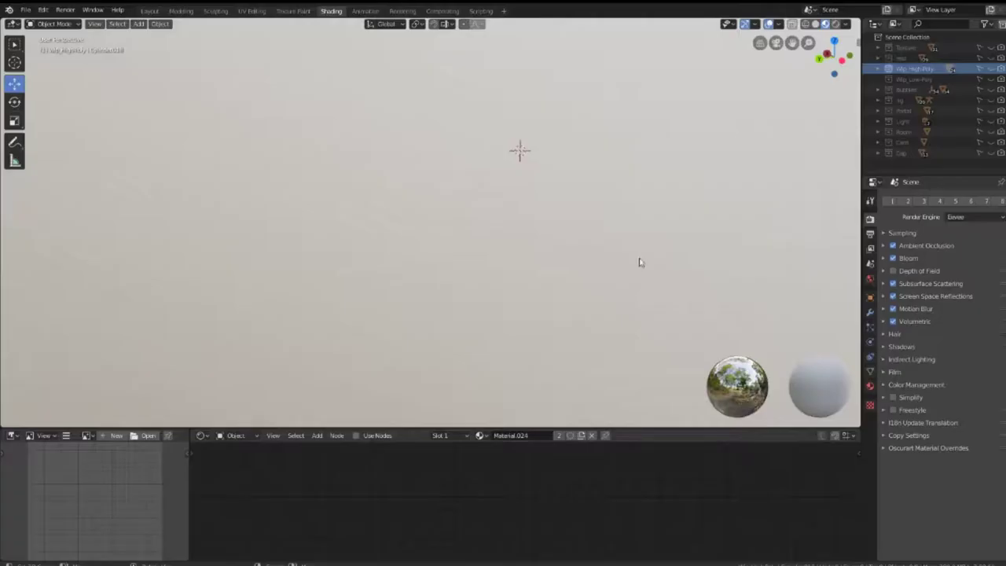
Unhide the rest, Wip_Low-Poly, Bubbles, rig, Portal, Light, Room, Card and Cap collections
left_click(989, 57)
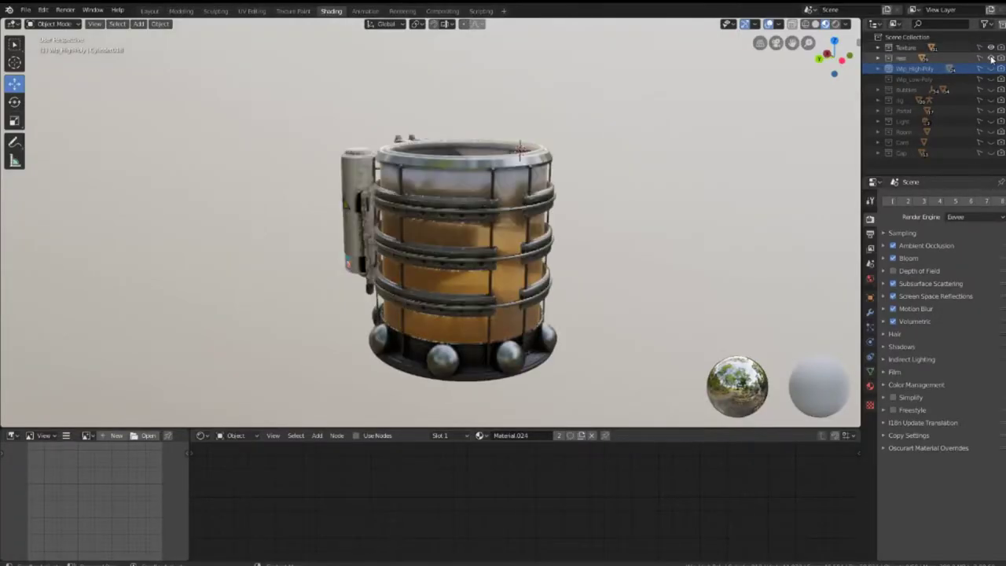
left_click(990, 78)
left_click(989, 89)
left_click(990, 100)
left_click(990, 110)
left_click(990, 121)
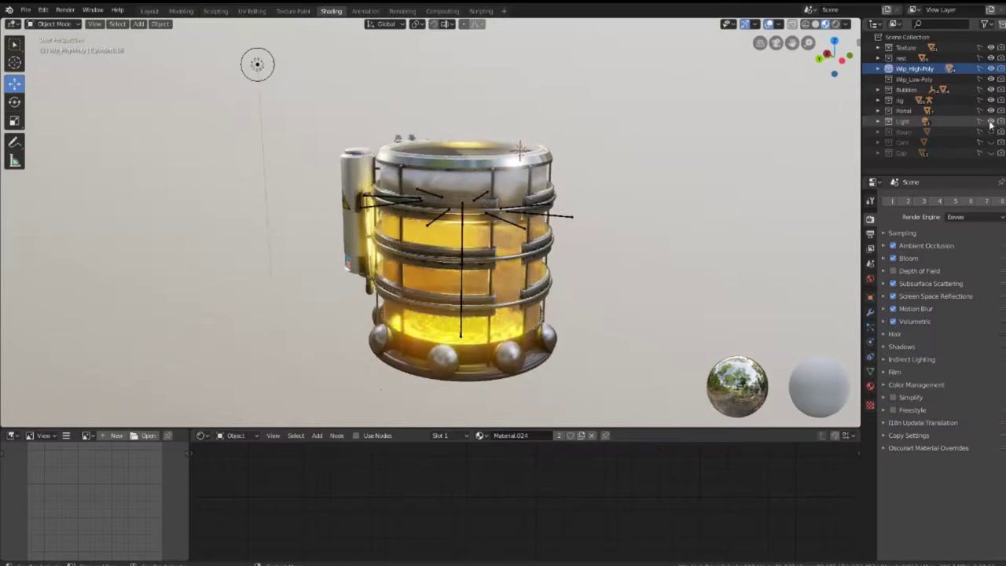
left_click(990, 131)
left_click(989, 143)
left_click(989, 152)
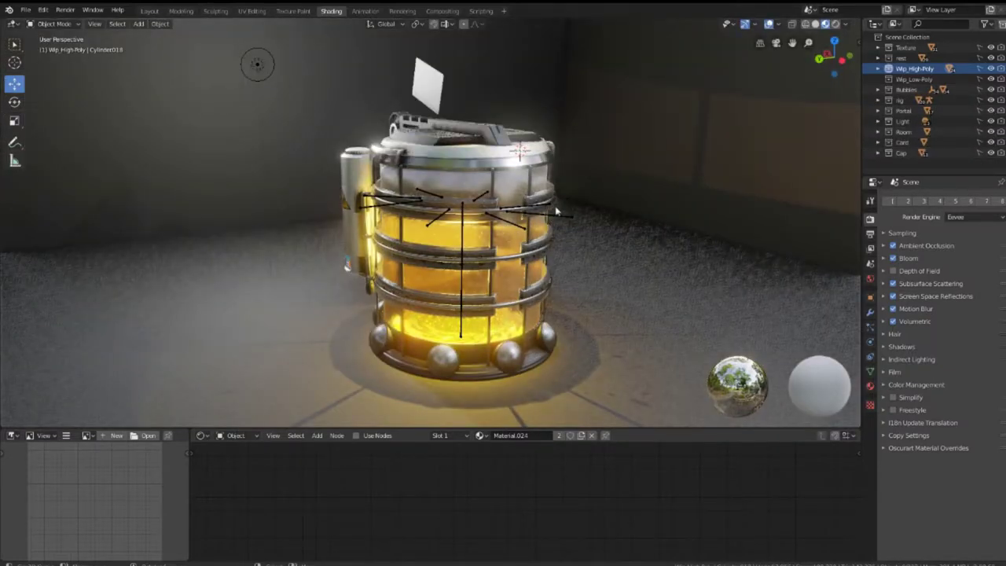
Play the scene animation, then stop playback
scroll(474, 225, "up", 5)
scroll(473, 225, "up", 3)
scroll(474, 225, "up", 2)
scroll(477, 177, "up", 2)
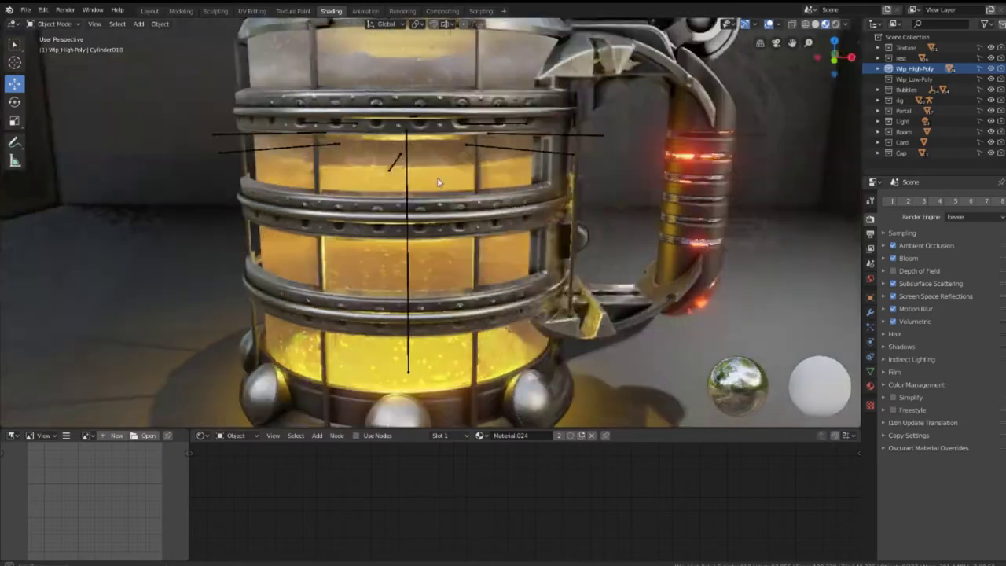
scroll(398, 159, "up", 2)
key("space")
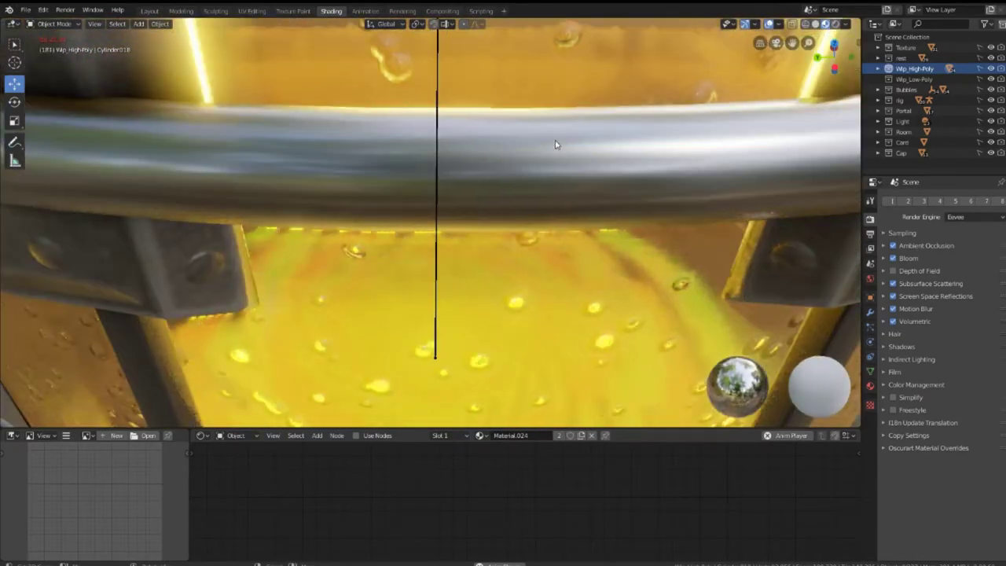
key("space")
Make the Texture, rest and Wip_High-Poly collections selectable in the Outliner
scroll(490, 180, "down", 2)
scroll(488, 176, "down", 2)
scroll(487, 171, "down", 2)
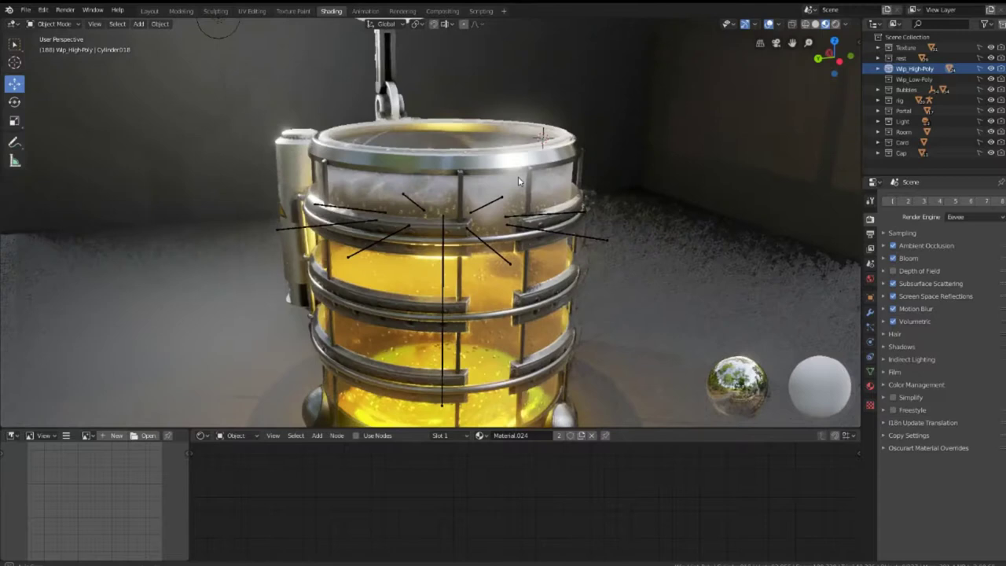
scroll(485, 167, "down", 2)
scroll(481, 154, "down", 2)
scroll(459, 179, "down", 1)
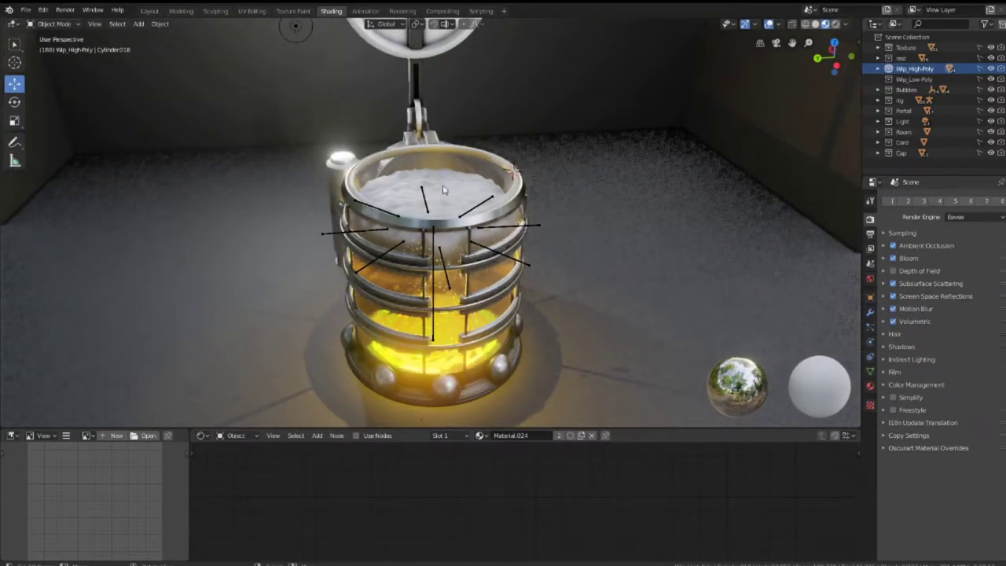
left_click_drag(966, 57, 979, 84)
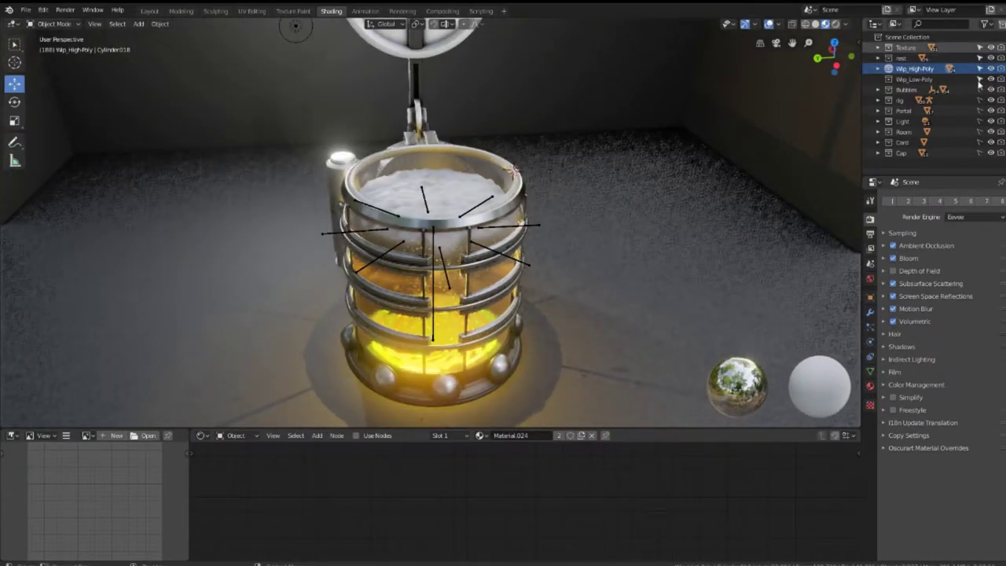
Select the foam lid Cylinder020, play the animation and lift the lid upward
left_click(448, 196)
key("space")
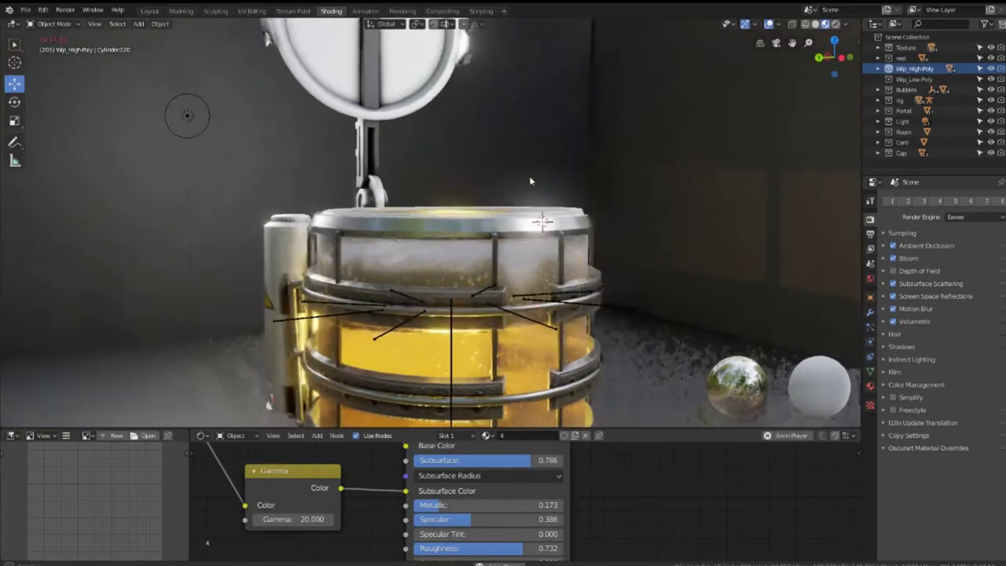
key("g")
left_click(643, 138)
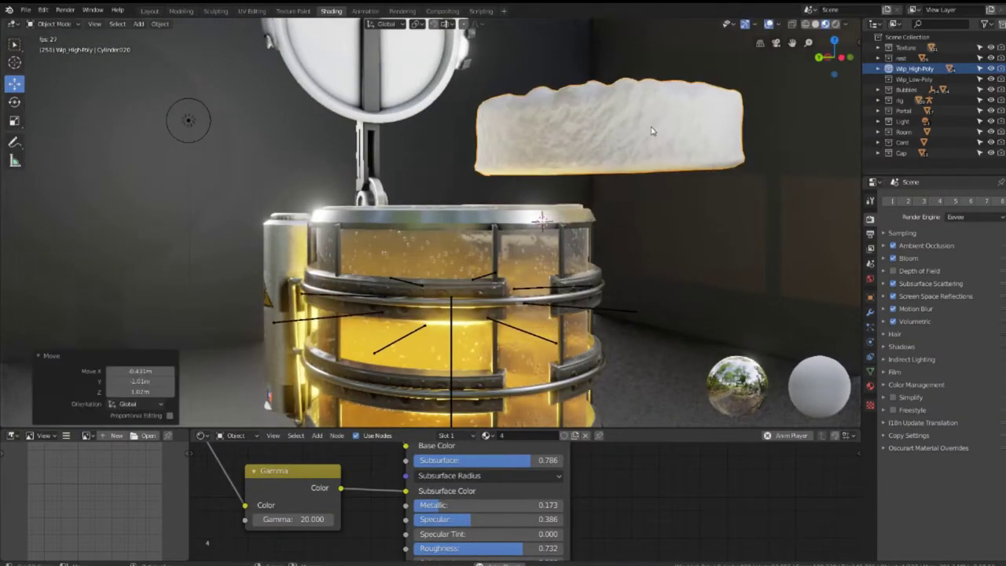
scroll(637, 148, "up", 3)
middle_click_drag(637, 148, 557, 186)
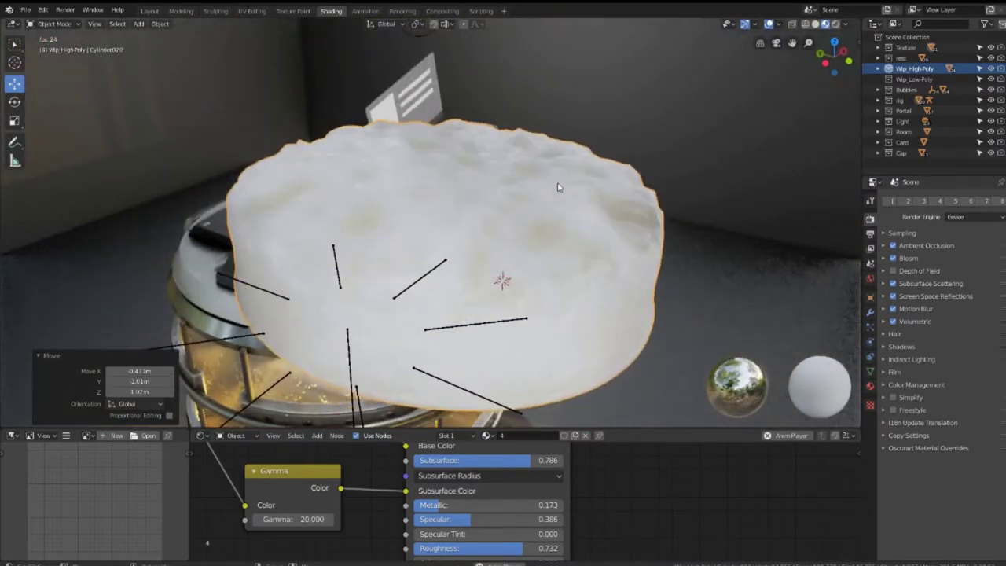
middle_click_drag(497, 162, 461, 183)
scroll(479, 173, "up", 2)
scroll(461, 183, "up", 4)
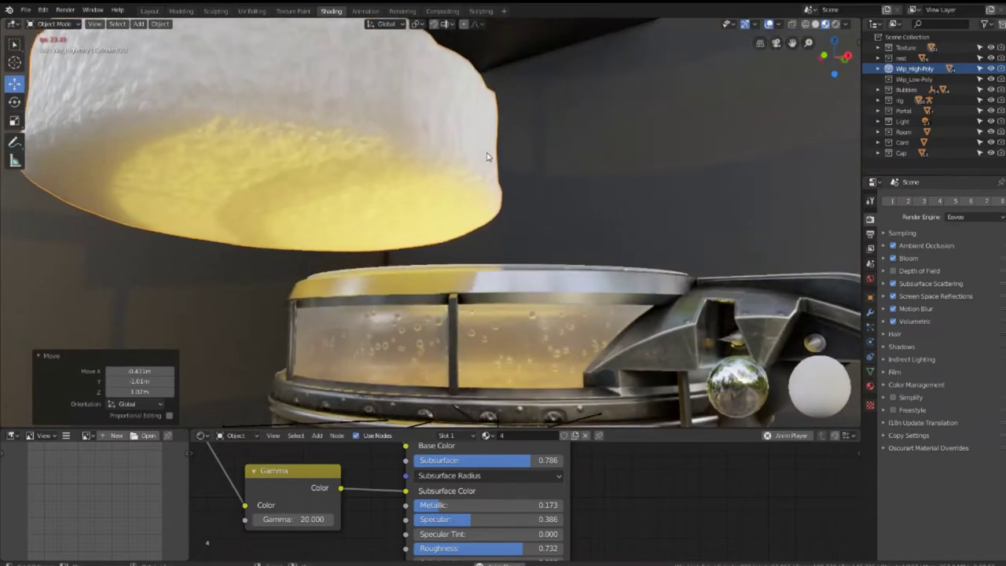
Reset the lid's scale, return to frame 1 and hide Wip_High-Poly, rest and Texture
key("alt+s")
mouse_move(456, 187)
middle_mouse_down()
mouse_move(644, 252)
mouse_move(588, 229)
middle_mouse_up()
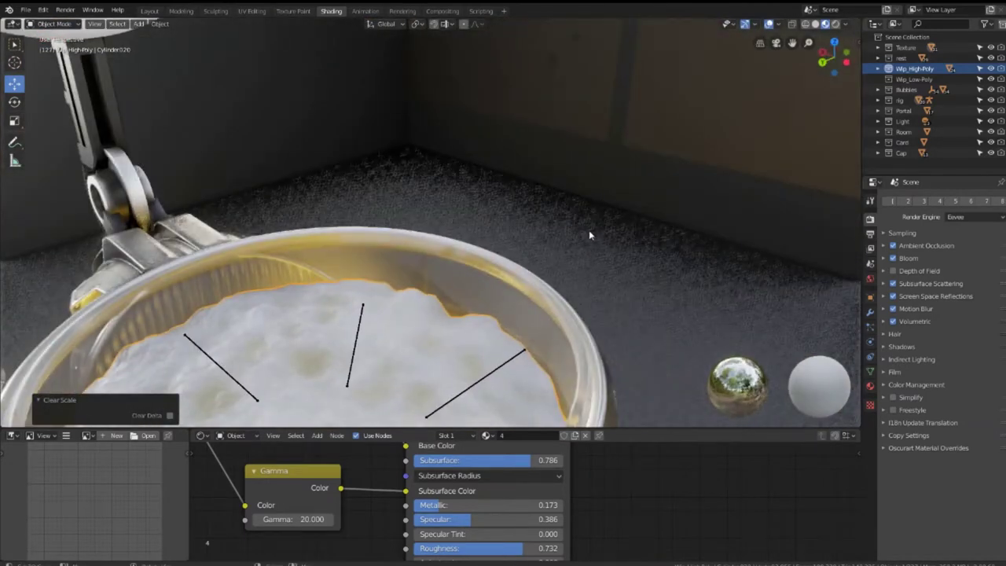
key("Escape")
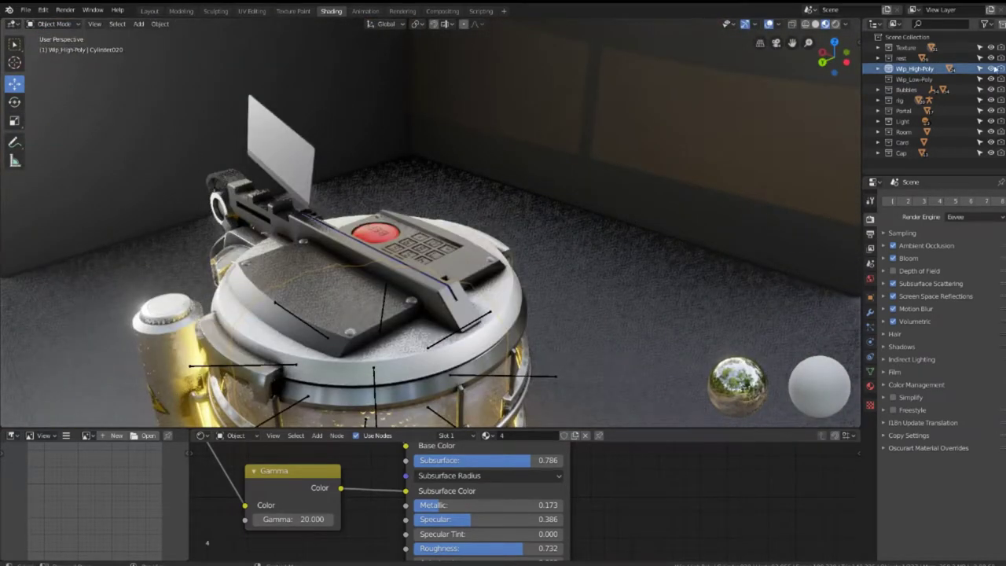
left_click(990, 68)
Hide all collections except Wip_High-Poly and Wip_Low-Poly
left_click_drag(992, 73, 982, 157)
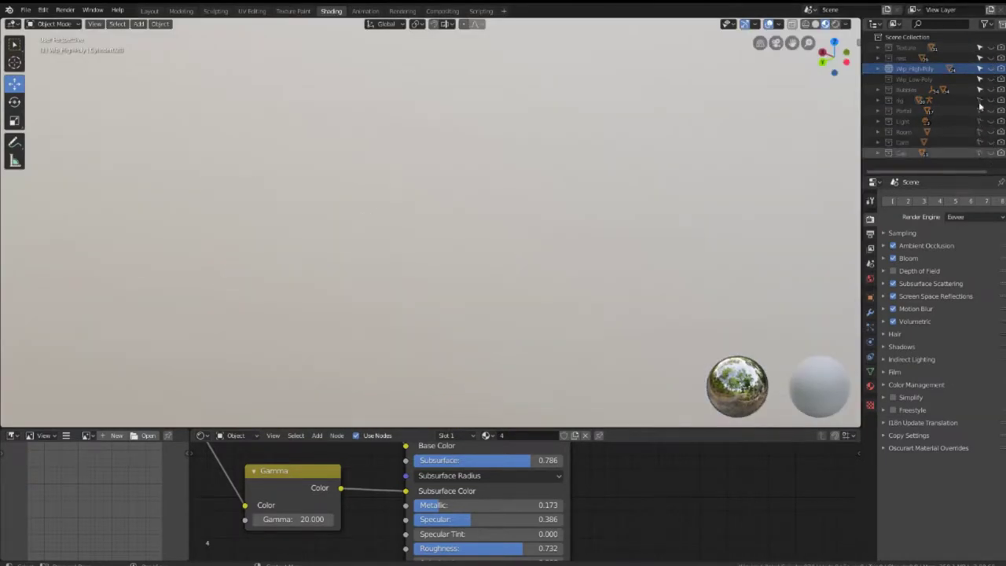
left_click_drag(990, 68, 990, 78)
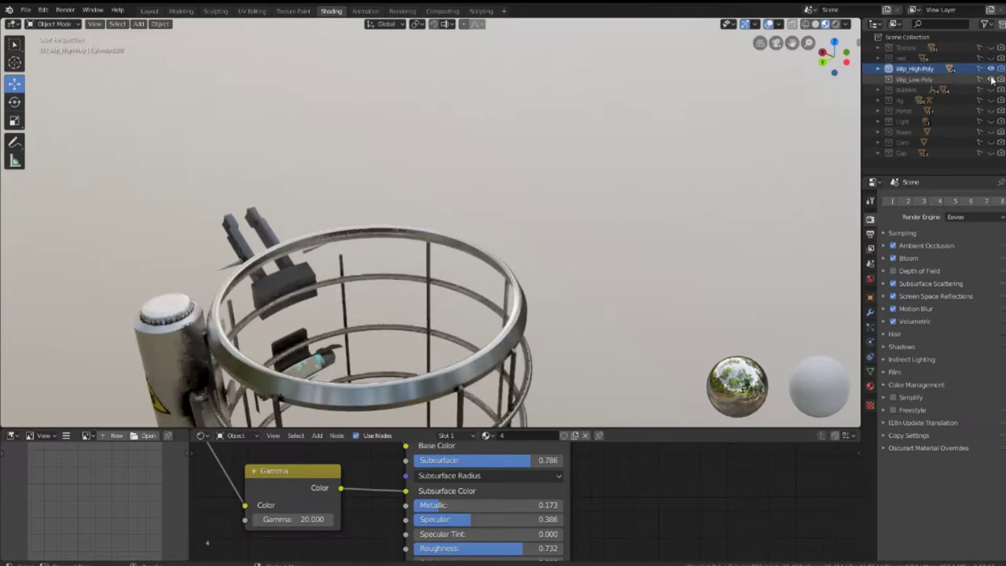
mouse_move(572, 213)
middle_mouse_down()
mouse_move(498, 164)
mouse_move(471, 242)
middle_mouse_up()
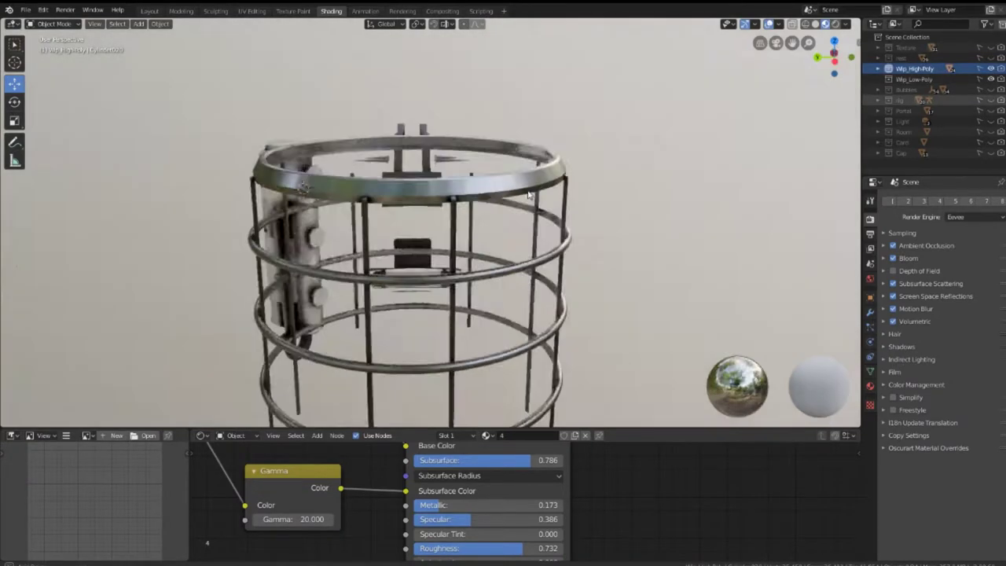
scroll(471, 242, "up", 2)
scroll(492, 201, "down", 3)
middle_click_drag(490, 202, 566, 196)
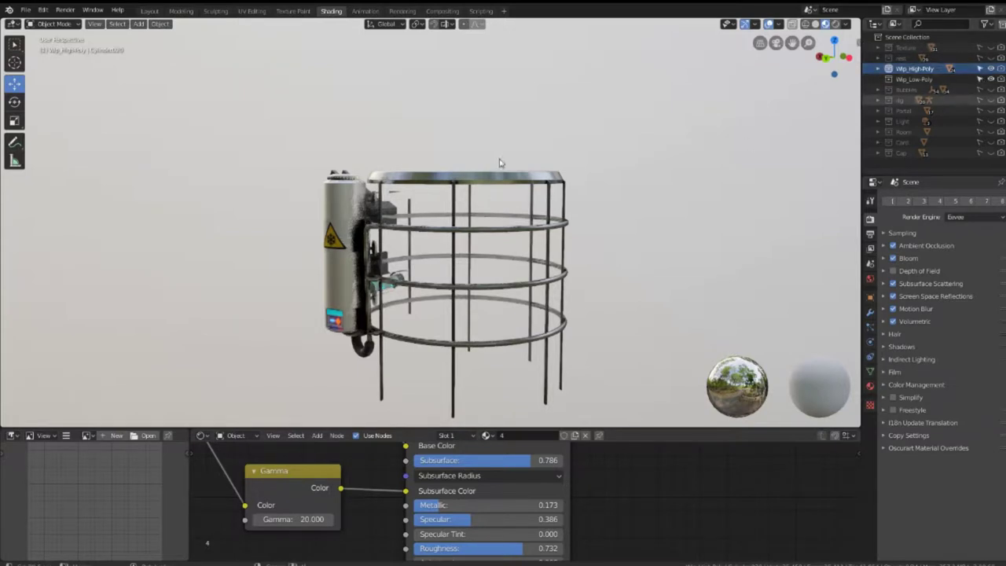
Inspect the cage's vertical rods in Edit Mode from a front view with overlays off
left_click(459, 200)
mouse_move(460, 200)
middle_mouse_down()
mouse_move(442, 231)
mouse_move(430, 189)
middle_mouse_up()
scroll(442, 231, "up", 3)
key("Tab")
key("Tab")
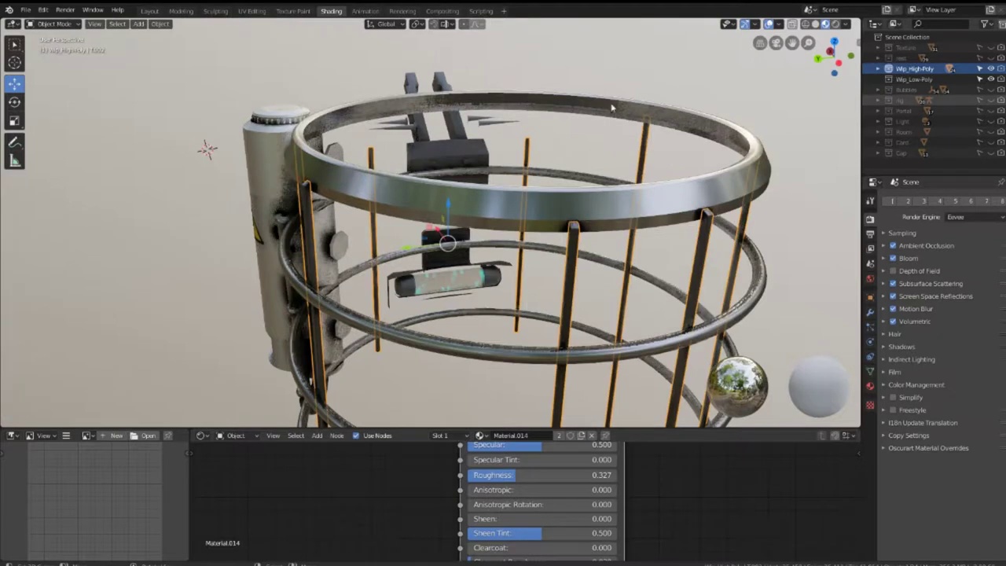
left_click(767, 23)
key("KP_1")
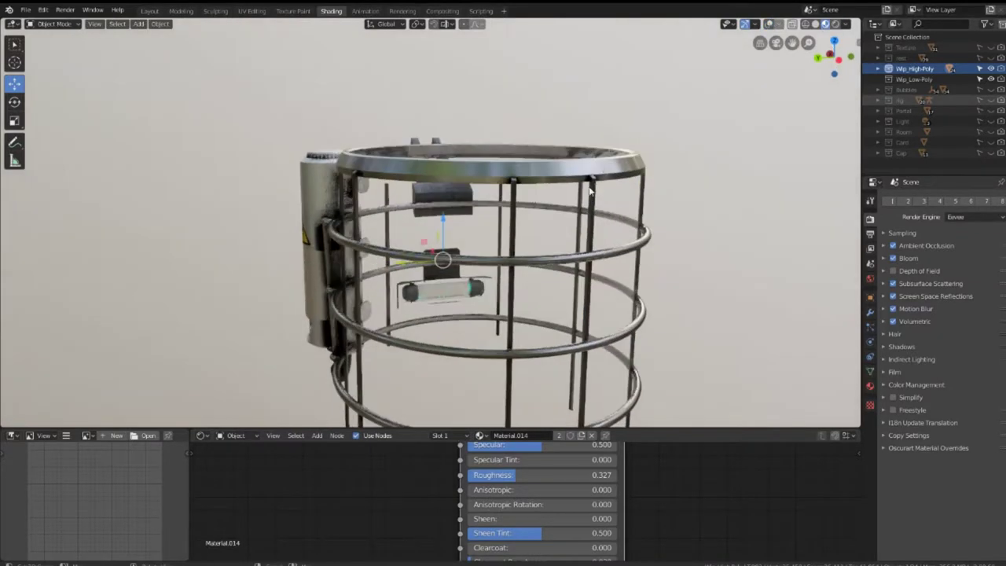
key("Tab")
key("Tab")
key("Tab")
key("Tab")
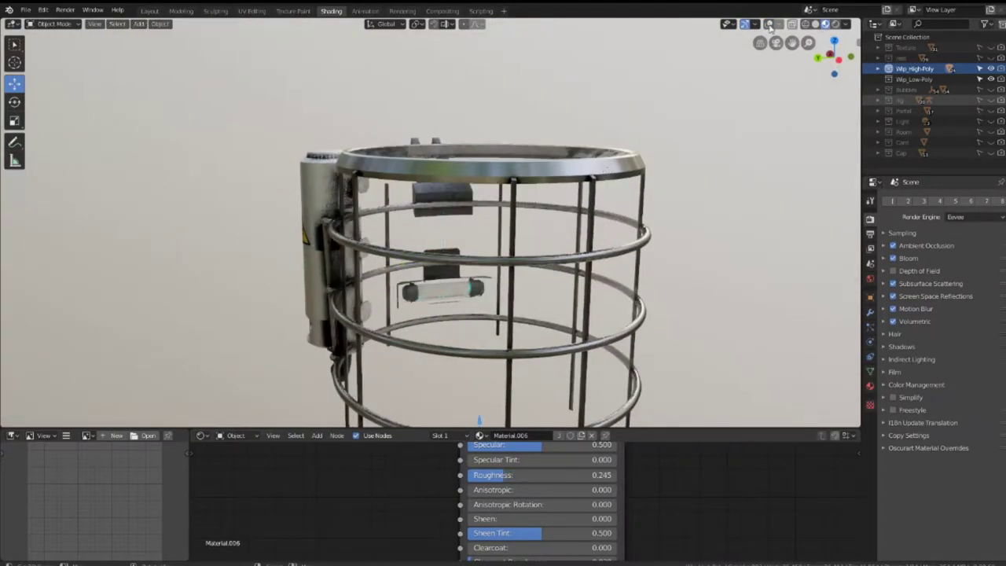
Turn overlays back on and select all of the top ring's geometry in Edit Mode
left_click(767, 23)
key("Tab")
middle_click_drag(231, 225, 520, 213)
key("a")
key("alt+a")
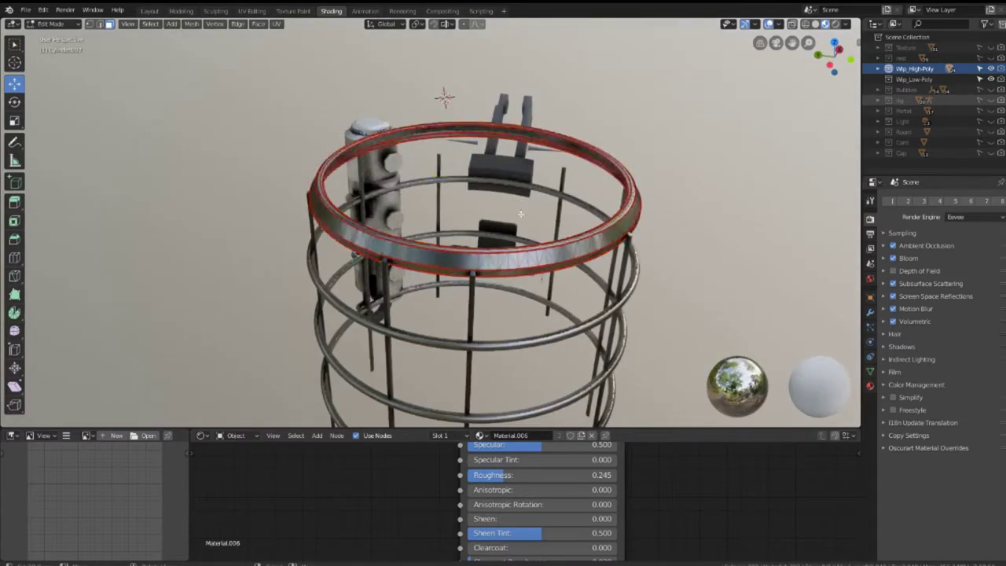
scroll(520, 212, "up", 4)
key("a")
key("Tab")
key("Tab")
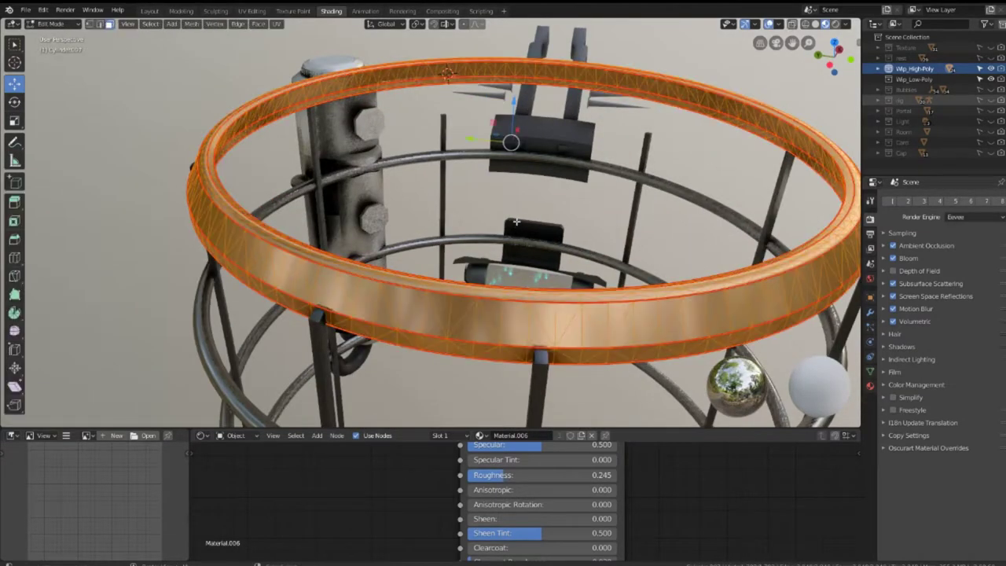
Convert the ring's triangles to quads with 40° max angles, then return to Object Mode
key("alt+j")
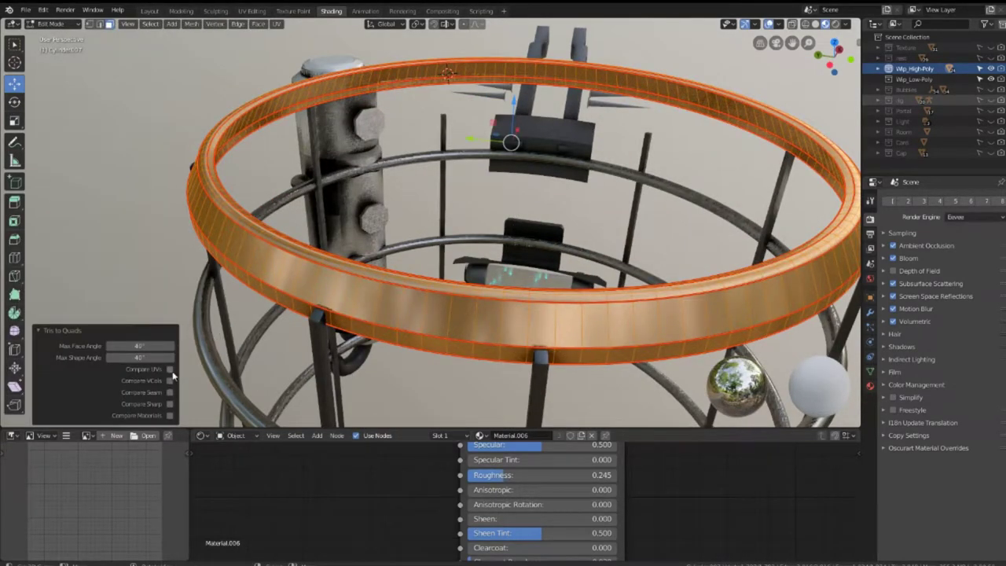
key("alt+a")
scroll(431, 323, "down", 3)
key("Tab")
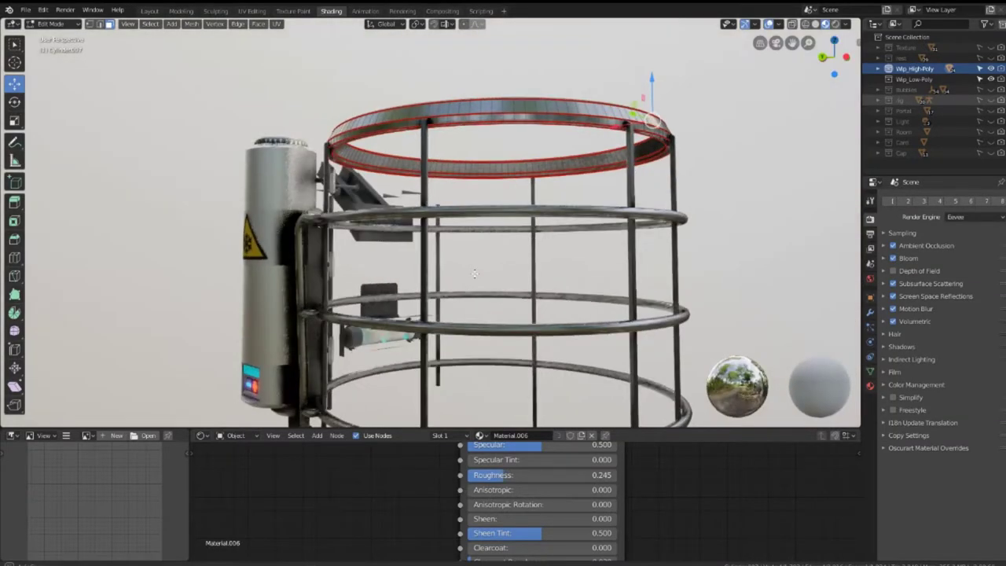
middle_click_drag(431, 322, 406, 307)
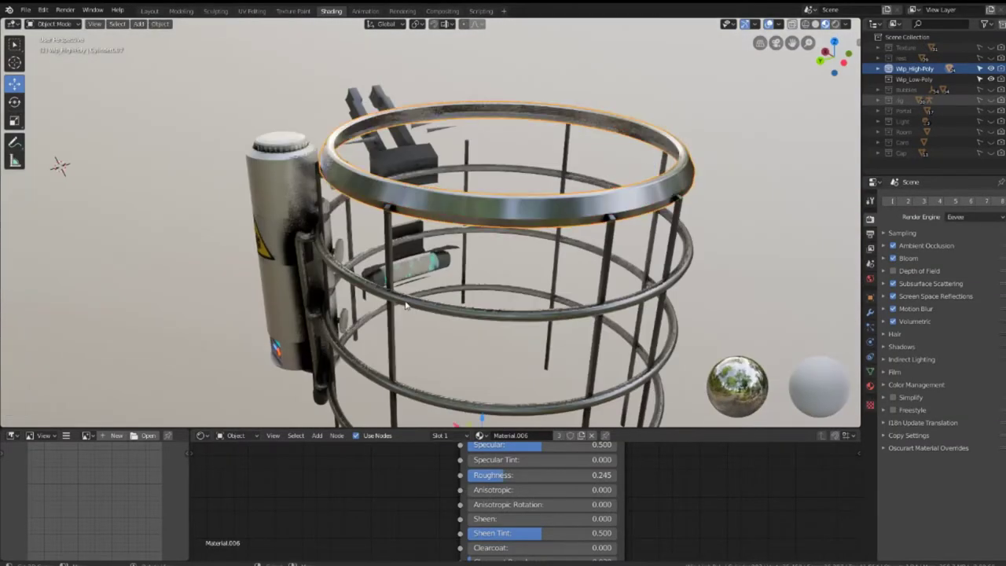
scroll(577, 179, "down", 4)
middle_click_drag(577, 179, 792, 217)
Add a Subdivision Surface modifier to the top ring and toggle its viewport display
left_click(870, 313)
left_click(920, 197)
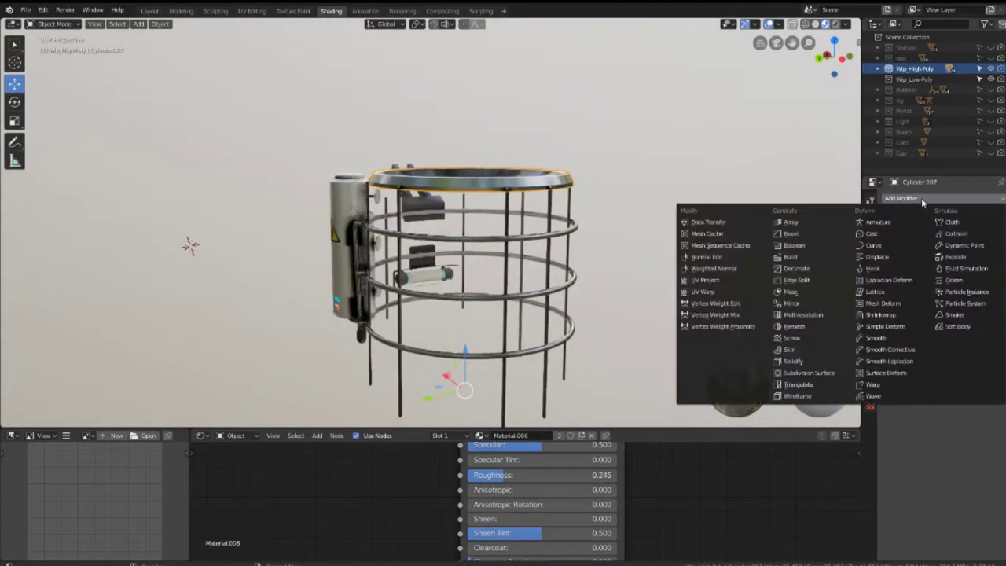
left_click(808, 372)
middle_click_drag(164, 247, 247, 107)
scroll(506, 221, "up", 5)
mouse_move(506, 221)
middle_mouse_down()
mouse_move(471, 213)
mouse_move(639, 254)
mouse_move(625, 248)
middle_mouse_up()
left_click(942, 238)
left_click(942, 238)
left_click(942, 238)
mouse_move(375, 228)
middle_mouse_down()
mouse_move(403, 213)
mouse_move(417, 218)
mouse_move(411, 193)
mouse_move(338, 180)
mouse_move(523, 217)
mouse_move(485, 216)
mouse_move(531, 178)
middle_mouse_up()
Select the cage bars object T.002 and inspect its mesh in Edit Mode
left_click(485, 216)
key("Tab")
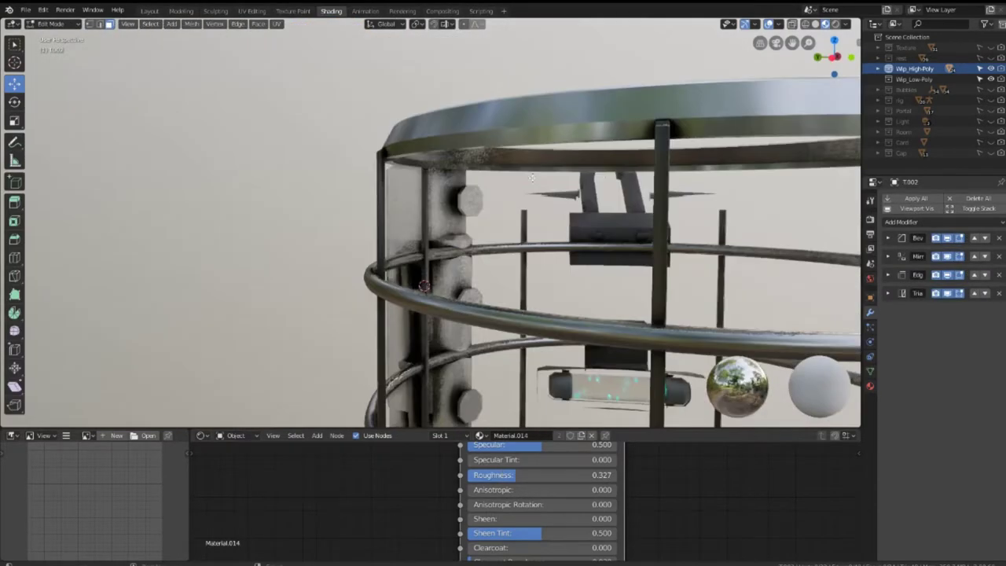
key("Tab")
scroll(618, 177, "down", 3)
mouse_move(618, 177)
middle_mouse_down()
mouse_move(541, 195)
mouse_move(602, 248)
mouse_move(588, 181)
middle_mouse_up()
scroll(540, 196, "down", 2)
scroll(540, 195, "down", 2)
key("Tab")
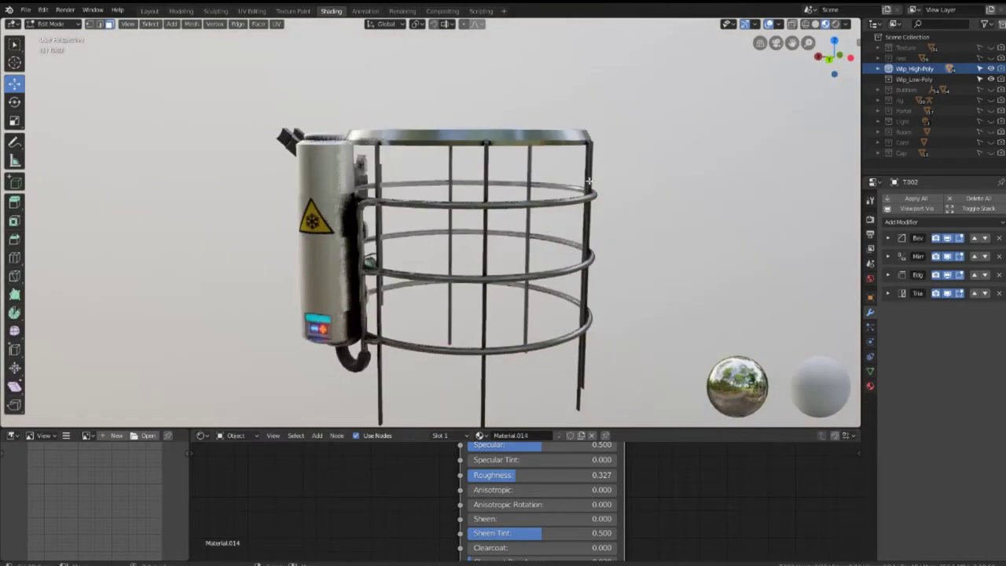
key("Tab")
mouse_move(535, 134)
middle_mouse_down()
mouse_move(505, 209)
mouse_move(507, 249)
mouse_move(536, 229)
mouse_move(537, 247)
mouse_move(506, 225)
middle_mouse_up()
scroll(507, 225, "up", 1)
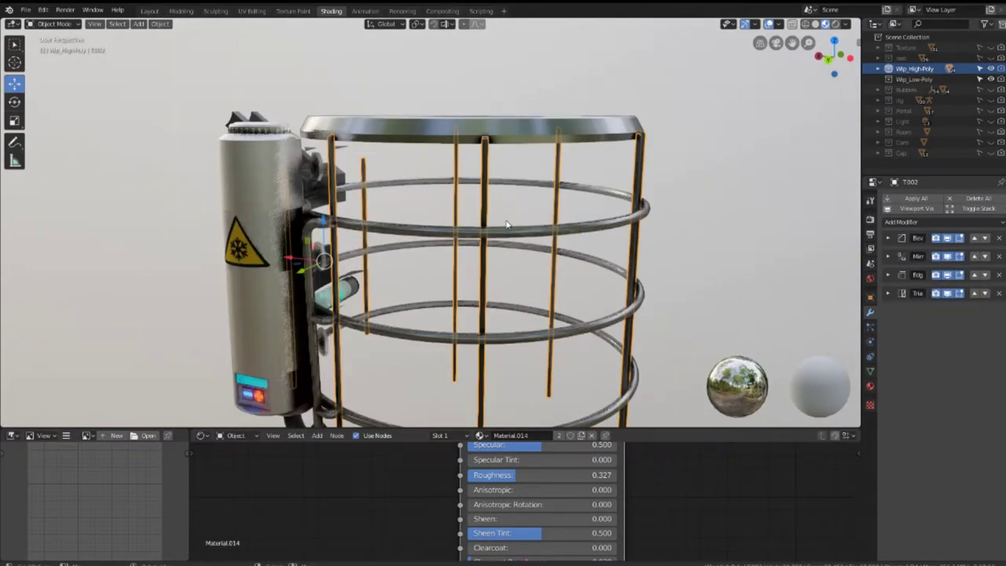
Expand Wip_High-Poly and duplicate the cage bars in place
left_click(879, 70)
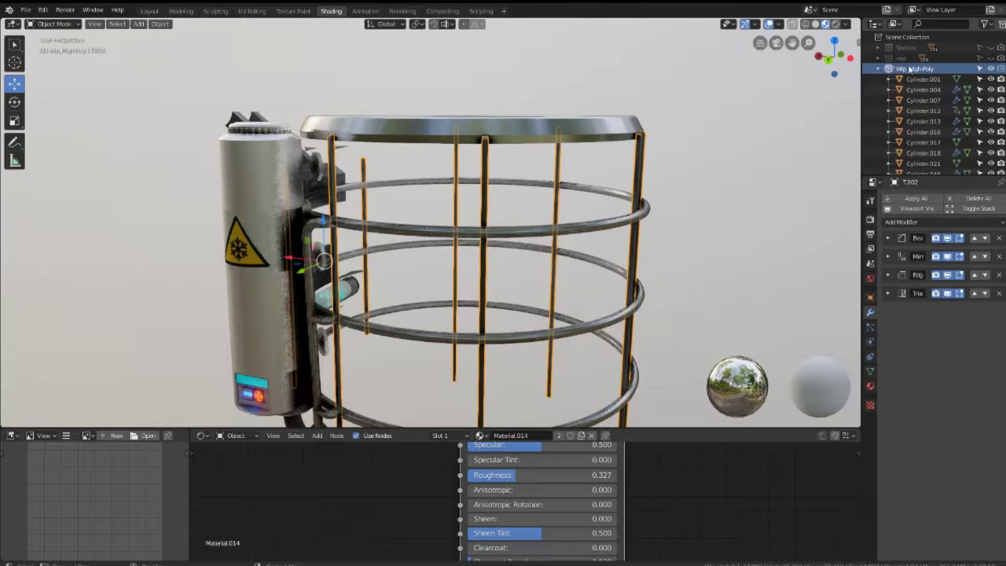
scroll(949, 129, "down", 5)
scroll(949, 129, "down", 3)
scroll(949, 129, "down", 3)
scroll(949, 129, "down", 2)
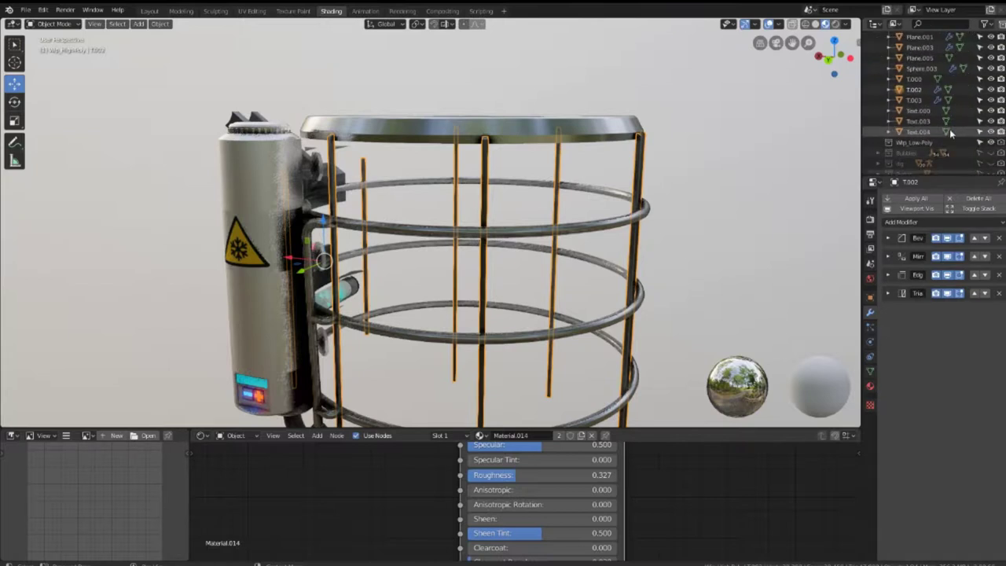
scroll(949, 129, "up", 10)
key("shift+d")
right_click(494, 148)
Rename the duplicate T.006 to 'Low'
scroll(930, 114, "down", 3)
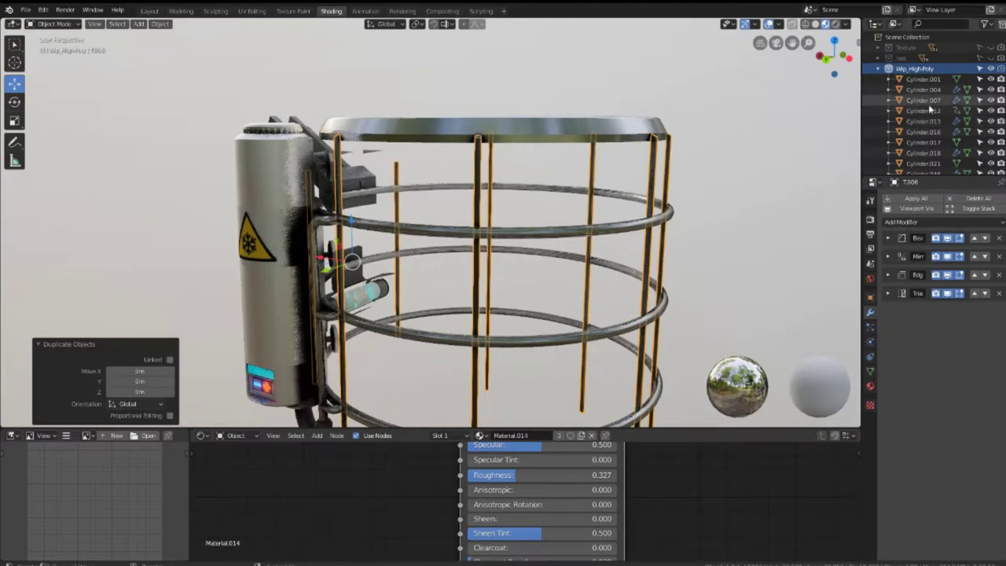
scroll(929, 110, "down", 4)
scroll(926, 114, "down", 4)
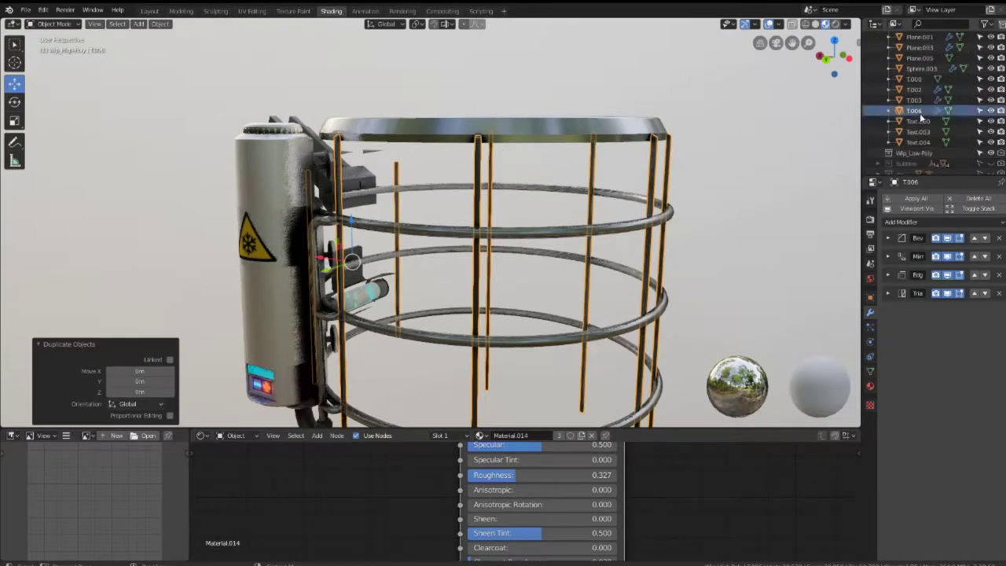
left_click(919, 113)
type("Low")
key("Return")
scroll(865, 98, "up", 3)
scroll(904, 136, "up", 2)
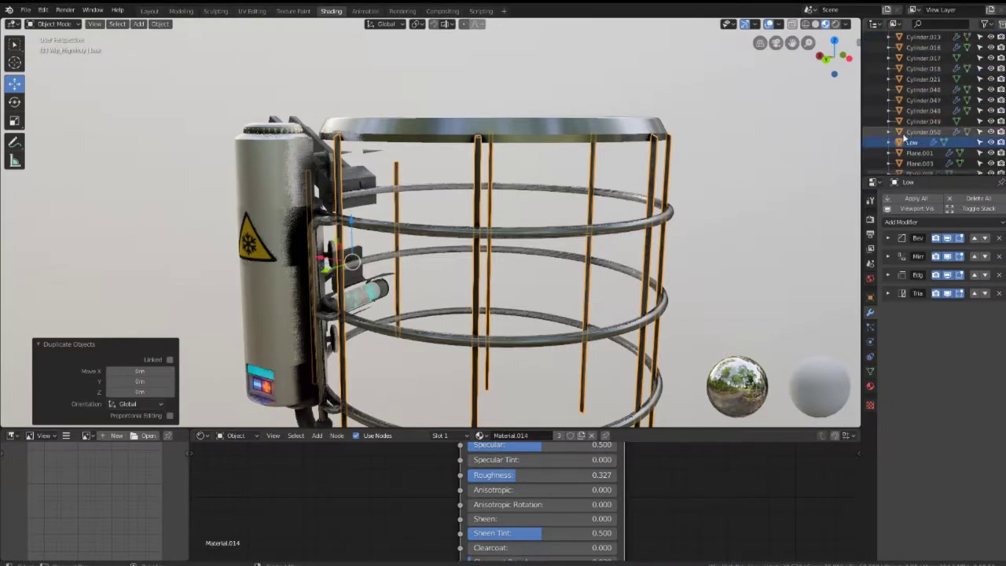
mouse_move(698, 128)
middle_mouse_down()
mouse_move(623, 147)
mouse_move(613, 94)
middle_mouse_up()
scroll(623, 147, "up", 3)
scroll(613, 94, "up", 3)
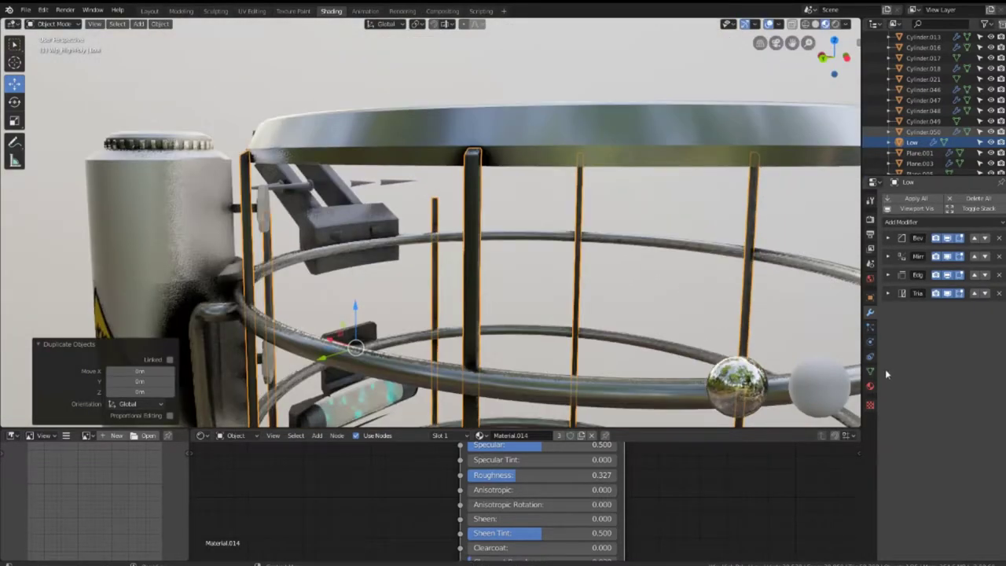
Remove Material.014 from the Low bars and create a new material named 'Low'
left_click(870, 280)
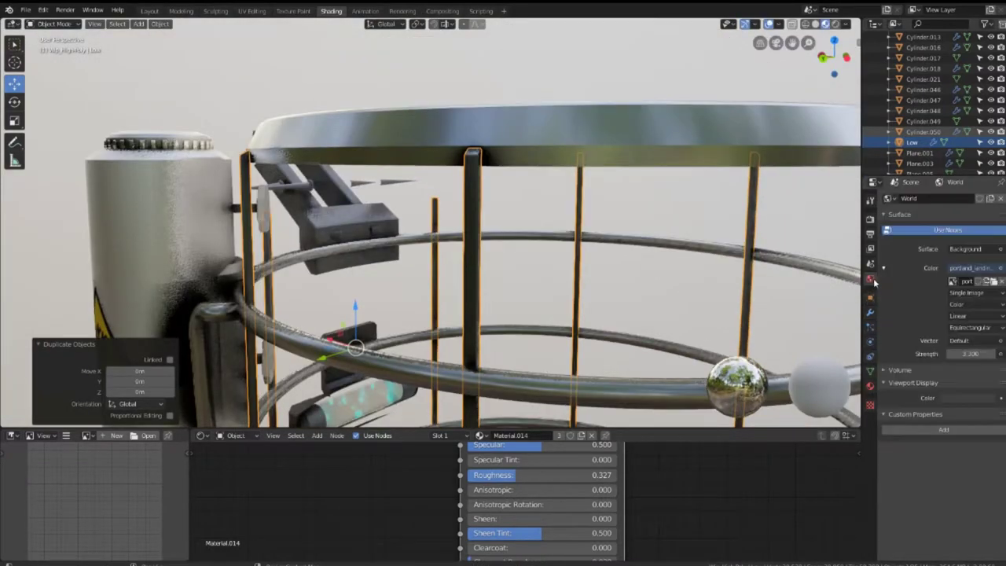
left_click(871, 388)
left_click(1001, 210)
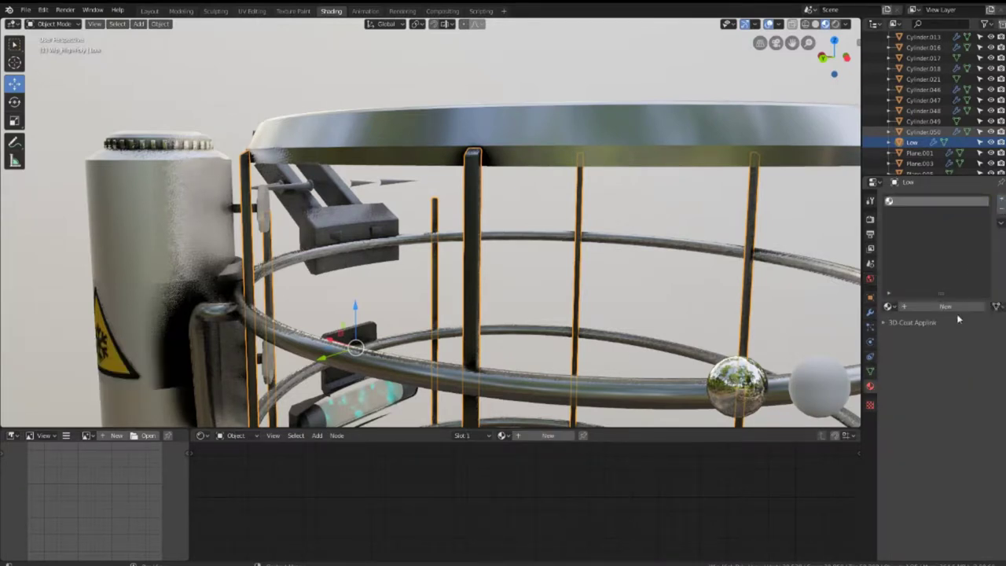
left_click(955, 306)
type("Low")
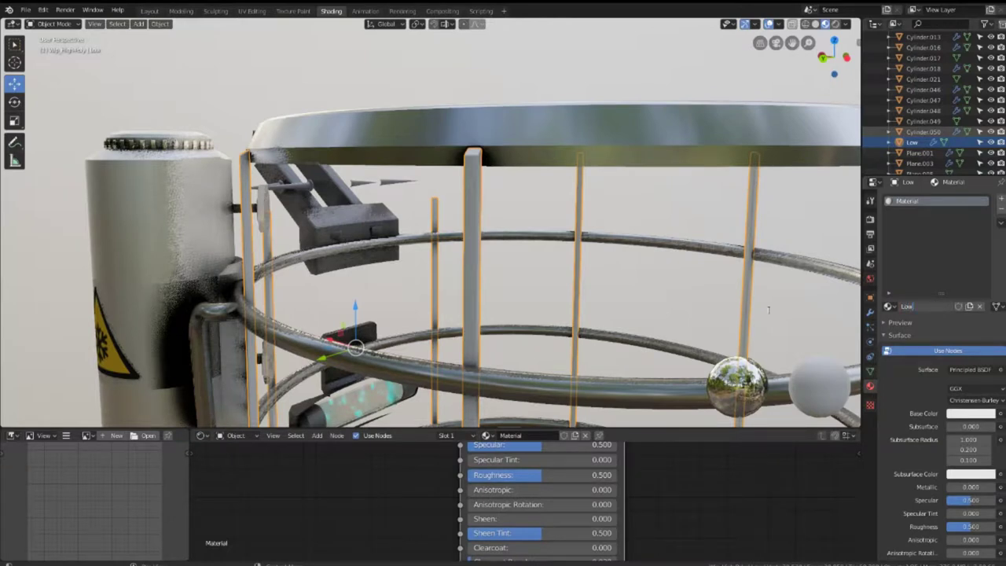
key("Return")
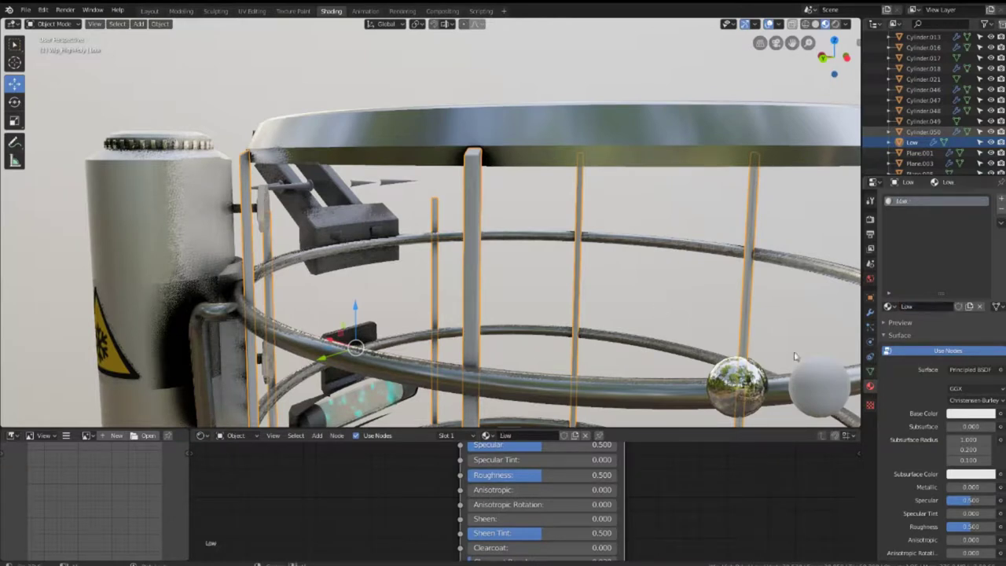
Set the Low material's Base Color to bright green
left_click(992, 414)
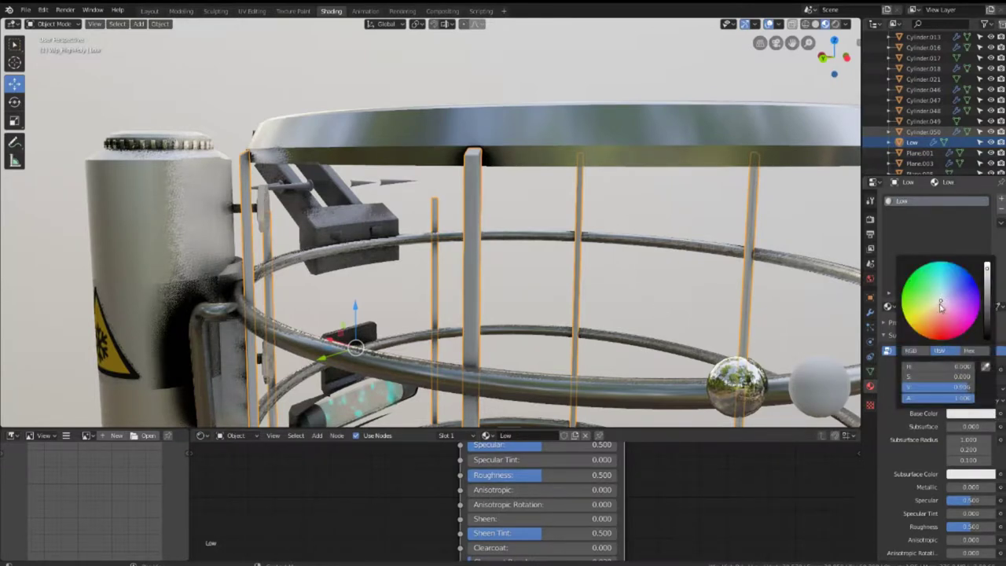
left_click_drag(941, 308, 903, 306)
mouse_move(508, 209)
middle_mouse_down()
mouse_move(144, 236)
mouse_move(487, 274)
mouse_move(815, 252)
middle_mouse_up()
scroll(481, 275, "up", 3)
scroll(477, 273, "up", 2)
left_click(870, 313)
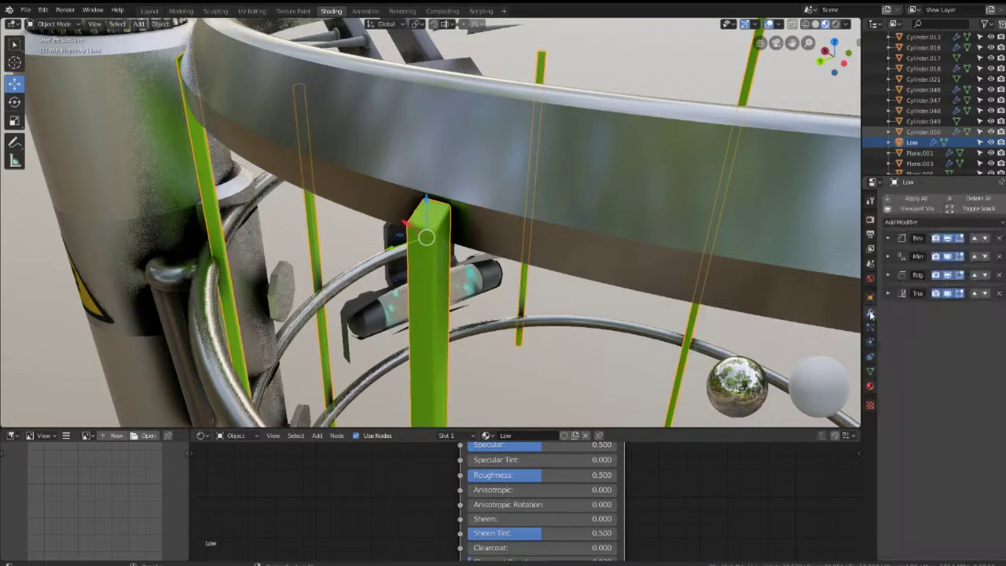
Delete the Bevel and other modifiers on the Low bars, keeping only Mirror
left_click(1000, 238)
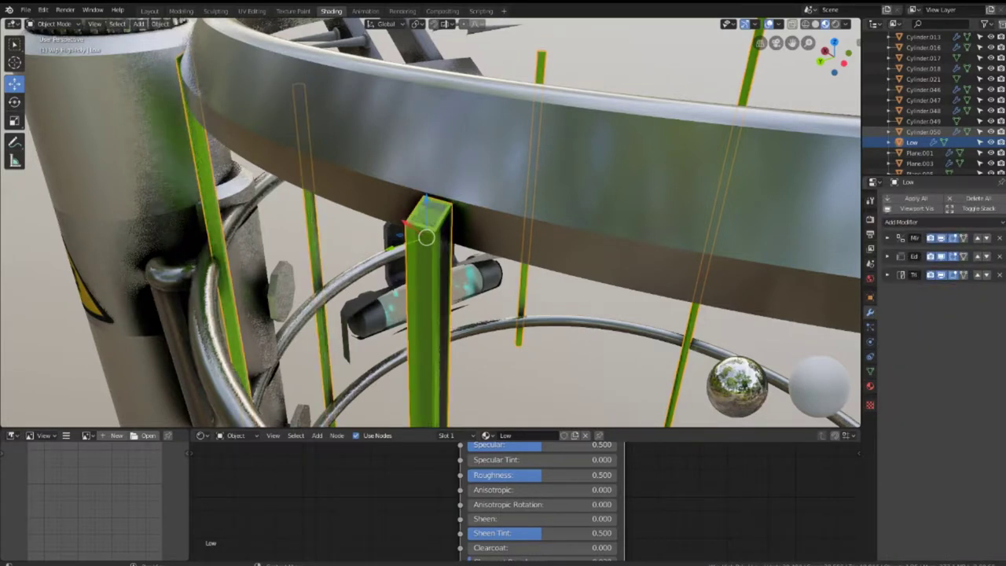
left_click(1000, 256)
left_click(1000, 256)
mouse_move(550, 275)
middle_mouse_down()
mouse_move(437, 287)
mouse_move(463, 267)
middle_mouse_up()
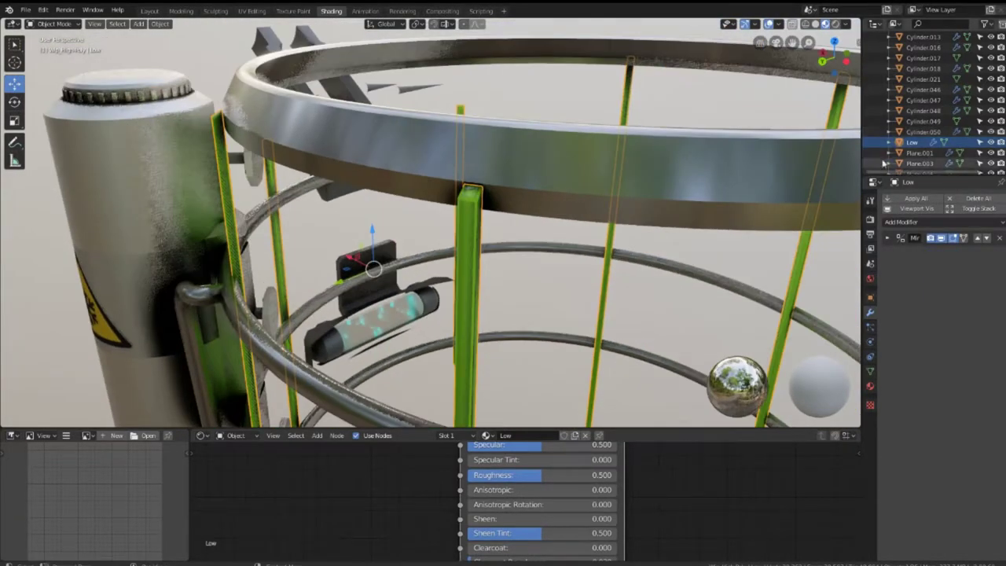
middle_click_drag(648, 240, 491, 274)
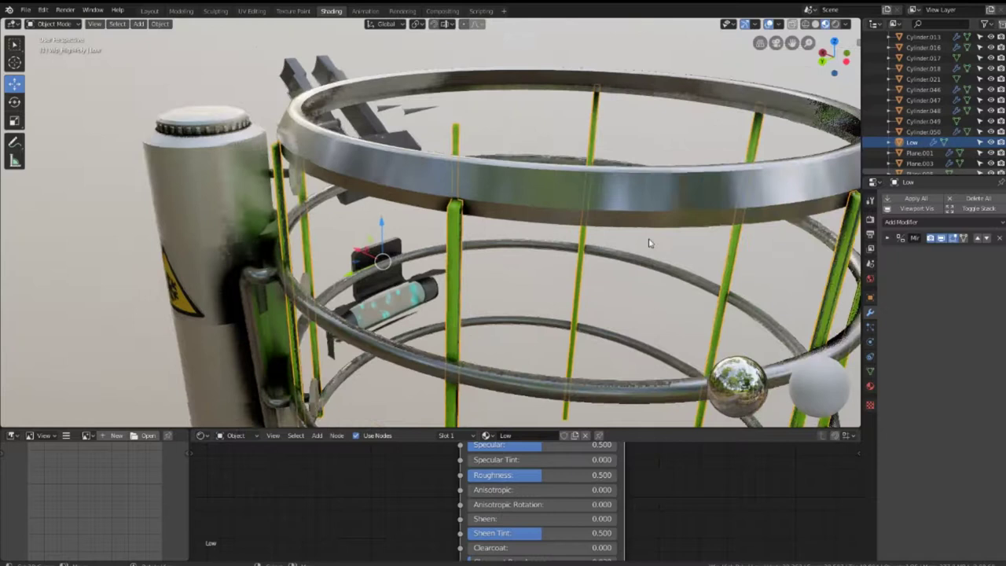
Duplicate the Low bars in place and rename the copy Low.001 to 'BS'
key("shift+d")
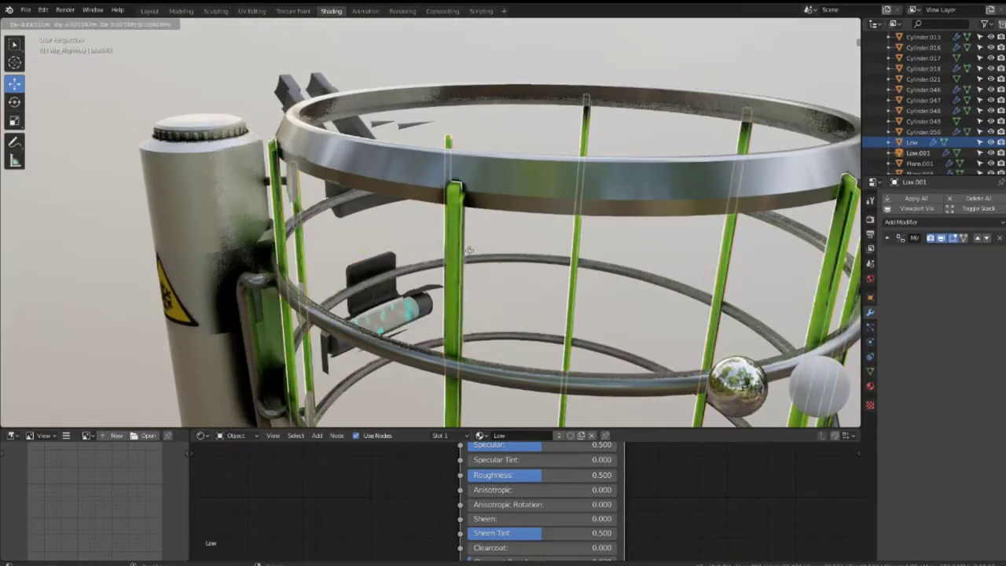
right_click(481, 252)
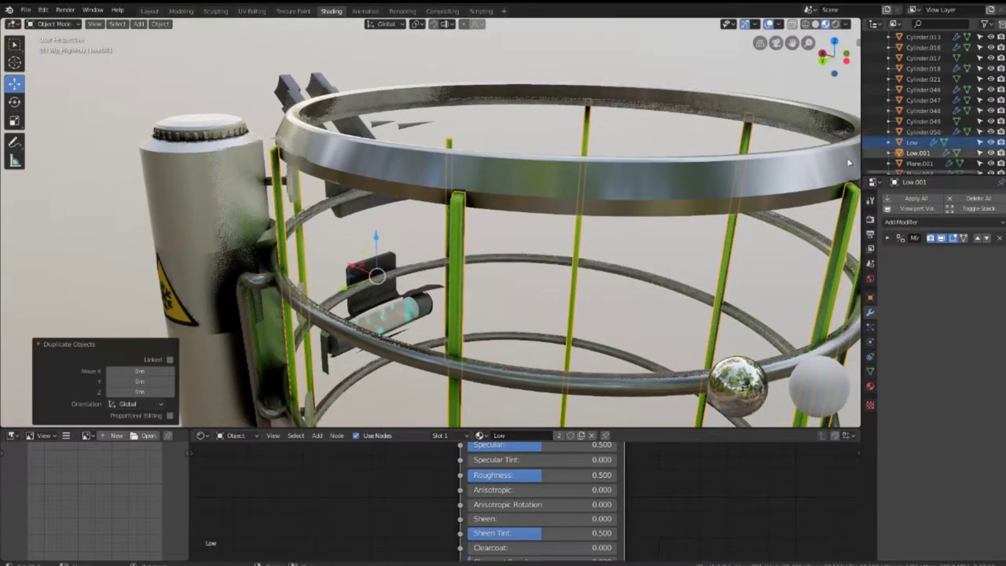
left_click(919, 151)
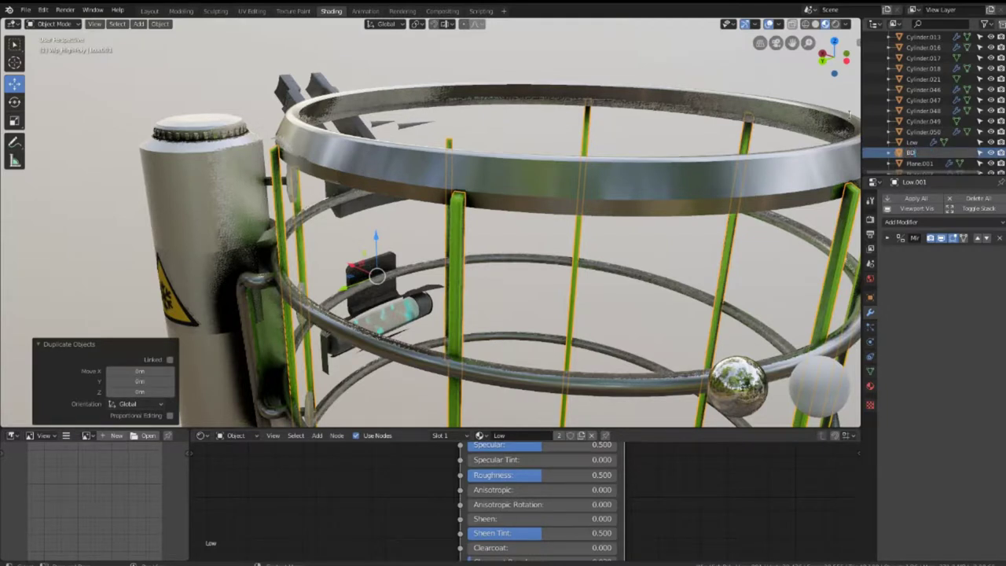
key("Return")
middle_click_drag(713, 169, 505, 214)
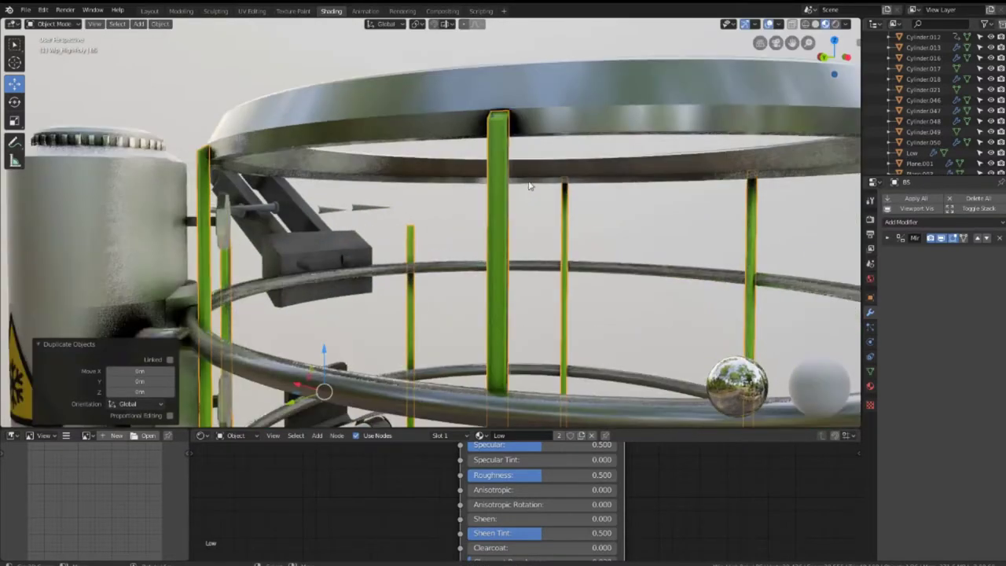
scroll(515, 206, "up", 6)
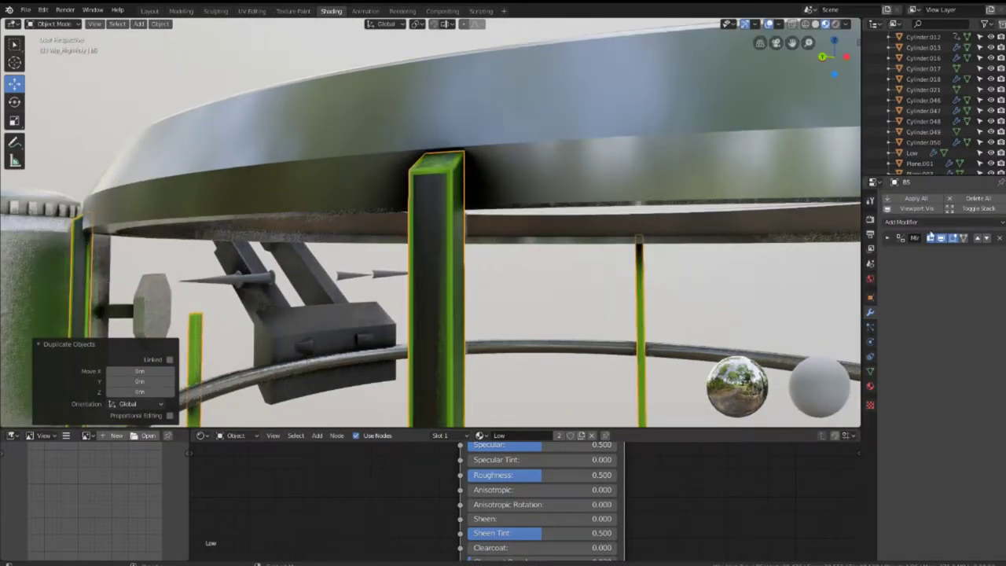
left_click(903, 224)
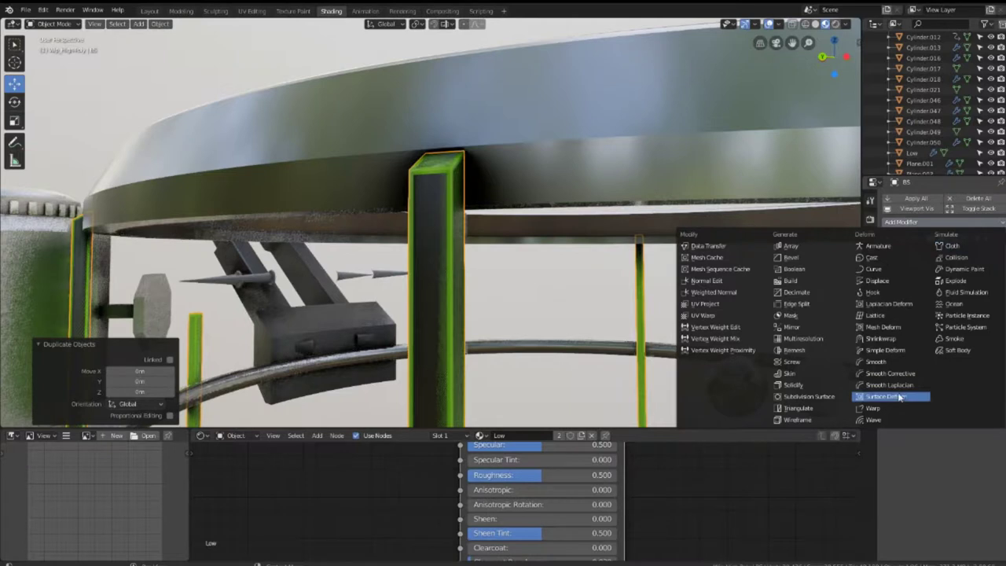
Add a Displace modifier at strength 1.000 after Mirror on BS and inspect the swollen bars
left_click(882, 281)
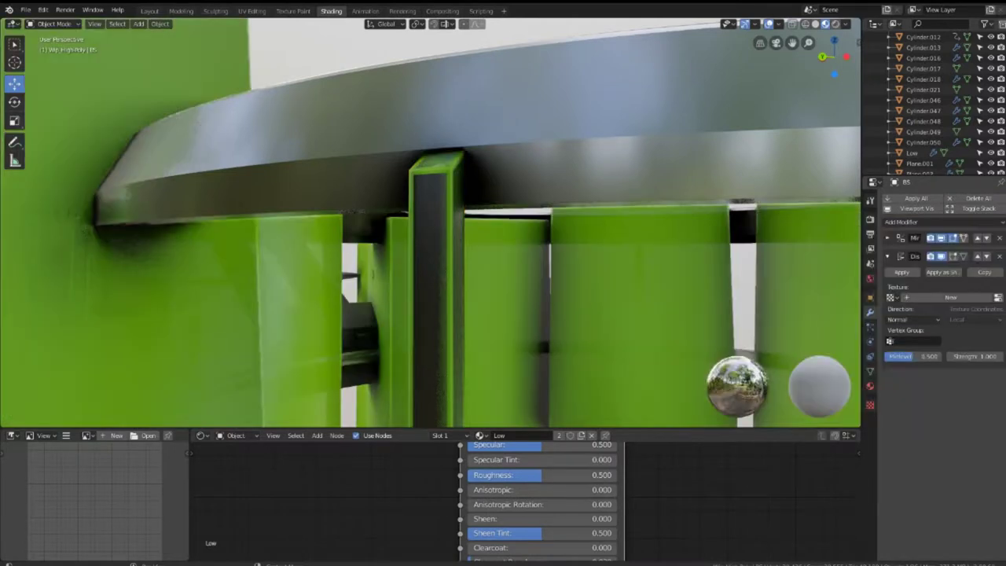
scroll(466, 235, "down", 8)
mouse_move(517, 295)
middle_mouse_down()
mouse_move(603, 276)
mouse_move(511, 219)
mouse_move(529, 238)
middle_mouse_up()
scroll(603, 276, "up", 4)
scroll(529, 238, "up", 2)
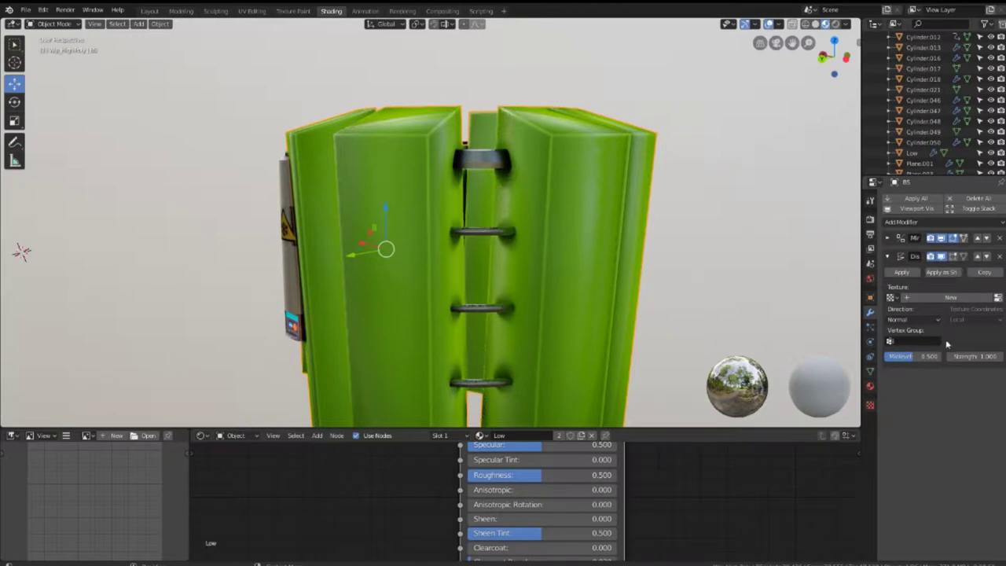
left_click(56, 25)
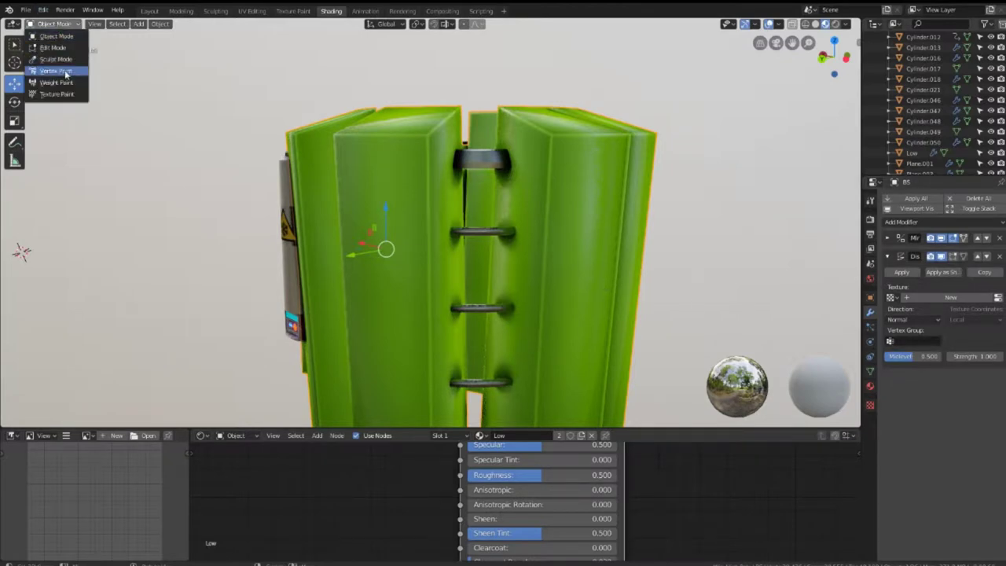
Put BS in Weight Paint mode with face selection masking and Solid viewport shading
left_click(65, 83)
mouse_move(554, 197)
middle_mouse_down()
mouse_move(542, 241)
mouse_move(545, 191)
middle_mouse_up()
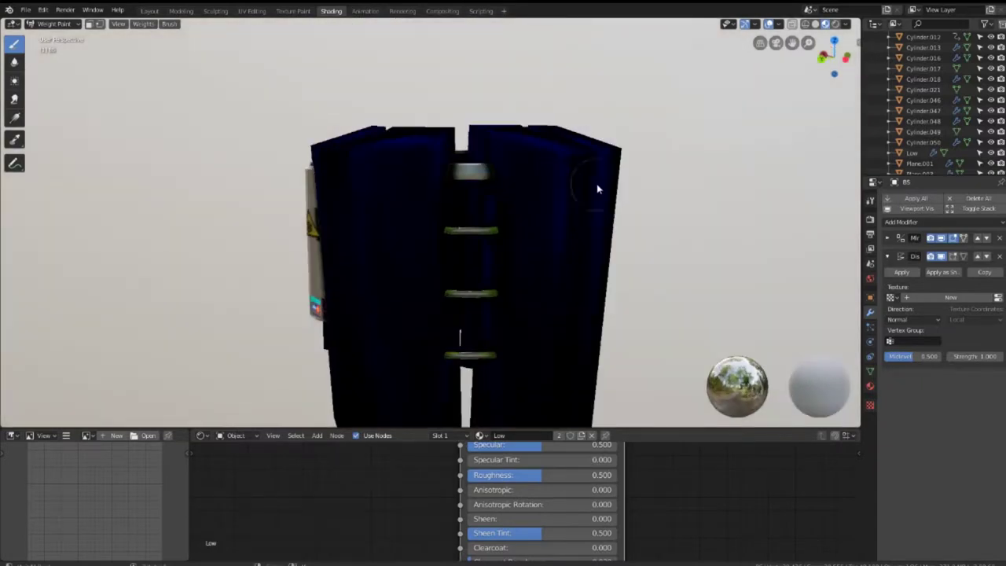
left_click(869, 201)
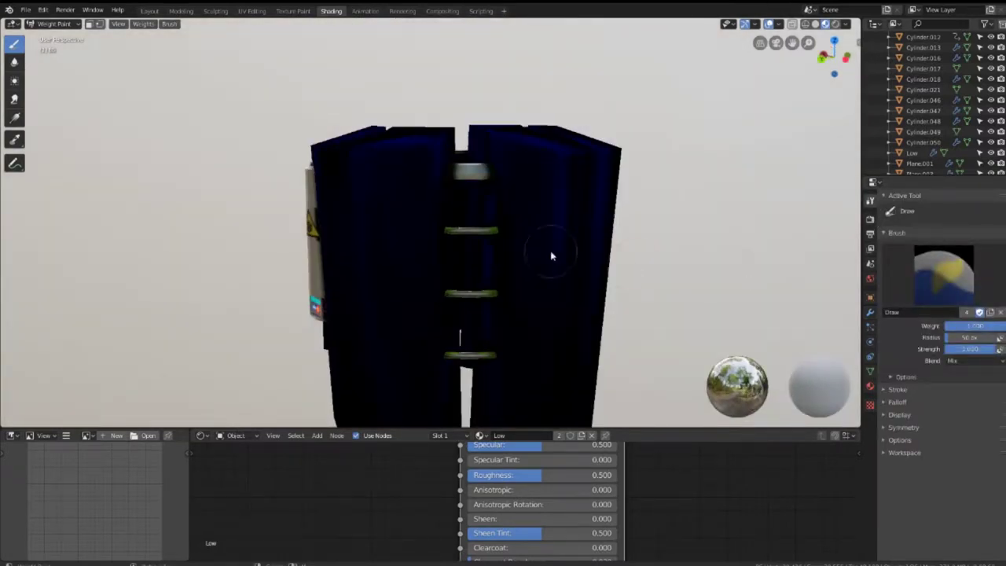
left_click(90, 23)
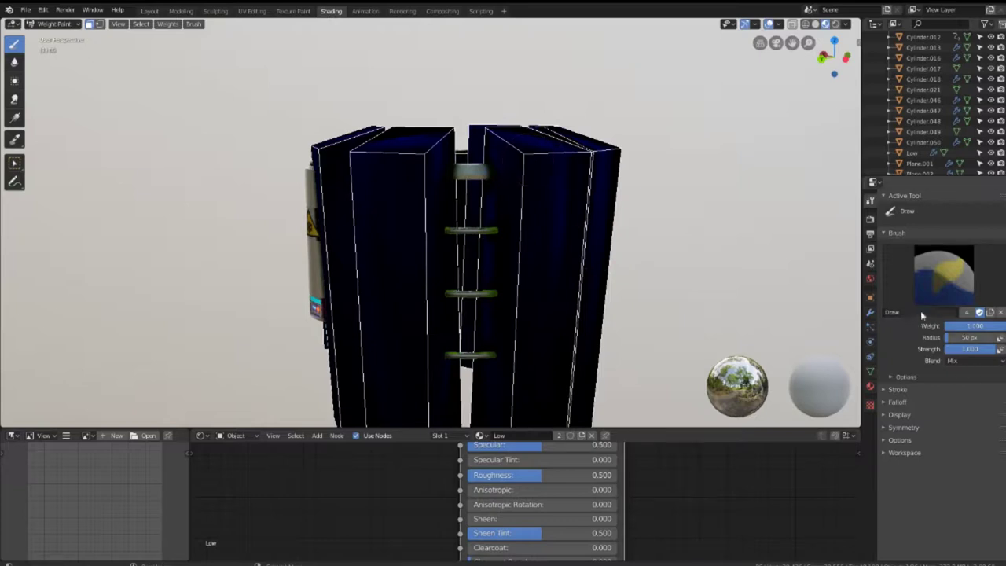
left_click(974, 360)
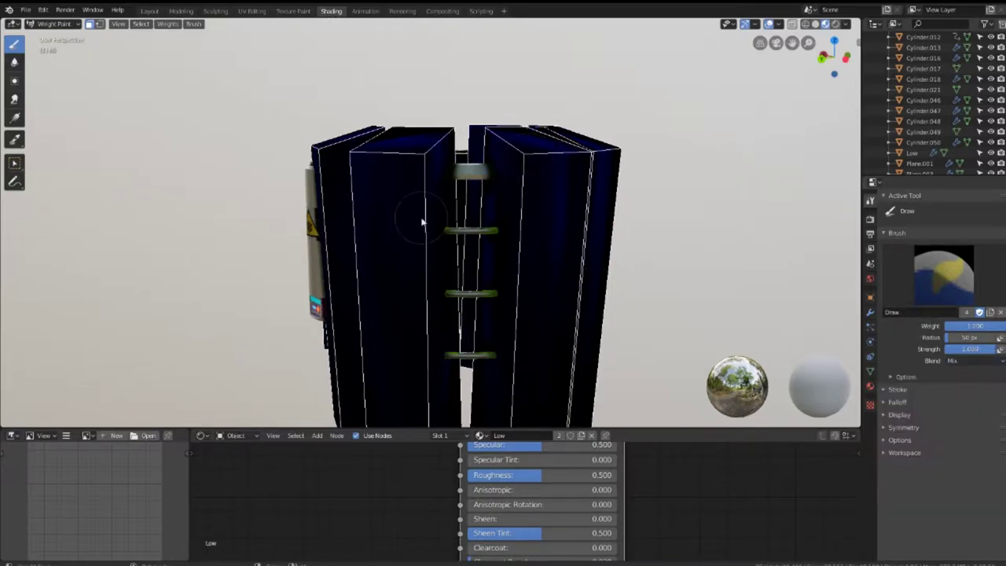
middle_click_drag(415, 217, 381, 222)
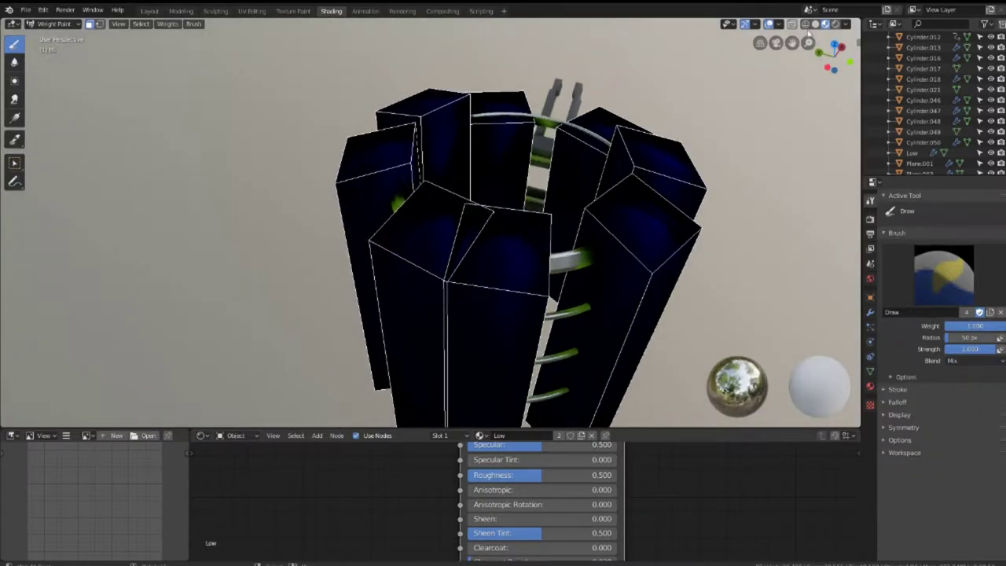
left_click(815, 23)
middle_click_drag(716, 92, 534, 208)
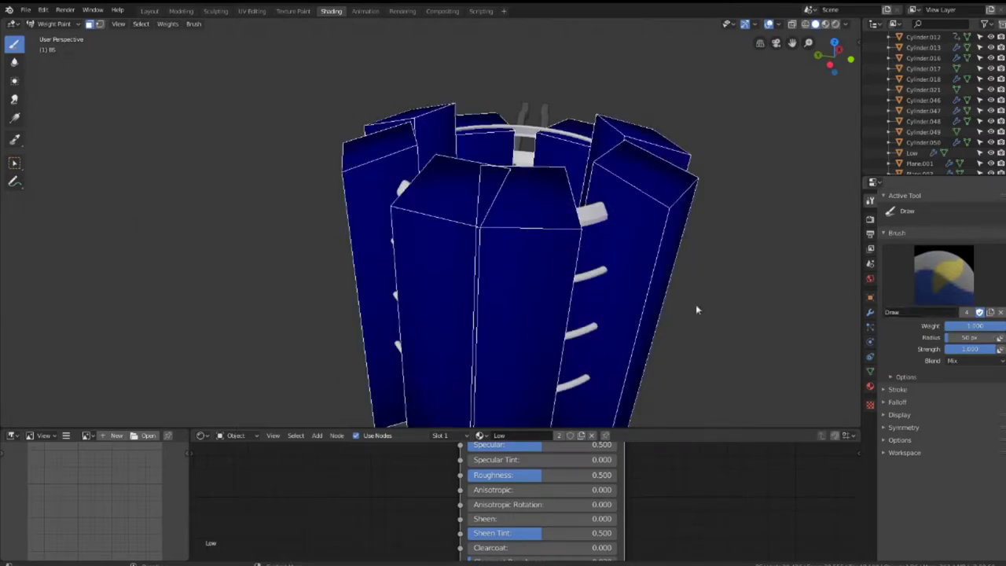
Browse BS's Particles, Physics and Object Data properties, adding then removing a particle system
left_click(870, 326)
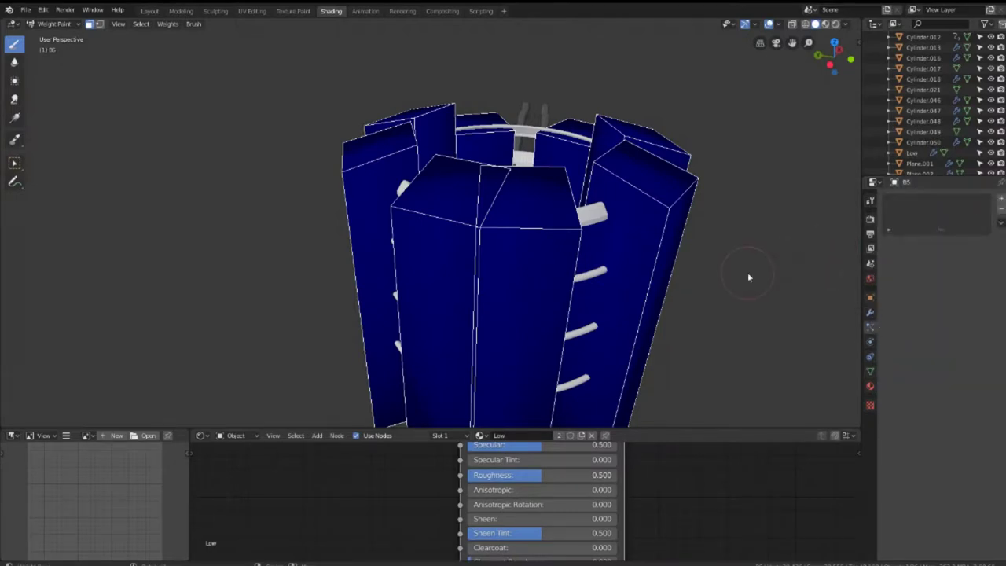
left_click(870, 343)
left_click(870, 330)
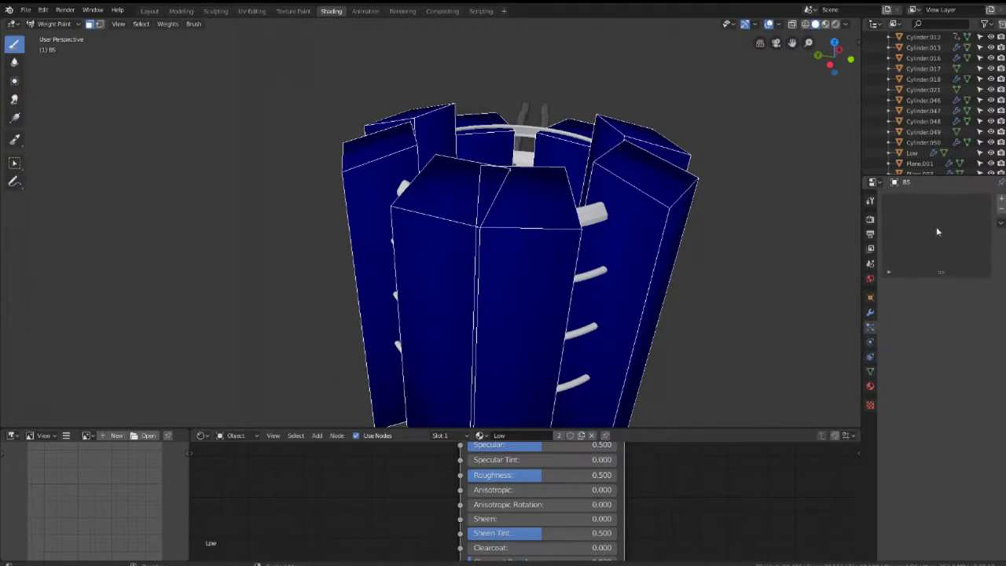
scroll(941, 236, "up", 2, "ctrl")
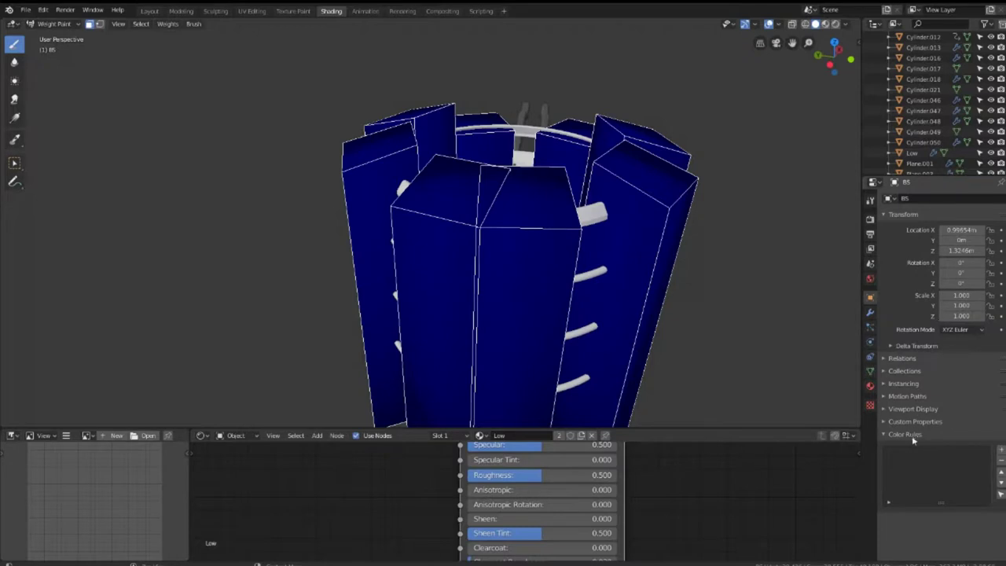
left_click(870, 326)
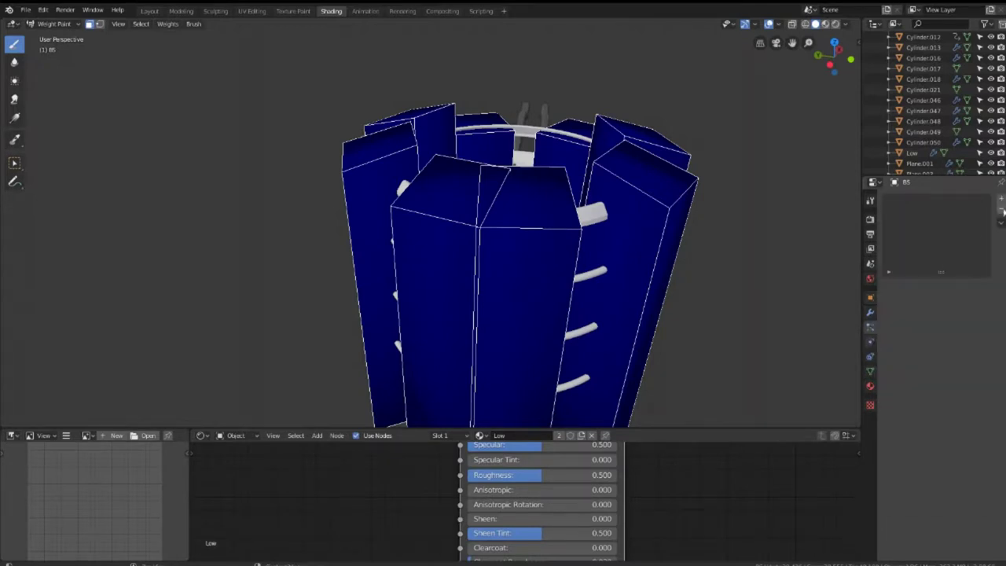
left_click(1001, 201)
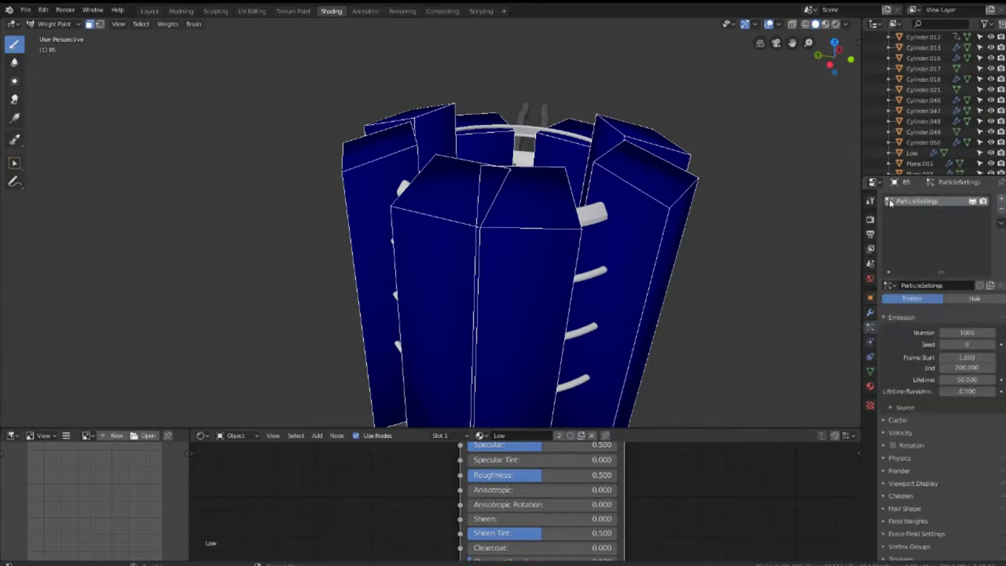
left_click(1001, 210)
left_click(870, 342)
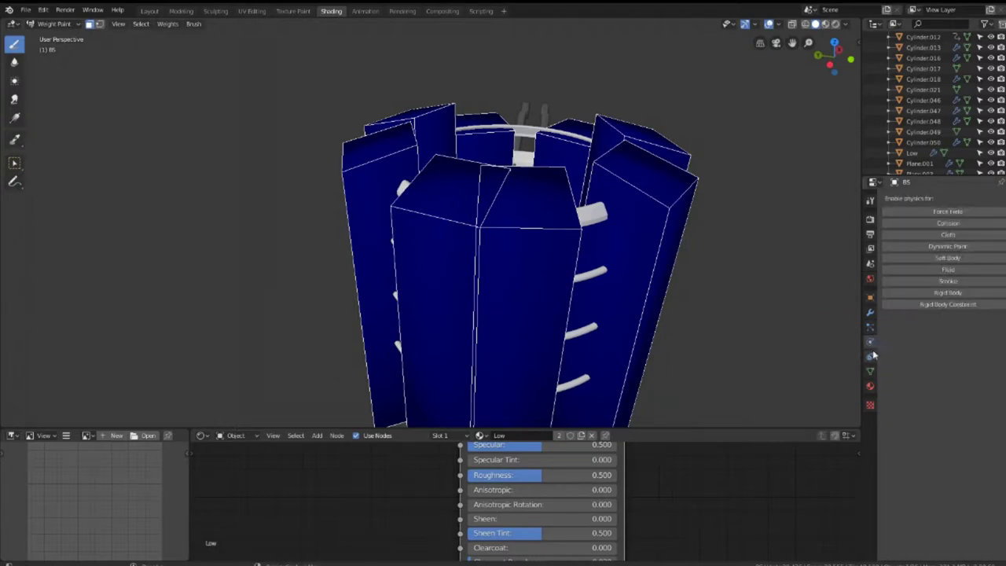
left_click(870, 370)
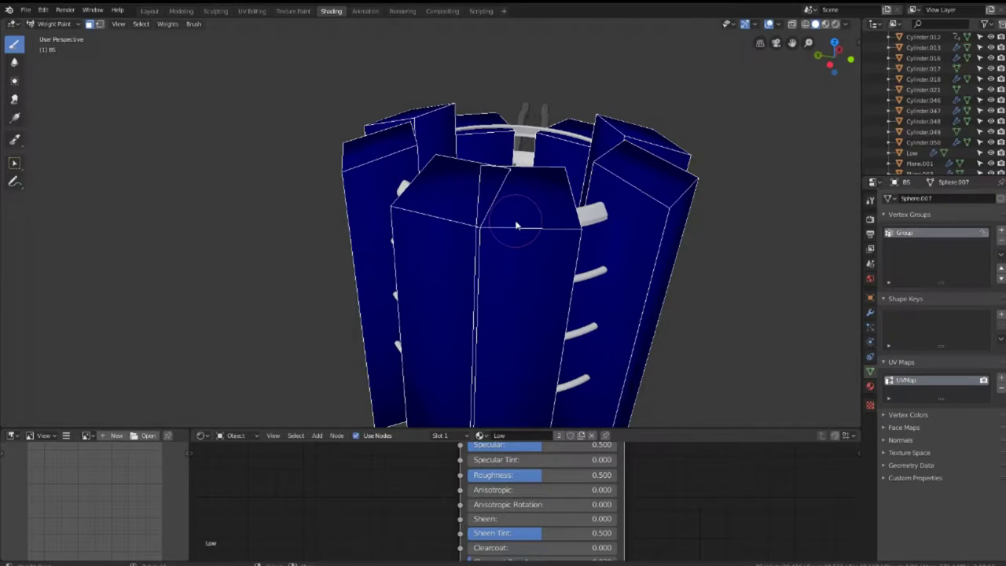
Set the weight-paint Draw brush Strength to 1.000 in the Active Tool settings
left_click(870, 201)
left_click(971, 349)
type("1")
key("Return")
left_click(974, 360)
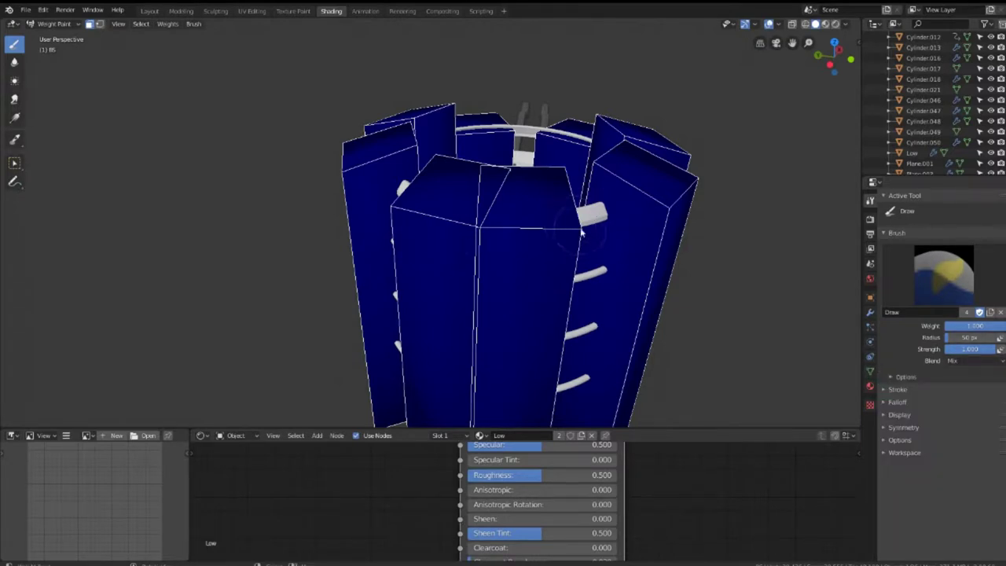
Toggle overlays, enlarge the Draw brush radius from 50 px to about 141 px, then show BS's modifiers
left_click(770, 24)
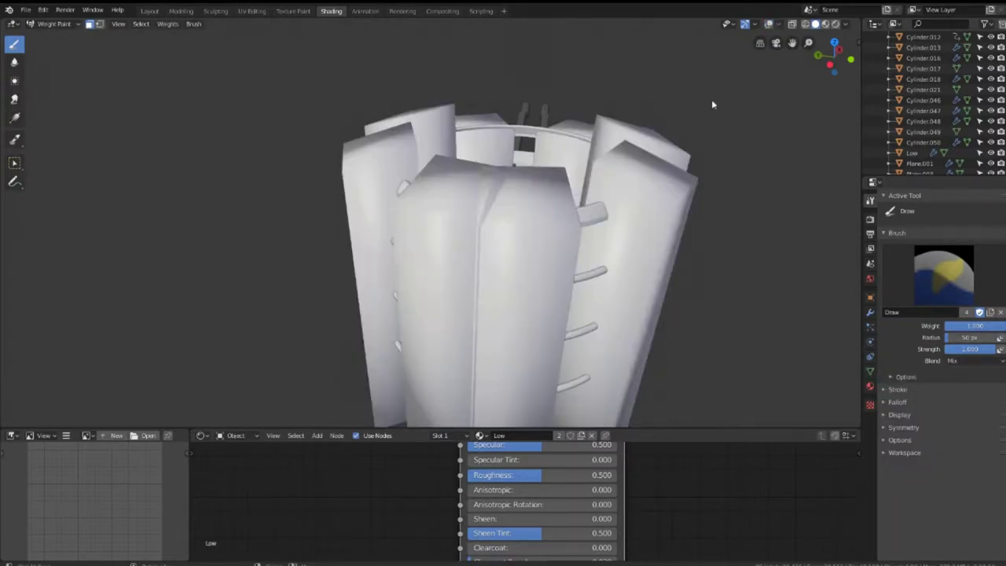
left_click(769, 25)
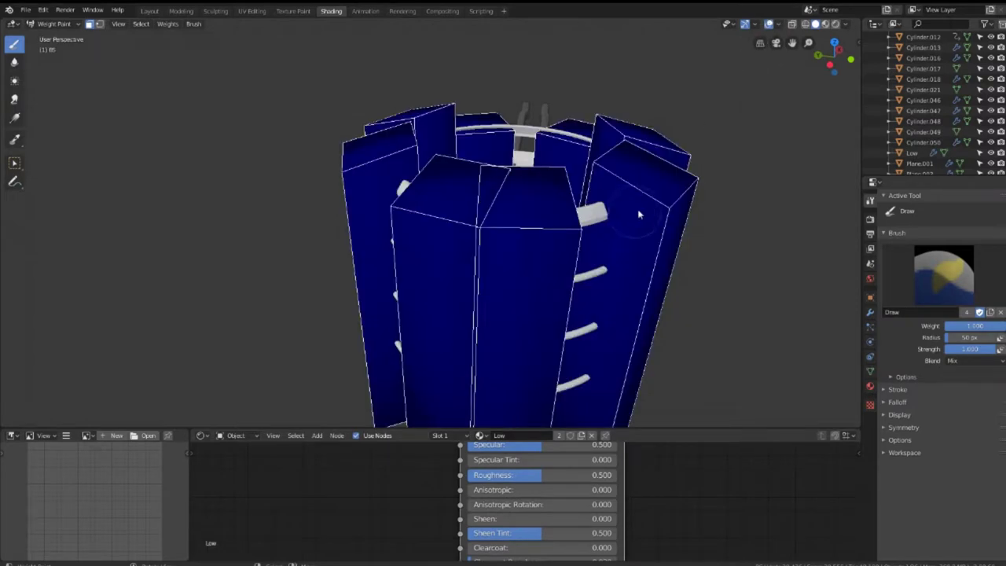
left_click(778, 26)
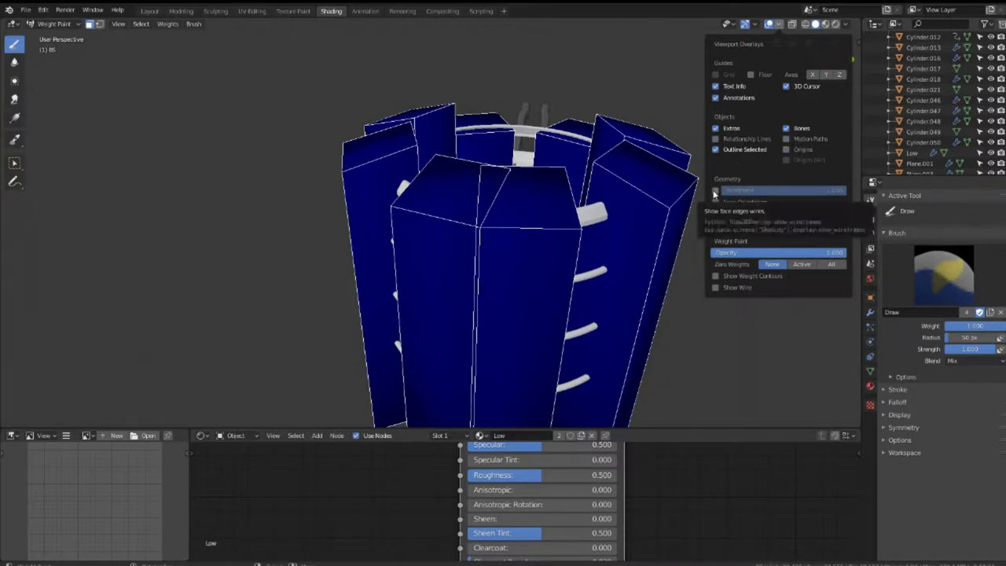
left_click_drag(952, 337, 991, 337)
scroll(518, 267, "down", 3)
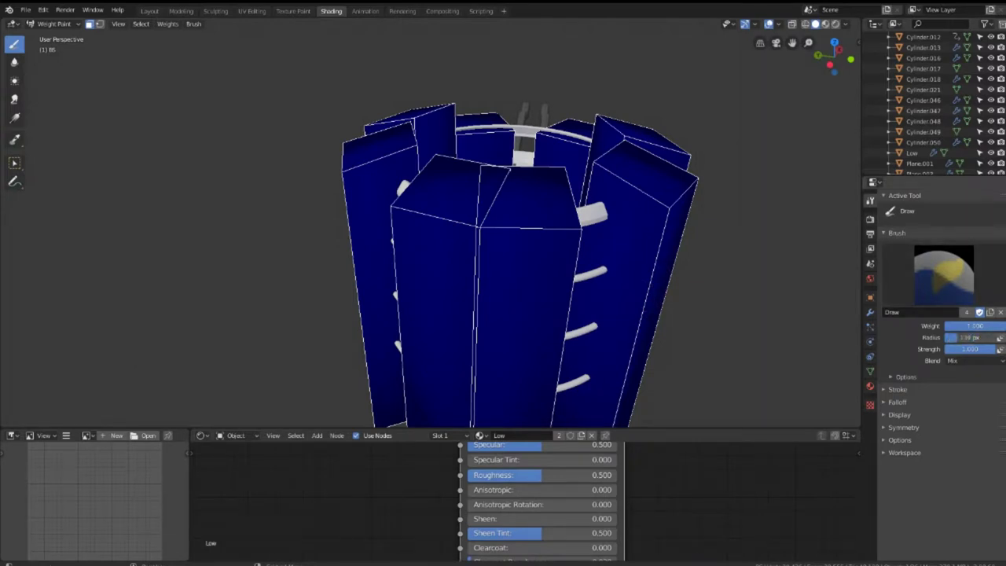
middle_click_drag(678, 210, 658, 216)
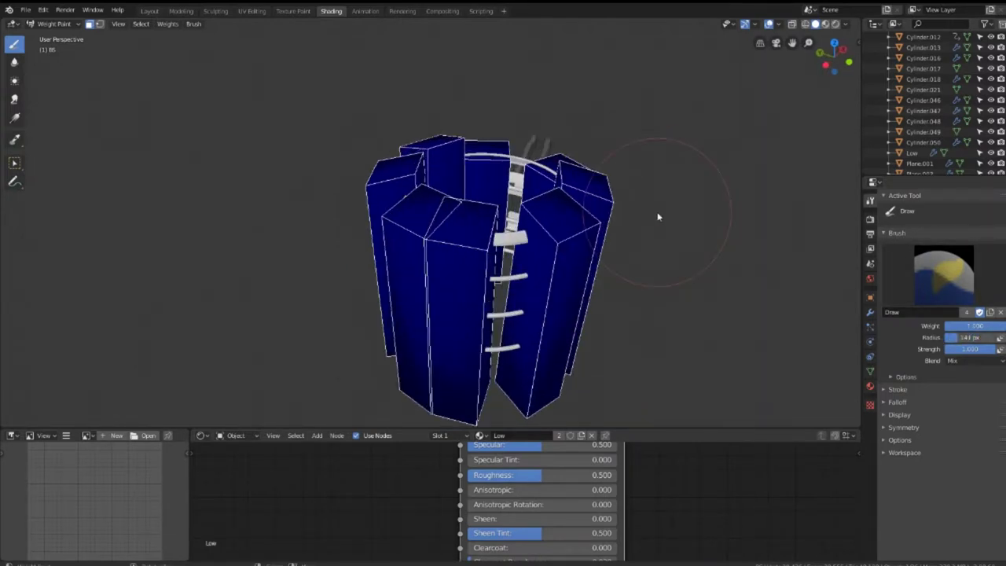
left_click(869, 312)
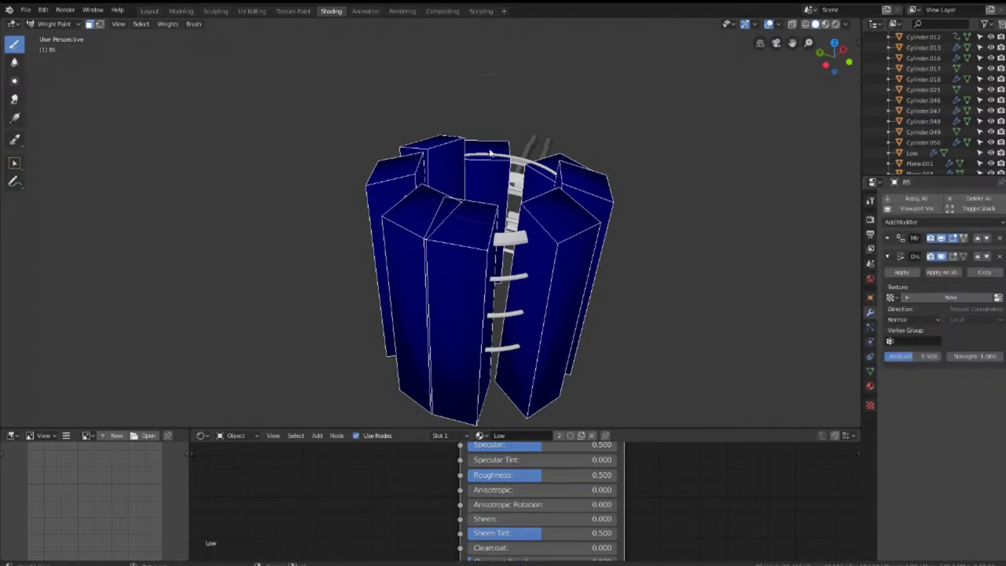
Turn off the Displace modifier's viewport display so the thin bars show inside the cage
middle_click_drag(422, 202, 380, 246)
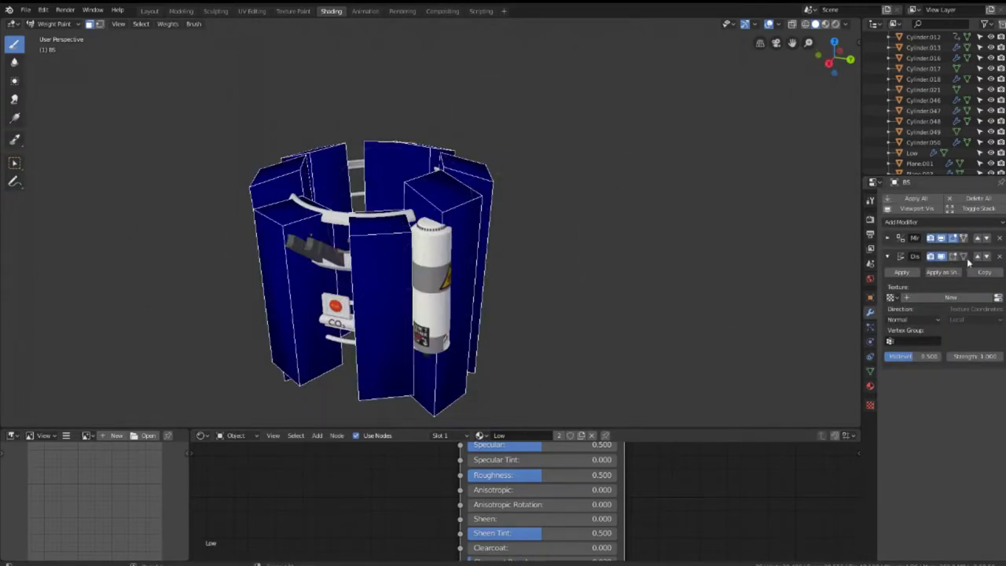
left_click(941, 257)
mouse_move(732, 257)
middle_mouse_down()
mouse_move(458, 192)
mouse_move(518, 245)
middle_mouse_up()
scroll(519, 245, "up", 4)
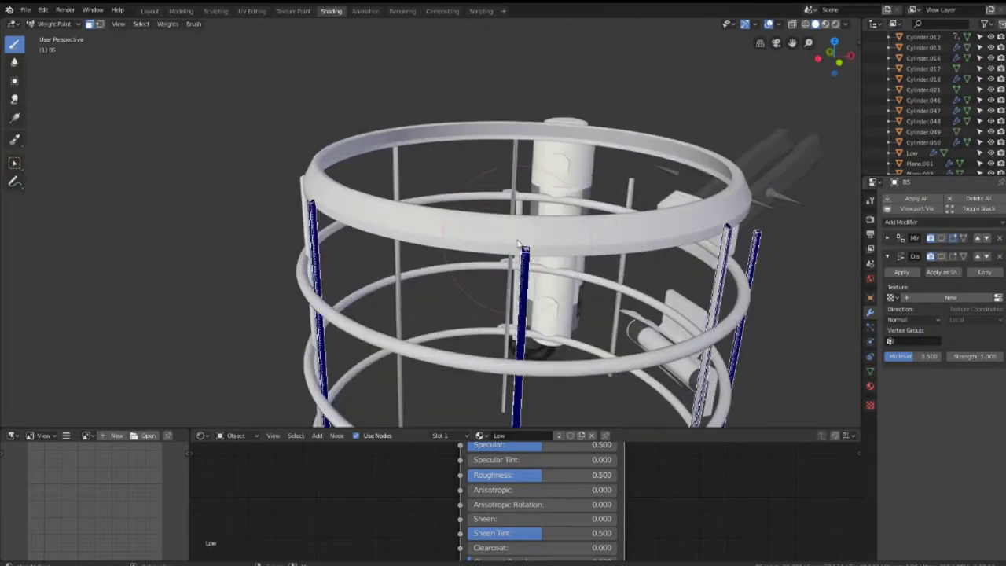
scroll(540, 246, "up", 3)
scroll(512, 231, "down", 3)
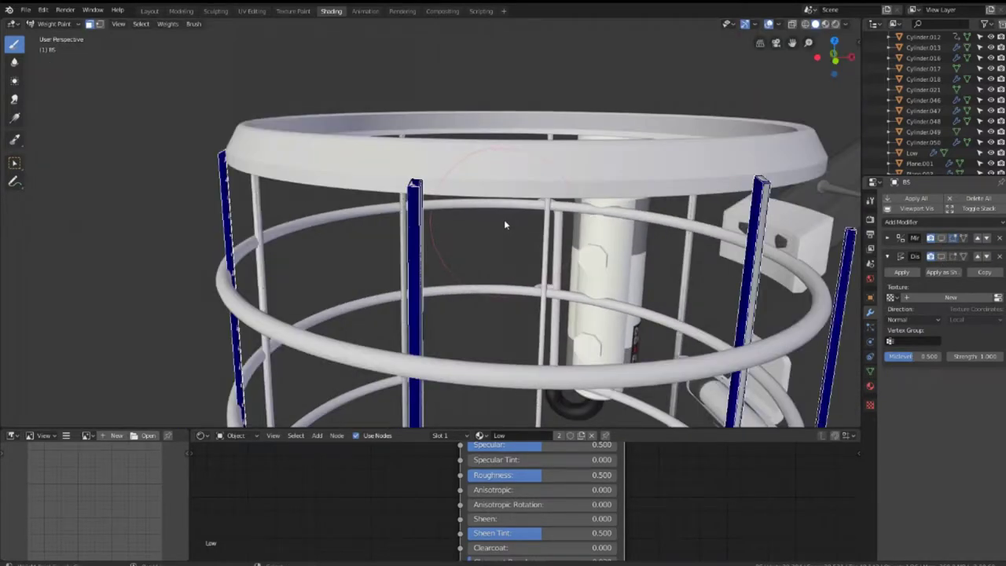
scroll(503, 220, "up", 3)
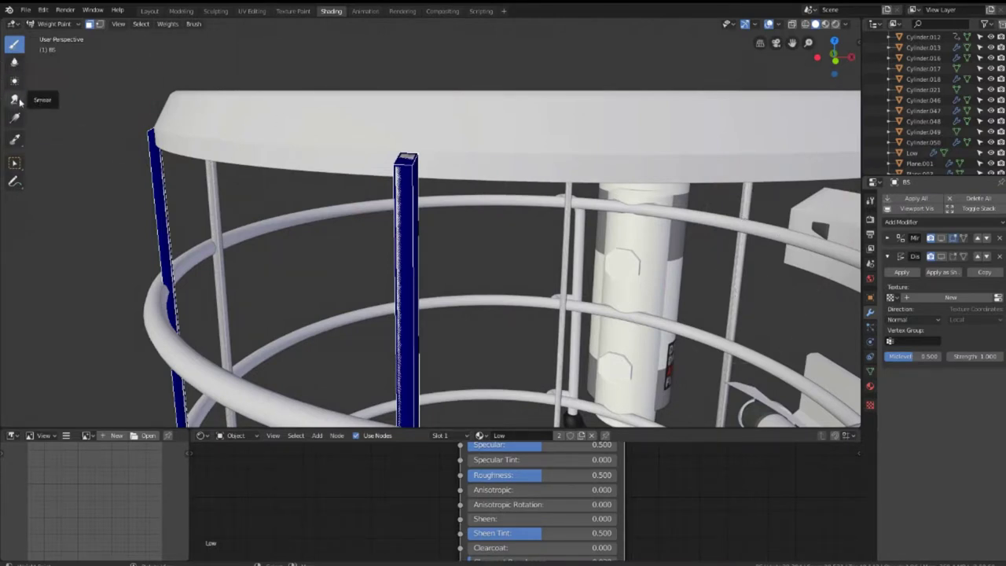
Toggle face selection masking, run Weights > Smooth, and lower the brush weight to about 0.6
left_click(89, 25)
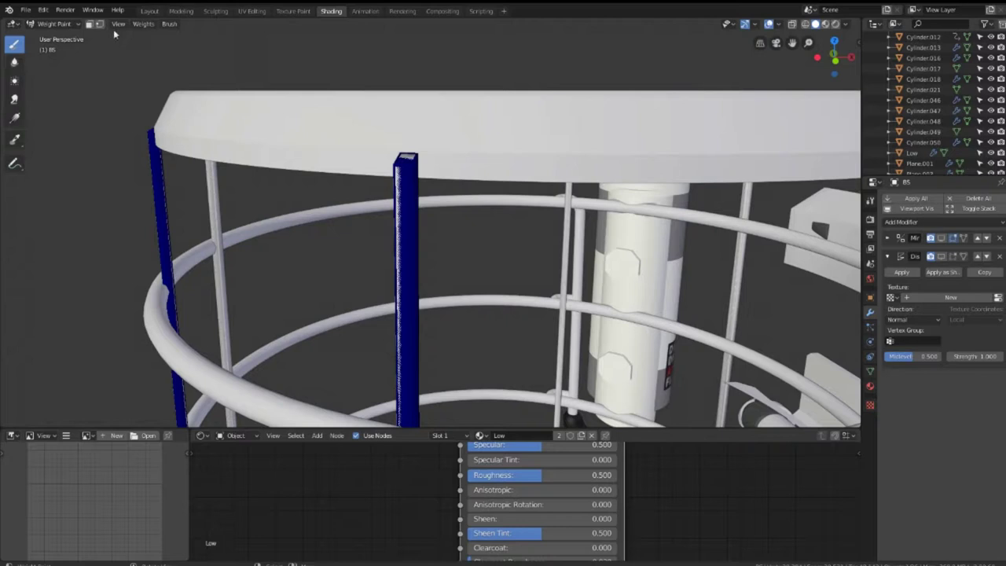
left_click(156, 26)
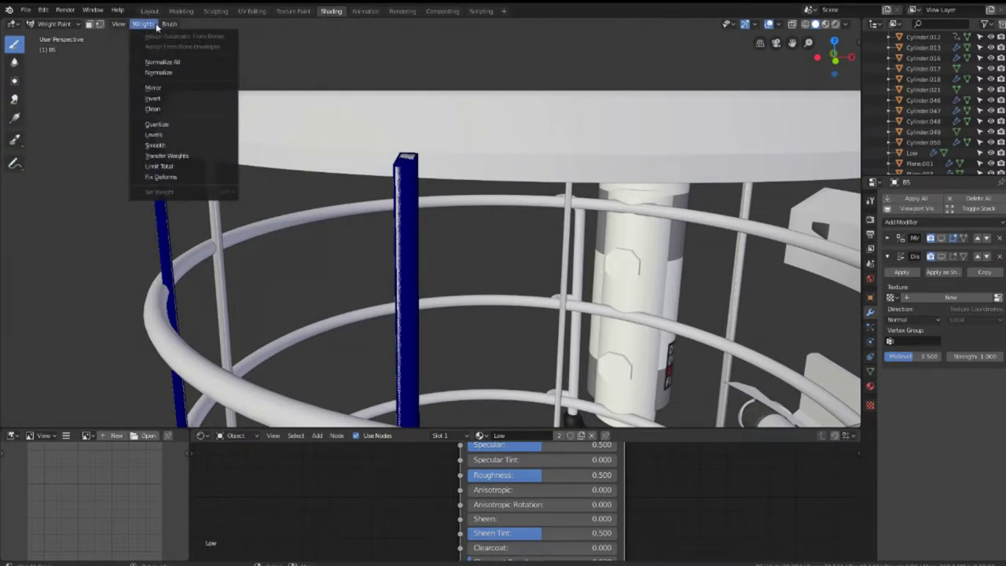
left_click(170, 146)
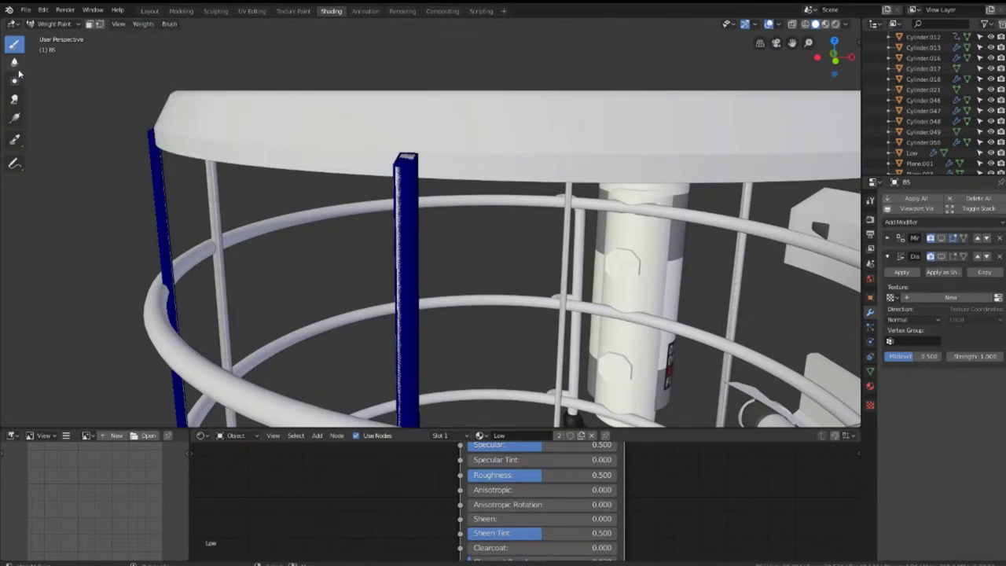
left_click(145, 24)
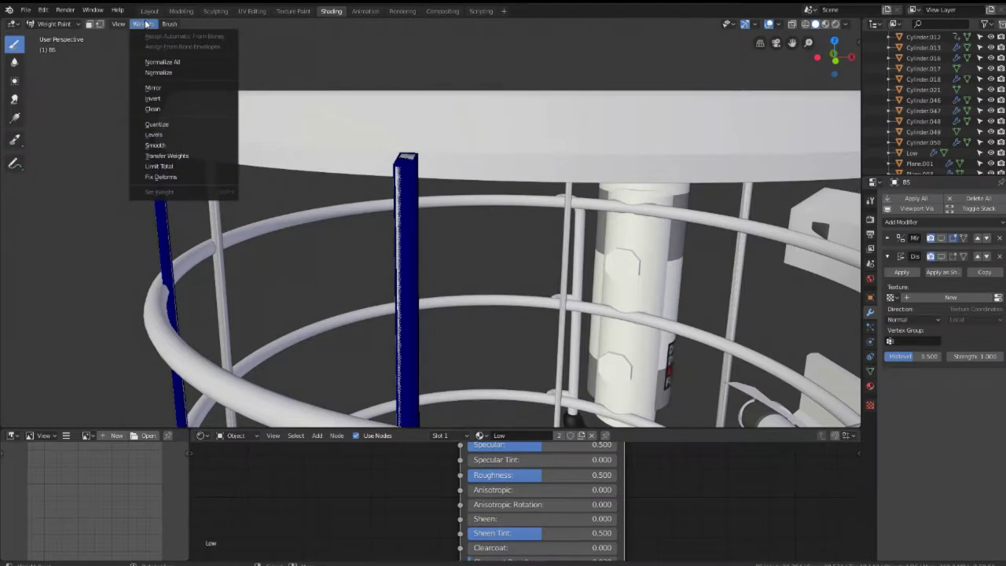
left_click(90, 25)
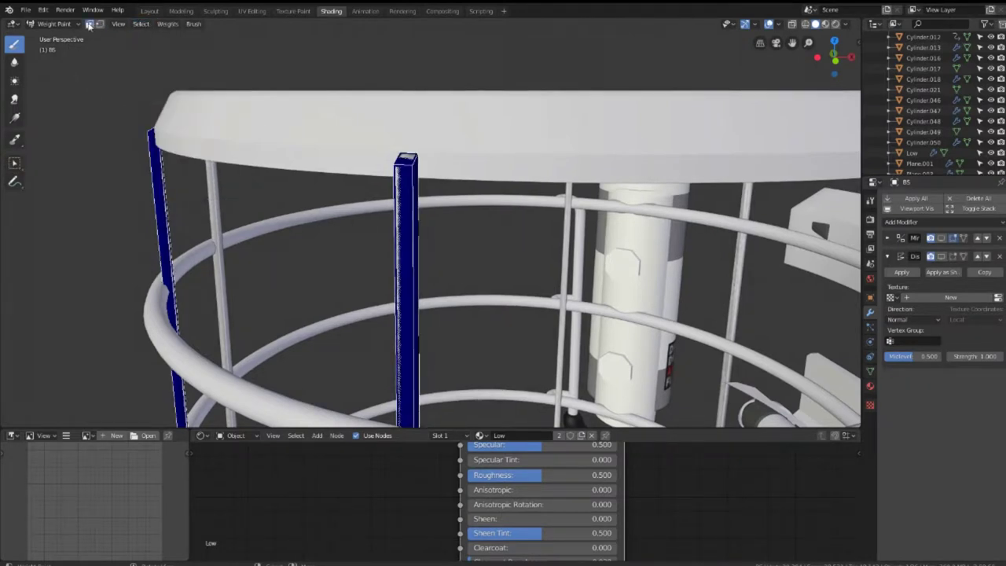
left_click(141, 25)
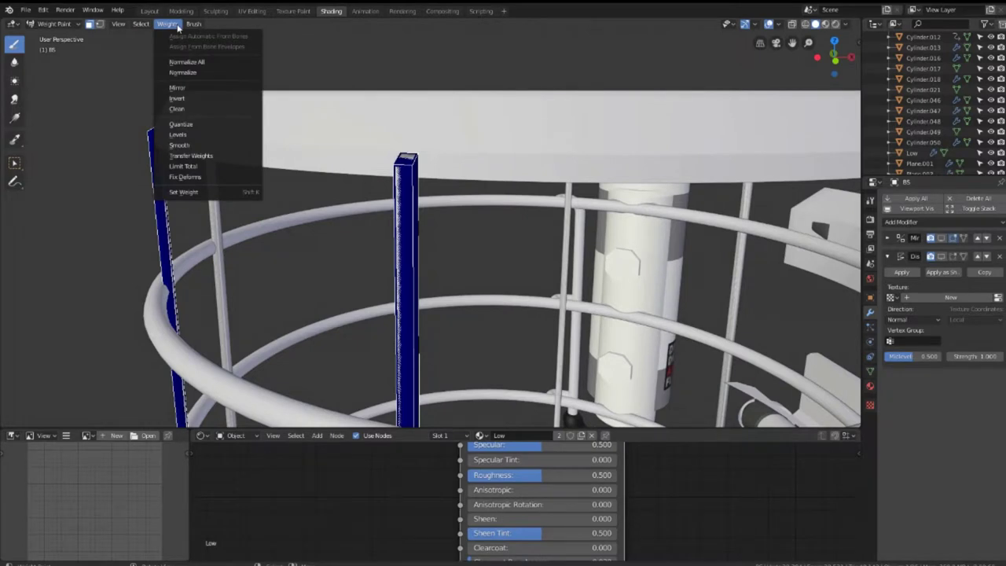
left_click(195, 192)
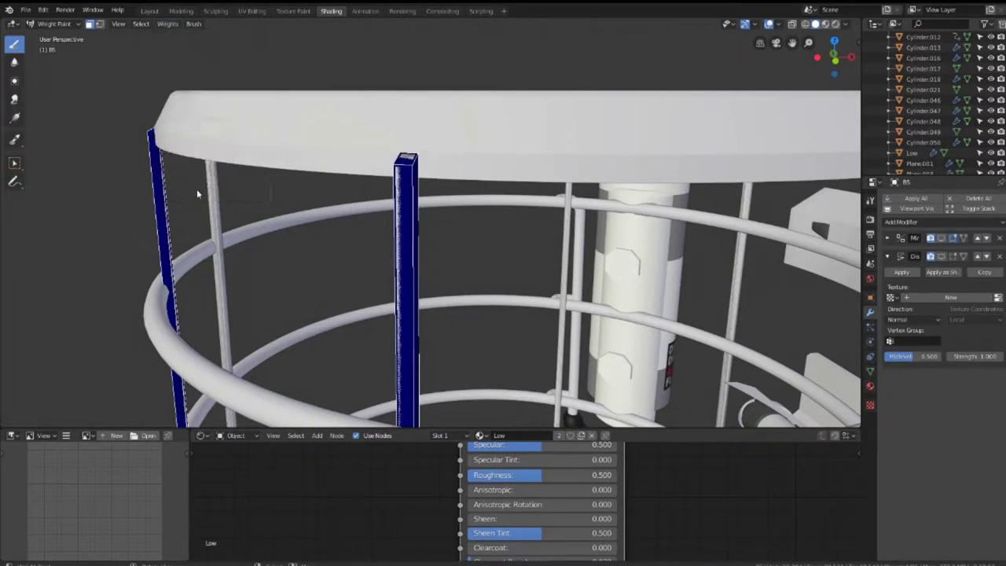
left_click(870, 201)
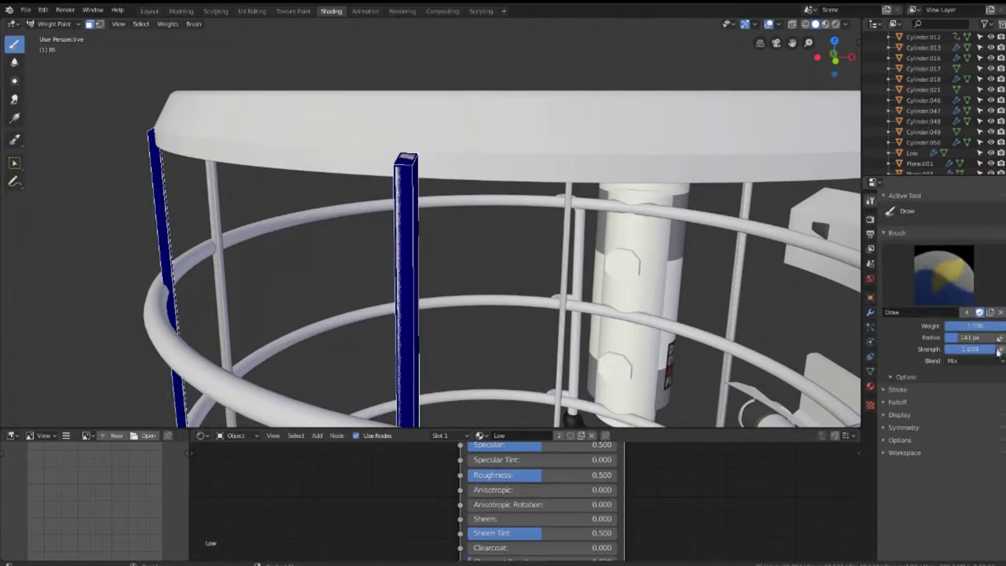
left_click_drag(974, 325, 958, 325)
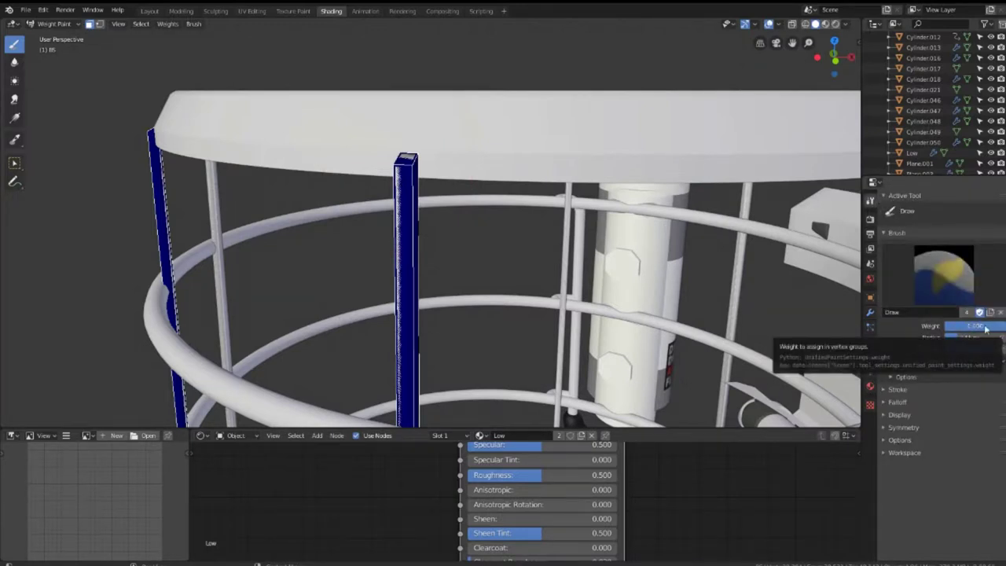
Return to Object Mode and move the bars sideways beside the cage
left_click(54, 24)
left_click(55, 38)
scroll(275, 225, "down", 10)
key("g")
left_click(529, 68)
scroll(534, 57, "up", 2)
scroll(550, 220, "up", 3)
Snap the 3D cursor to the selection and add a cube at the cage
key("shift+s")
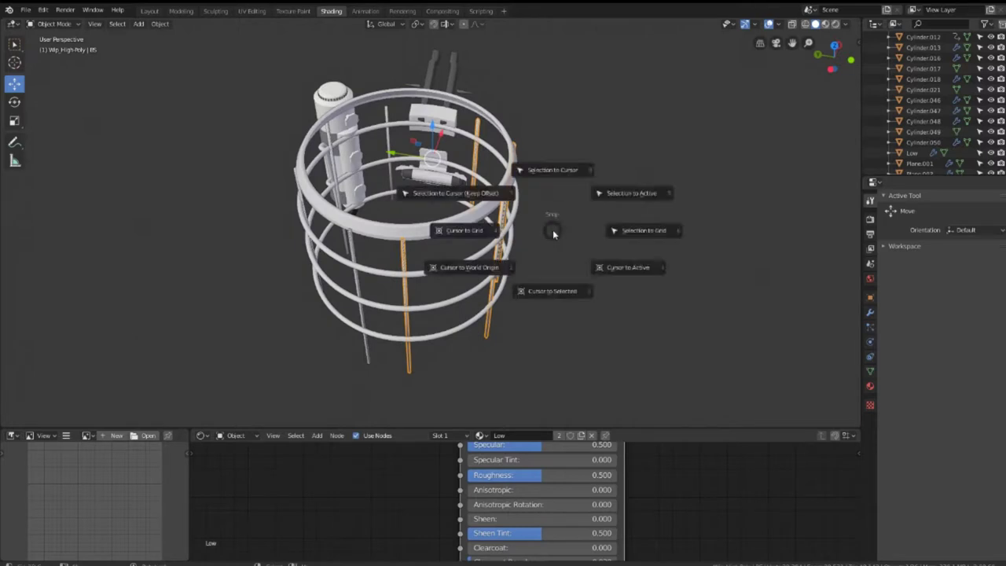
left_click(555, 292)
key("shift+a")
left_click(605, 273)
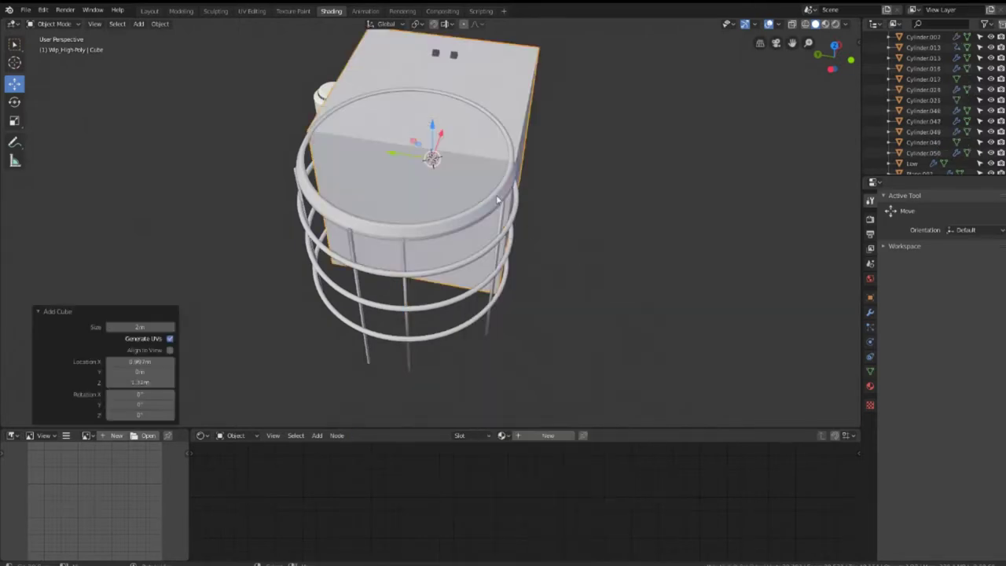
middle_click_drag(496, 200, 422, 165)
scroll(395, 159, "up", 3)
Switch to Material Preview shading, select the large cube and put it into Weight Paint mode
left_click(408, 147)
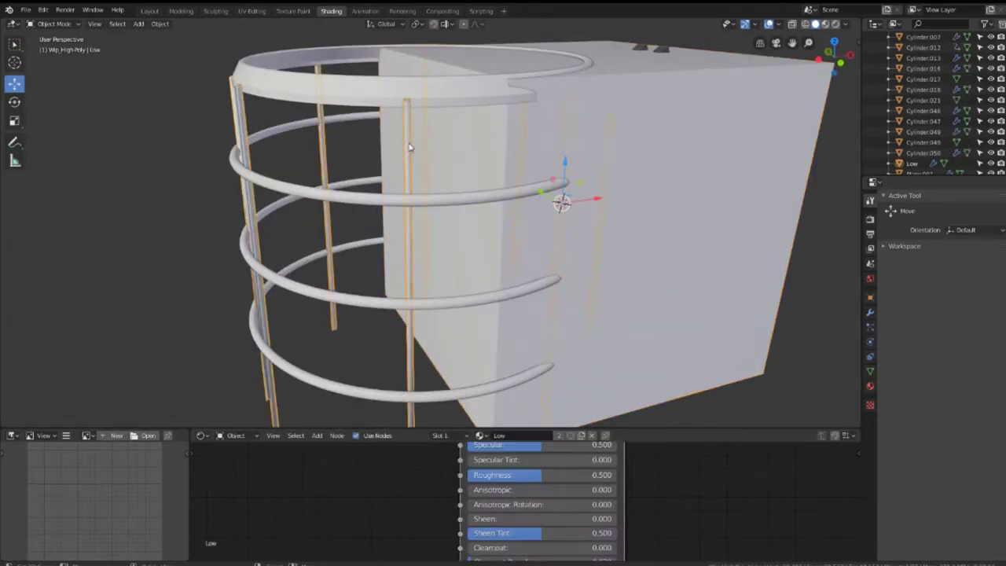
left_click(825, 24)
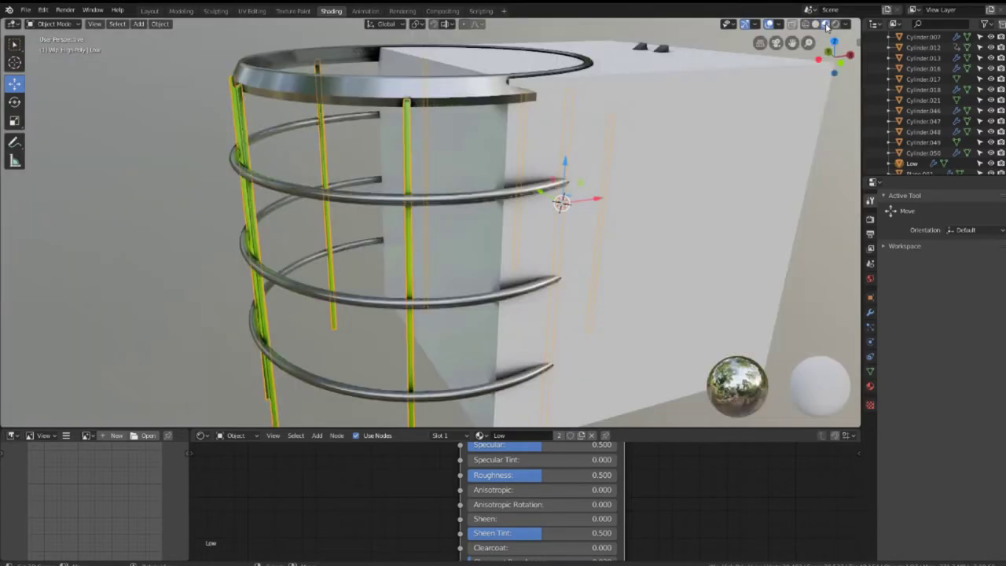
middle_click_drag(503, 197, 472, 165)
key("Delete")
left_click(653, 155)
scroll(557, 229, "down", 3)
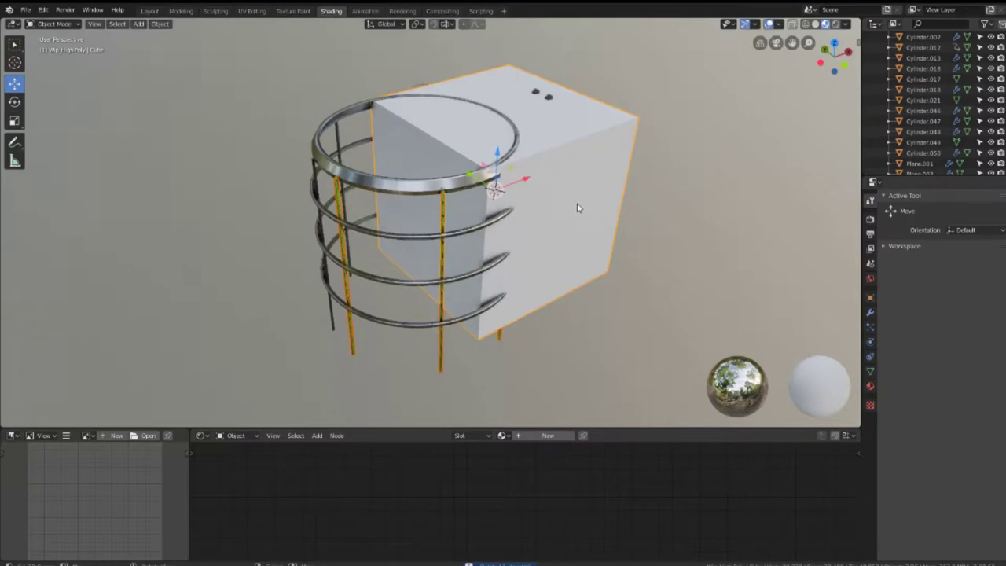
scroll(662, 146, "up", 2)
scroll(631, 150, "down", 4)
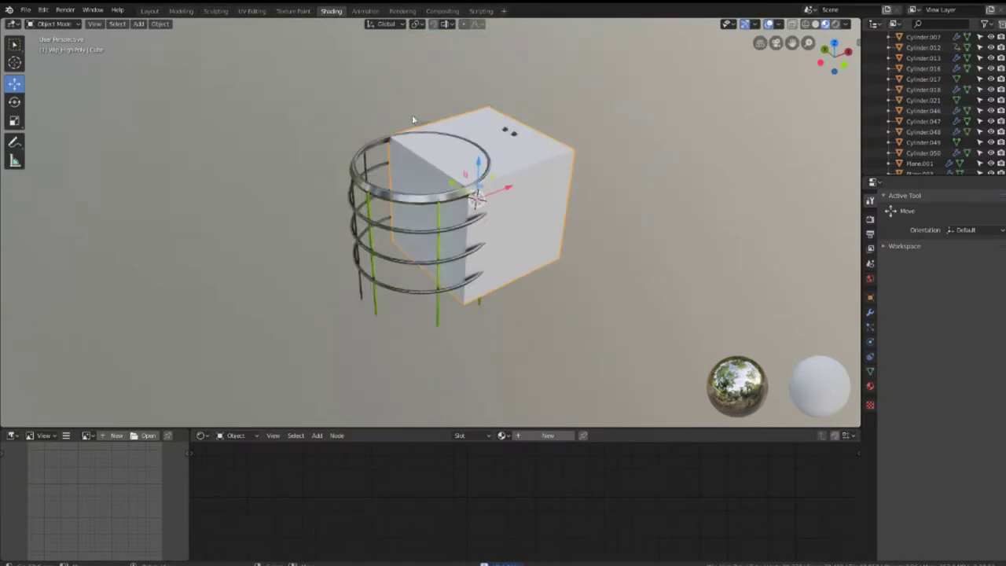
left_click(68, 26)
left_click(67, 79)
Enable face selection masking on the cube, expand brush Options, and select its faces
middle_click_drag(641, 161, 377, 196)
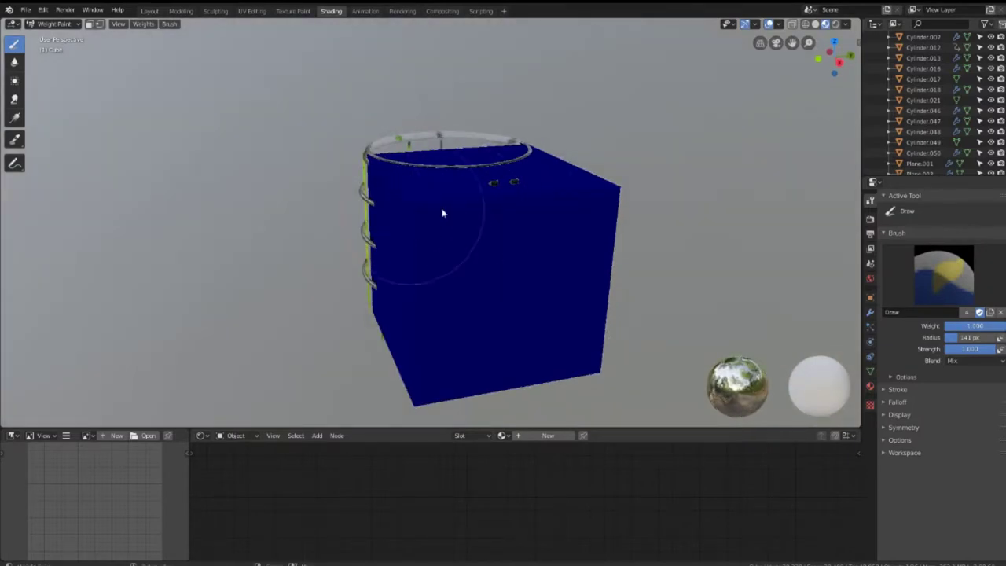
left_click(89, 23)
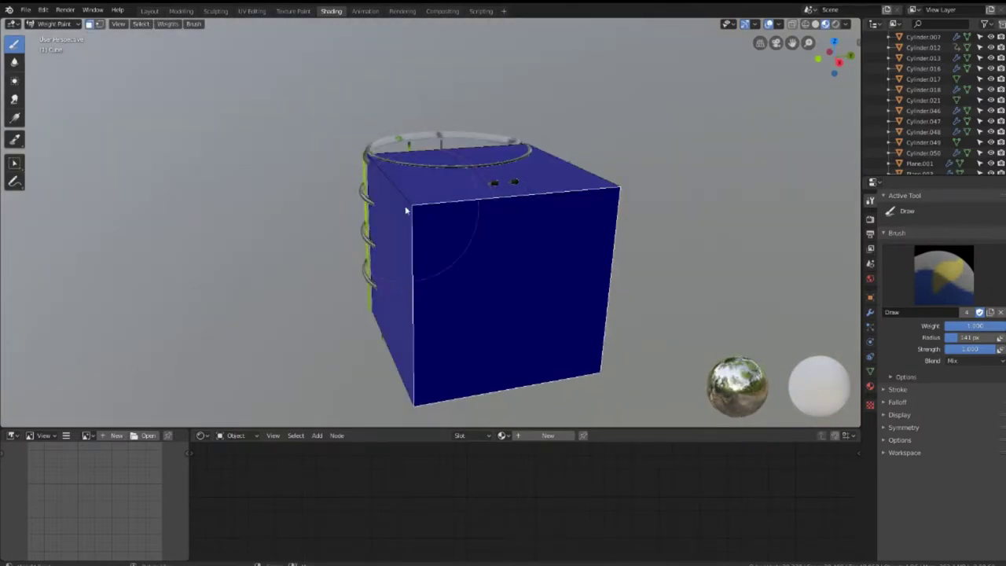
left_click(903, 378)
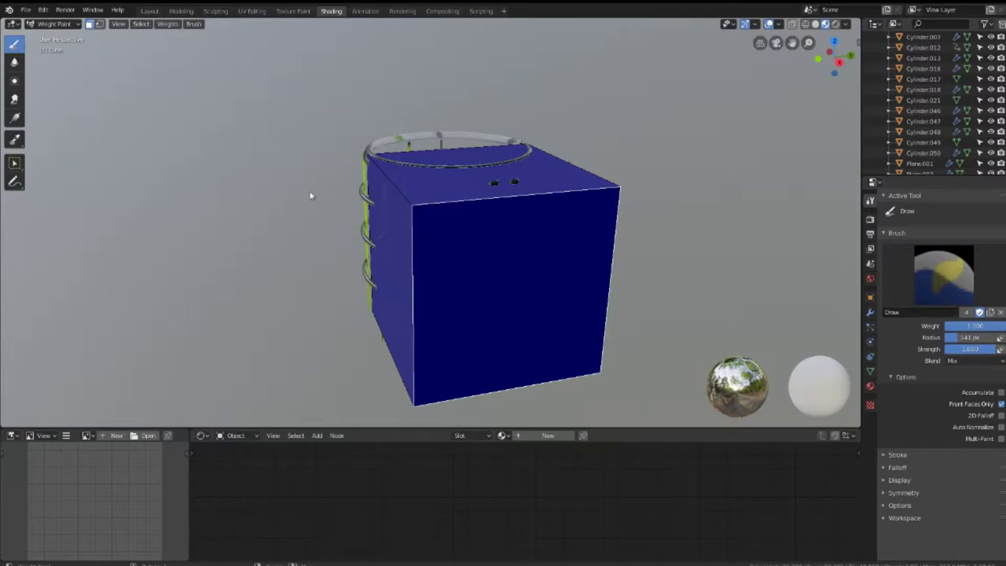
left_click(411, 213)
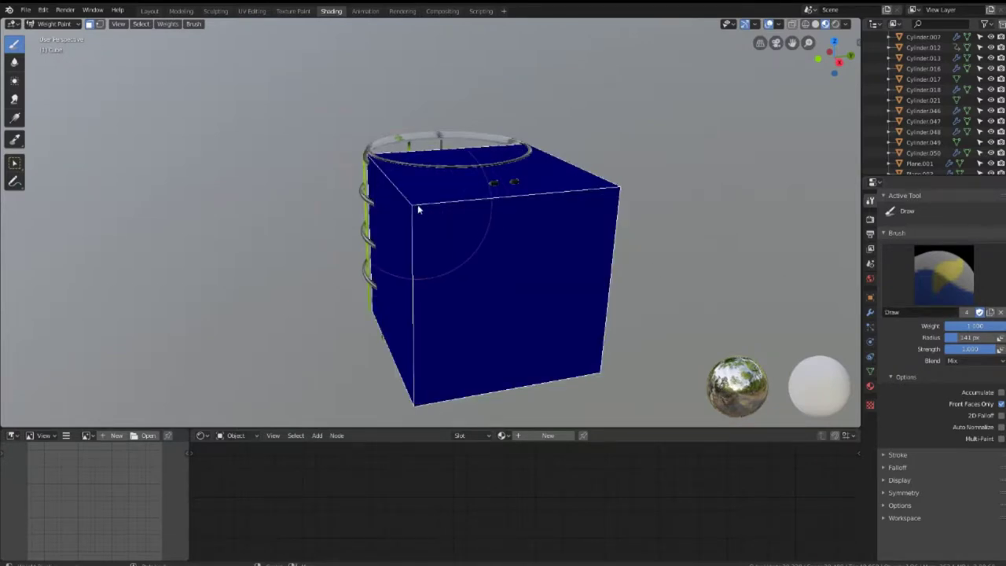
Try the Blur and Sample Weight tools, return to Draw, and enter Edit Mode
left_click(14, 62)
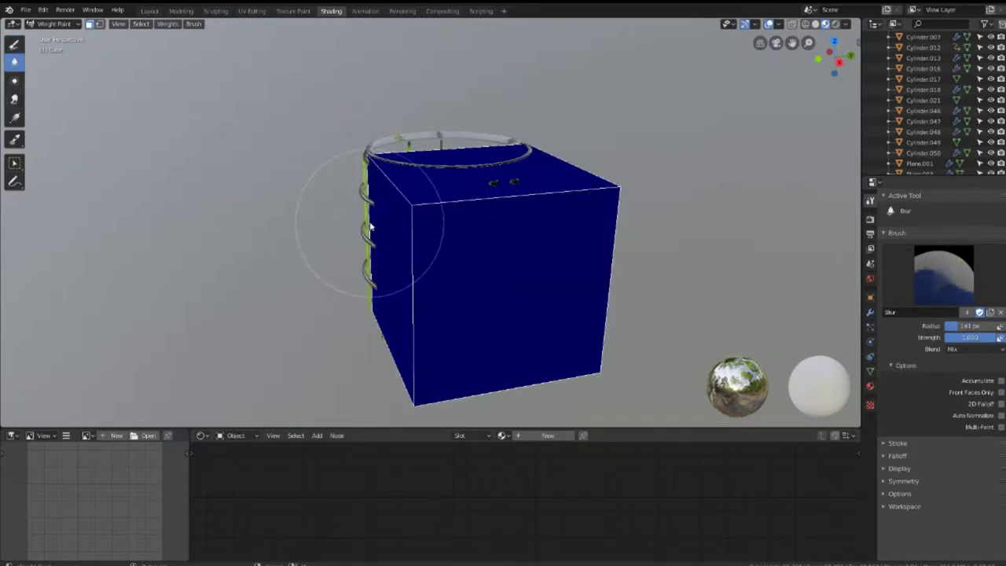
left_click(14, 139)
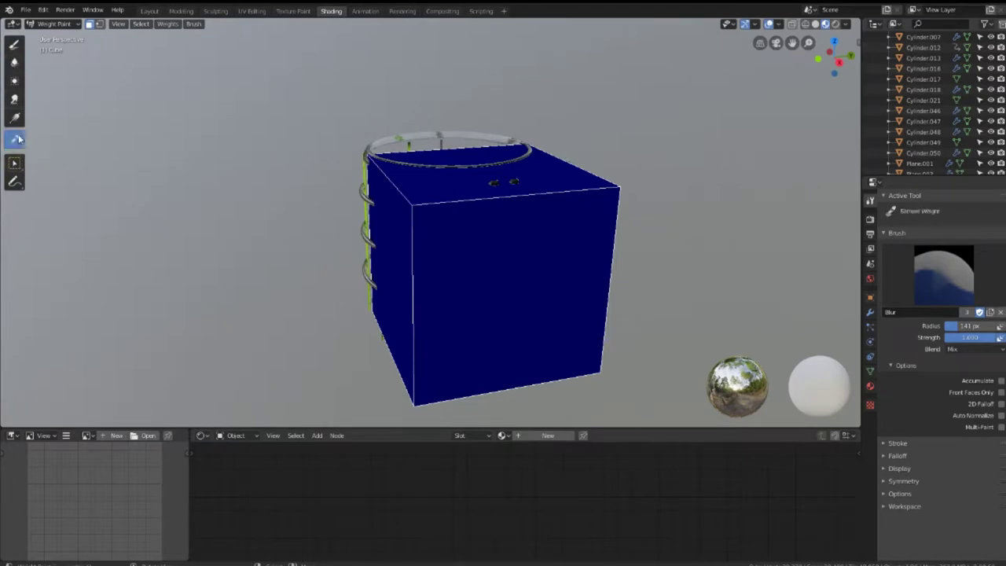
left_click(14, 43)
scroll(458, 196, "up", 2)
scroll(458, 197, "up", 2)
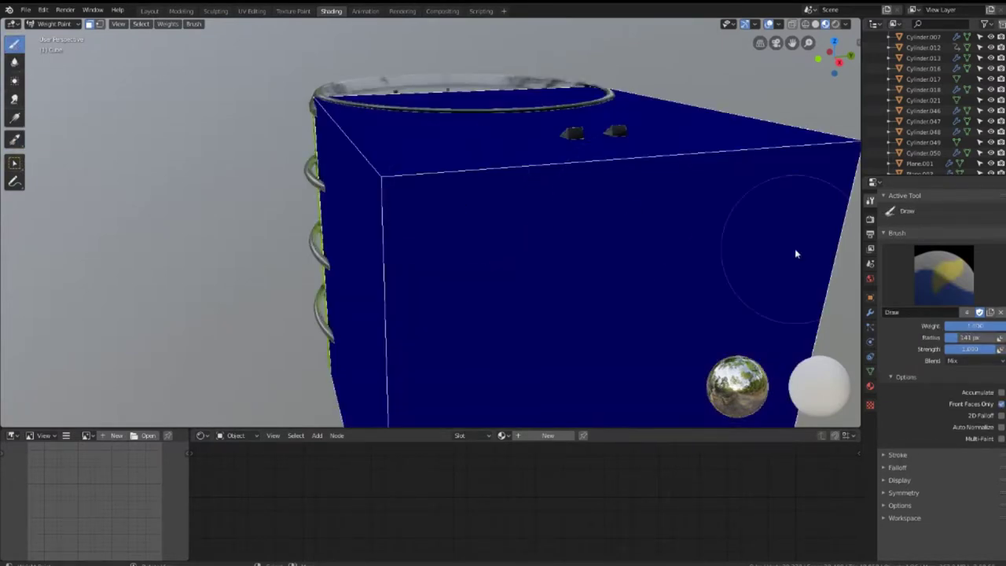
key("Tab")
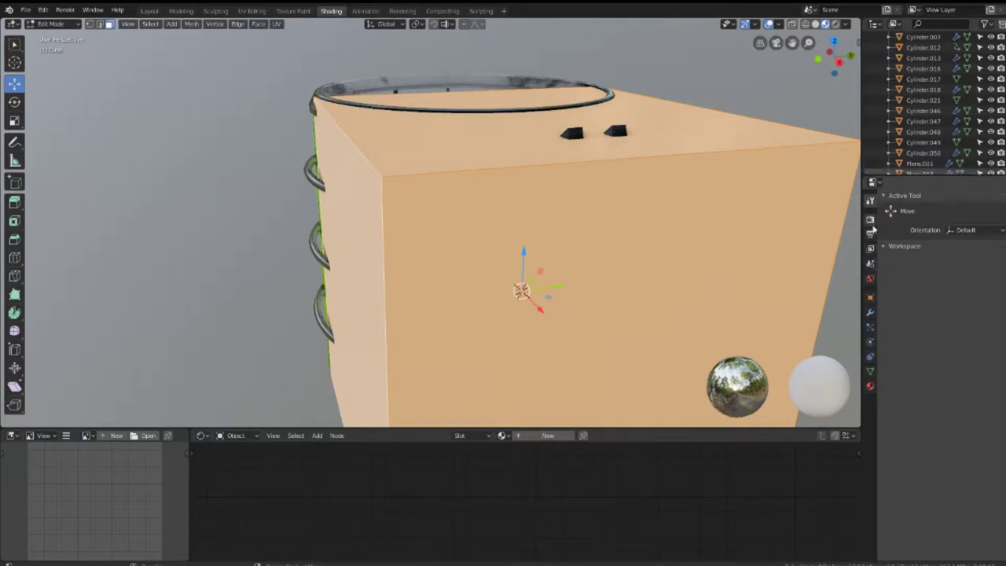
Show the cube's vertex groups in Object Data properties and return it to Weight Paint mode
left_click(871, 357)
left_click(869, 341)
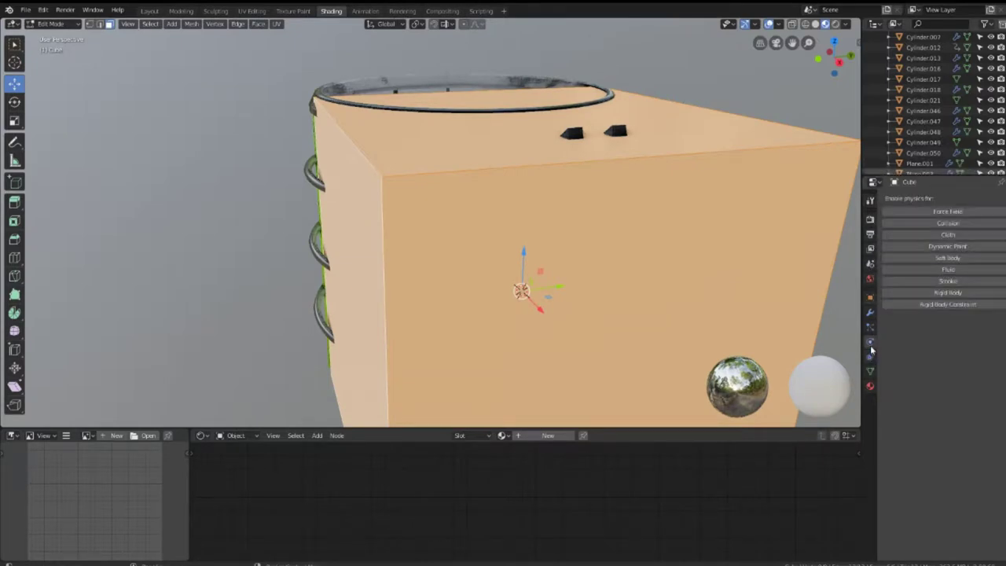
left_click(870, 327)
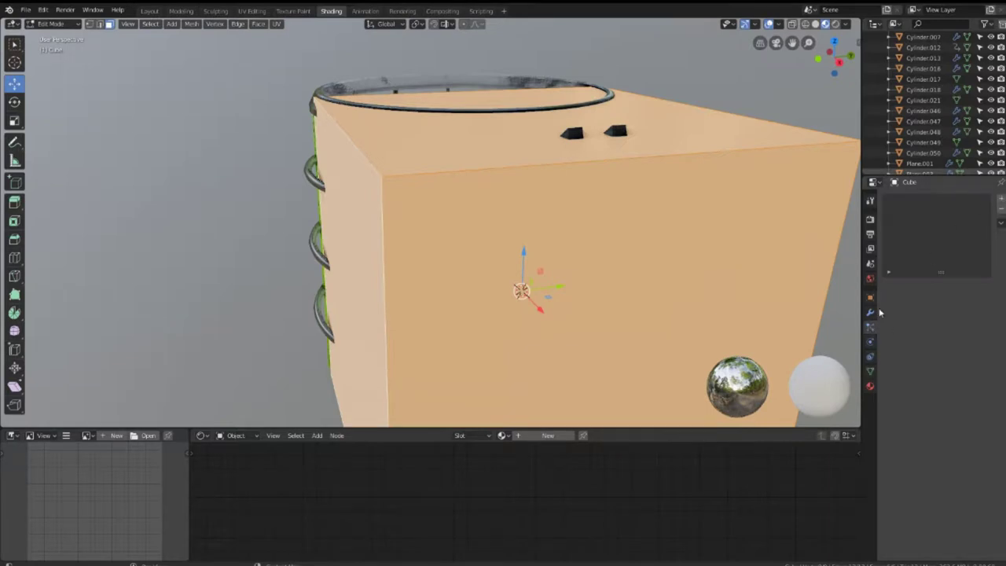
left_click(870, 371)
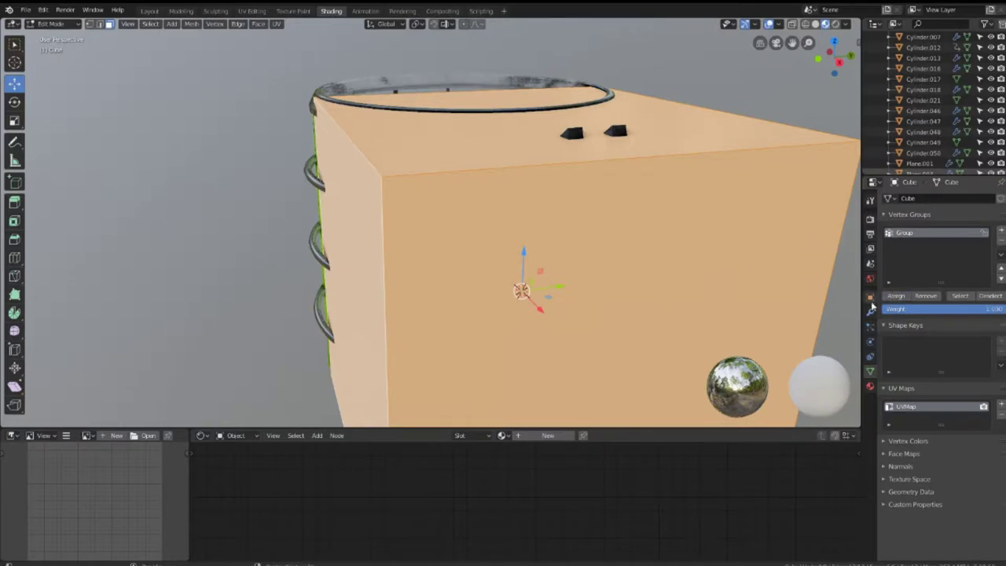
left_click(52, 23)
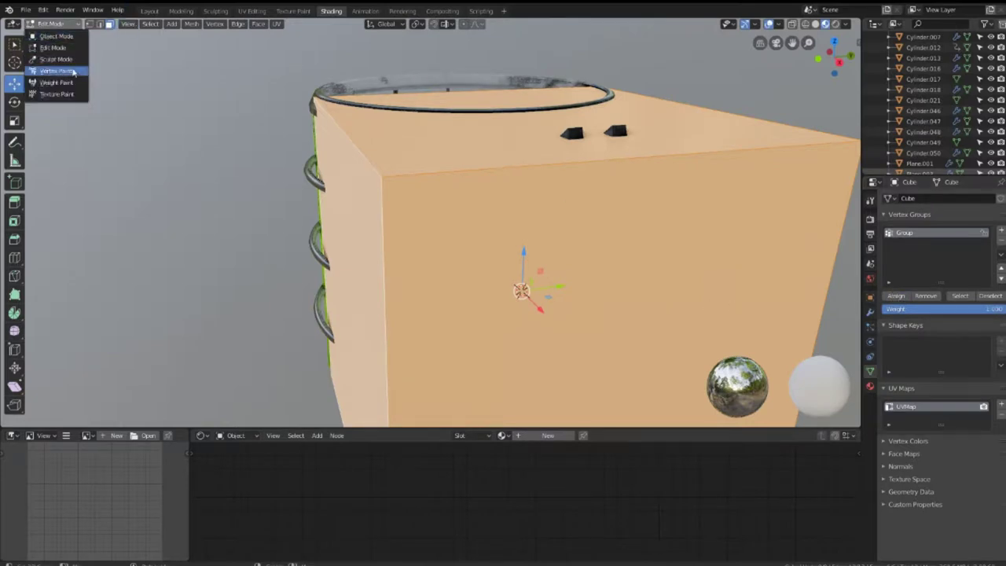
left_click(55, 82)
middle_click_drag(456, 178, 586, 213)
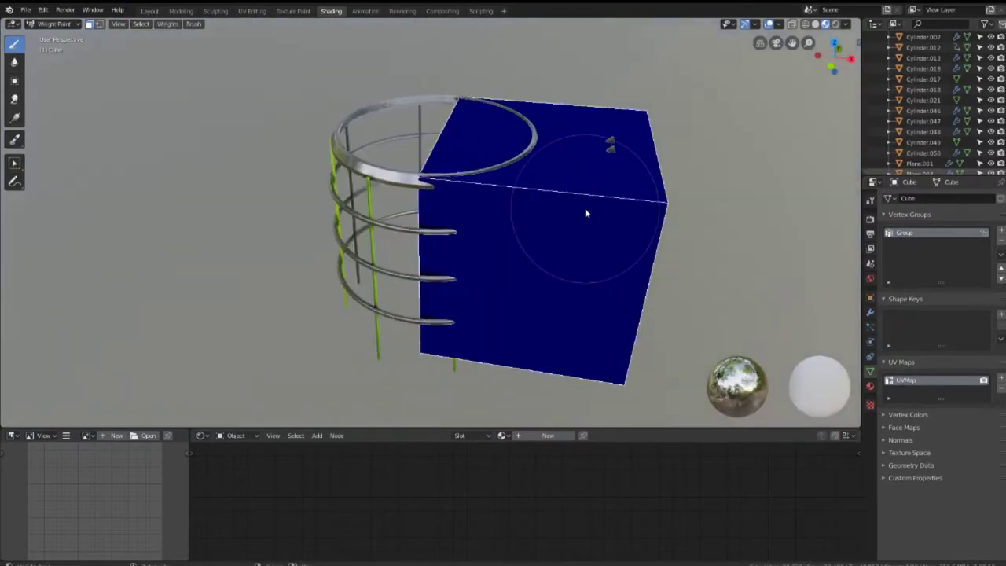
scroll(650, 211, "up", 2)
middle_click_drag(650, 211, 594, 195)
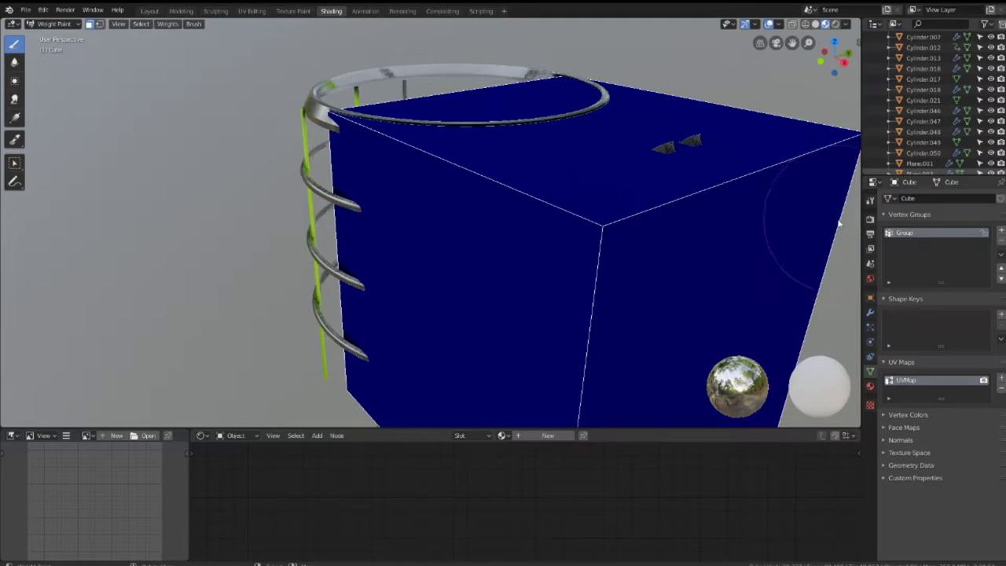
scroll(934, 142, "up", 2)
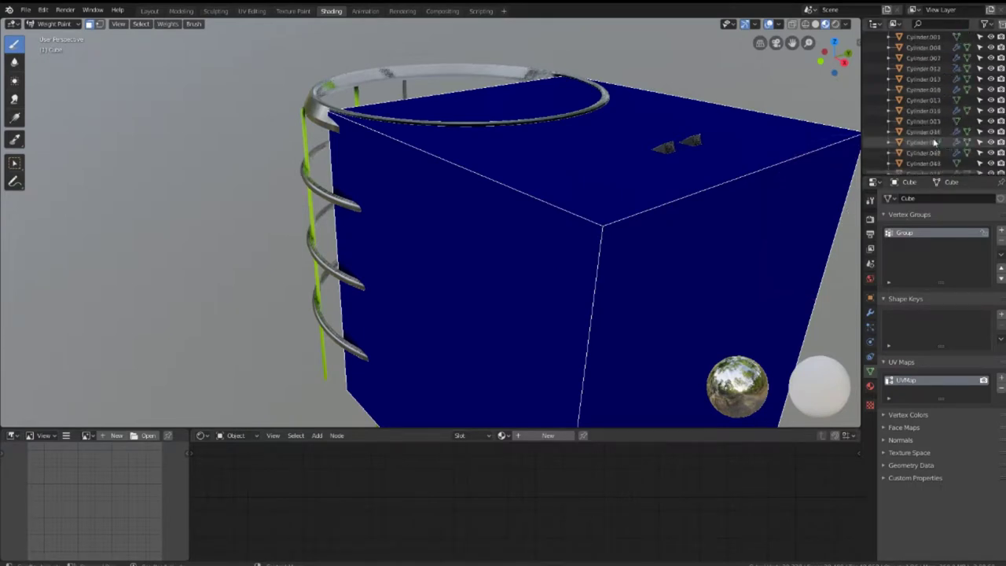
scroll(933, 142, "up", 3)
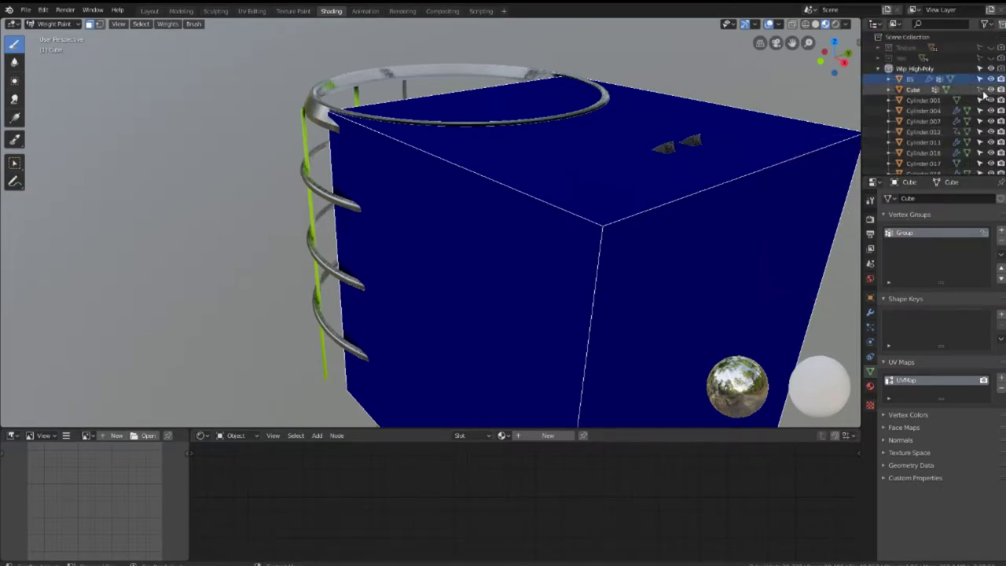
Select the Wip_High-Poly collection, toggle the Cube's visibility, and switch to Solid shading
left_click(927, 69)
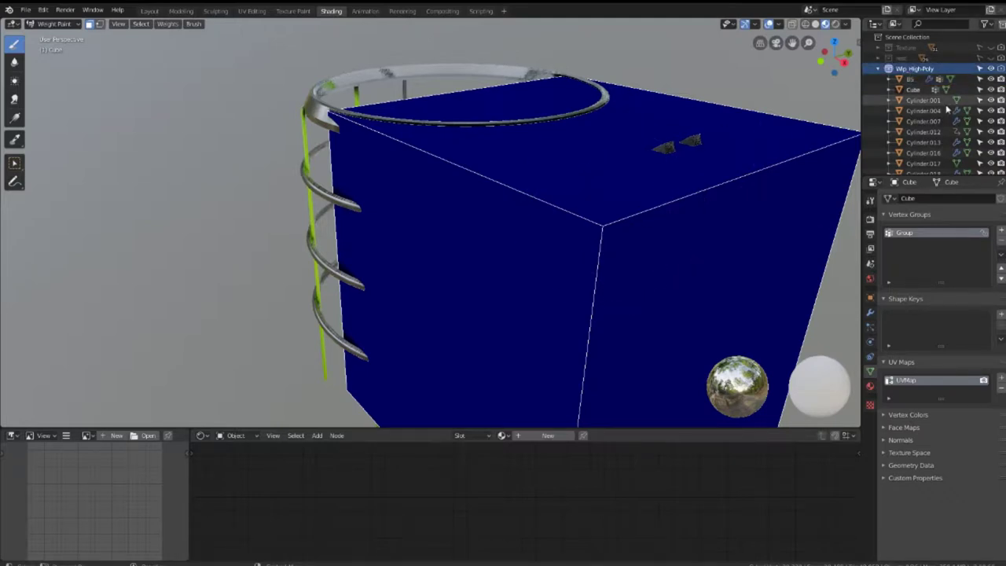
left_click(991, 90)
left_click(990, 90)
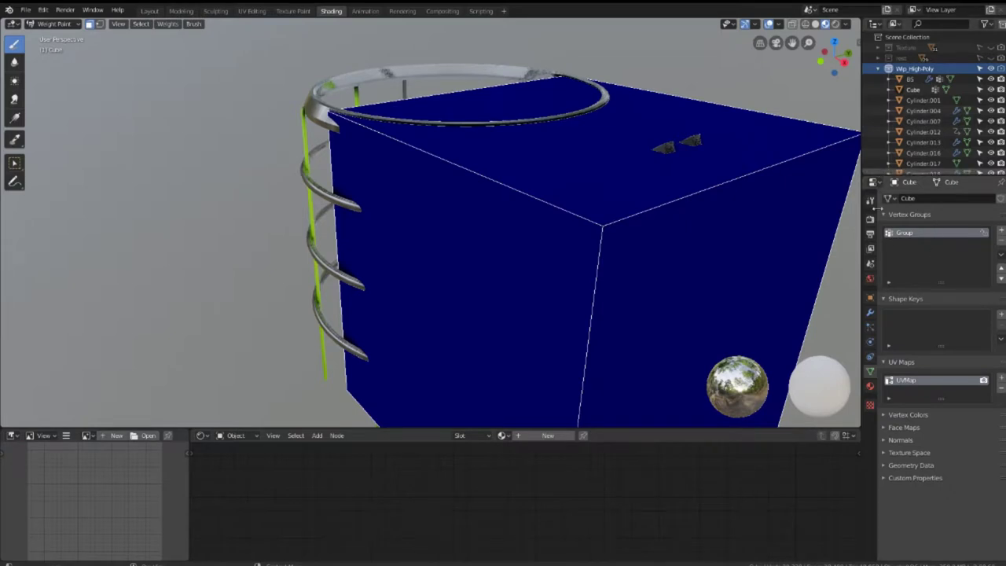
left_click(815, 24)
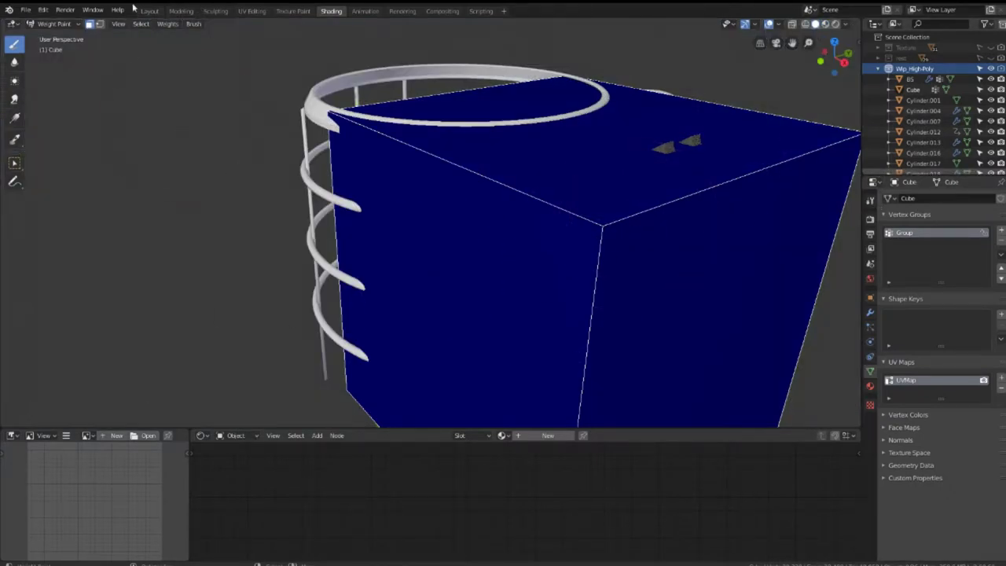
Run Weights > Normalize All on the cube's vertex groups, then switch back to Object Mode
left_click(55, 23)
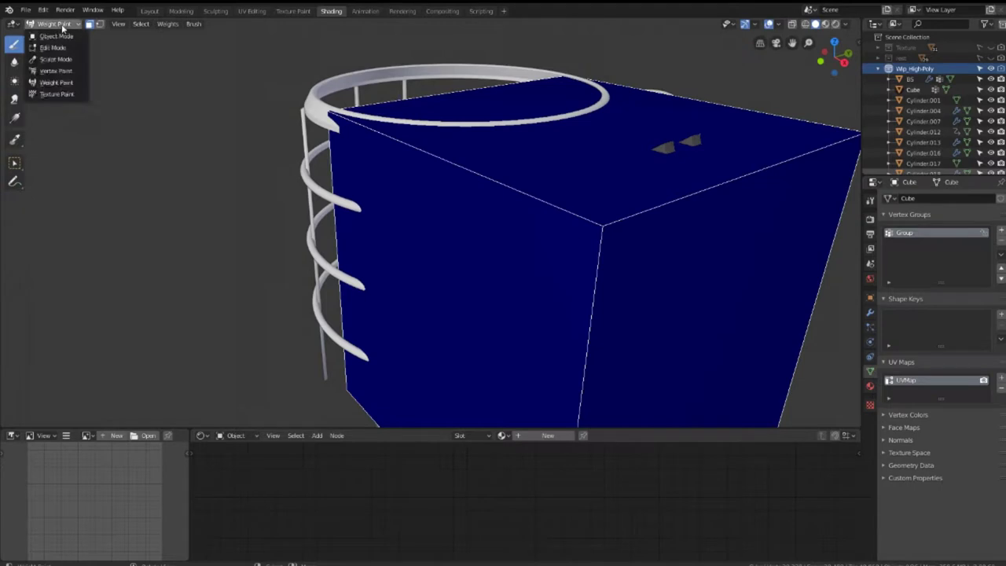
left_click(169, 27)
left_click(186, 62)
left_click(168, 24)
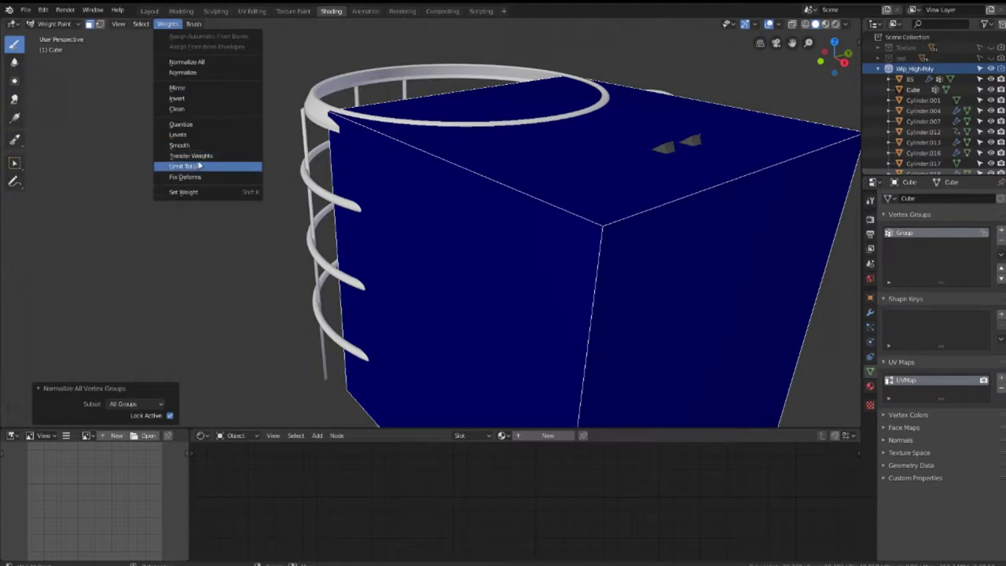
left_click(206, 199)
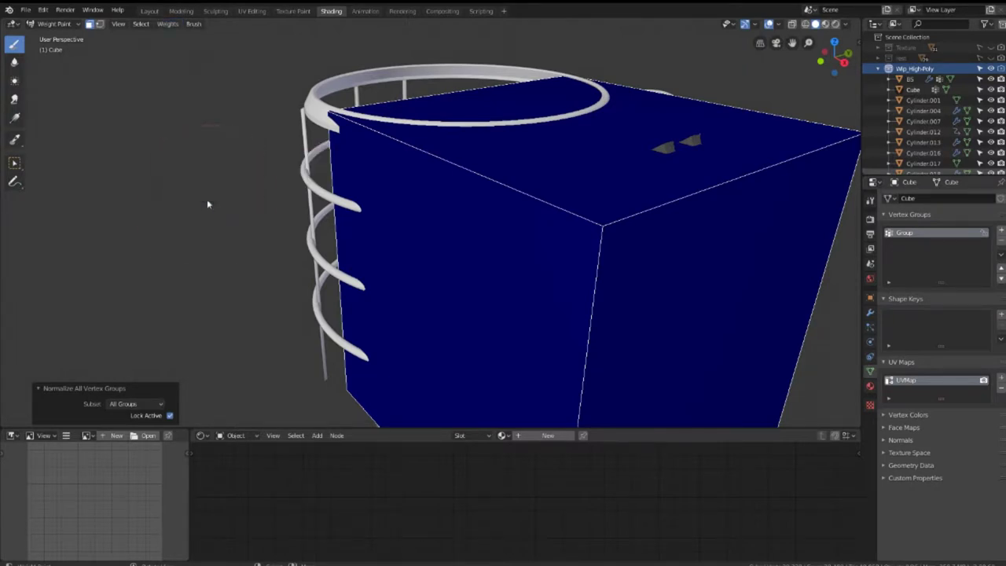
left_click(54, 23)
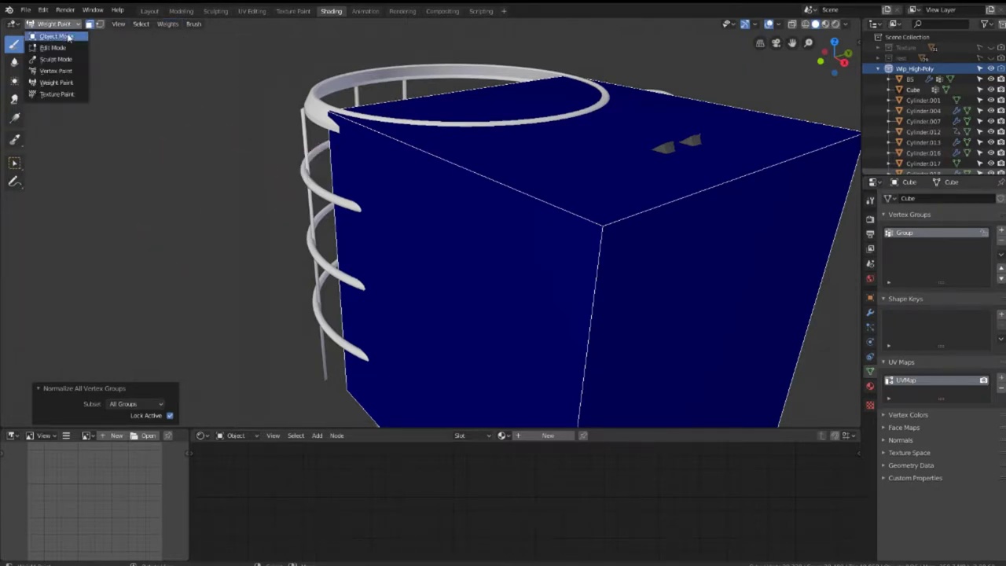
left_click(49, 36)
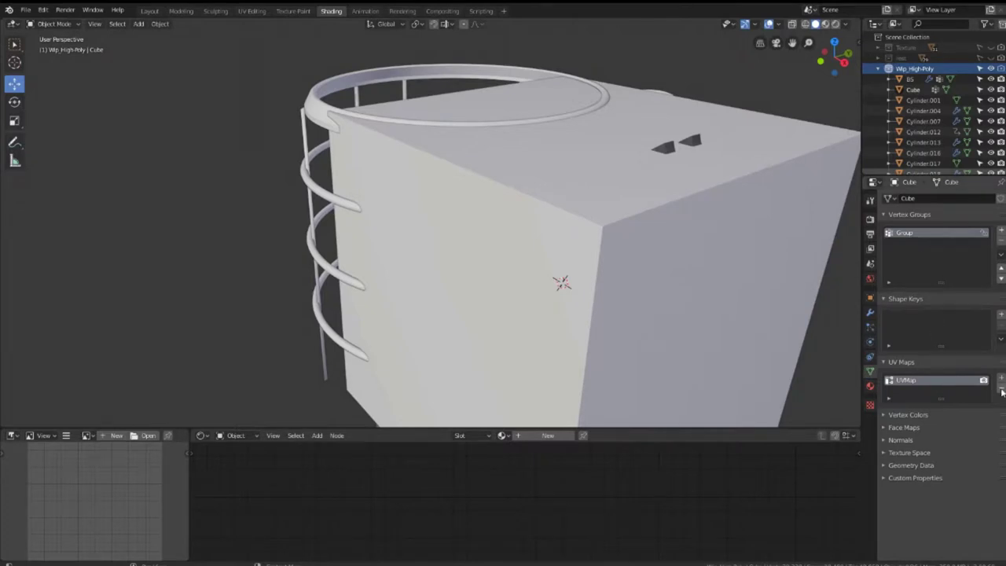
Zoom out around the scene and delete the Cube
scroll(692, 242, "down", 2)
scroll(663, 231, "down", 3)
middle_click_drag(662, 231, 696, 105)
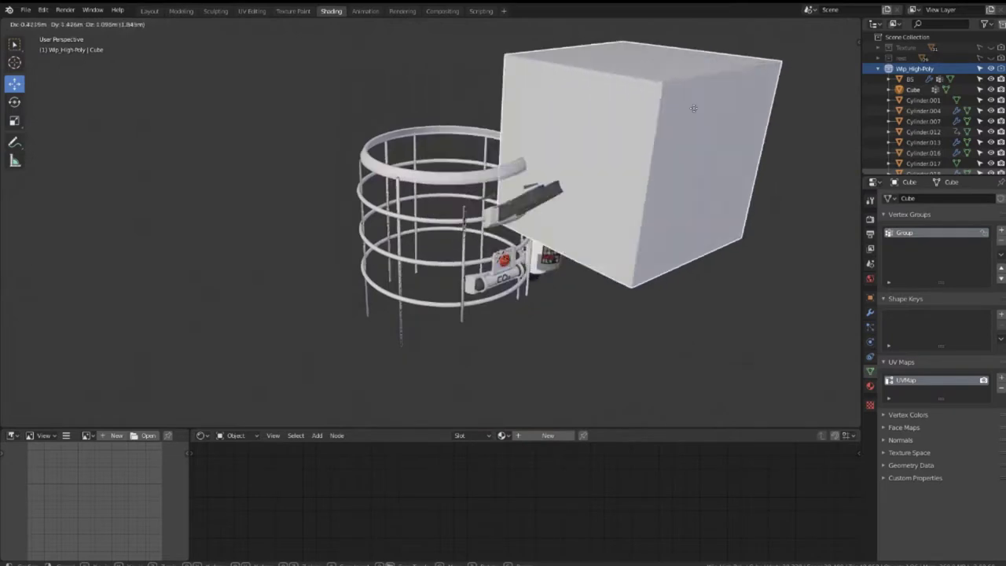
key("Delete")
scroll(474, 205, "up", 3)
mouse_move(473, 205)
middle_mouse_down()
mouse_move(506, 114)
mouse_move(470, 295)
mouse_move(476, 174)
mouse_move(652, 201)
middle_mouse_up()
Select the cage's BS rods, collapse Wip_High-Poly and toggle Wip_Low-Poly visibility off and on
left_click(470, 295)
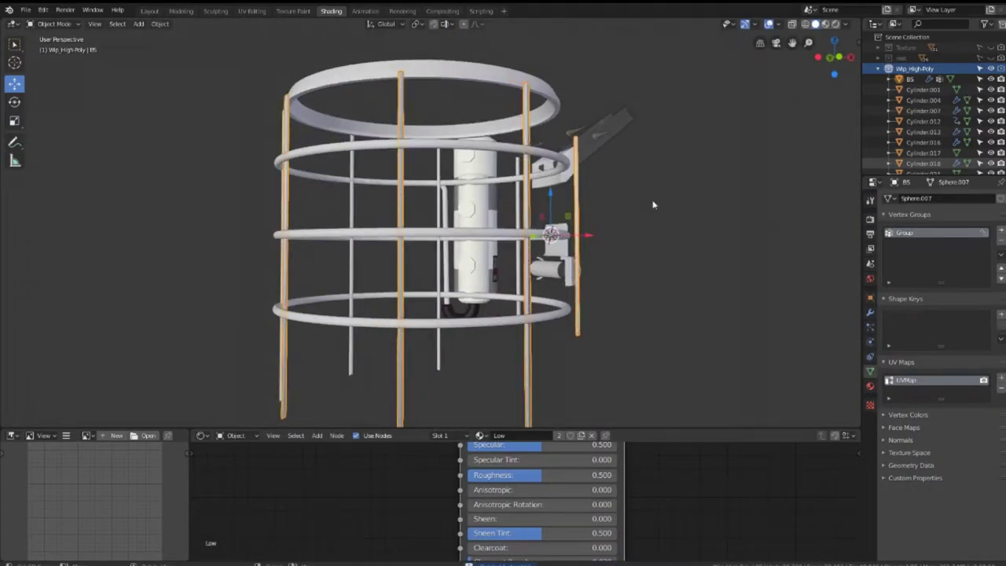
left_click(879, 69)
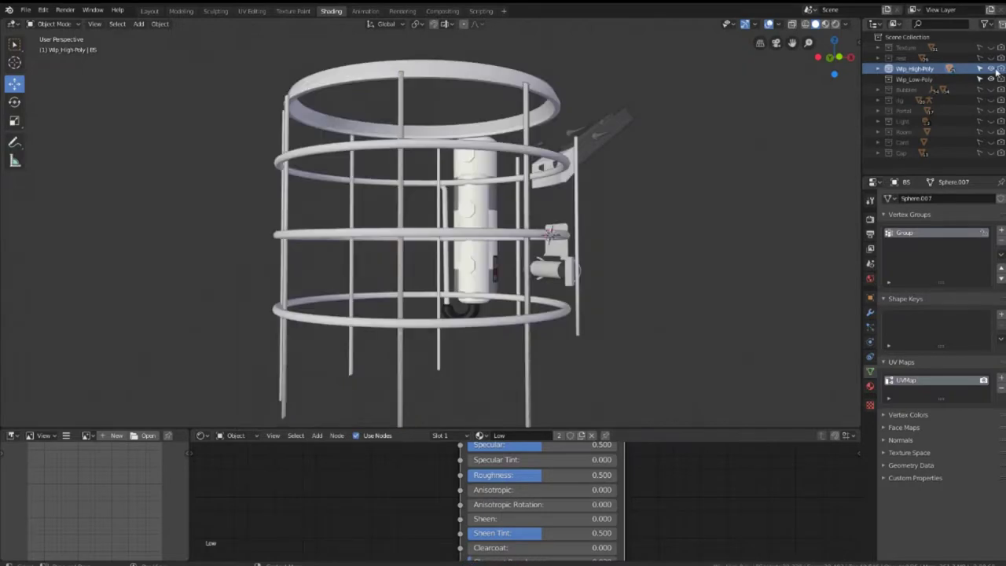
left_click(991, 79)
left_click(991, 80)
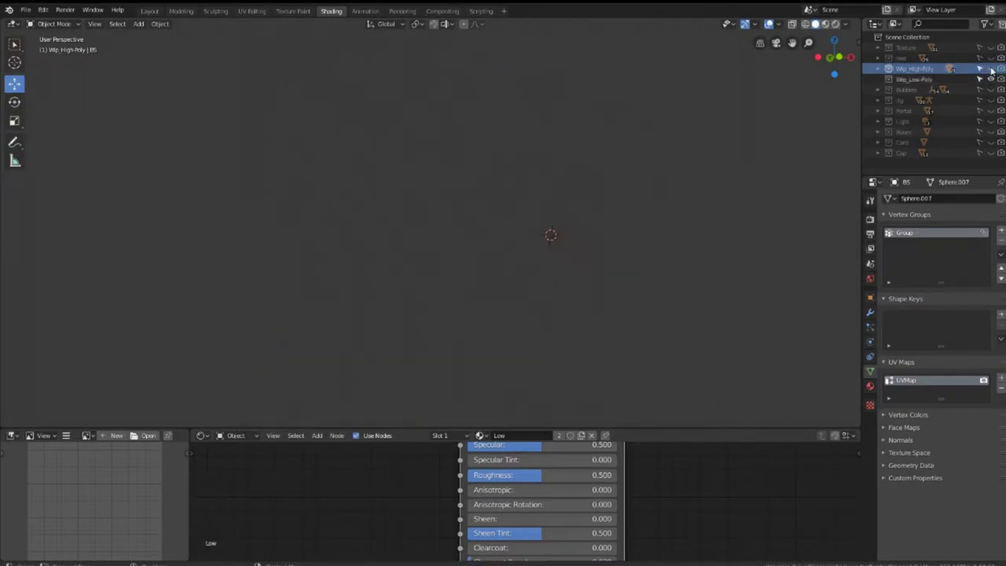
middle_click_drag(550, 236, 580, 157)
scroll(580, 157, "up", 3)
key("Tab")
key("Tab")
middle_click_drag(438, 165, 444, 141)
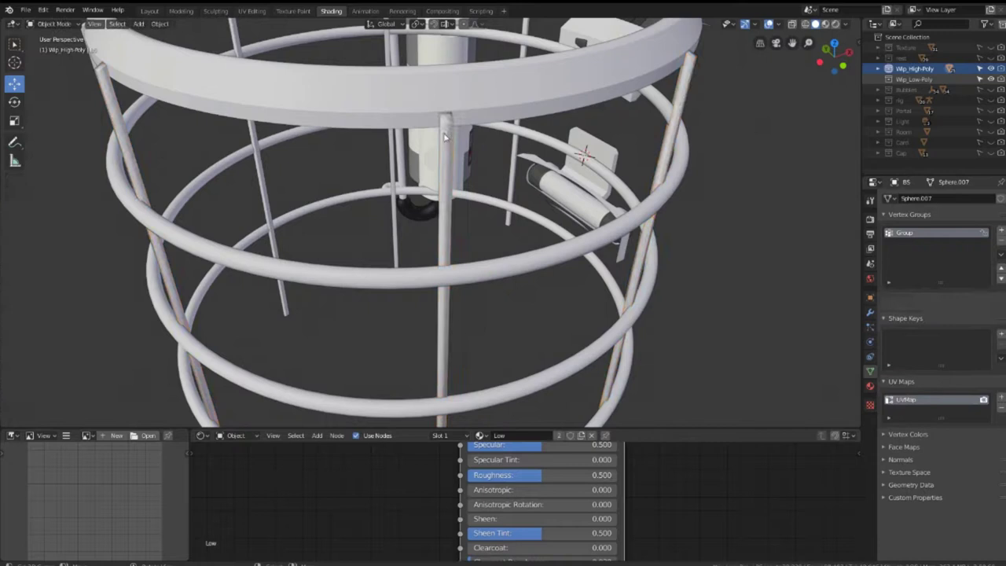
middle_click_drag(443, 102, 447, 82)
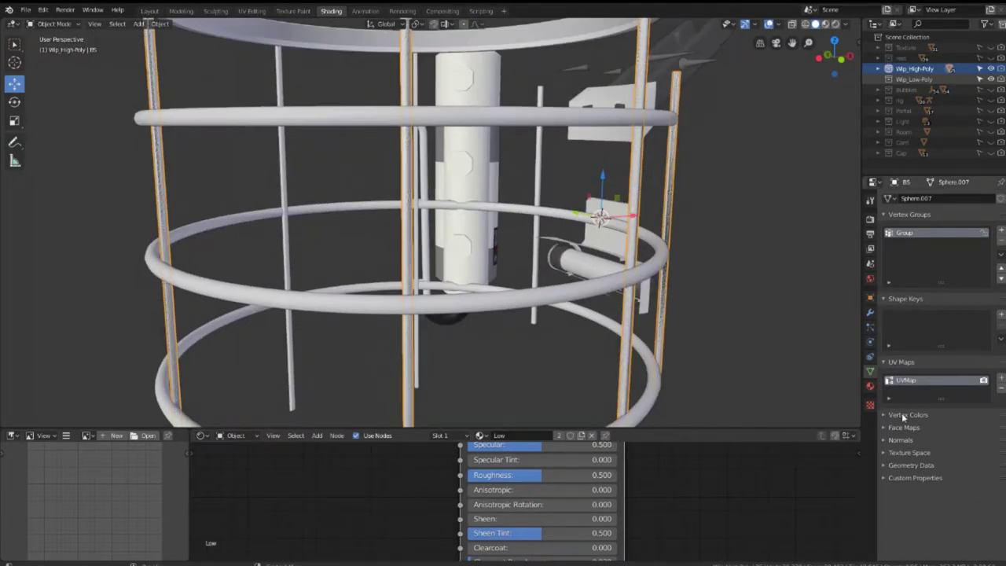
Set the Displace modifier's Vertex Group to Group and enable its viewport display
left_click(869, 311)
left_click(915, 340)
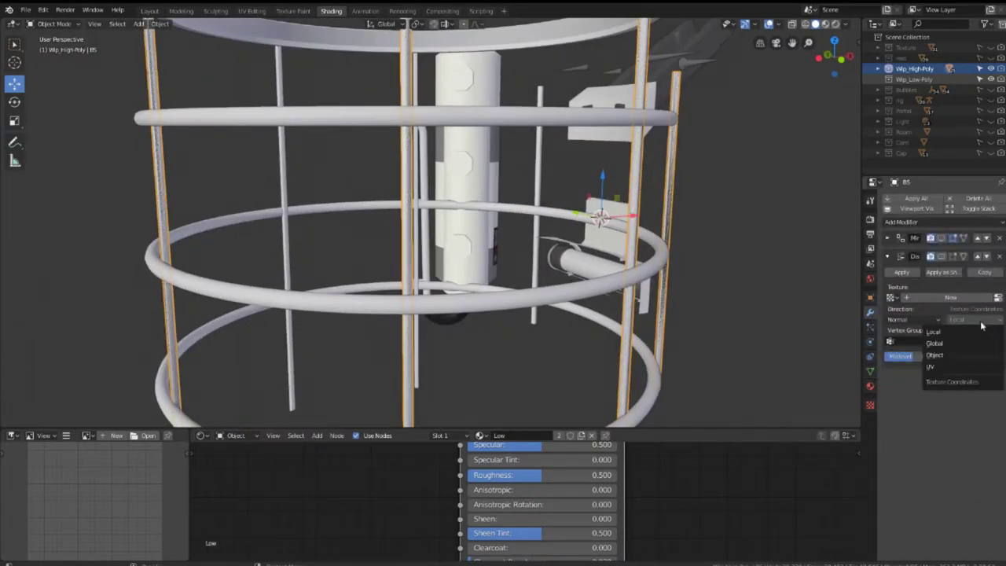
left_click(893, 356)
mouse_move(735, 212)
middle_mouse_down()
mouse_move(619, 176)
mouse_move(633, 257)
middle_mouse_up()
scroll(632, 257, "up", 2)
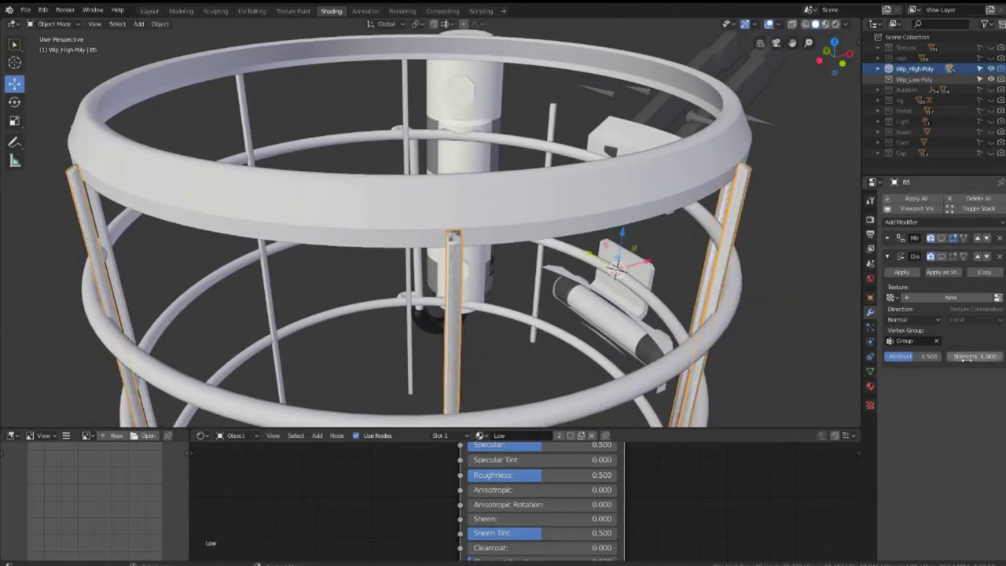
left_click(958, 259)
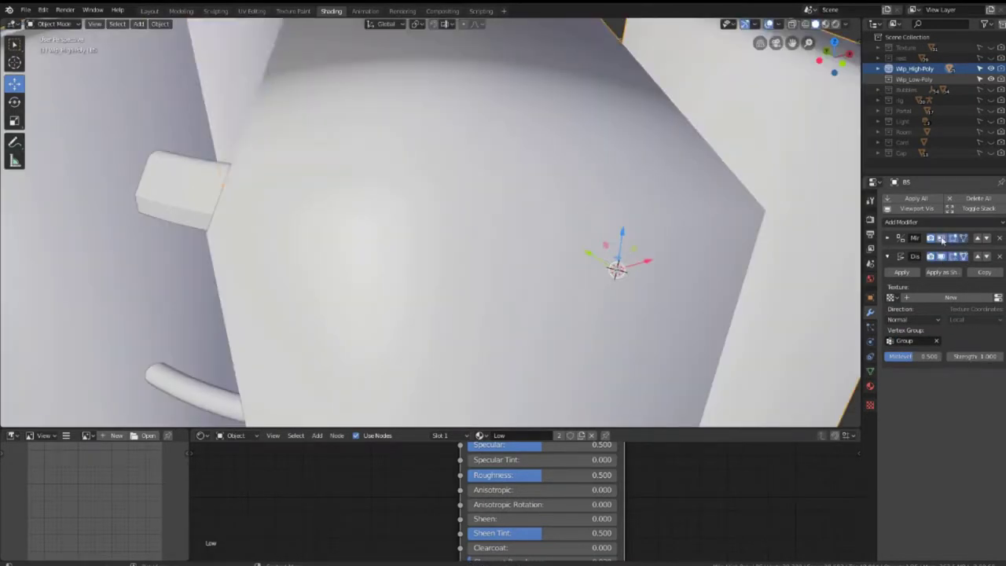
scroll(521, 195, "down", 3)
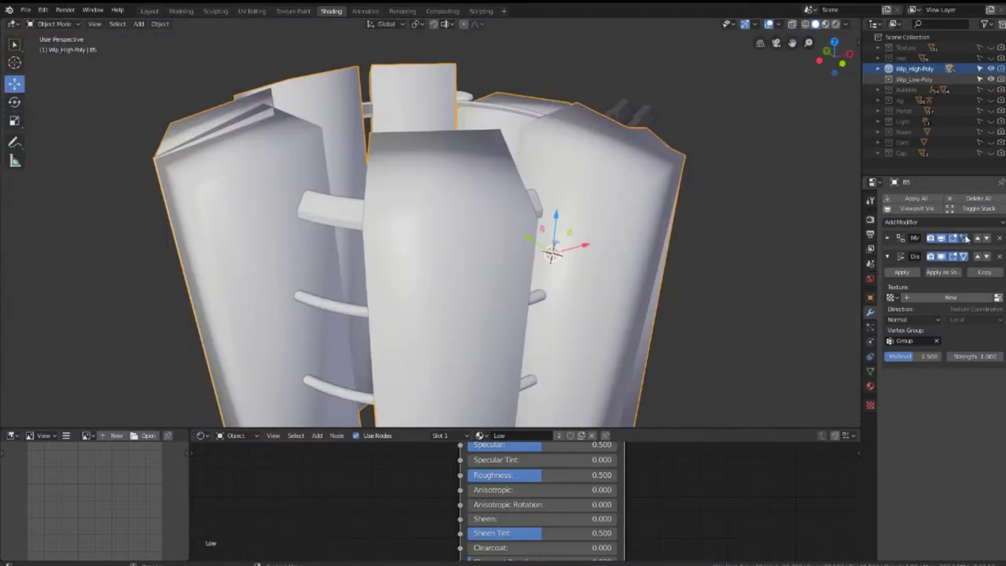
left_click(72, 25)
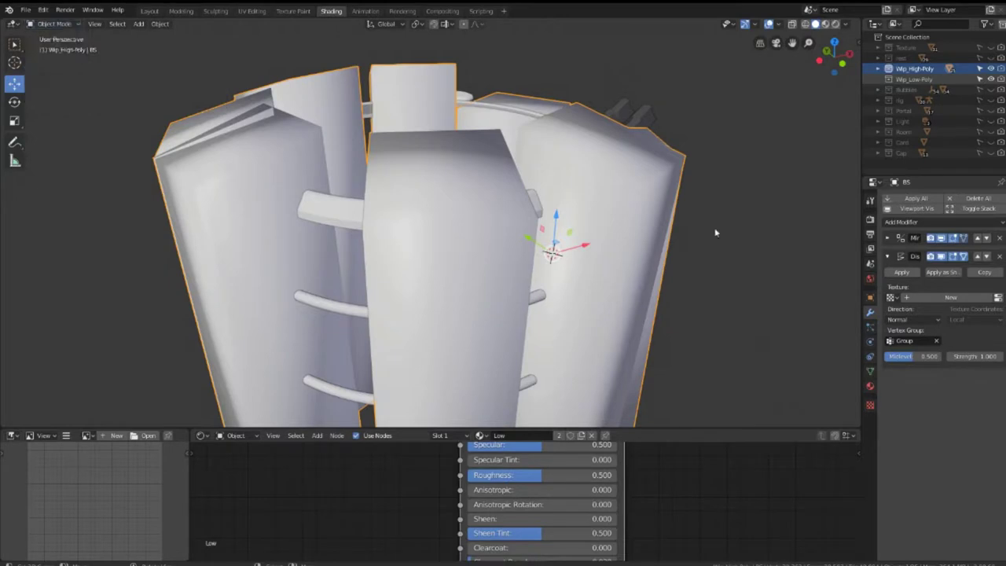
left_click(903, 341)
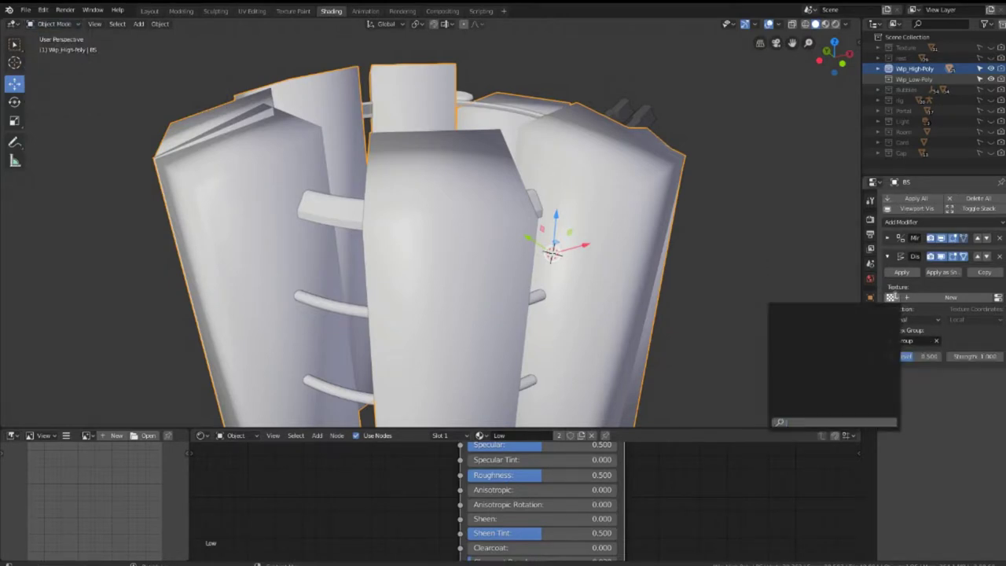
Put BS into Weight Paint mode, show the brush settings, and undo a test stroke
left_click(56, 25)
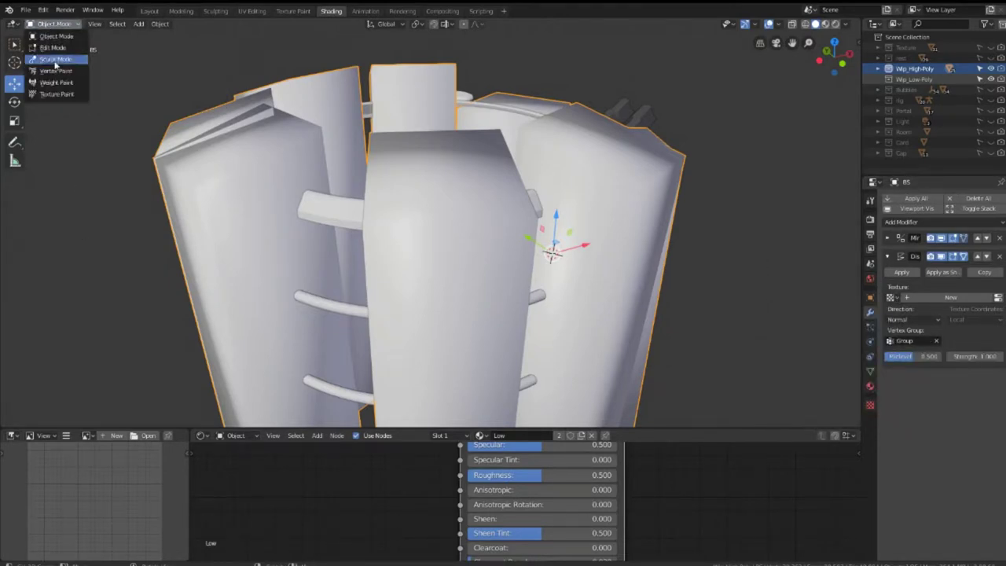
left_click(59, 77)
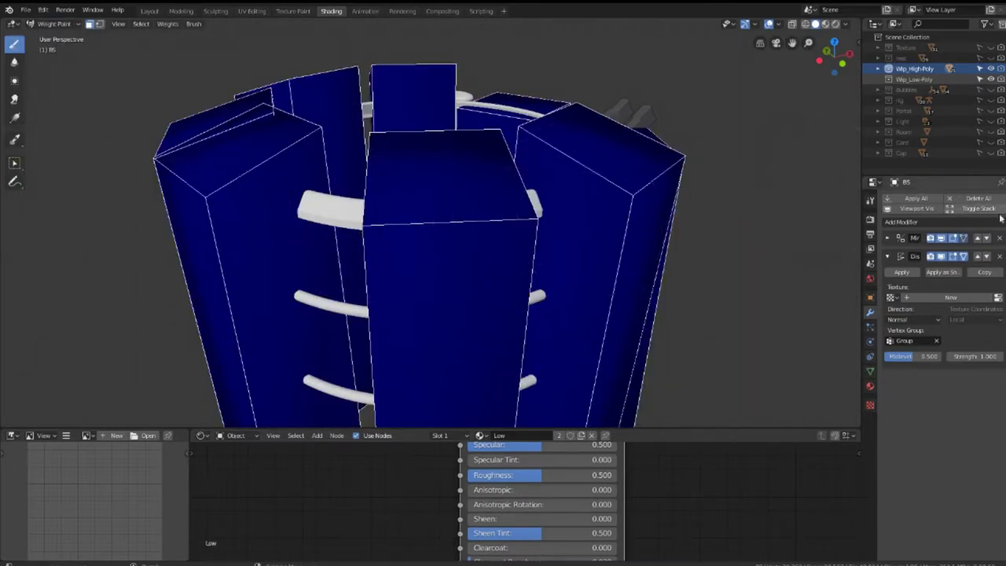
left_click(870, 201)
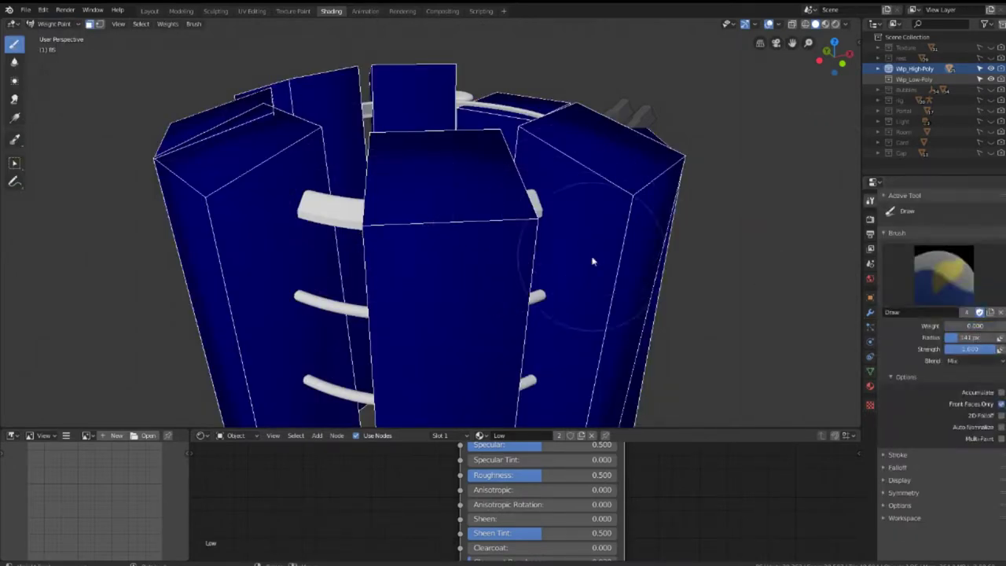
left_click_drag(487, 236, 360, 226)
key("ctrl+z")
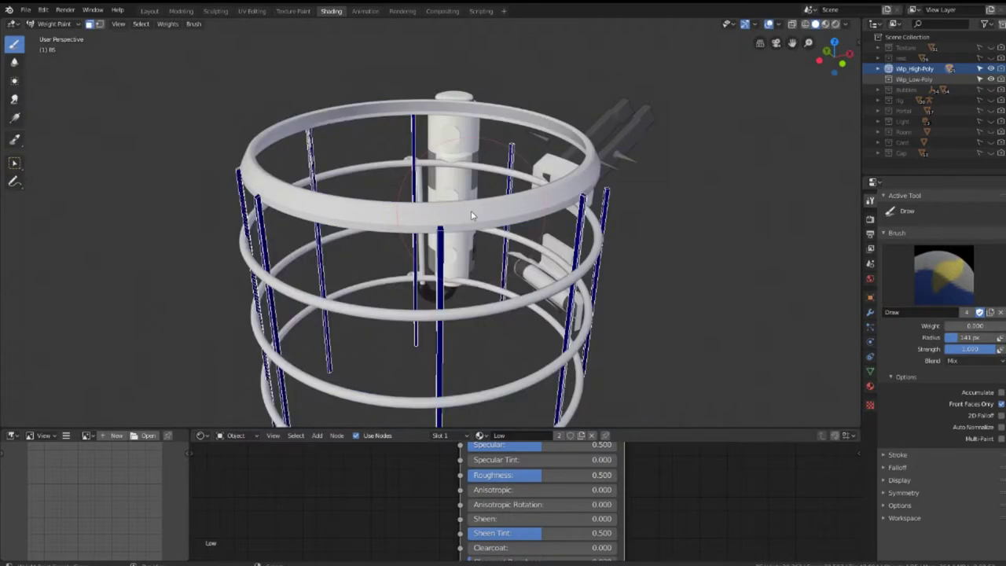
scroll(471, 220, "up", 2)
scroll(472, 220, "up", 3)
scroll(455, 228, "up", 2)
scroll(454, 228, "up", 2)
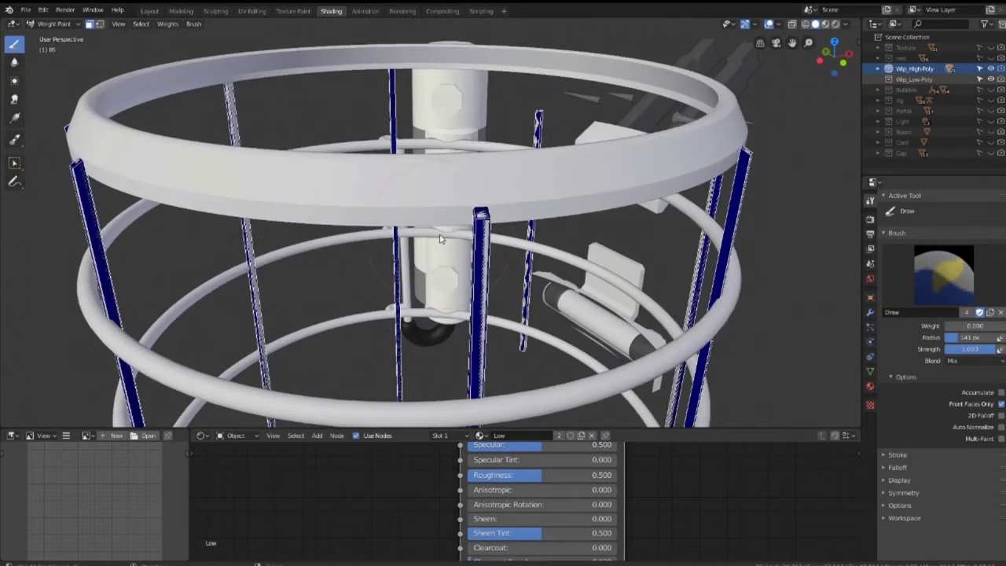
scroll(450, 232, "up", 3)
Check the viewport overlay options and raise the Draw brush weight to 1.000
left_click(780, 26)
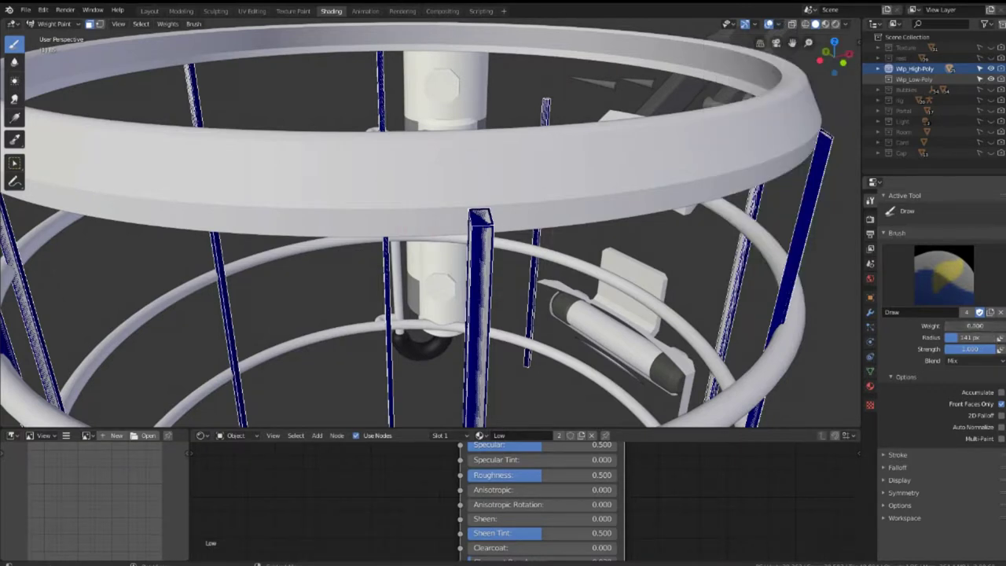
scroll(469, 222, "up", 5)
scroll(498, 186, "down", 2)
scroll(498, 186, "down", 1)
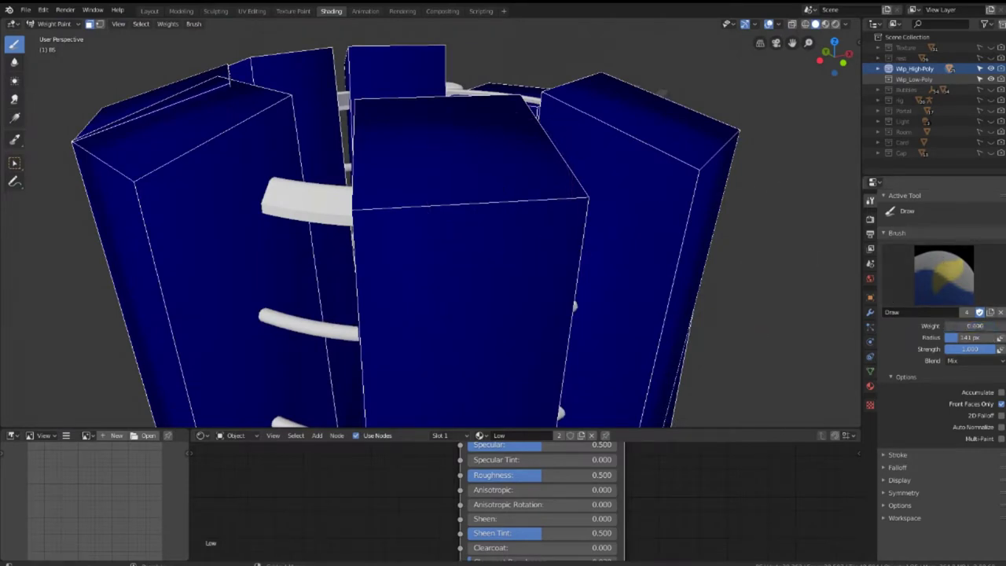
scroll(793, 255, "down", 3)
scroll(818, 255, "down", 1)
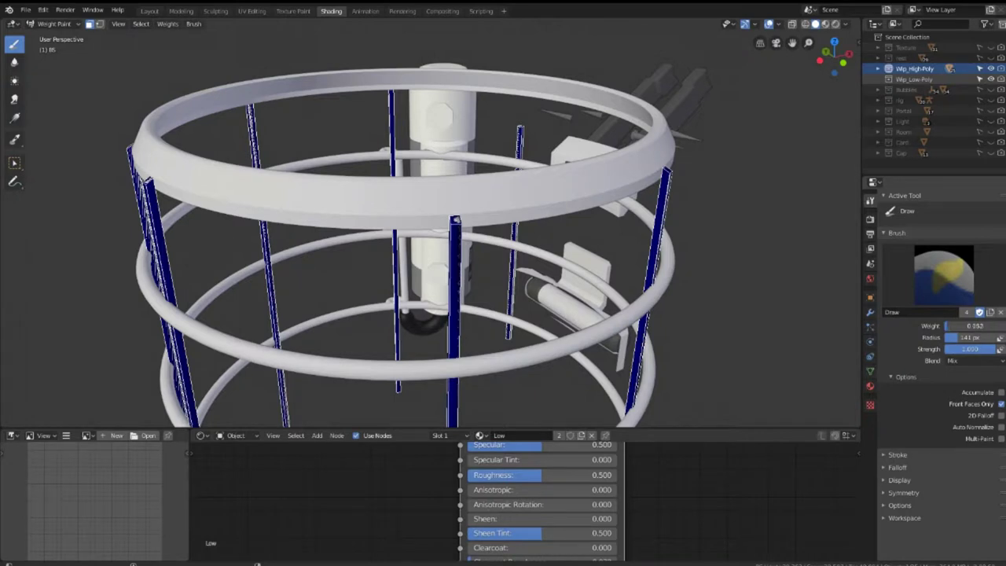
left_click_drag(978, 326, 1004, 326)
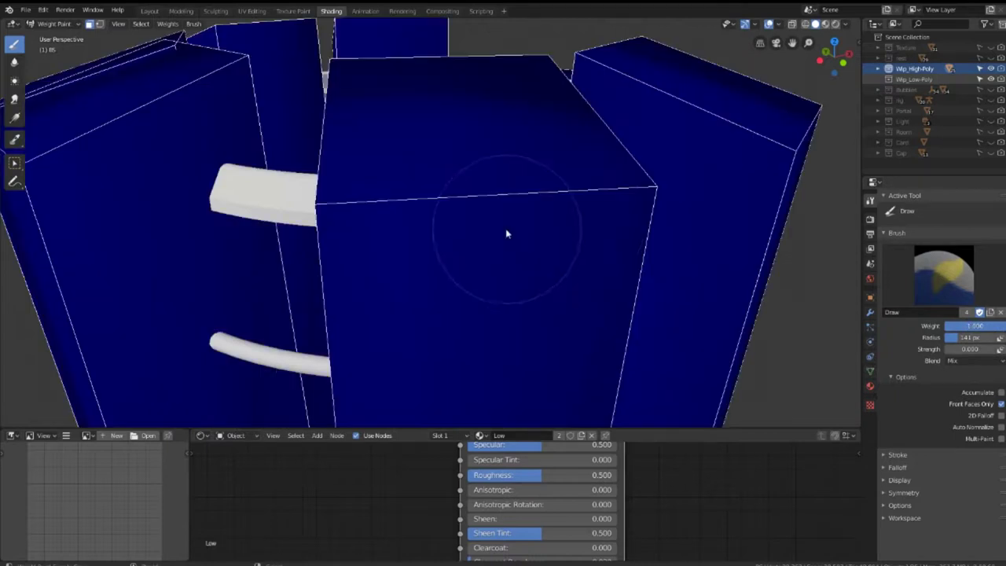
Drag the bars' Displace strength down toward zero and check the cage
left_click(868, 313)
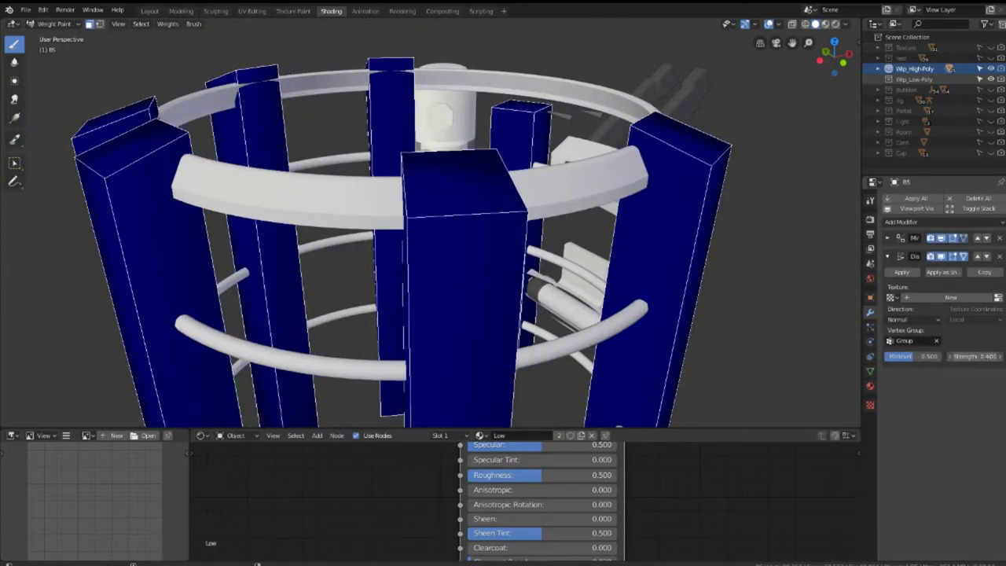
mouse_move(974, 356)
left_mouse_down()
mouse_move(943, 356)
mouse_move(978, 356)
left_mouse_up()
scroll(577, 332, "up", 2)
scroll(577, 332, "up", 3)
scroll(577, 332, "up", 3)
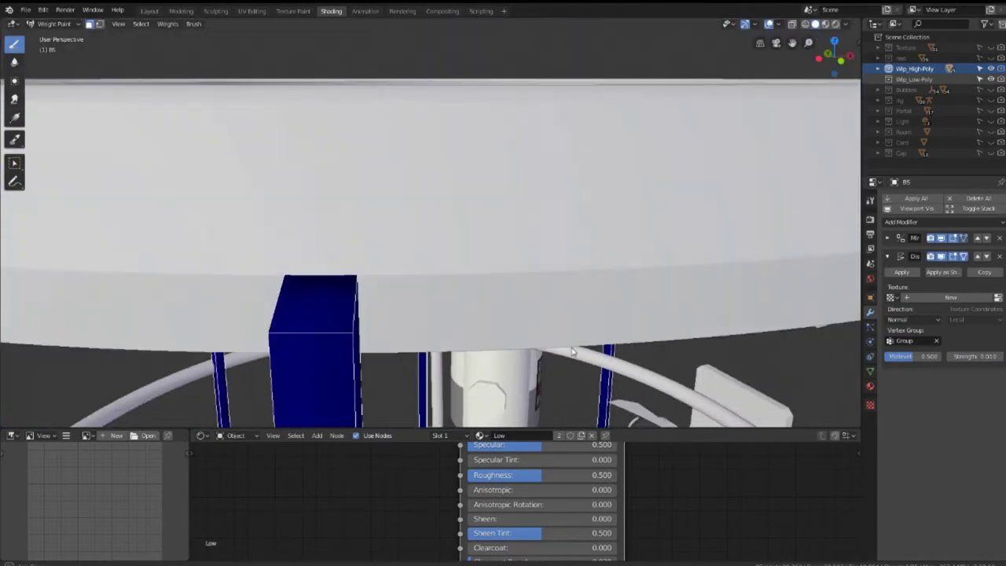
scroll(572, 351, "down", 5)
middle_click_drag(572, 351, 597, 283)
scroll(610, 240, "up", 3)
mouse_move(611, 241)
middle_mouse_down()
mouse_move(462, 199)
mouse_move(459, 169)
mouse_move(482, 156)
middle_mouse_up()
scroll(459, 165, "up", 2)
scroll(458, 162, "up", 3)
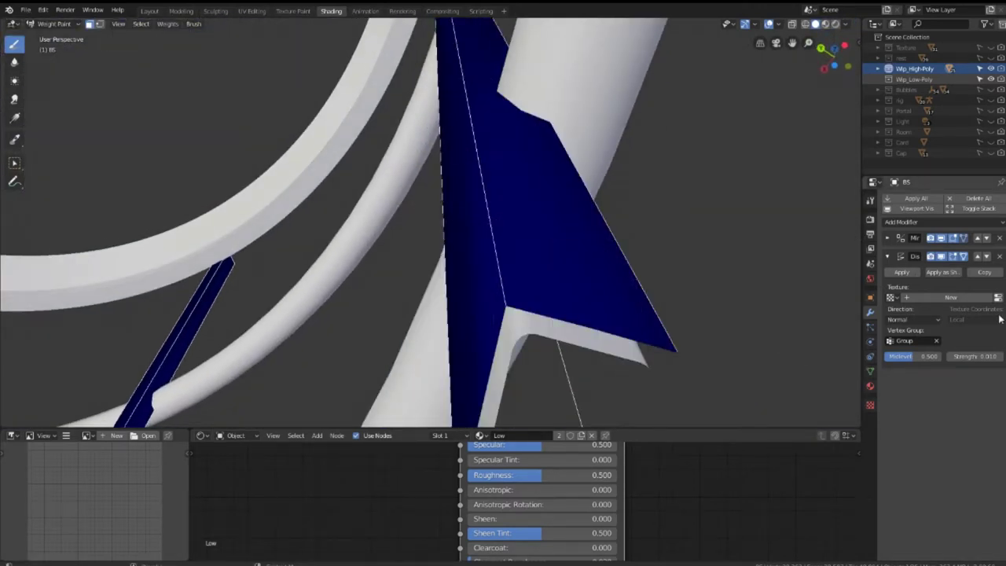
Nudge the Displace strength up slightly and inspect the cage from several angles
left_click_drag(974, 356, 982, 356)
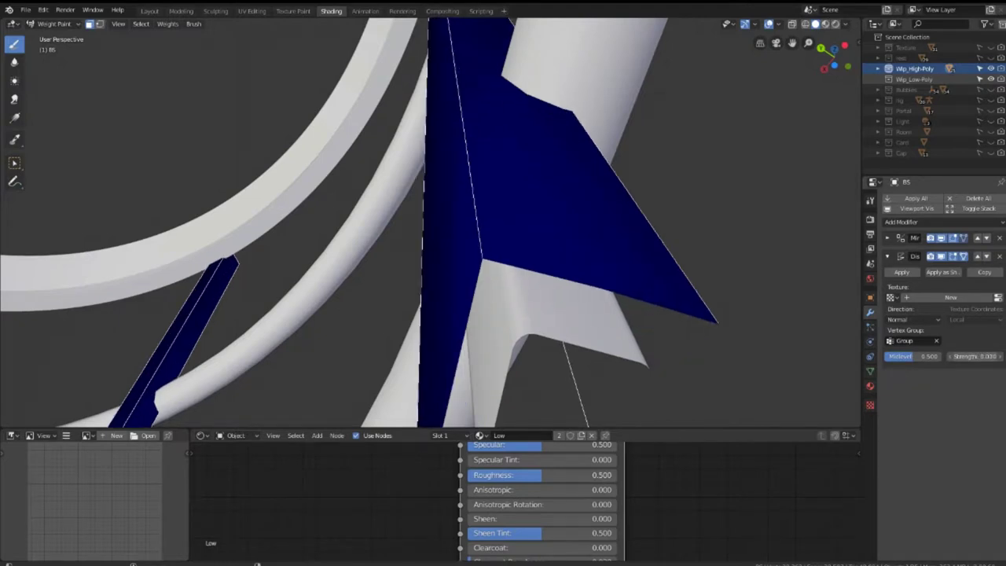
middle_click_drag(659, 104, 550, 166)
scroll(550, 166, "down", 3)
scroll(622, 168, "up", 4)
mouse_move(622, 169)
middle_mouse_down()
mouse_move(568, 148)
mouse_move(555, 186)
mouse_move(514, 157)
mouse_move(512, 176)
middle_mouse_up()
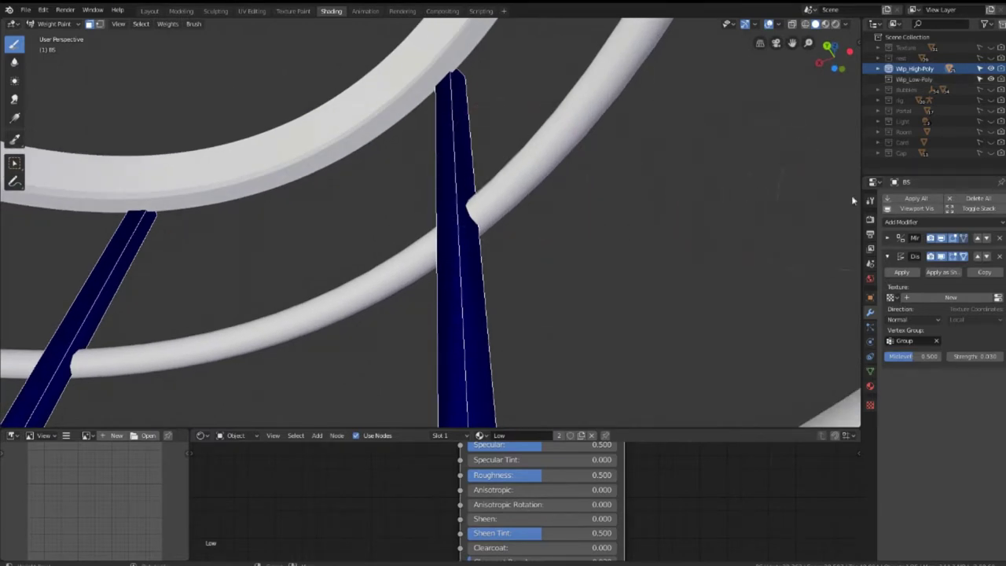
left_click(869, 201)
mouse_move(463, 181)
middle_mouse_down()
mouse_move(448, 158)
mouse_move(480, 158)
mouse_move(479, 236)
mouse_move(503, 236)
middle_mouse_up()
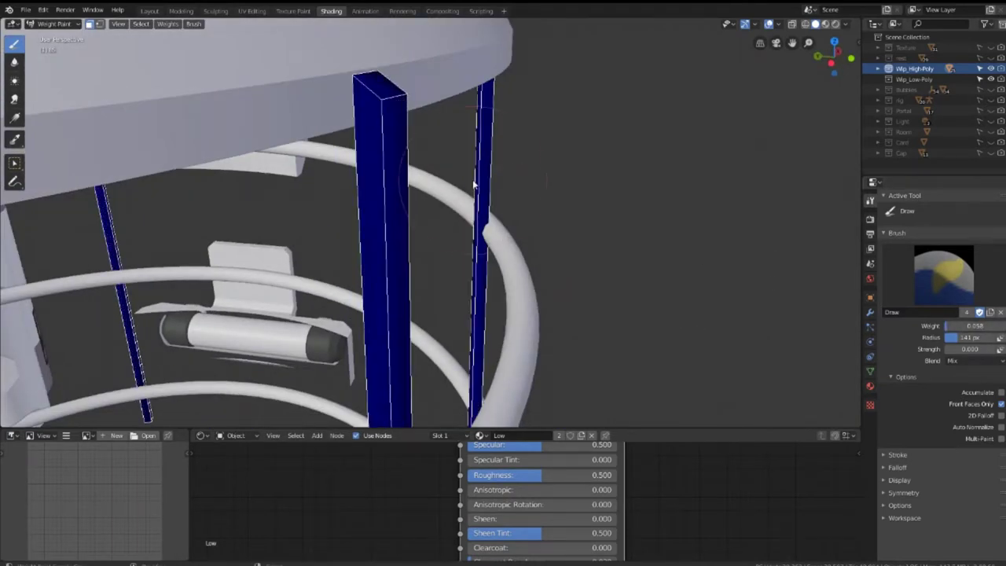
scroll(516, 280, "down", 3)
mouse_move(516, 281)
middle_mouse_down()
mouse_move(524, 185)
mouse_move(298, 272)
middle_mouse_up()
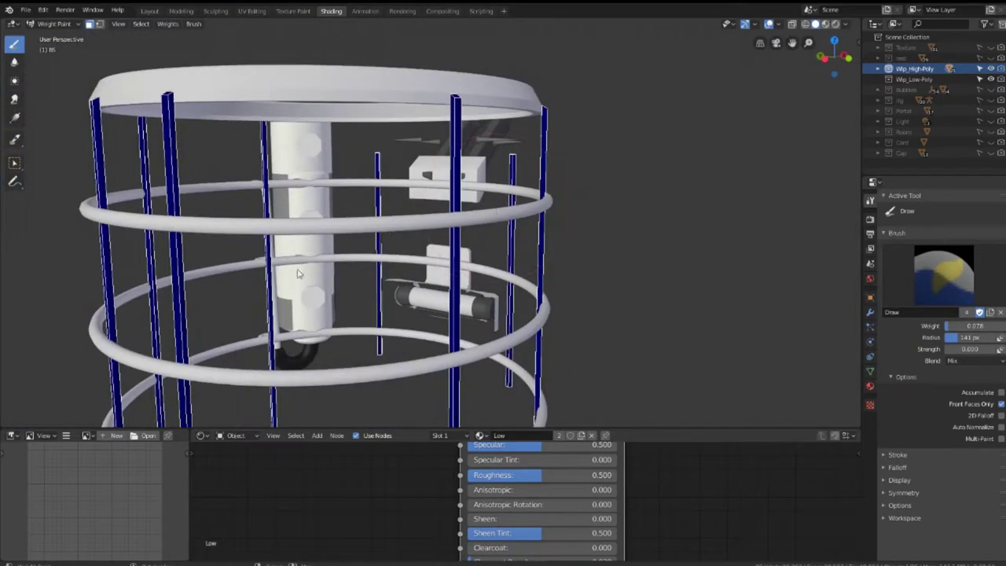
Switch the BS bars back to Object Mode
left_click(55, 24)
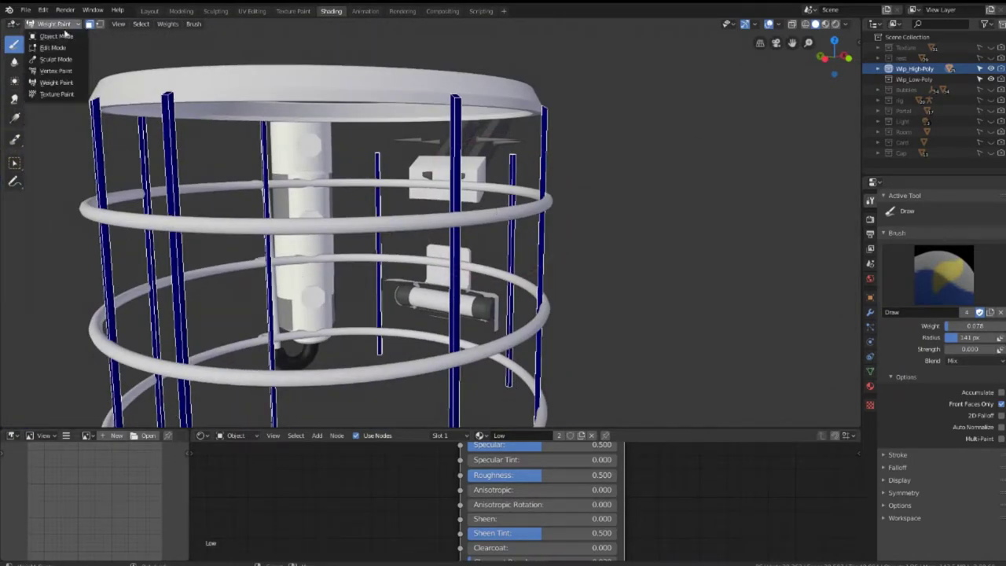
left_click(51, 36)
middle_click_drag(259, 196, 460, 220)
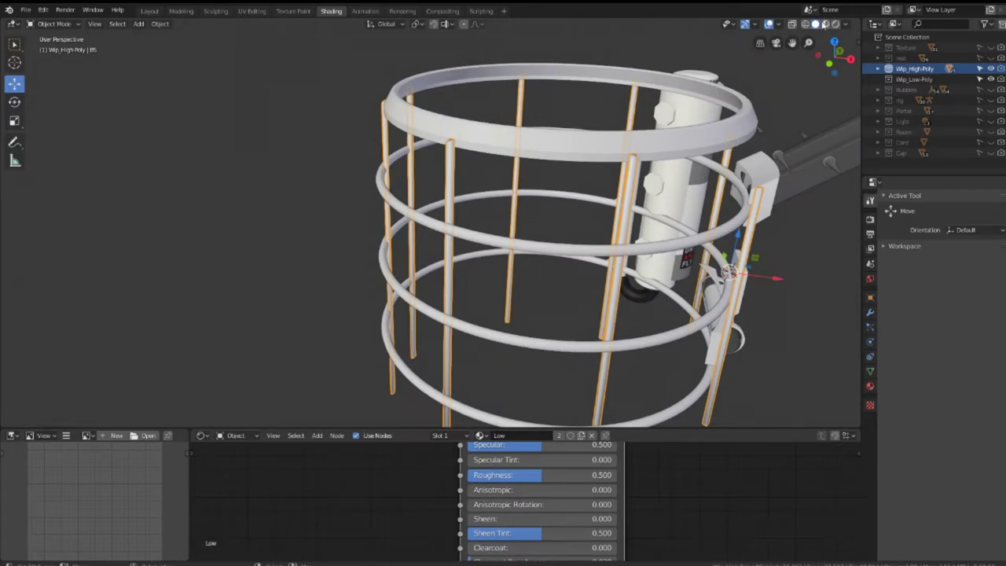
Preview the cage with materials and expand the Wip_High-Poly collection in the Outliner
left_click(824, 24)
scroll(492, 160, "up", 5)
key("g")
right_click(492, 160)
mouse_move(492, 160)
middle_mouse_down()
mouse_move(458, 251)
mouse_move(535, 163)
mouse_move(542, 188)
middle_mouse_up()
left_click(878, 69)
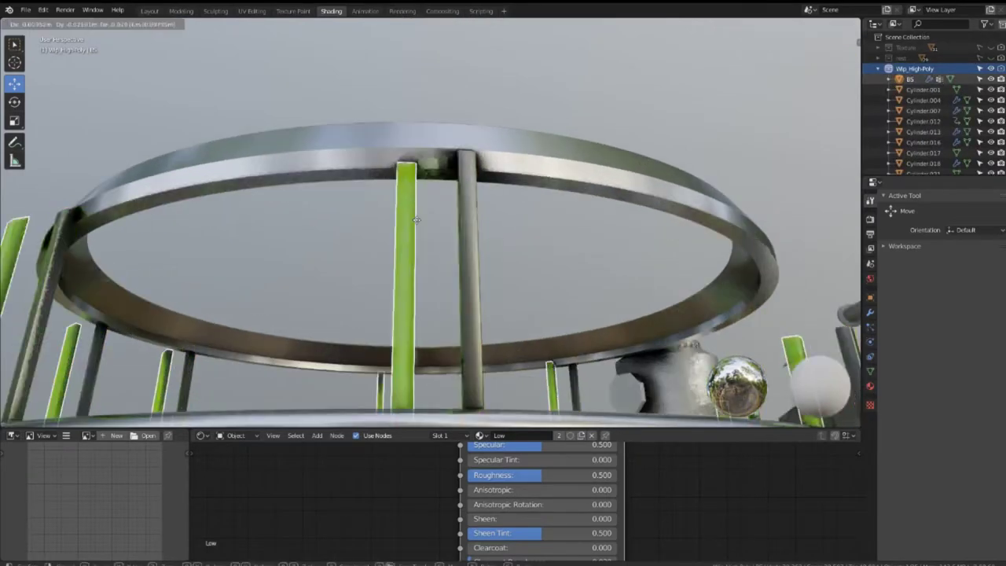
mouse_move(465, 199)
middle_mouse_down()
mouse_move(441, 204)
mouse_move(494, 248)
mouse_move(473, 245)
middle_mouse_up()
Duplicate the BS bars in place and rename the copy Low
key("shift+d")
right_click(471, 233)
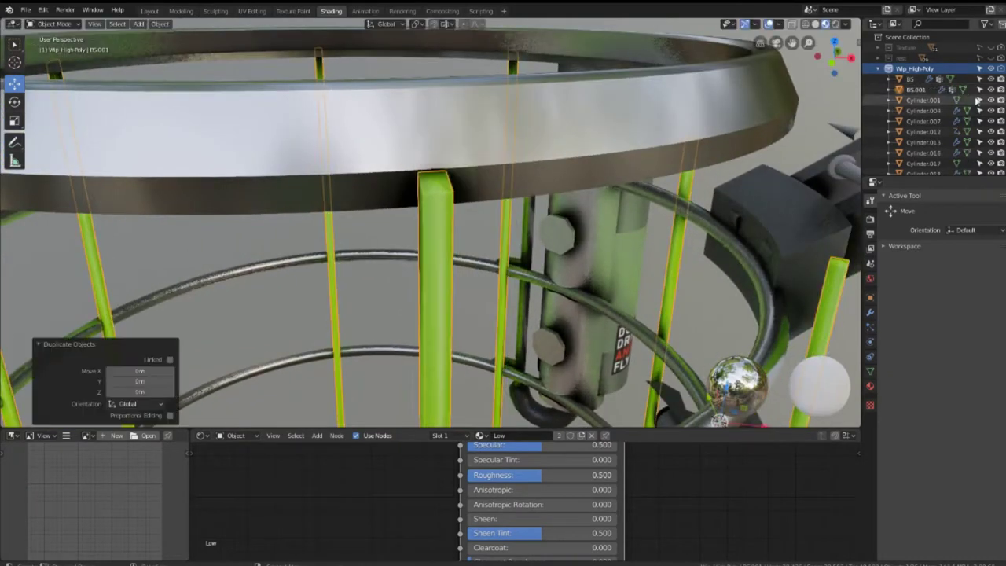
double_click(911, 92)
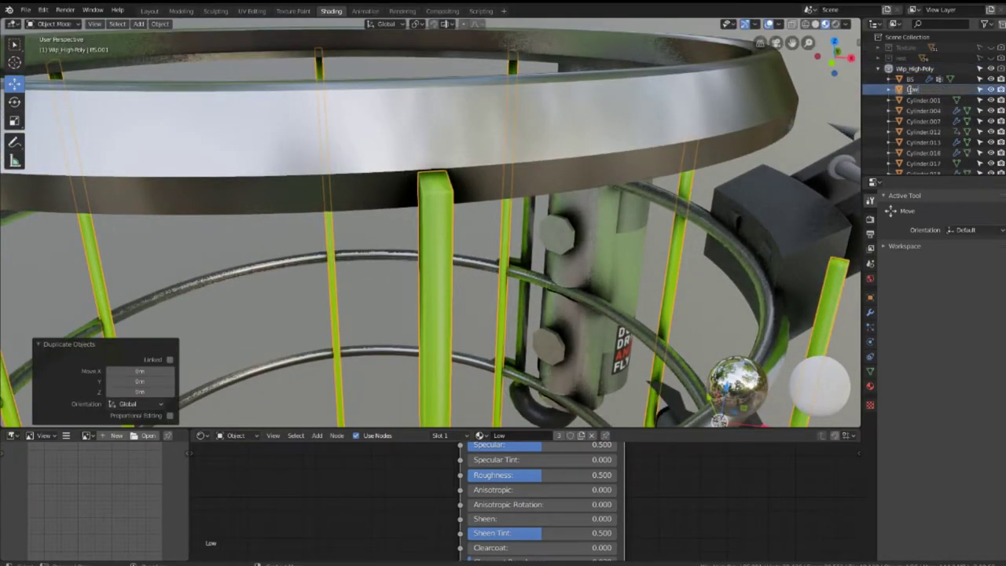
key("Return")
middle_click_drag(440, 206, 430, 233)
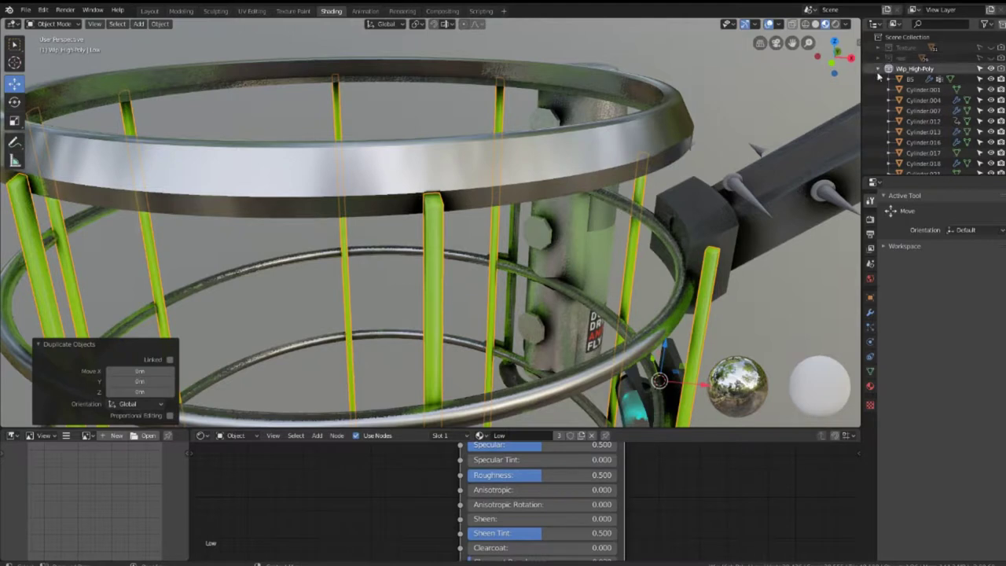
Select the Low and BS bar copies together
left_click(913, 81)
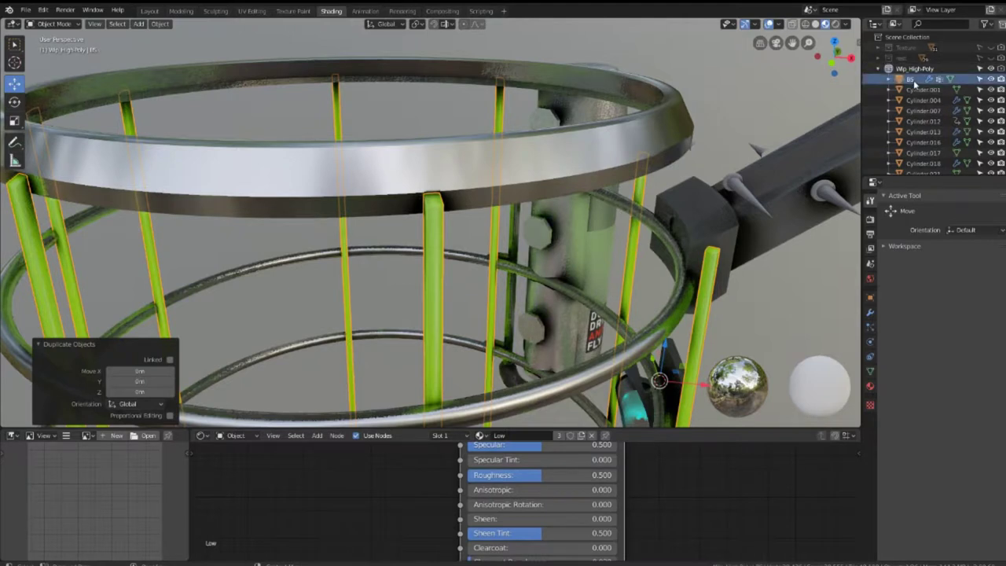
scroll(936, 137, "down", 5)
left_click(921, 114)
scroll(927, 102, "up", 5)
middle_click_drag(471, 212, 505, 198)
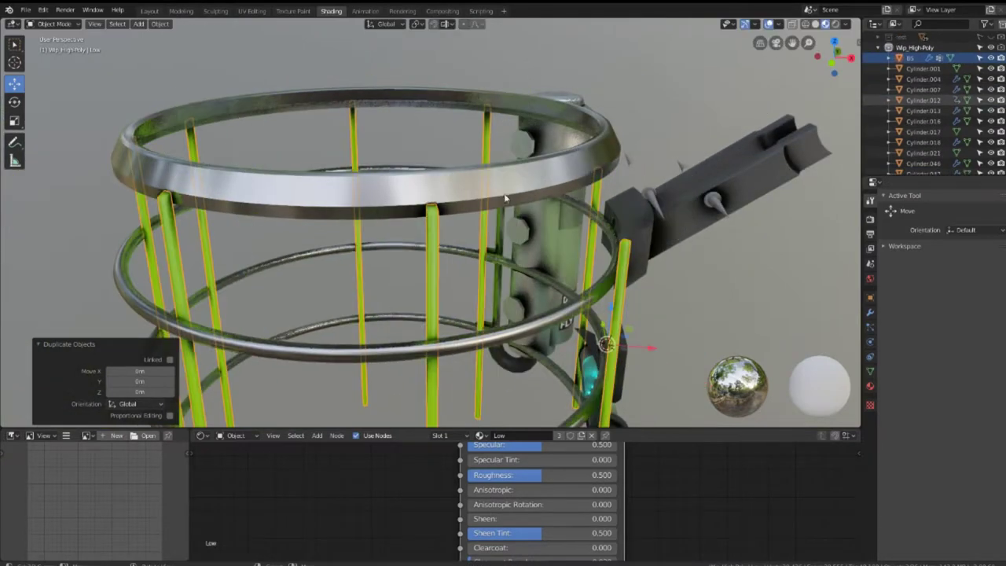
left_click(435, 242)
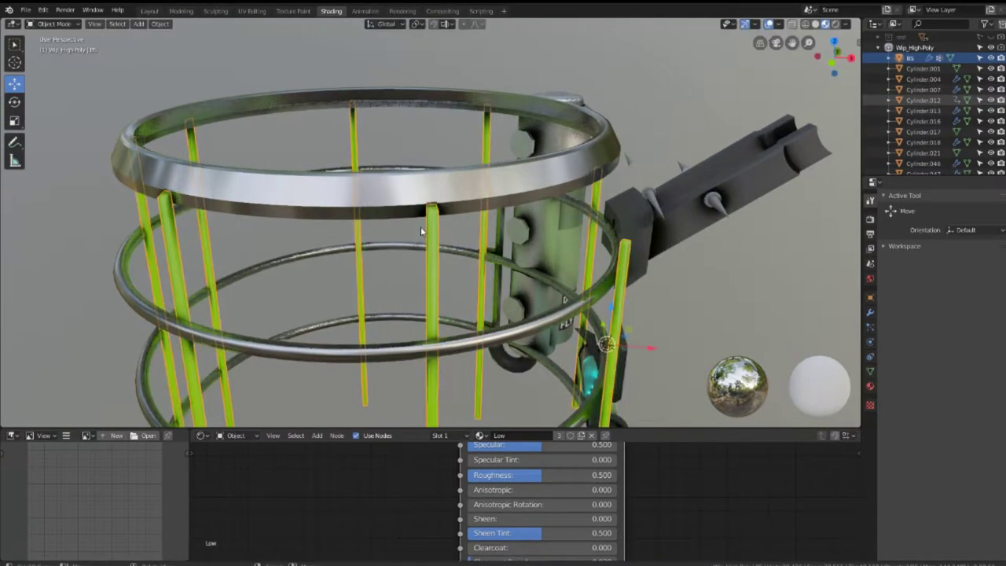
Move the selected bars into a new collection named Bake
key("m")
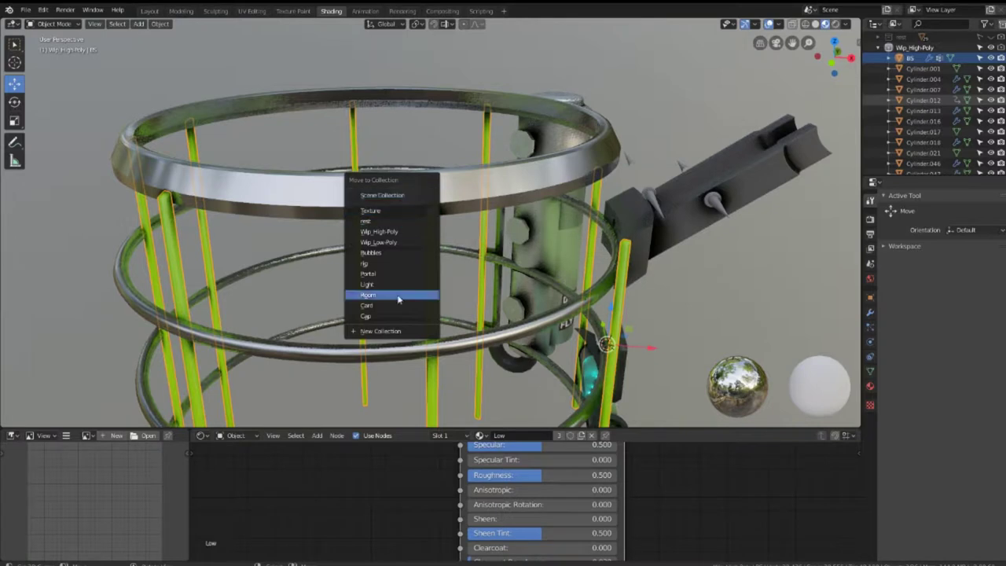
left_click(396, 330)
type("Bake")
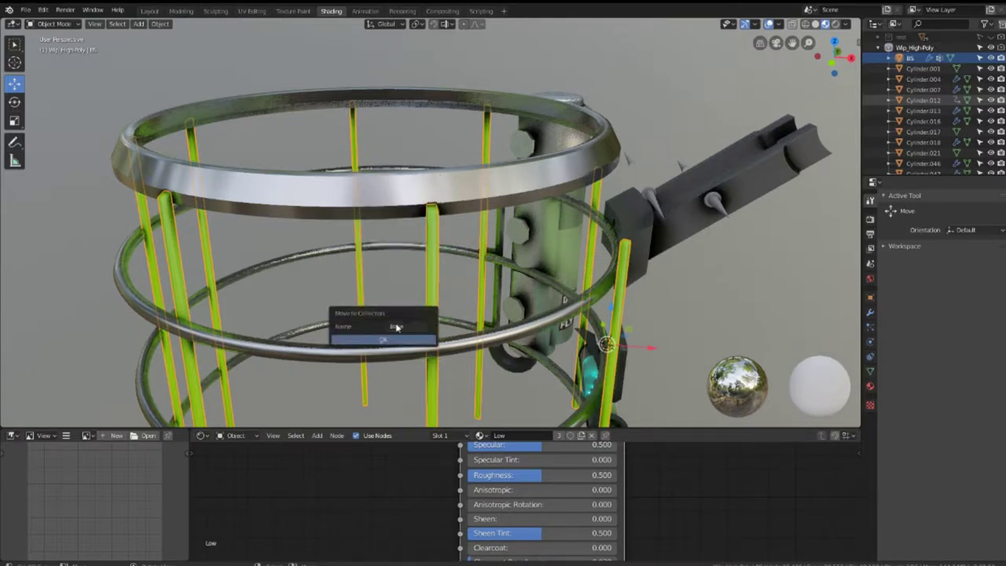
left_click(383, 339)
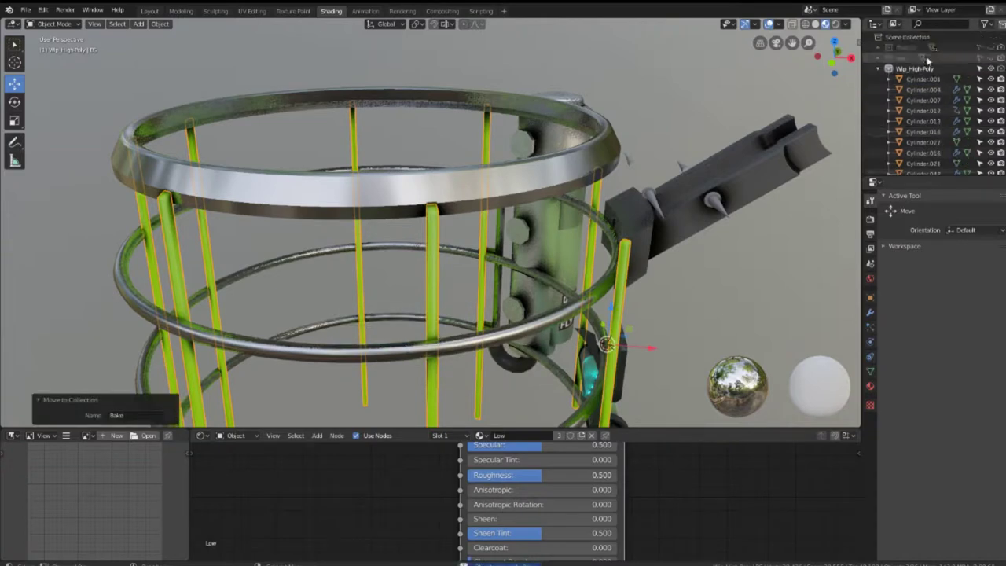
left_click(878, 69)
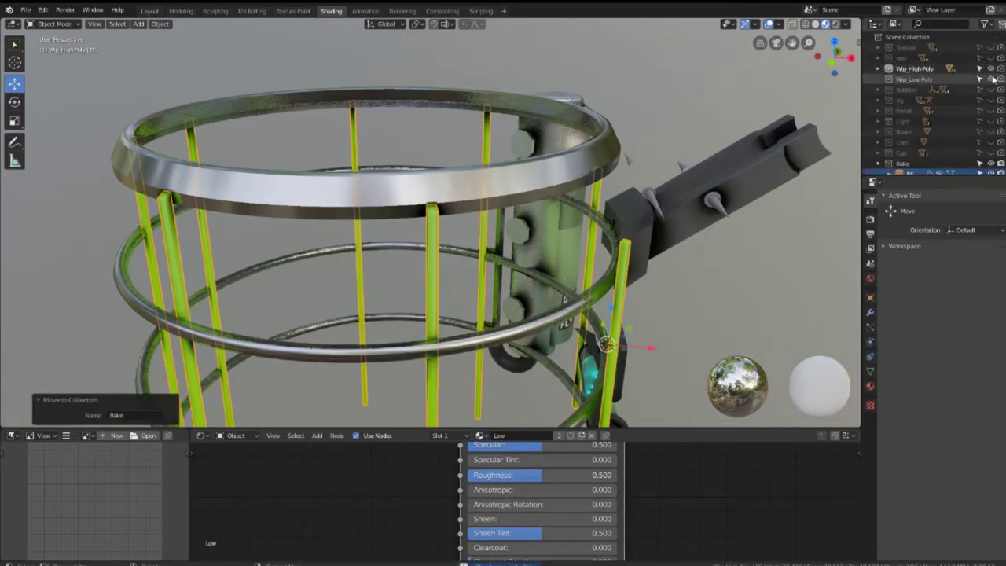
scroll(993, 102, "down", 2)
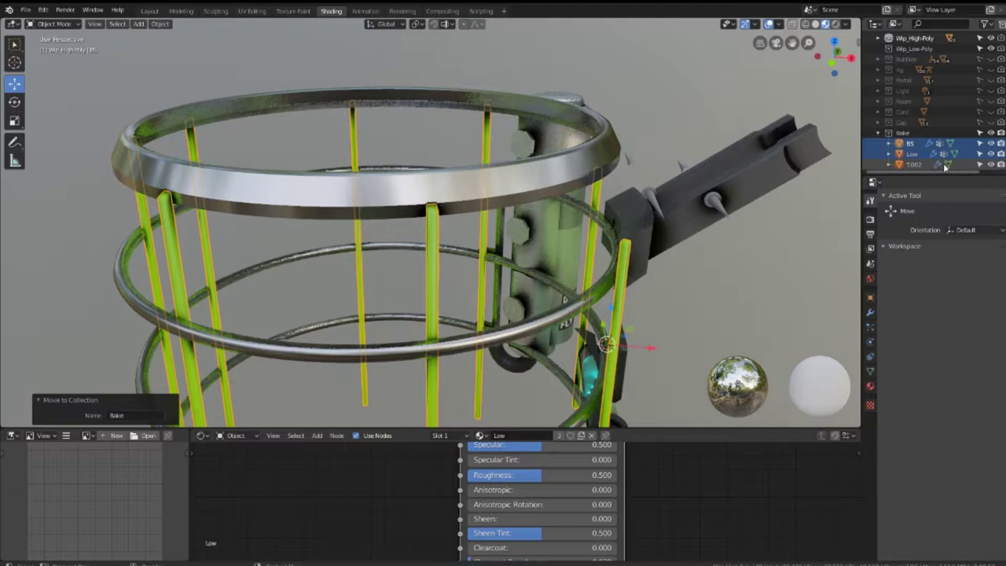
Select the T.002 bars on their own and rename them High
left_click(915, 165)
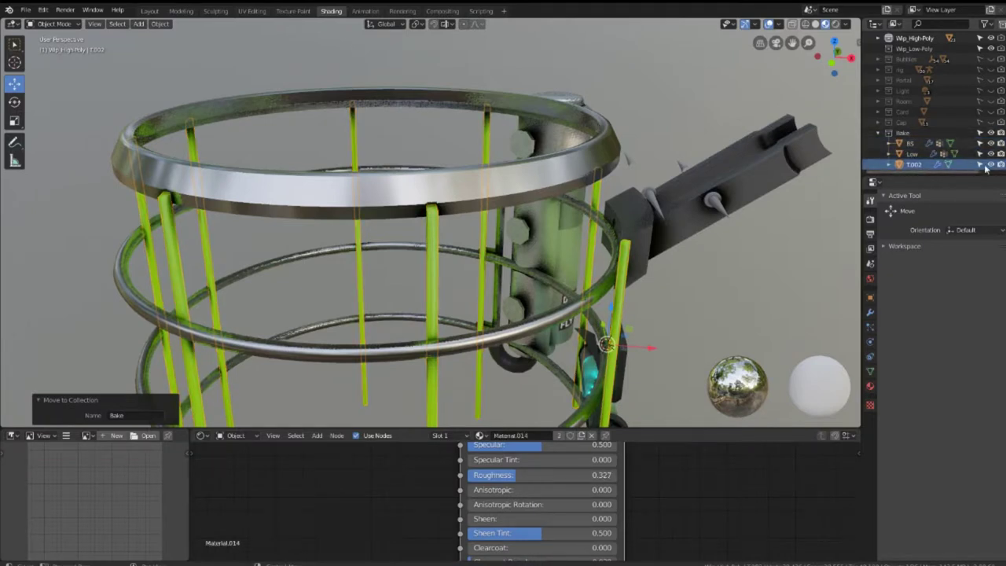
mouse_move(518, 235)
middle_mouse_down()
mouse_move(509, 194)
mouse_move(597, 181)
middle_mouse_up()
scroll(509, 194, "up", 3)
scroll(597, 181, "down", 2)
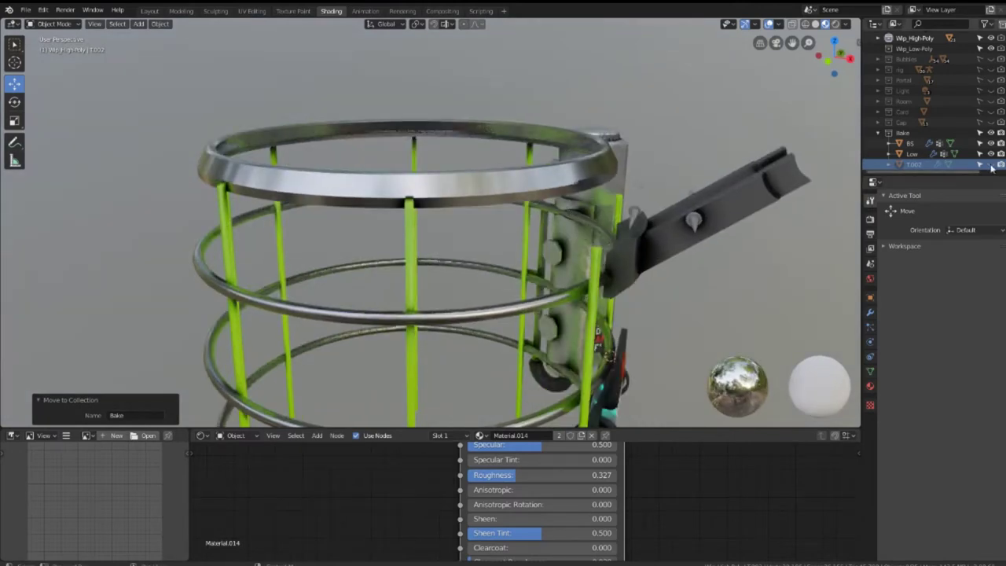
left_click(910, 167)
scroll(626, 168, "down", 3)
key("g")
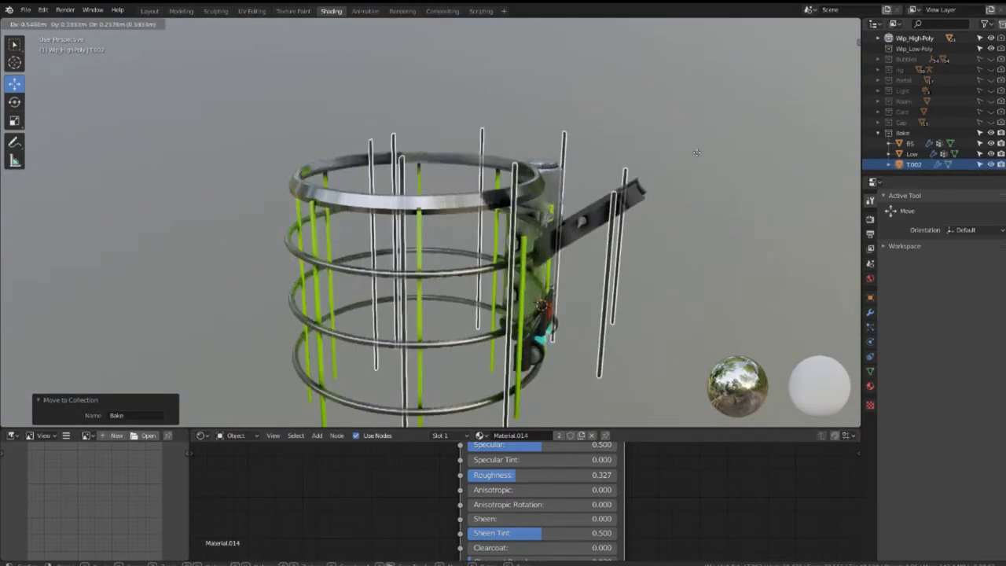
scroll(627, 168, "up", 5)
scroll(629, 165, "up", 3)
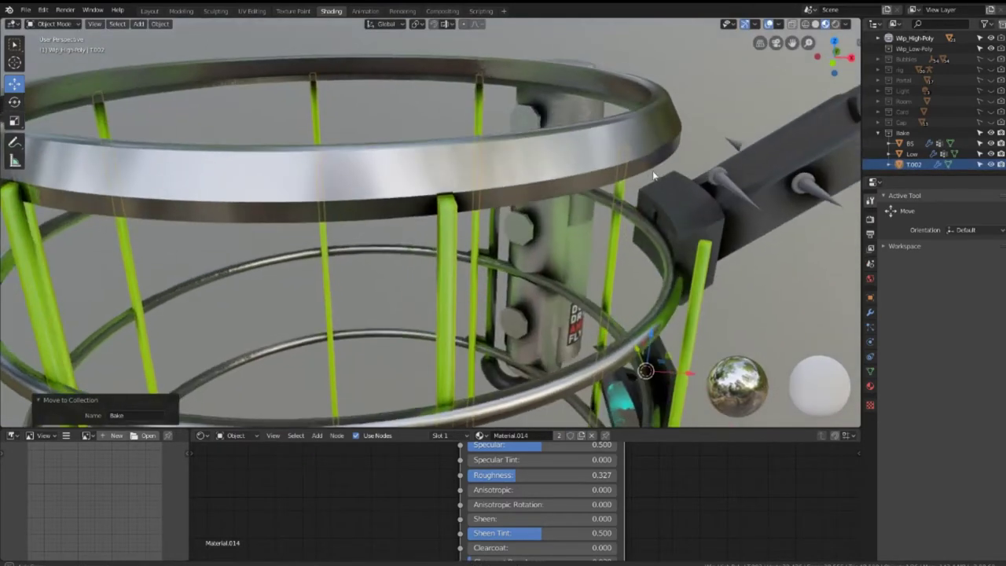
right_click(674, 179)
type("High")
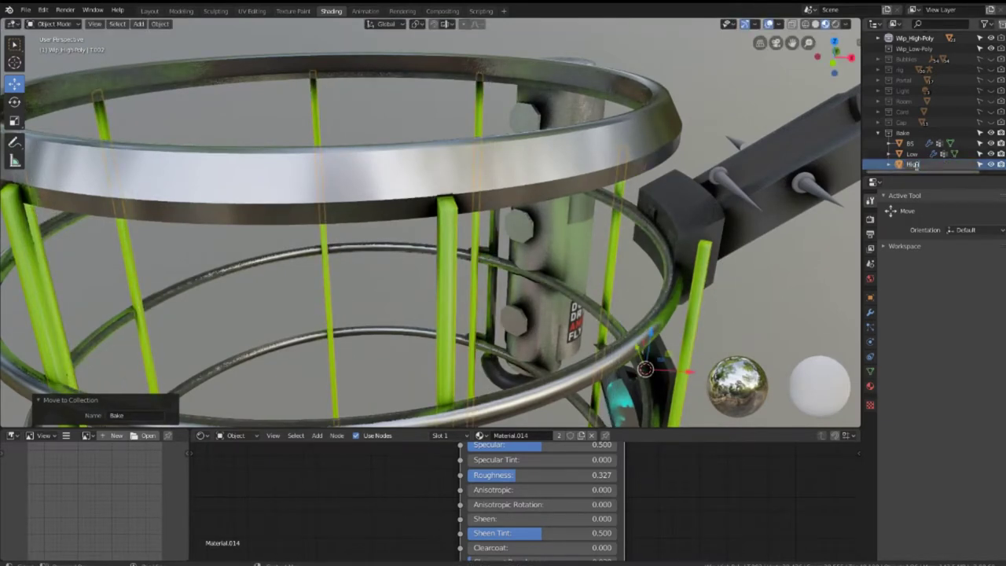
key("Return")
left_click(911, 164)
scroll(470, 233, "down", 2)
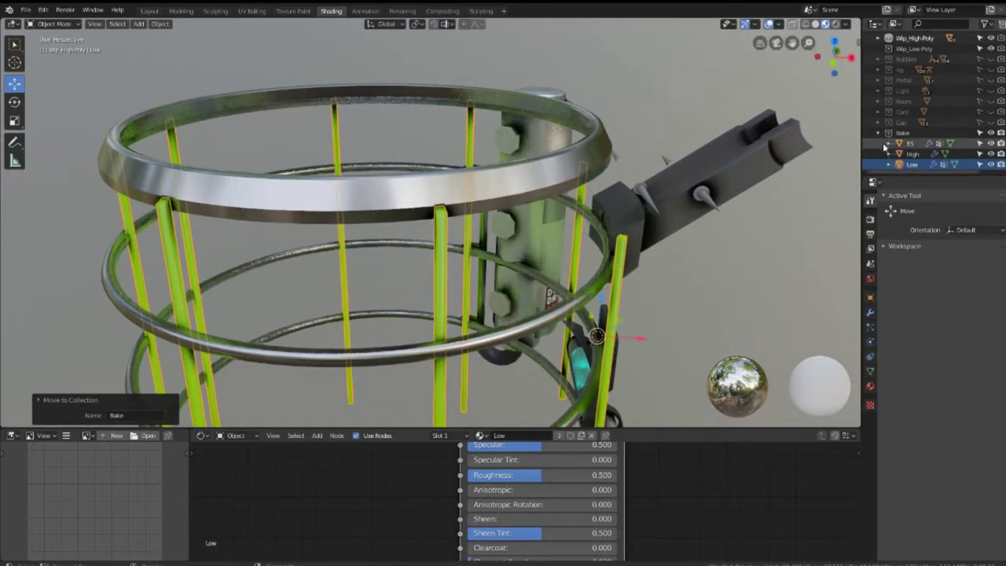
Delete the Displace modifier from the Low bars, leaving only Mirror
left_click(911, 154)
left_click(911, 164)
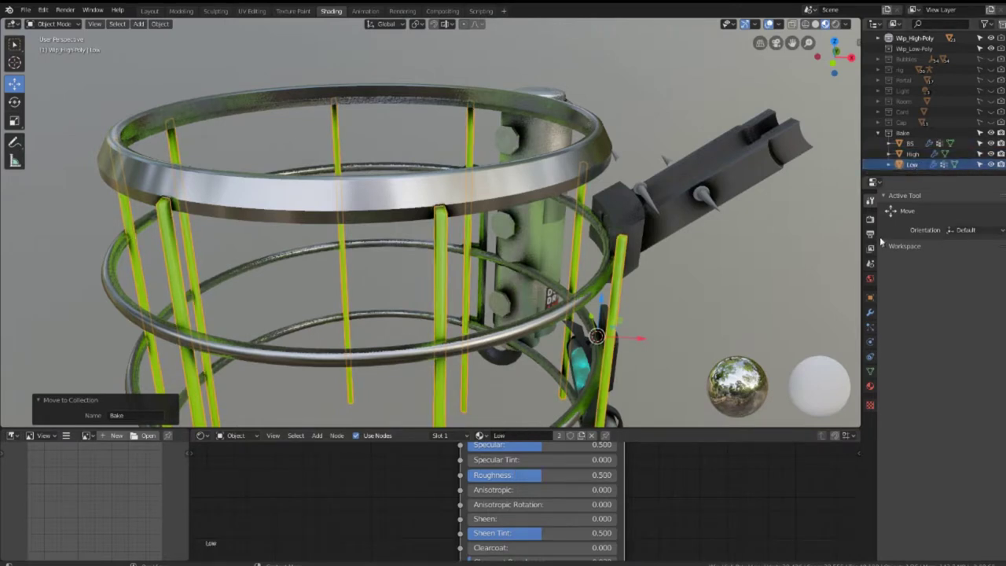
left_click(870, 312)
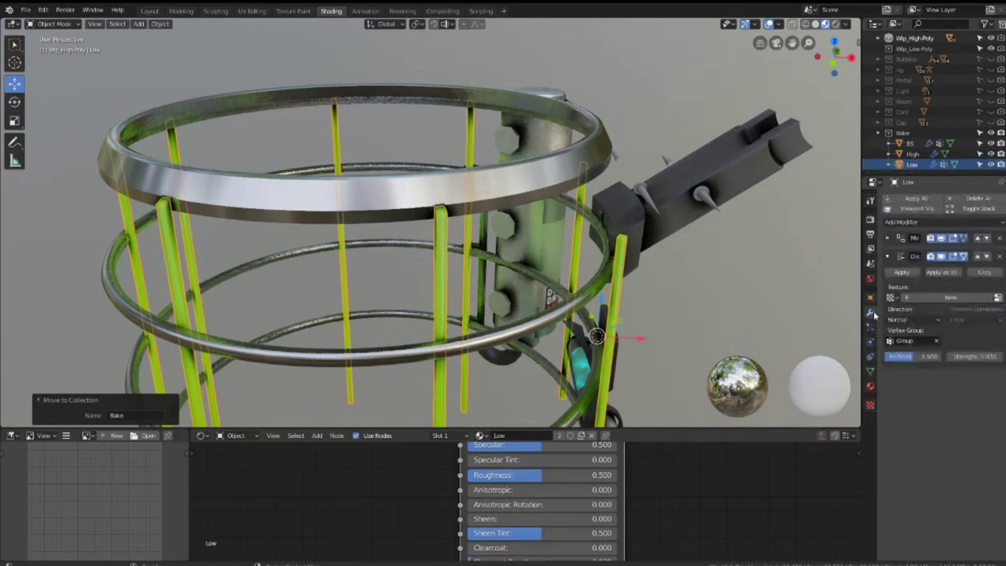
left_click(999, 257)
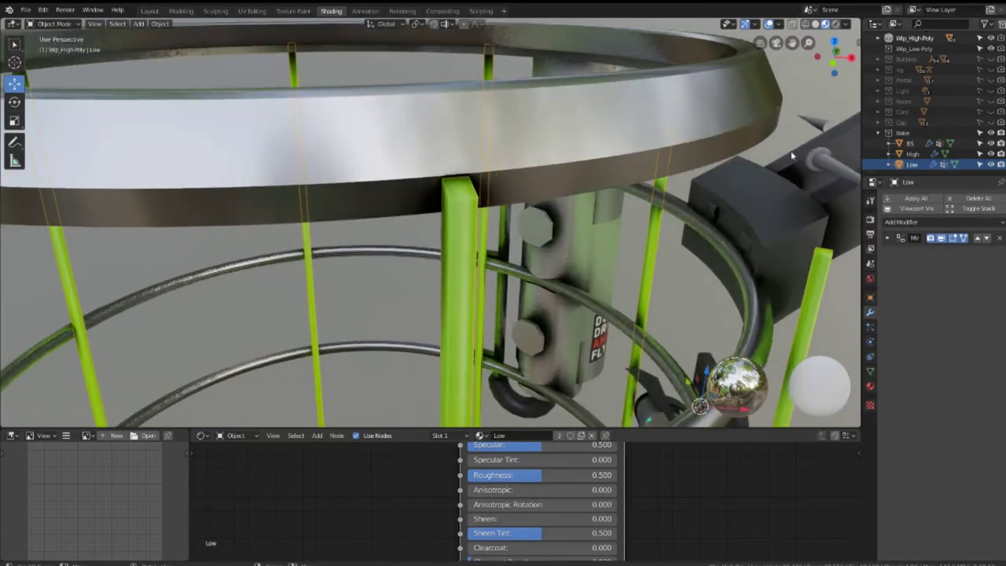
Hide the BS bars and temporarily reveal then re-hide the green panel geometry
left_click(990, 144)
mouse_move(502, 176)
middle_mouse_down()
mouse_move(584, 222)
mouse_move(466, 104)
middle_mouse_up()
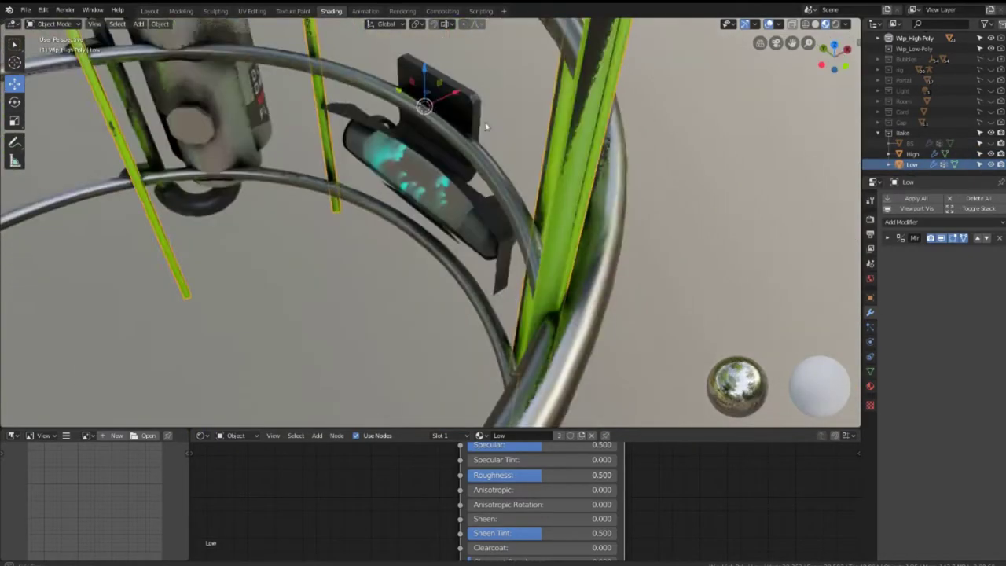
left_click(912, 153, "ctrl")
key("Tab")
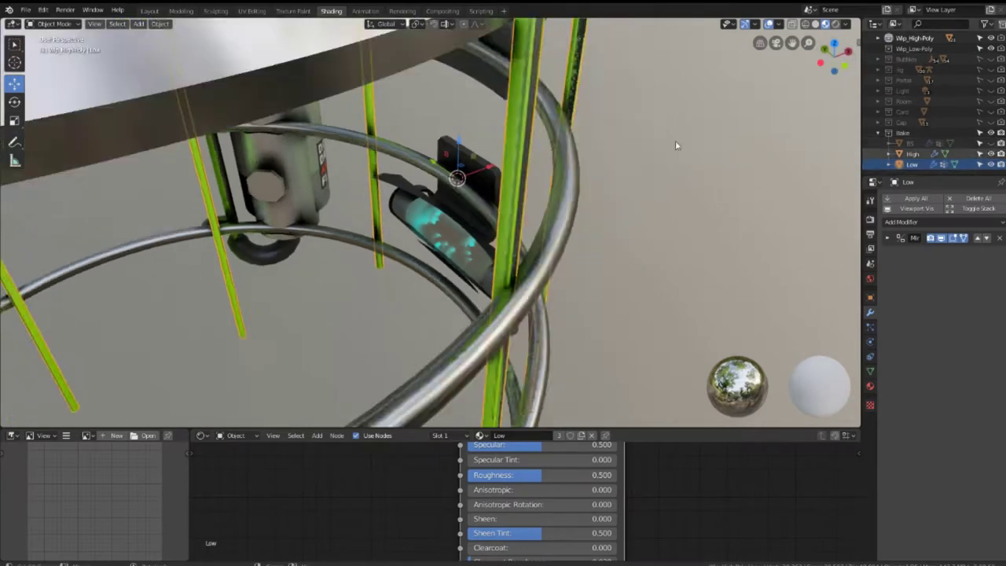
middle_click_drag(675, 141, 474, 100)
key("Tab")
key("alt+h")
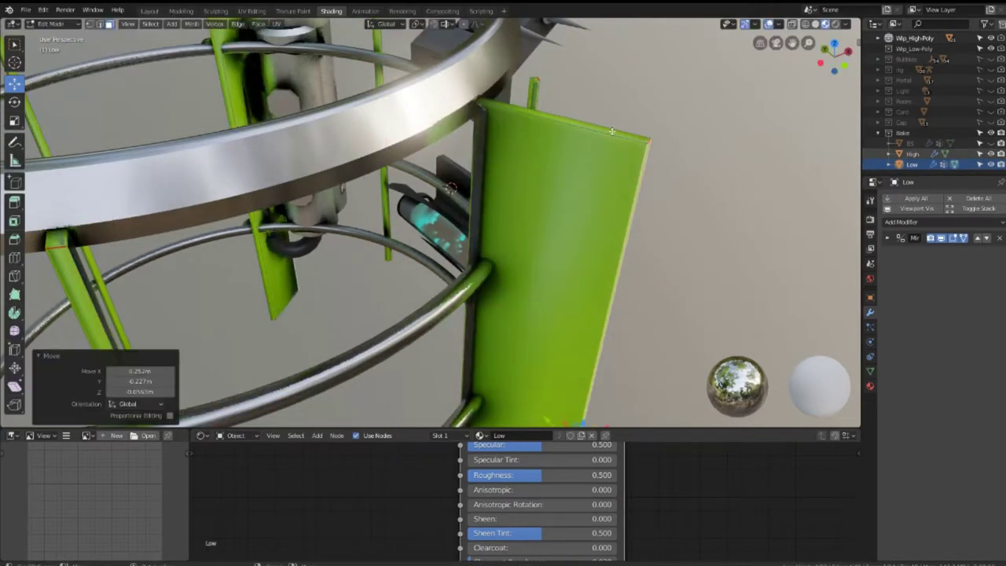
left_click(993, 145)
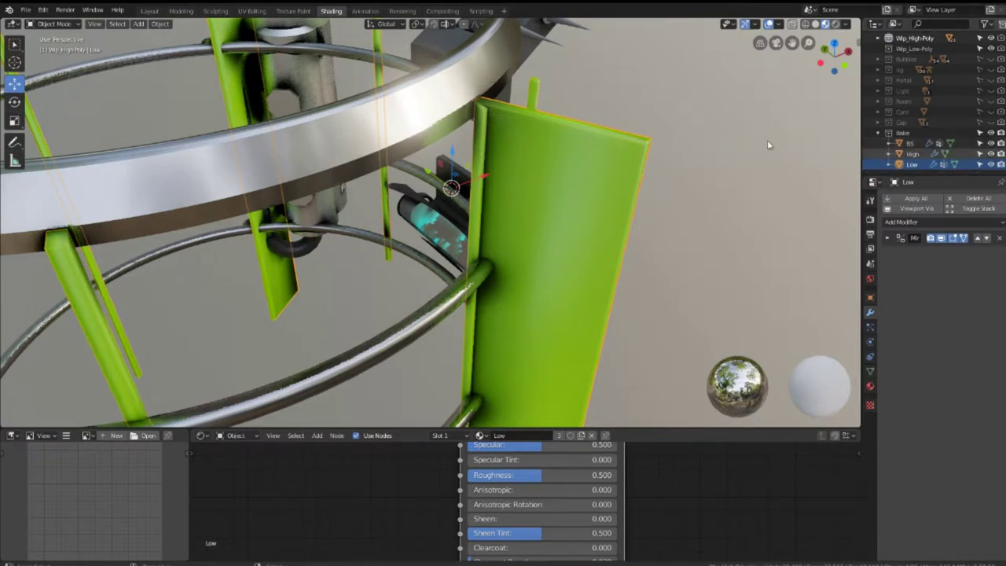
key("Tab")
key("h")
mouse_move(635, 150)
middle_mouse_down()
mouse_move(557, 136)
mouse_move(498, 236)
middle_mouse_up()
key("Tab")
middle_click_drag(519, 181, 539, 168)
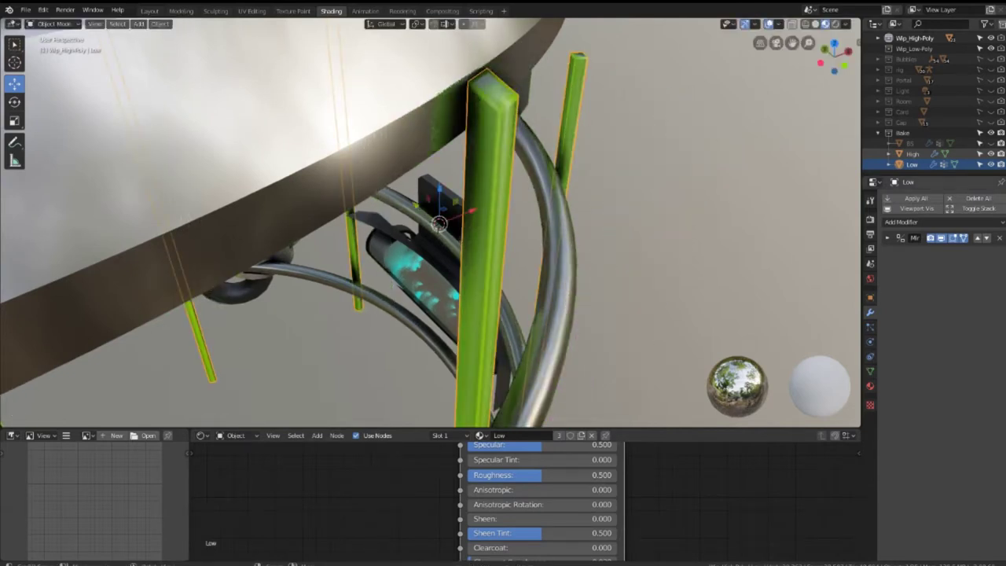
Select BS, then Low as active, and bring up the Ctrl+L link options
key("Up")
key("Up")
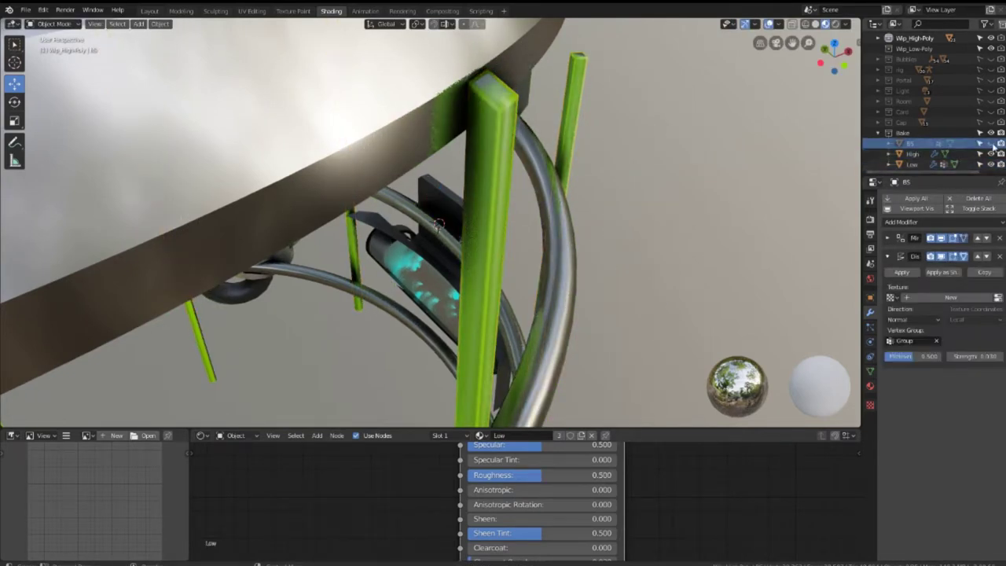
left_click(886, 134)
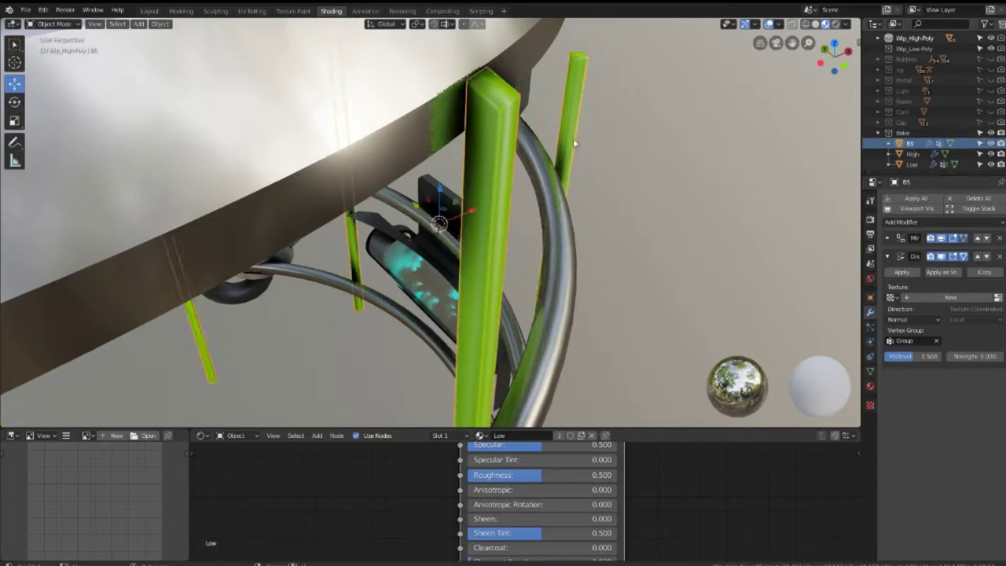
left_click(912, 164, "ctrl")
key("ctrl+l")
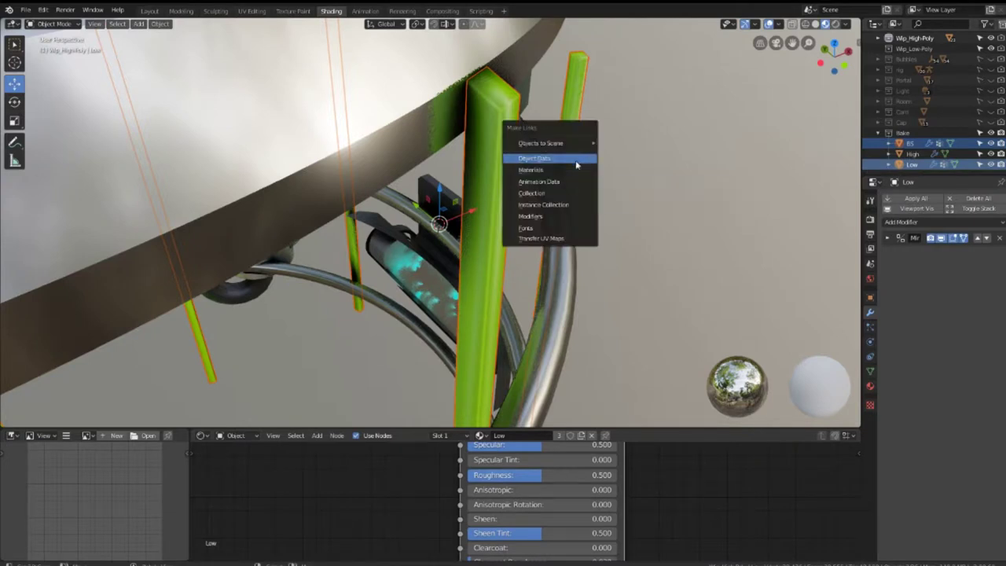
Link Low's mesh data to BS and check BS in Edit Mode
left_click(576, 164)
scroll(587, 164, "down", 3)
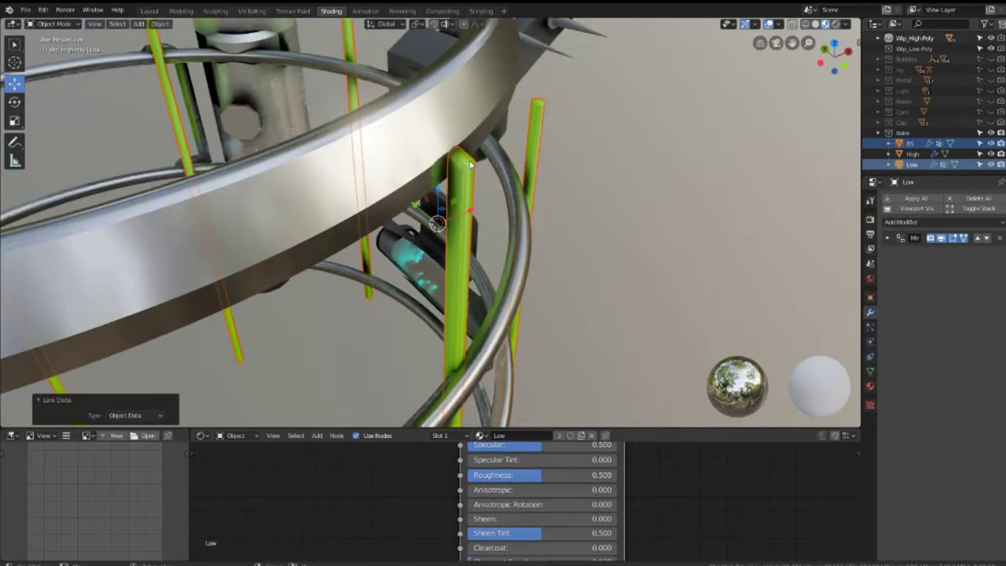
left_click(471, 164)
key("Tab")
mouse_move(471, 165)
middle_mouse_down()
mouse_move(459, 168)
mouse_move(601, 187)
middle_mouse_up()
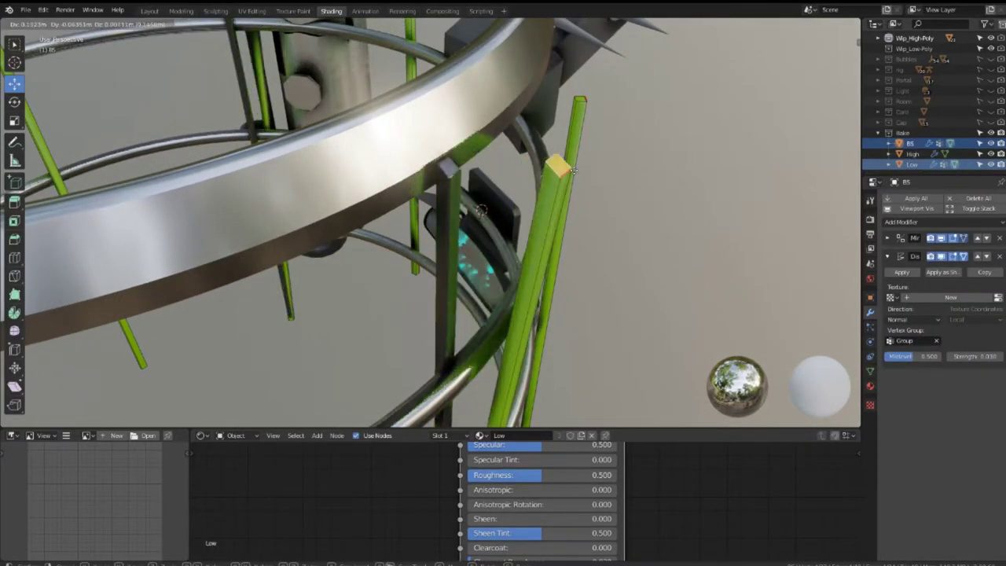
key("Tab")
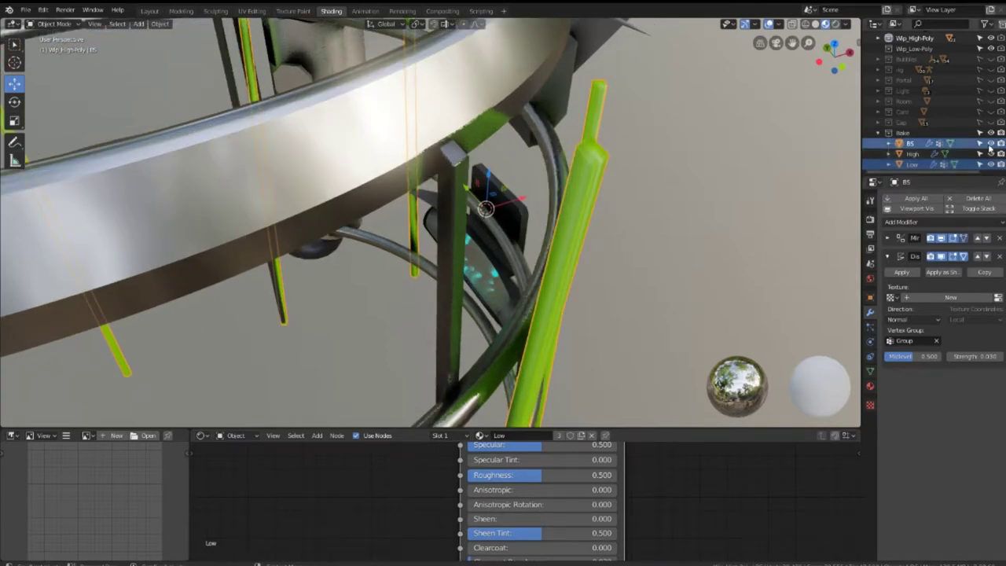
Toggle the BS bars' visibility and Edit Mode to check them
left_click(990, 144)
left_click(989, 144)
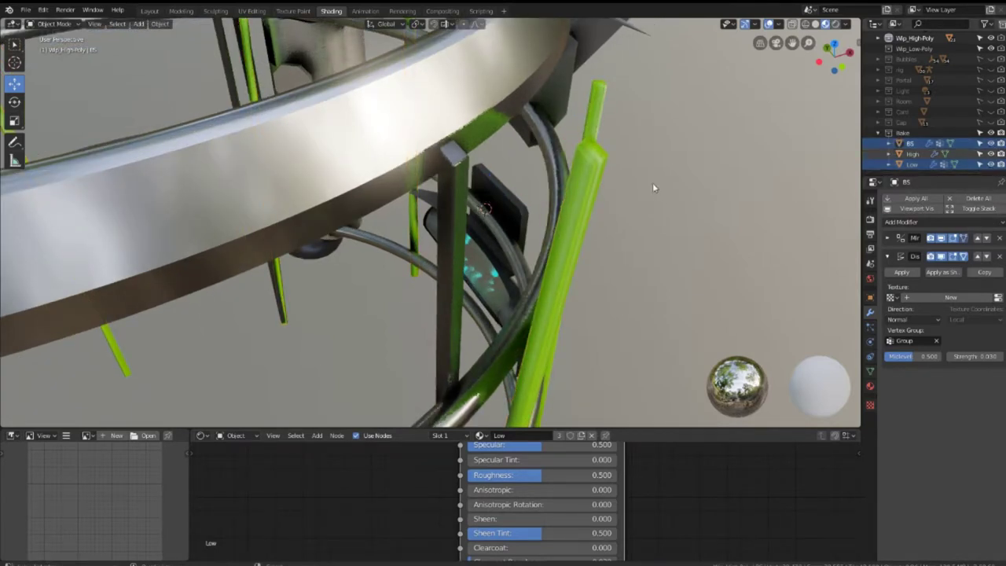
key("Tab")
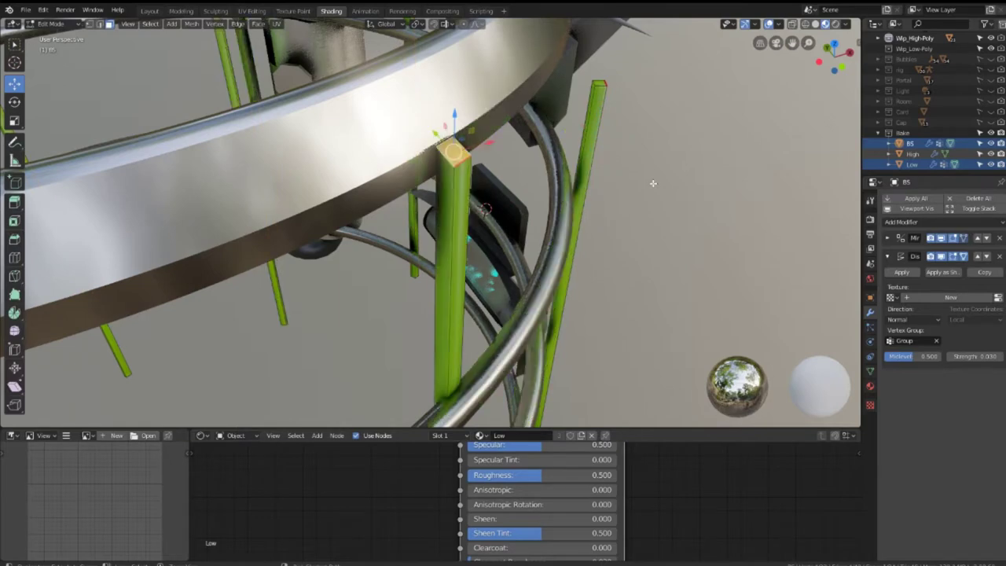
key("Tab")
mouse_move(652, 183)
middle_mouse_down()
mouse_move(514, 185)
mouse_move(417, 239)
mouse_move(452, 183)
middle_mouse_up()
key("g")
key("Escape")
key("Tab")
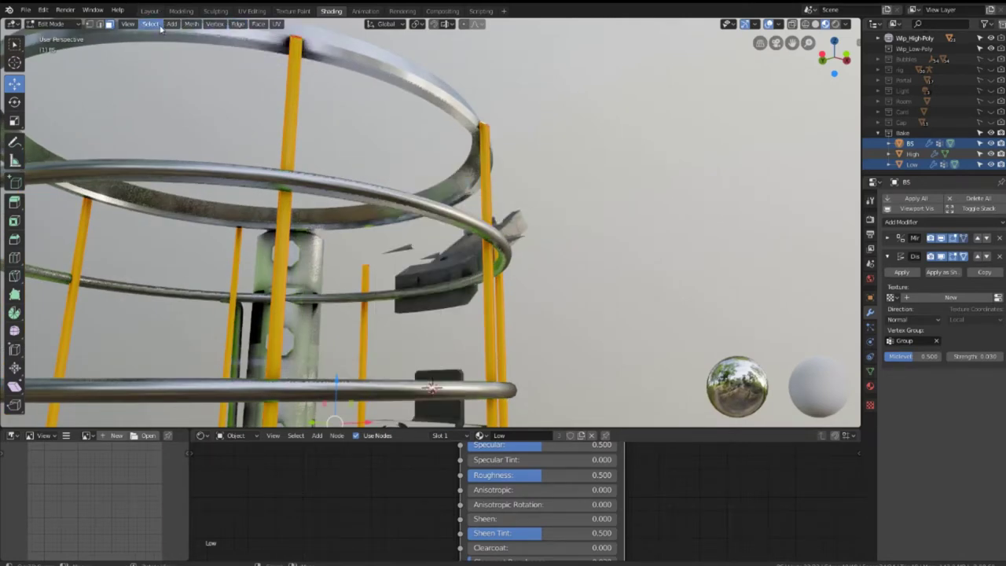
Clear the seams from the BS bars' selected edges
left_click(241, 27)
key("ctrl+e")
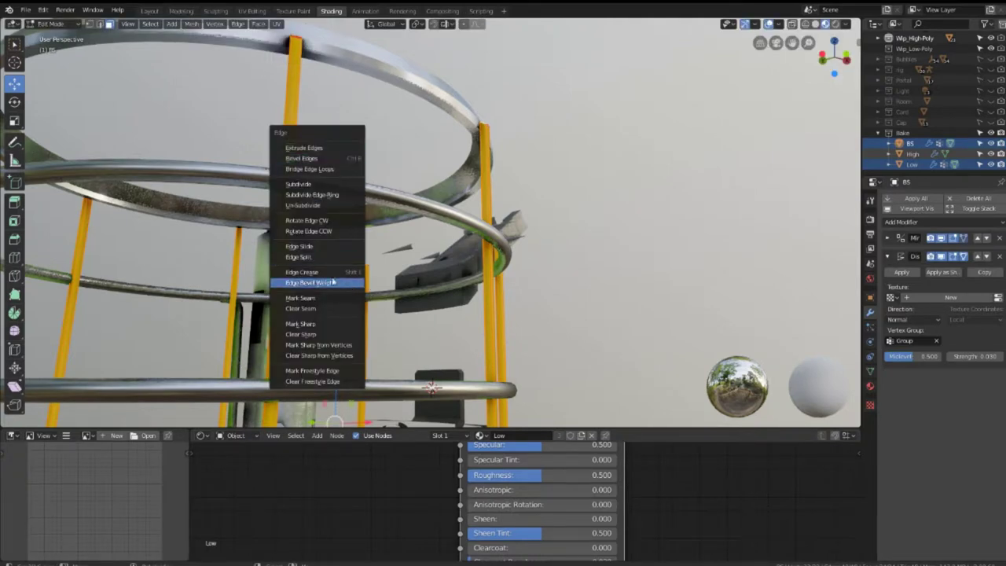
left_click(303, 308)
middle_click_drag(303, 308, 456, 222)
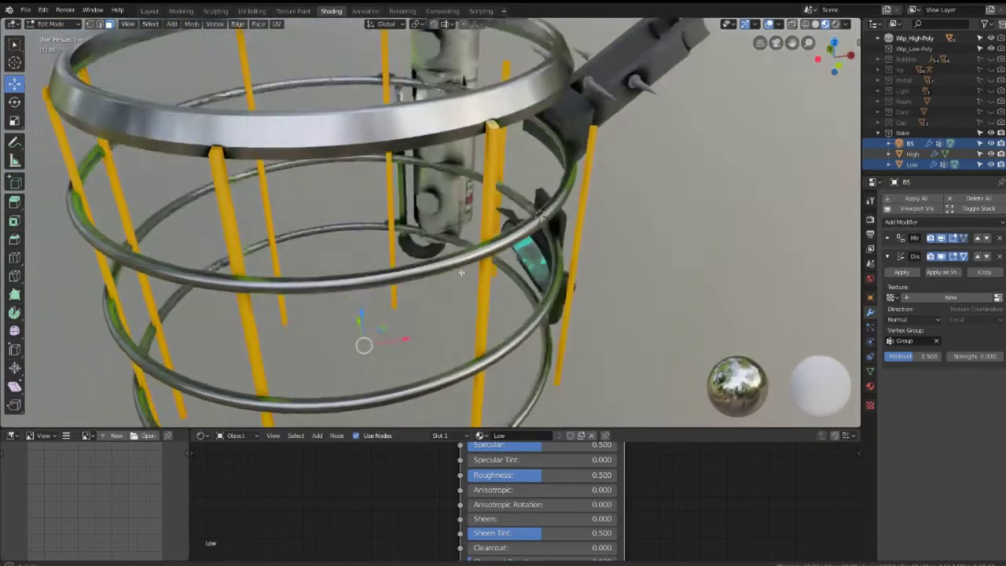
key("Tab")
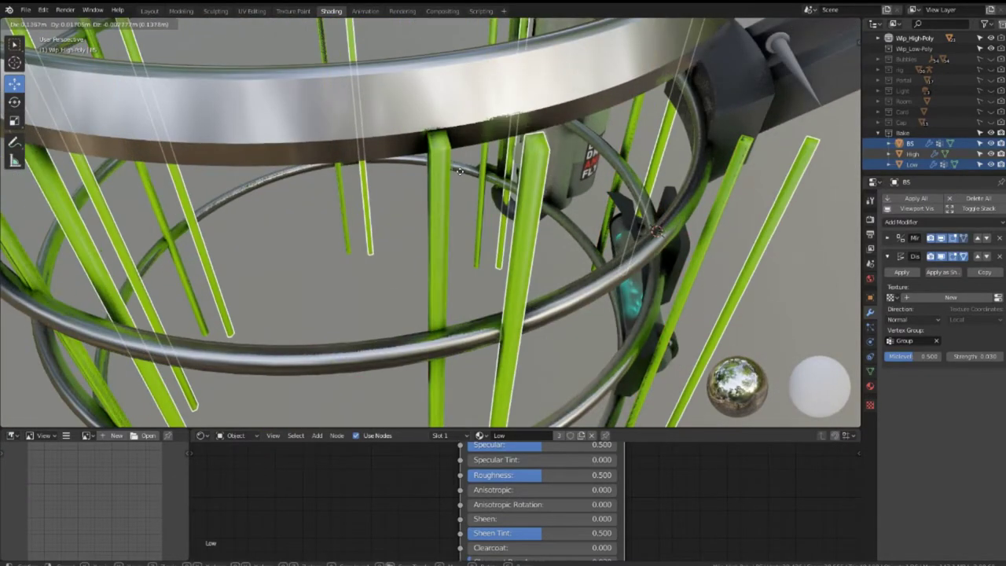
Hide BS and High, then select a Low bar edge in edge select mode
left_click(990, 143)
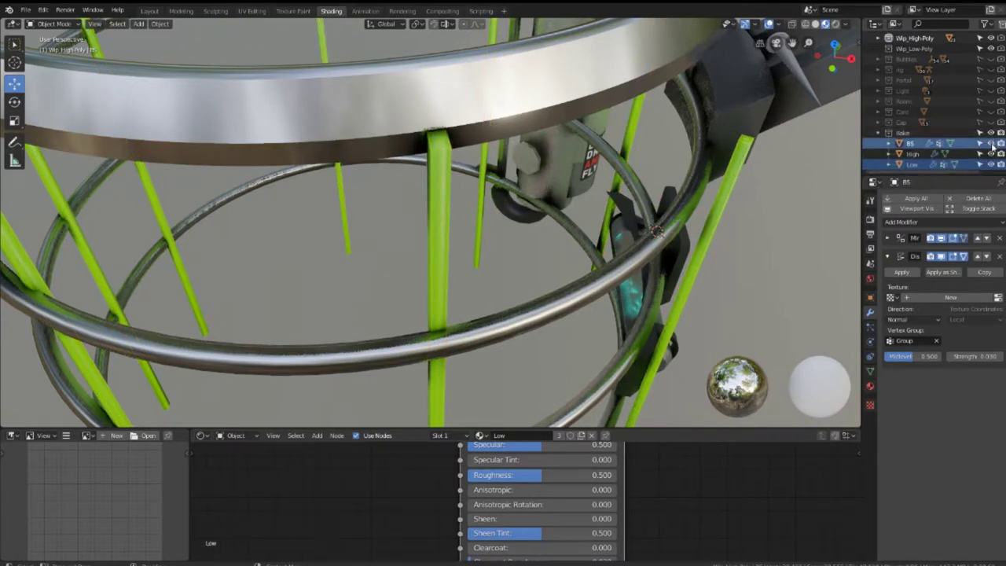
left_click(991, 145)
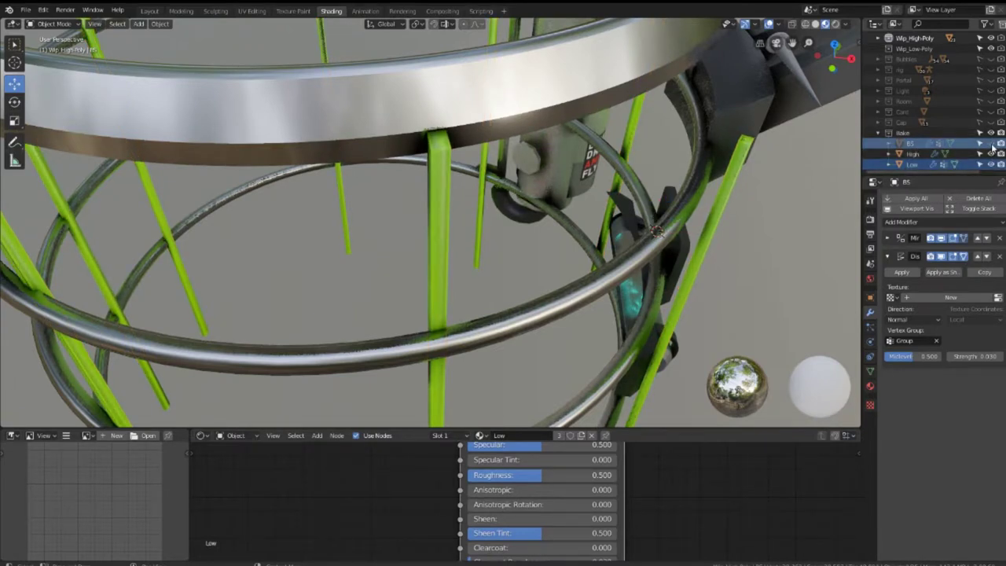
left_click(991, 154)
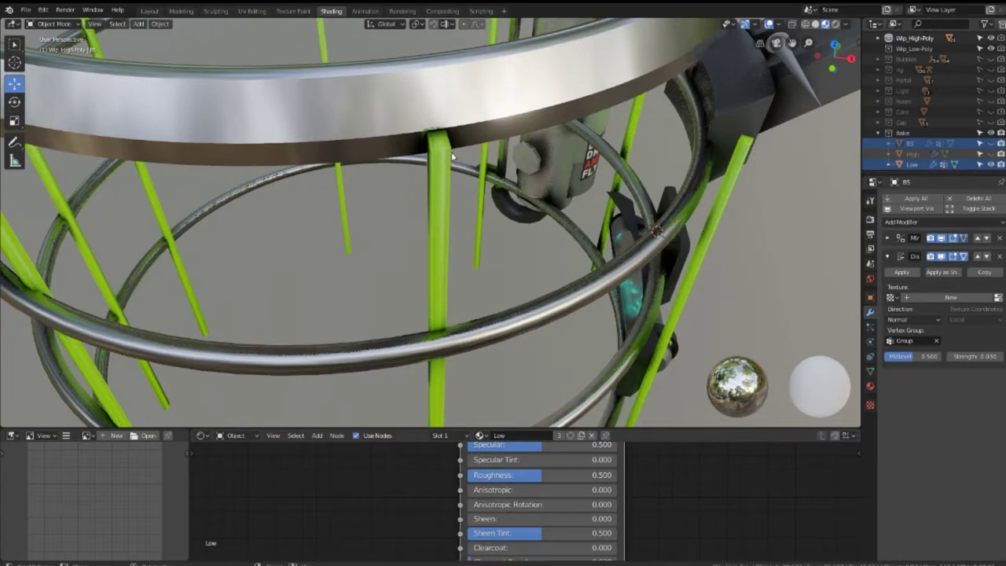
left_click(911, 165)
key("Tab")
left_click(100, 25)
left_click(456, 133)
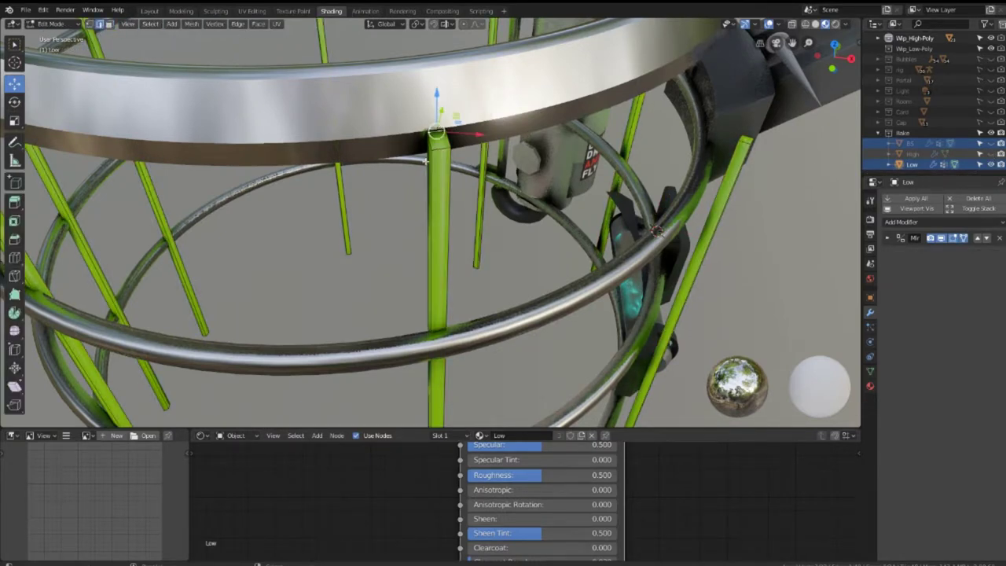
Isolate the Low bars in local view and enter Edit Mode
middle_click_drag(425, 161, 695, 161)
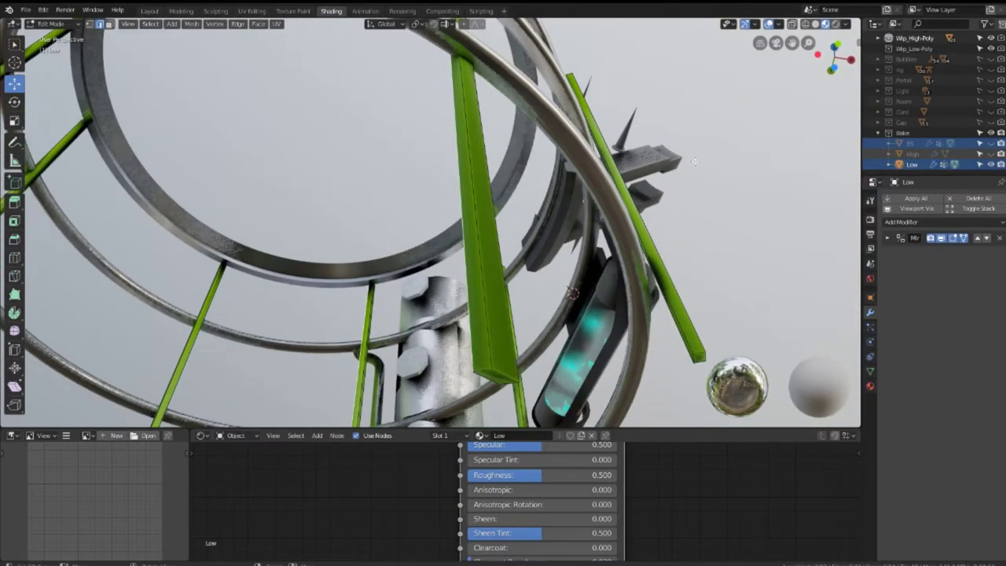
key("Tab")
mouse_move(580, 201)
middle_mouse_down()
mouse_move(480, 186)
mouse_move(497, 366)
mouse_move(218, 10)
middle_mouse_up()
key("KP_Divide")
key("Tab")
scroll(480, 185, "up", 3)
scroll(497, 366, "up", 3)
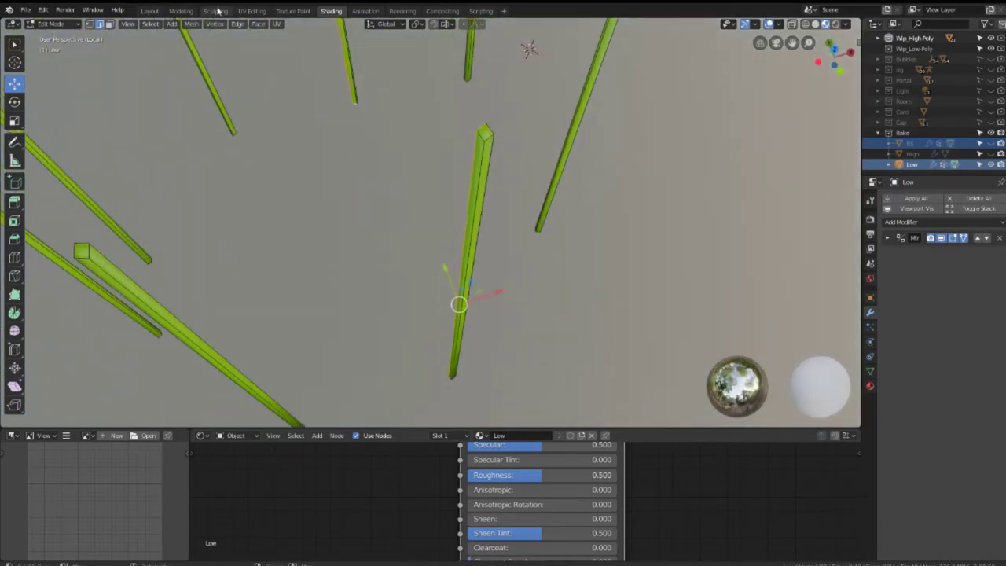
Switch to the UV Editing workspace and widen the UV area
left_click(253, 11)
mouse_move(404, 163)
middle_mouse_down()
mouse_move(341, 213)
mouse_move(125, 146)
middle_mouse_up()
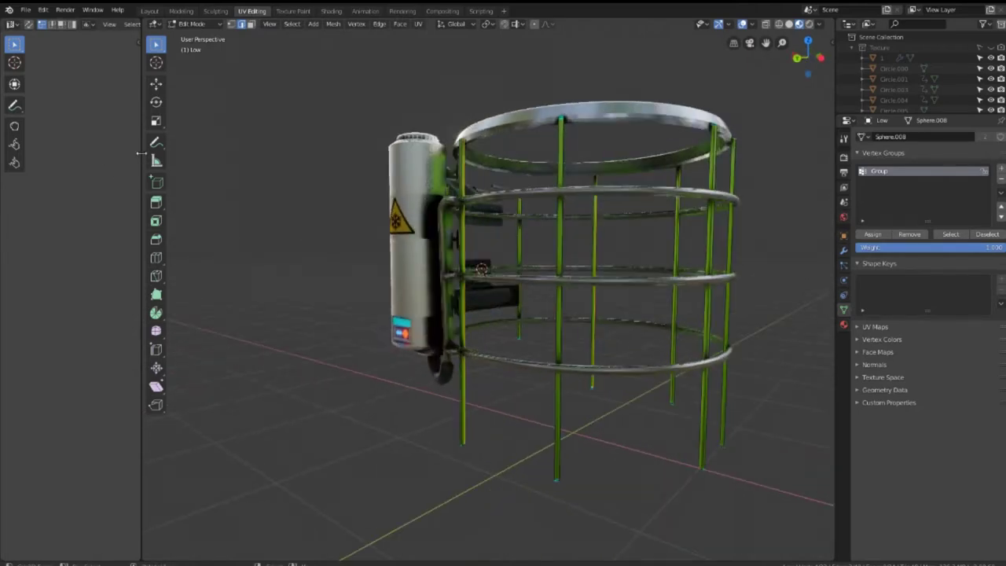
left_click_drag(140, 153, 413, 157)
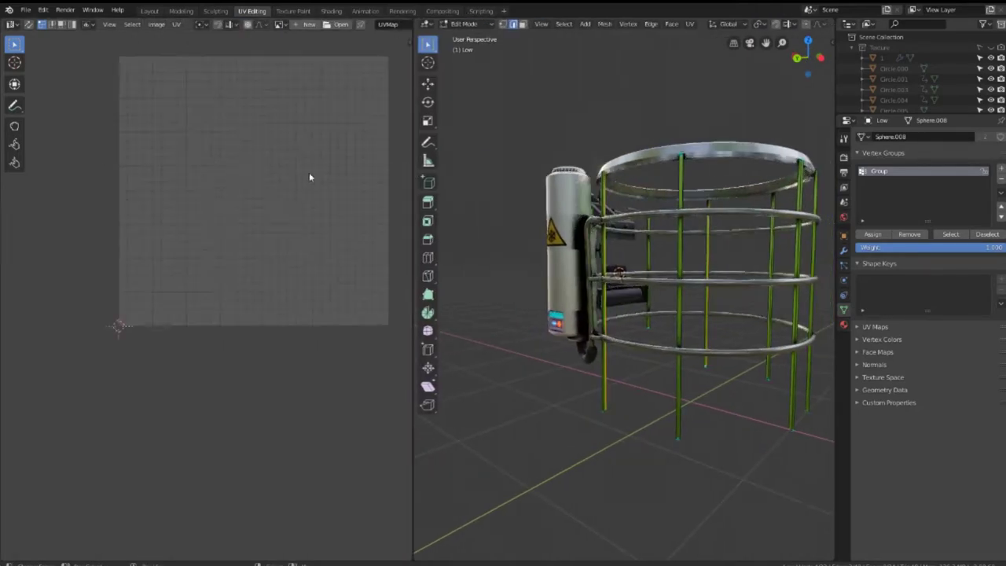
middle_click_drag(309, 176, 242, 260)
middle_click_drag(550, 260, 756, 209)
Mark seams on two sets of selected bar edges, then inspect the rings
key("ctrl+e")
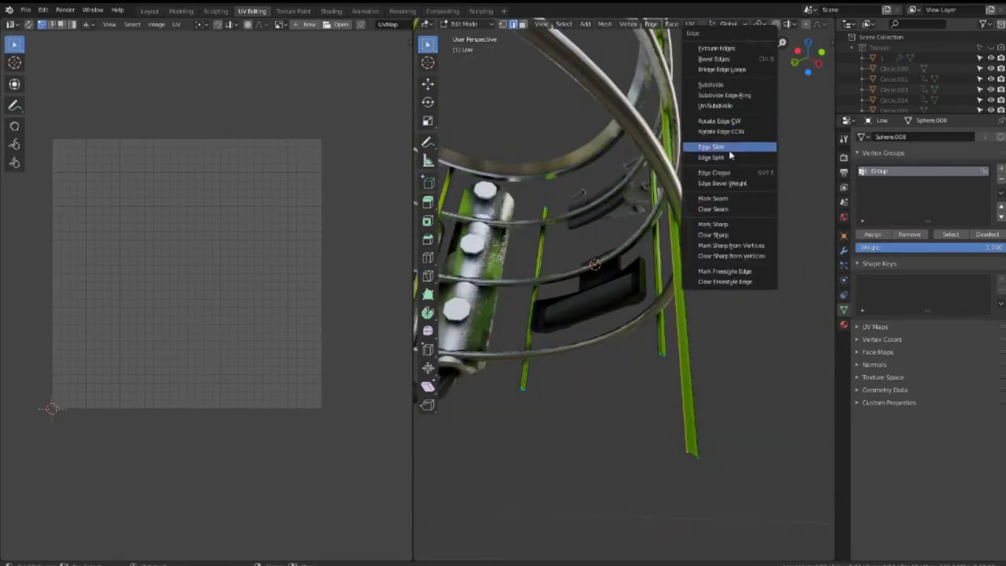
left_click(713, 197)
middle_click_drag(713, 198, 686, 176)
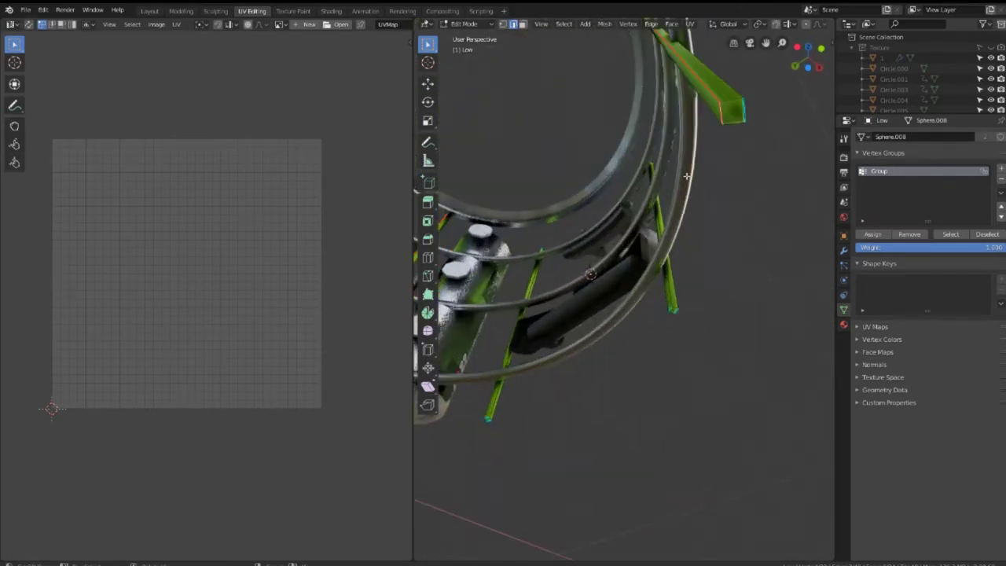
mouse_move(733, 100)
middle_mouse_down()
mouse_move(602, 201)
mouse_move(546, 212)
middle_mouse_up()
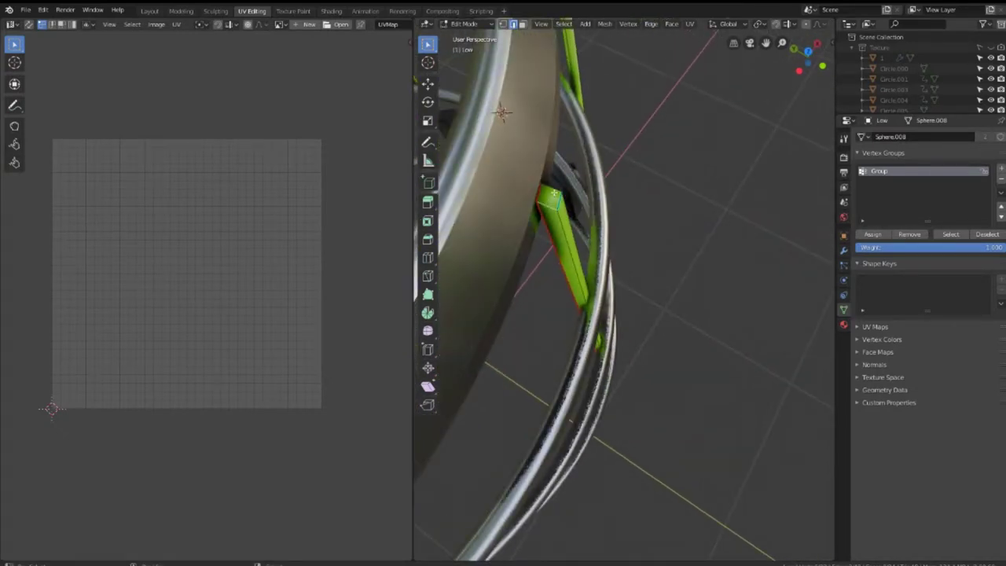
key("ctrl+e")
left_click(632, 180)
mouse_move(632, 180)
middle_mouse_down()
mouse_move(677, 161)
mouse_move(596, 184)
mouse_move(604, 227)
mouse_move(631, 255)
middle_mouse_up()
middle_click_drag(689, 366, 606, 251)
middle_click_drag(571, 207, 519, 126)
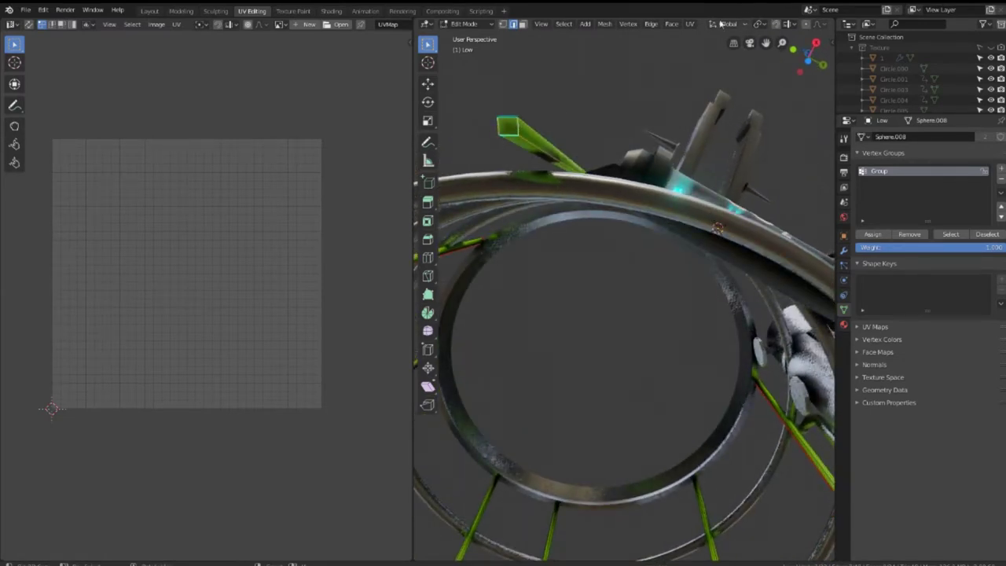
scroll(742, 20, "down", 2)
scroll(755, 23, "down", 2)
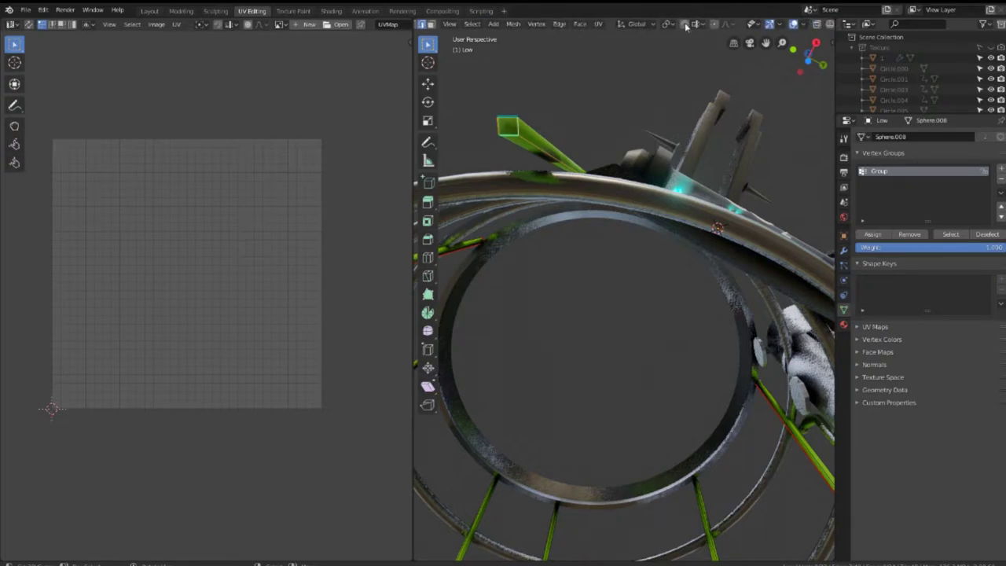
scroll(762, 23, "down", 1)
Hide the crease, sharp and bevel overlays, then mark the selected bar edges as seams
left_click(755, 25)
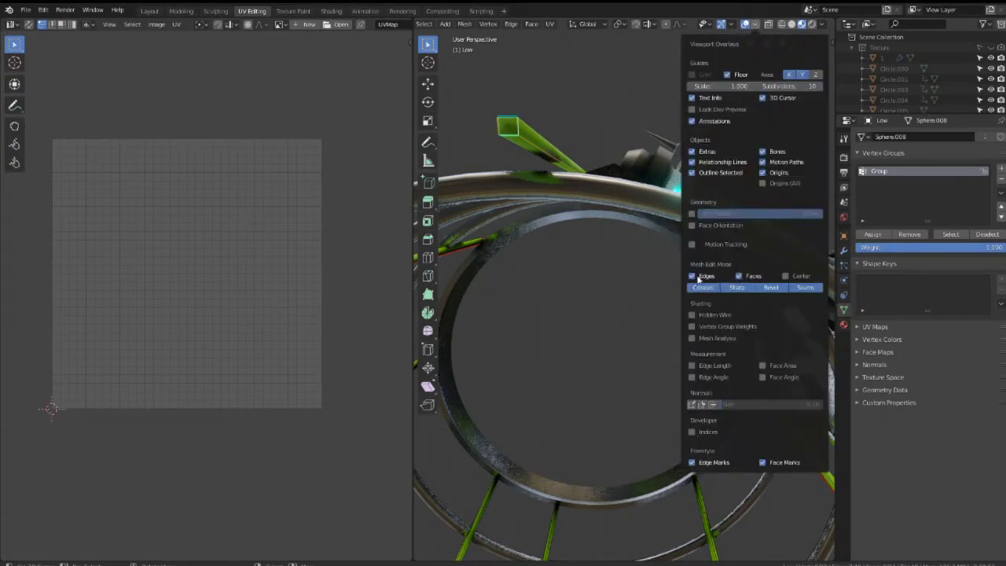
left_click_drag(752, 291, 796, 291)
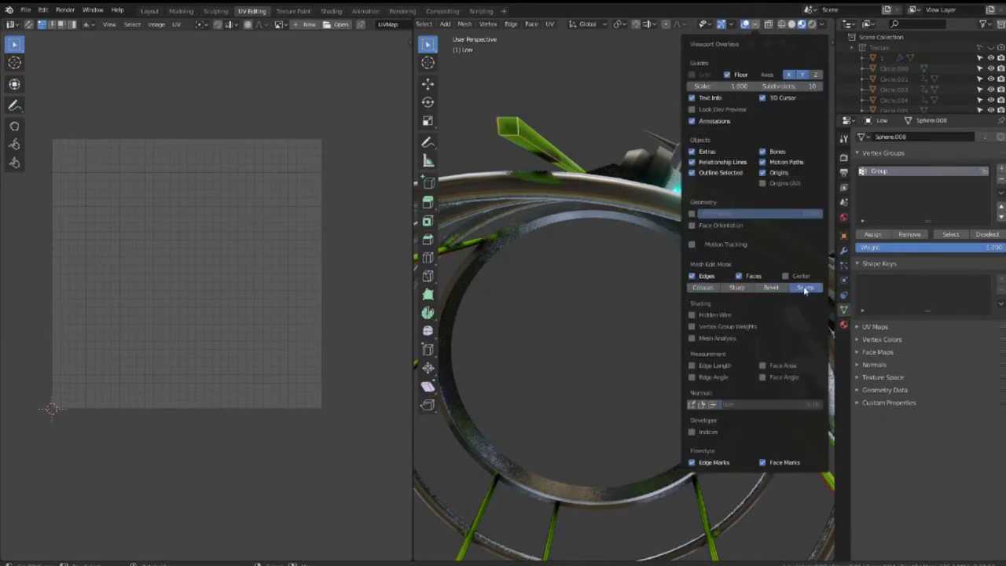
middle_click_drag(582, 135, 666, 168)
key("ctrl+e")
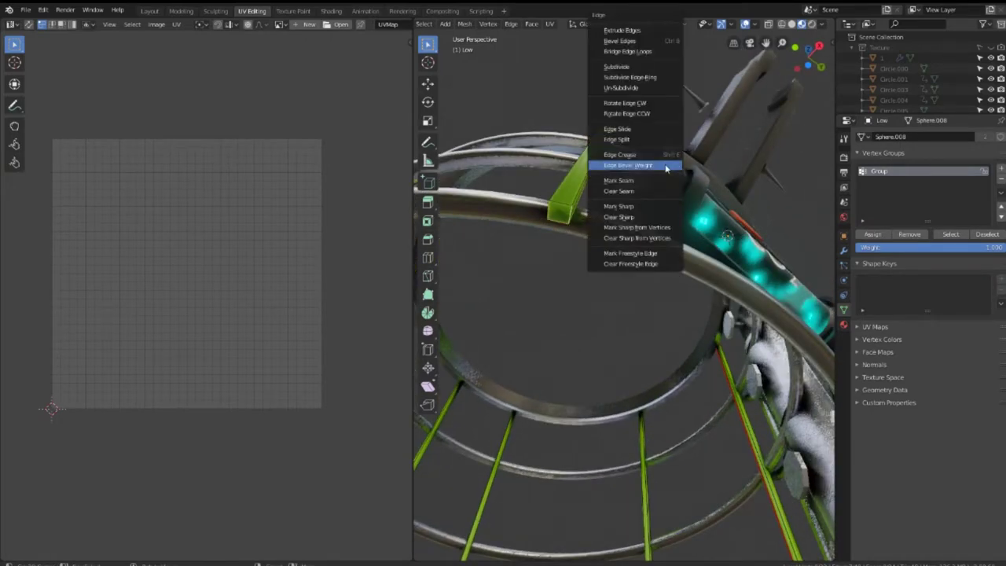
left_click(632, 180)
Select more edges along the green bar while orbiting around the rings
mouse_move(582, 174)
middle_mouse_down()
mouse_move(663, 313)
mouse_move(595, 241)
mouse_move(781, 359)
mouse_move(711, 359)
mouse_move(657, 197)
mouse_move(670, 258)
mouse_move(578, 260)
mouse_move(579, 252)
mouse_move(635, 263)
mouse_move(649, 361)
mouse_move(641, 318)
middle_mouse_up()
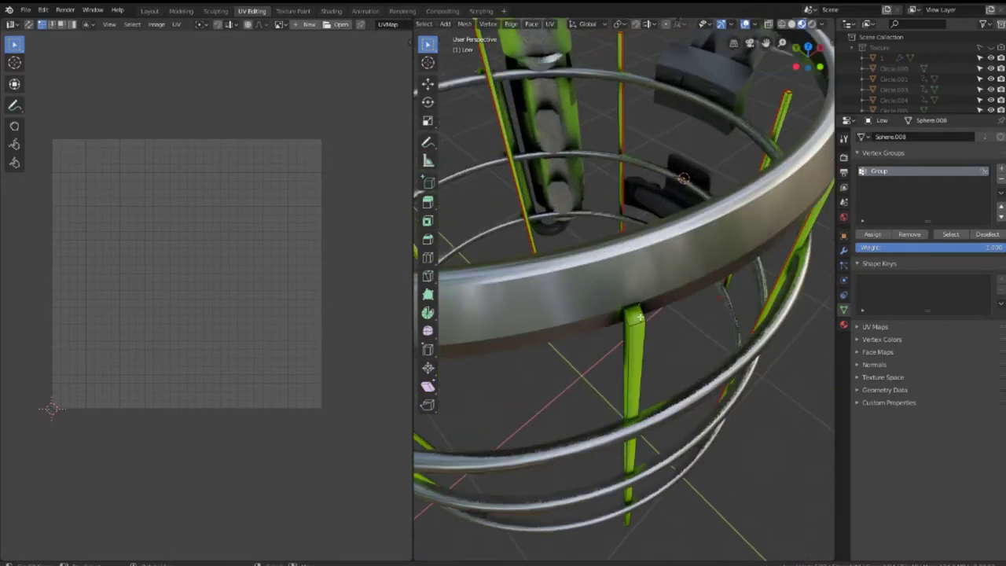
right_click(668, 307)
left_click(726, 288)
mouse_move(727, 288)
middle_mouse_down()
mouse_move(609, 313)
mouse_move(620, 287)
mouse_move(568, 292)
mouse_move(695, 266)
middle_mouse_up()
scroll(618, 282, "up", 3)
scroll(629, 275, "down", 4)
scroll(695, 266, "up", 3)
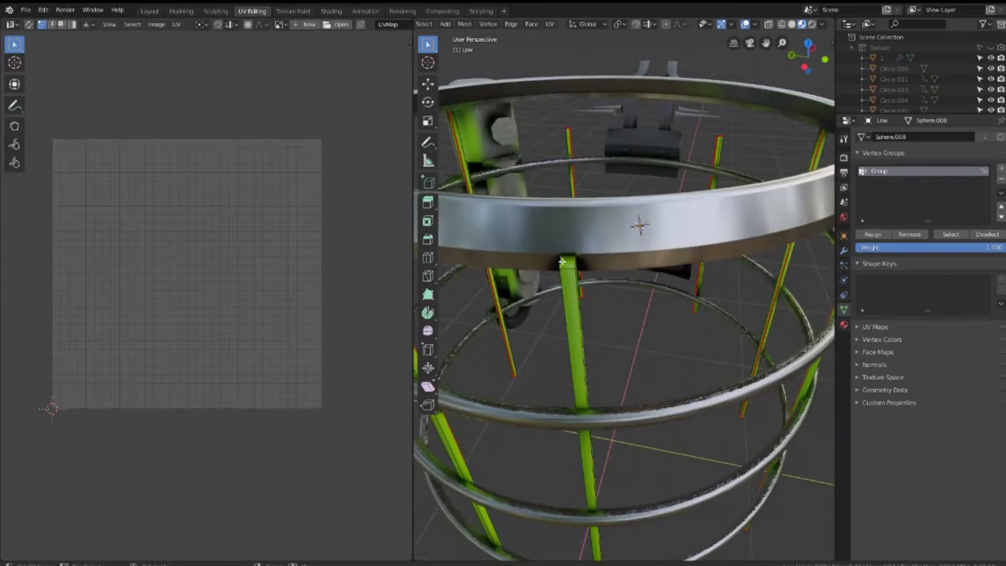
mouse_move(611, 282)
middle_mouse_down()
mouse_move(624, 236)
mouse_move(656, 284)
middle_mouse_up()
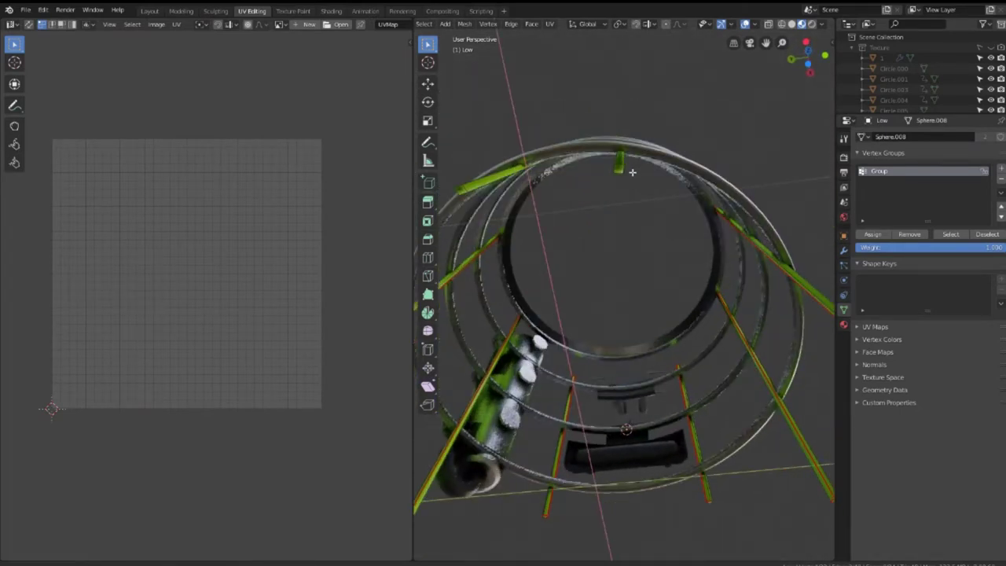
scroll(655, 284, "up", 3)
middle_click_drag(703, 375, 600, 183)
Mark the last seams and unwrap the Low bars into long UV strips
key("ctrl+e")
left_click(697, 180)
key("u")
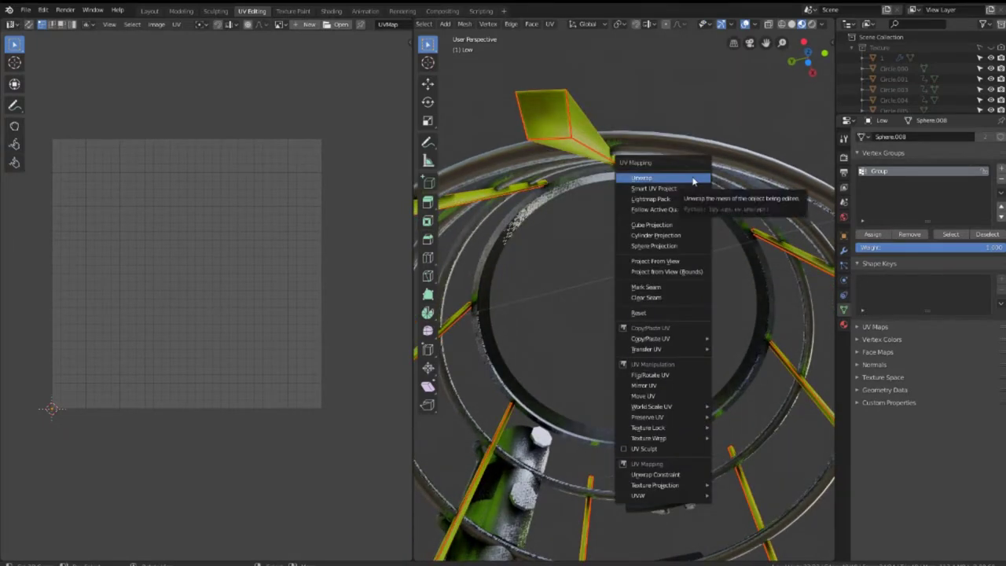
left_click(693, 181)
middle_click_drag(238, 239, 264, 193)
scroll(269, 197, "up", 3)
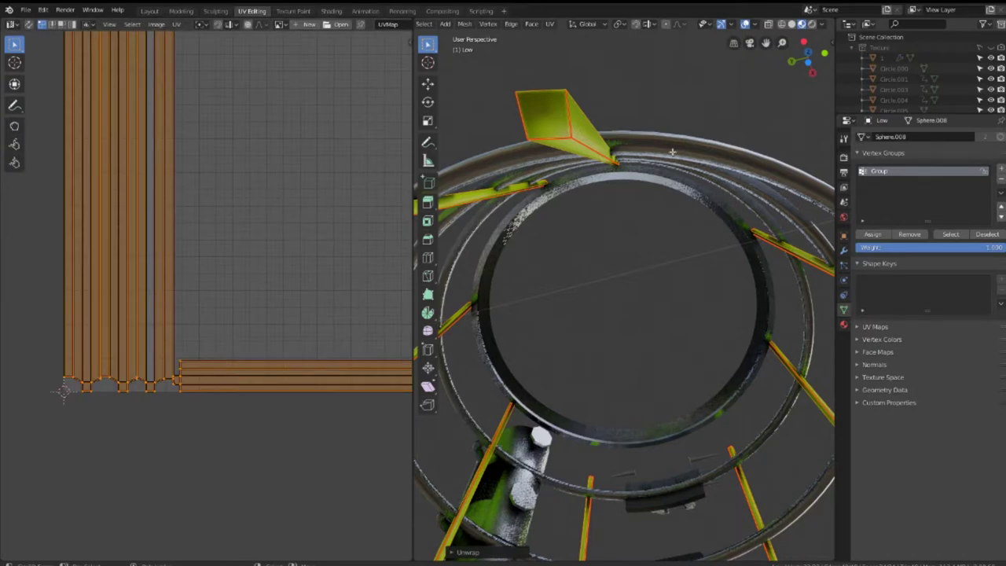
scroll(629, 314, "down", 6)
Return to Object Mode and select the rings object
middle_click_drag(629, 314, 676, 283)
key("Tab")
left_click(691, 268)
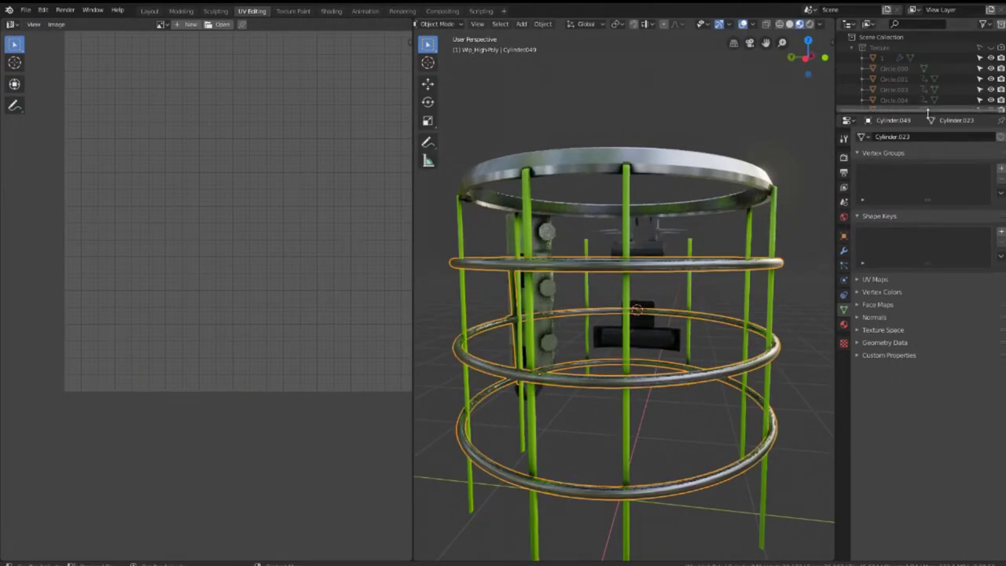
Enlarge the outliner and select the Cylinder.049 rings object, briefly toggling Edit Mode
left_click_drag(928, 113, 928, 252)
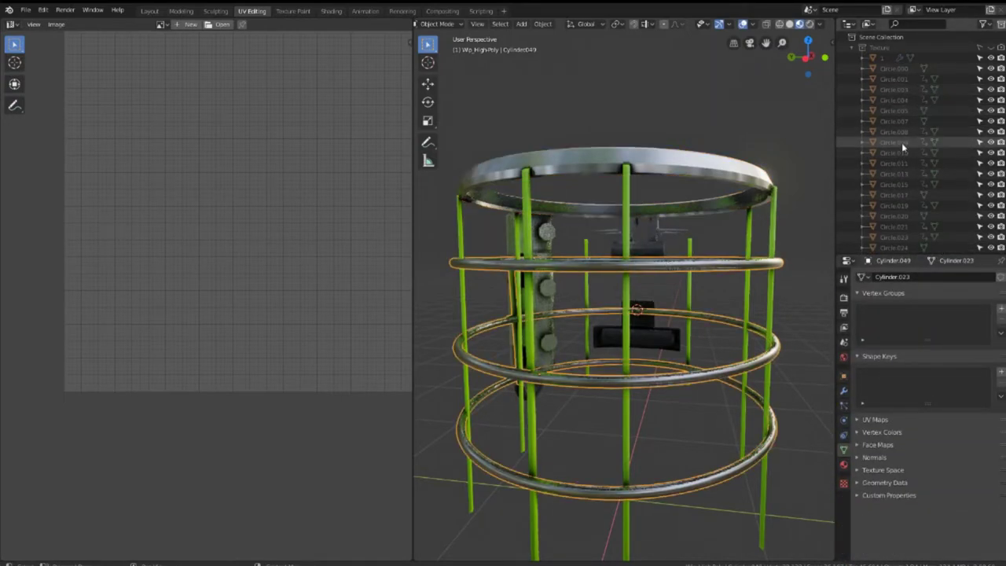
scroll(901, 142, "down", 3)
scroll(903, 137, "down", 3)
scroll(907, 133, "down", 3)
scroll(915, 126, "down", 3)
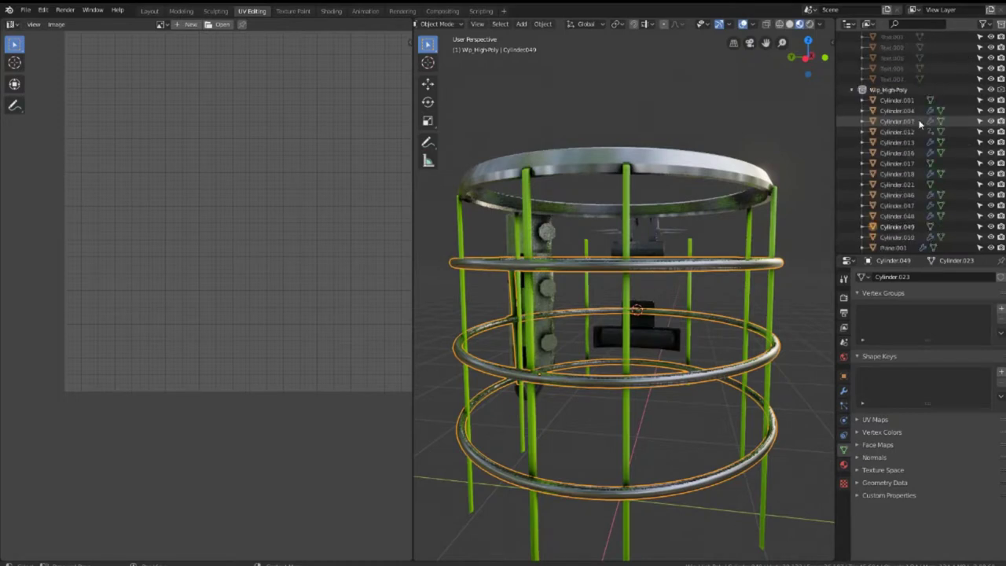
scroll(919, 121, "down", 3)
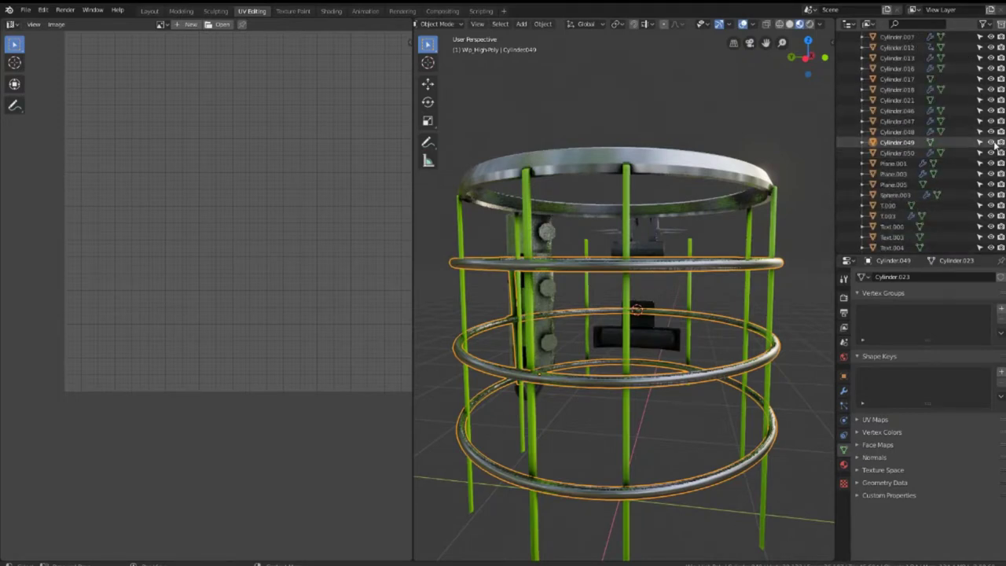
left_click(905, 142)
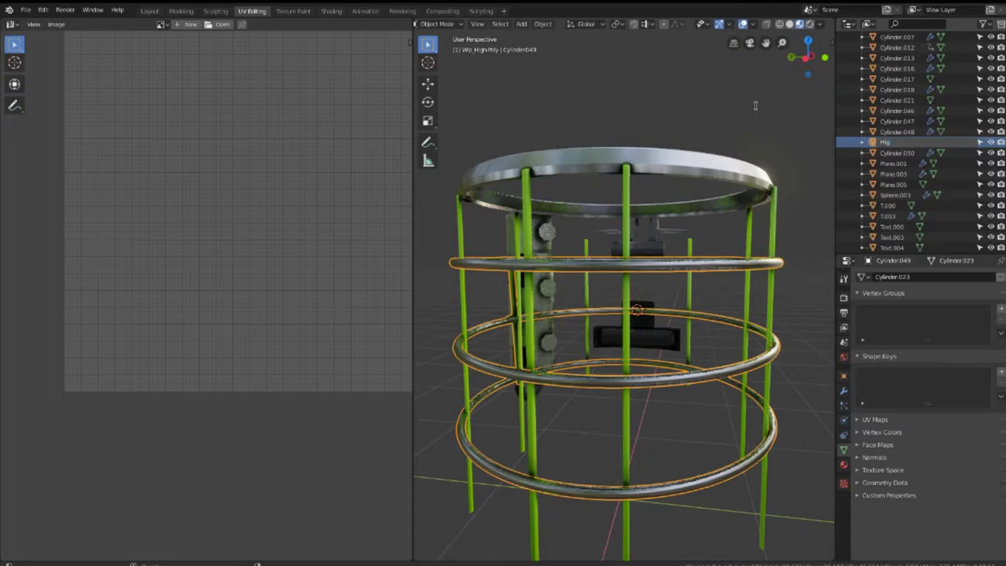
key("Escape")
key("Tab")
key("Tab")
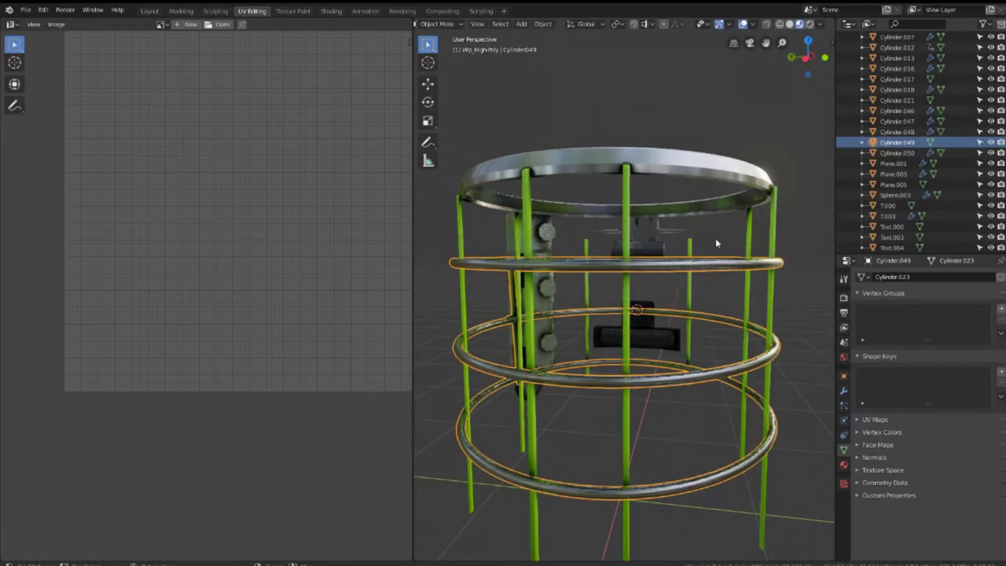
Move Cylinder.049 into the Bake collection
left_click(845, 392)
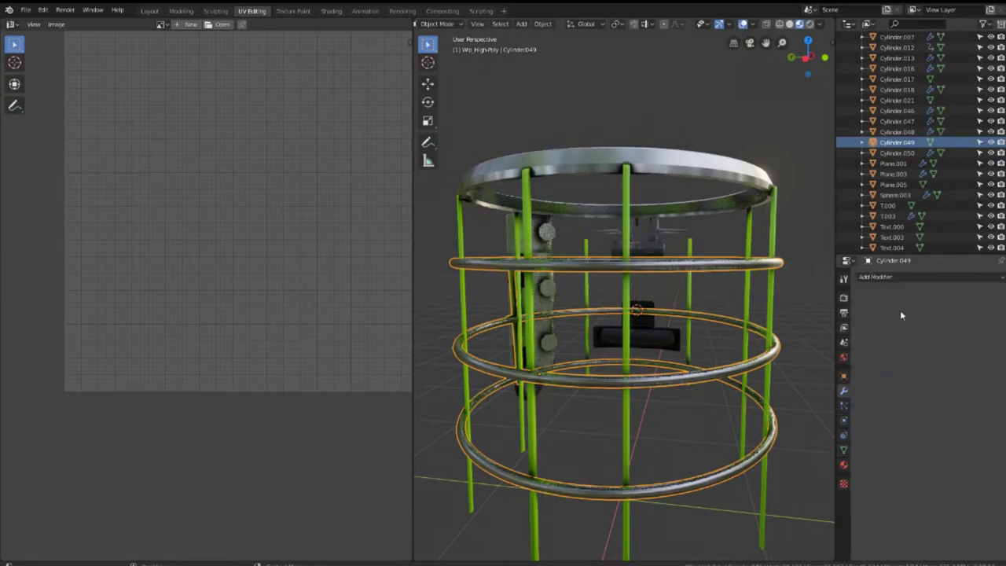
key("m")
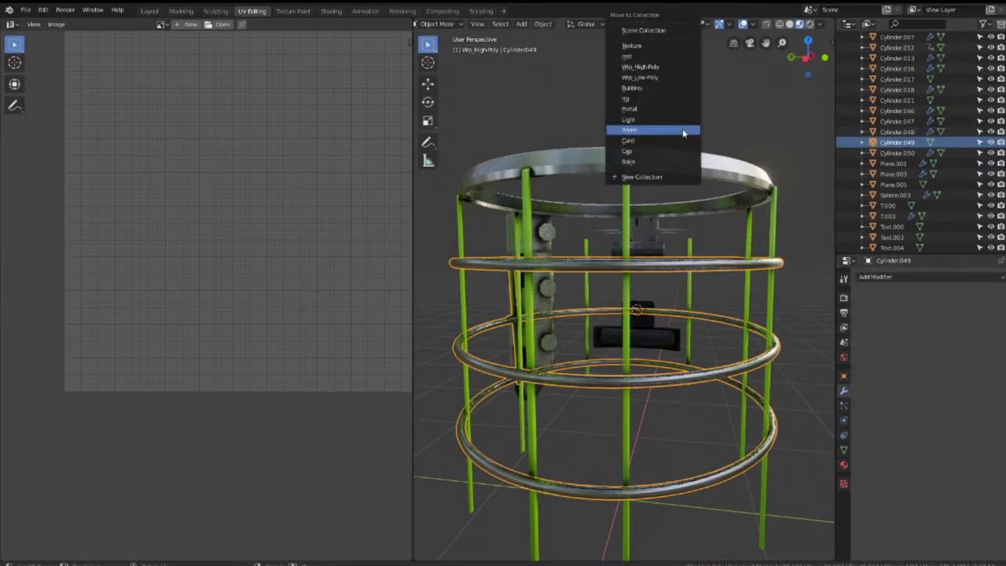
left_click(649, 161)
Collapse the Bubbles, rig, Porte, Cord, Cab and Circle collections in the outliner
scroll(931, 135, "down", 10)
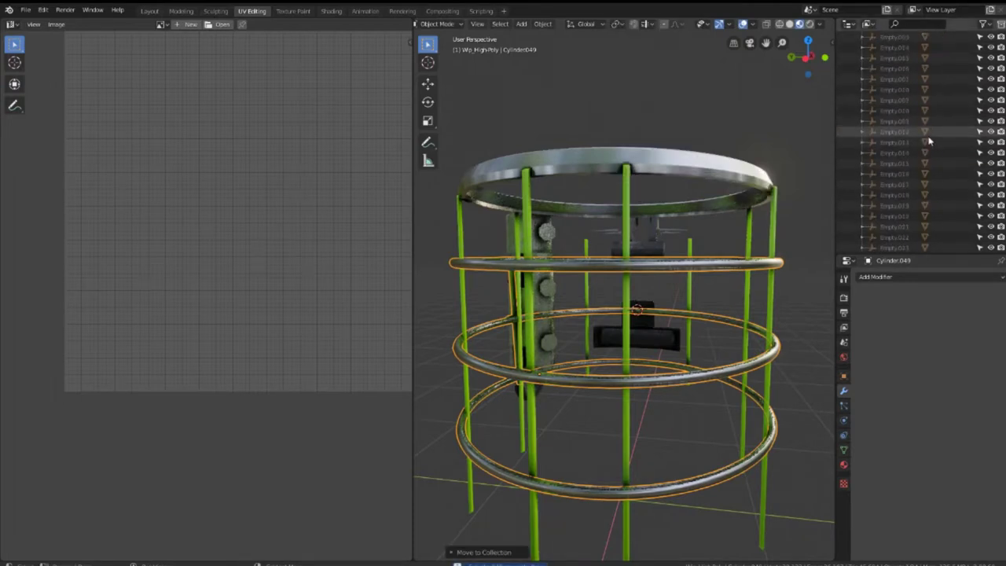
scroll(927, 131, "up", 6)
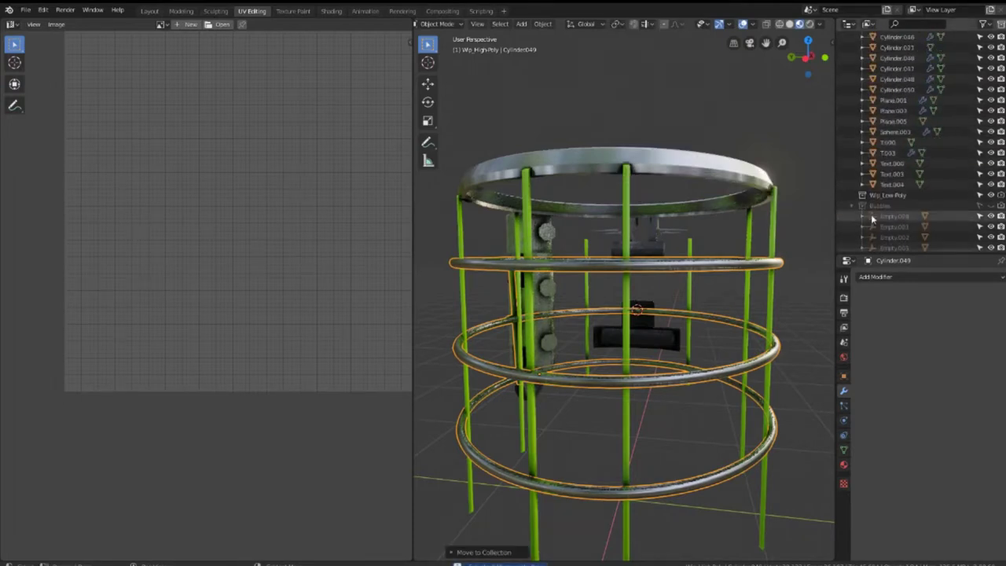
scroll(865, 226, "up", 3)
left_click(852, 163)
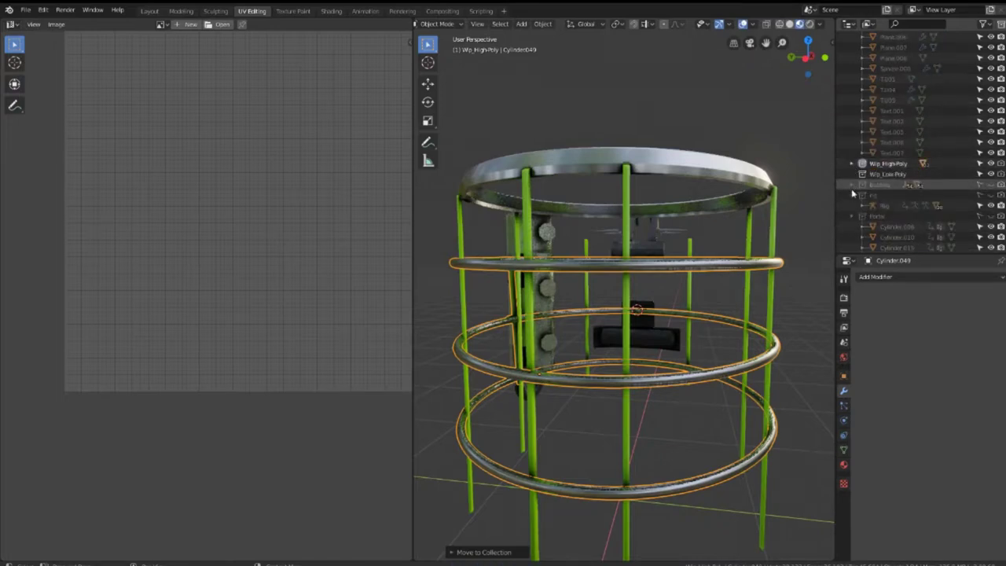
left_click(851, 195)
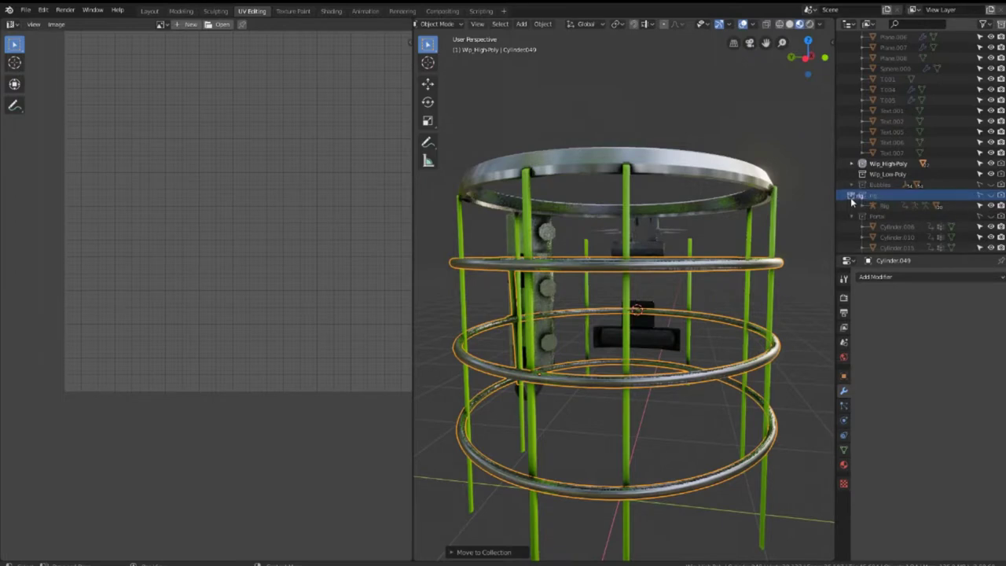
left_click(851, 197)
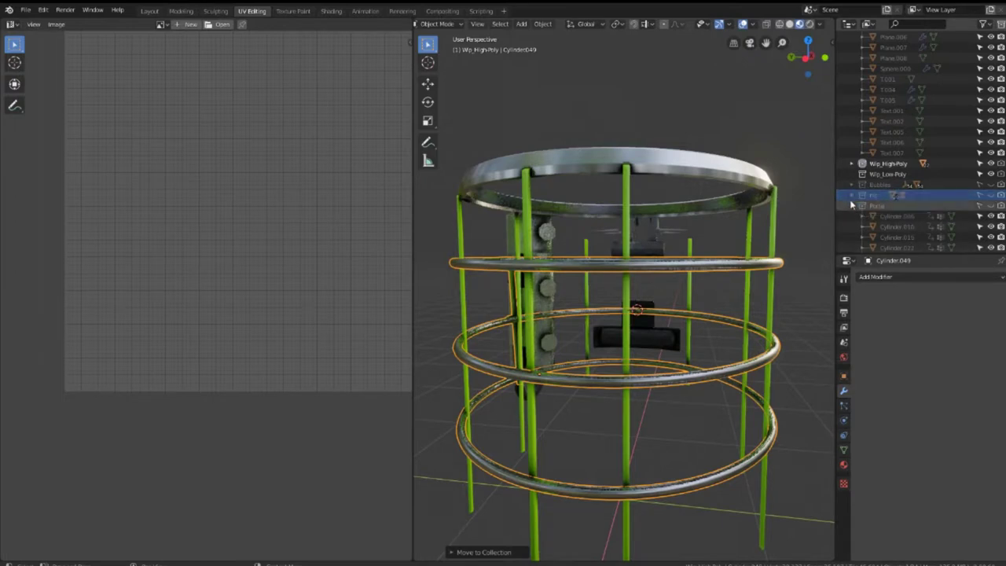
left_click(851, 206)
left_click(851, 216)
scroll(852, 237, "down", 2)
left_click(852, 216)
left_click(852, 195)
scroll(852, 222, "up", 2)
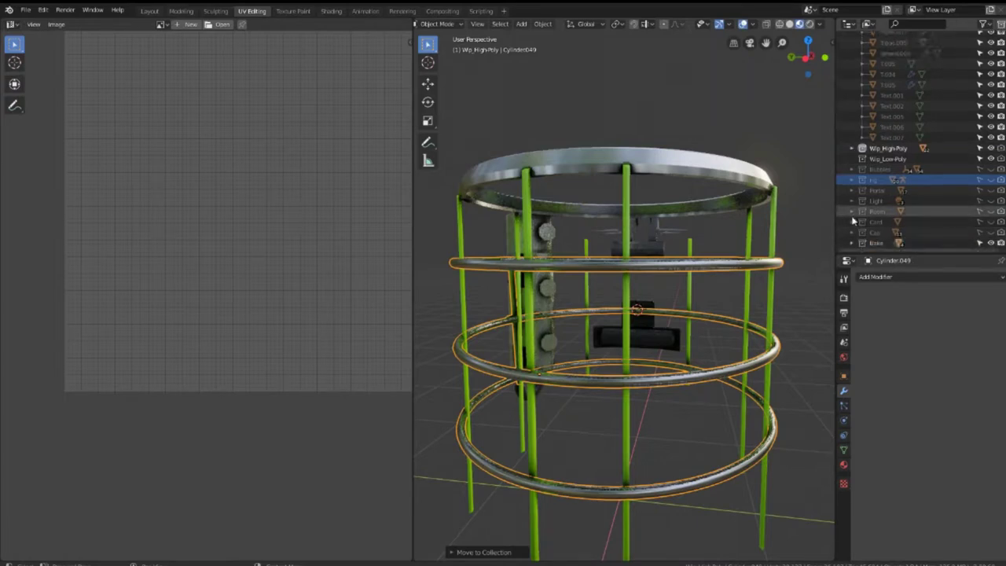
scroll(852, 110, "up", 10)
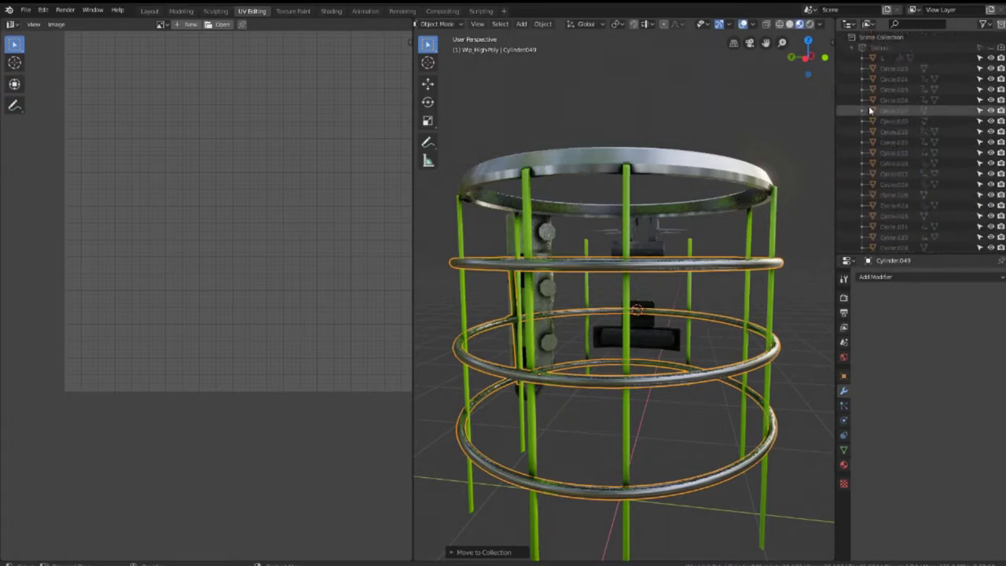
left_click(851, 48)
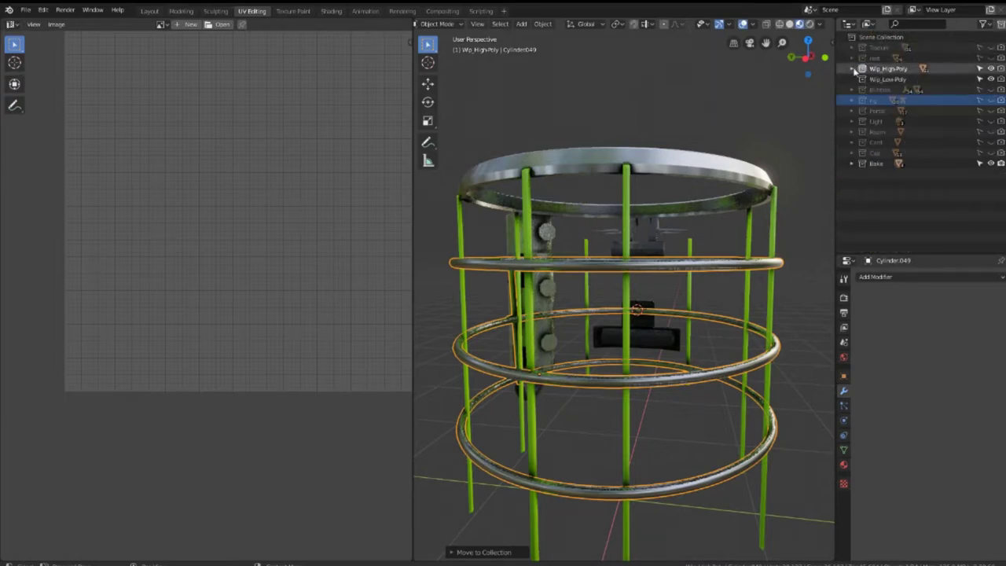
Hide Cylinder.049 and Low in the Bake collection, leaving High visible and selected
left_click(991, 164)
left_click(992, 164)
left_click(852, 163)
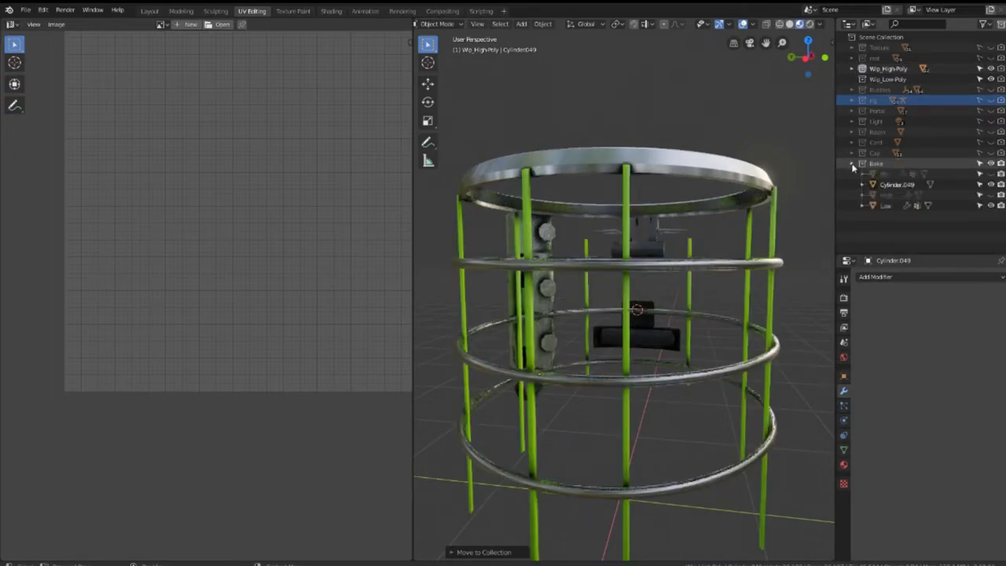
left_click(991, 184)
left_click(990, 184)
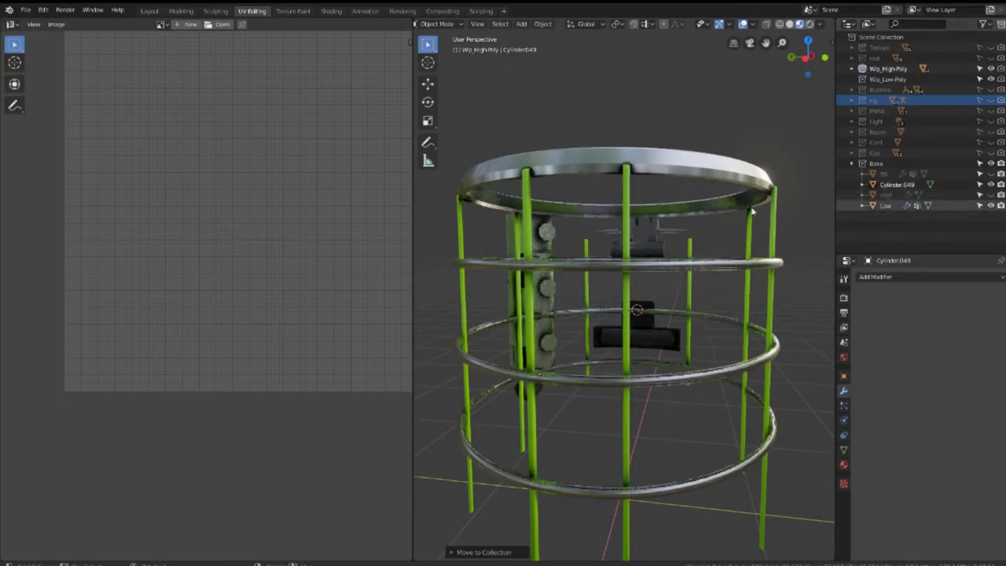
left_click(991, 184)
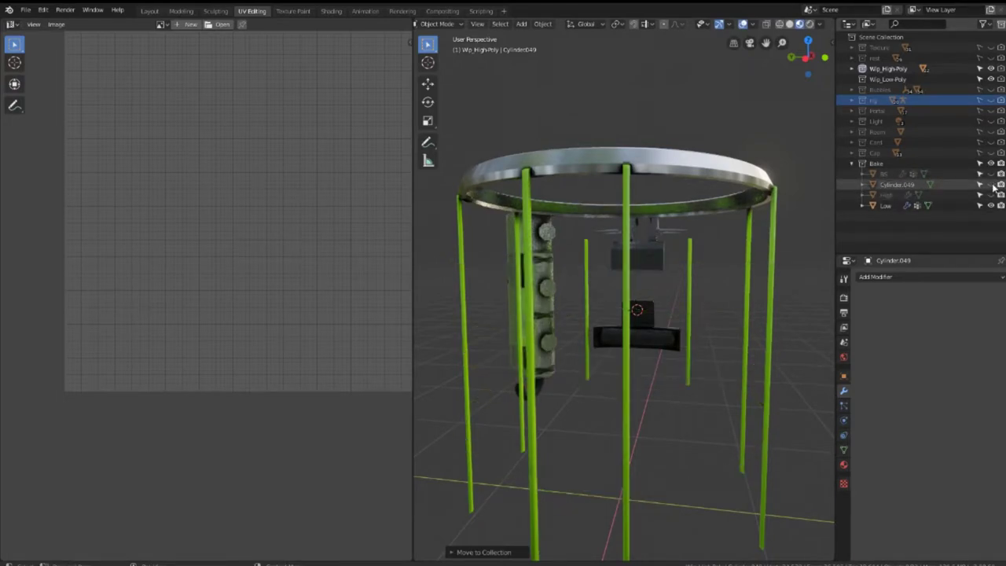
left_click(991, 205)
left_click(990, 194)
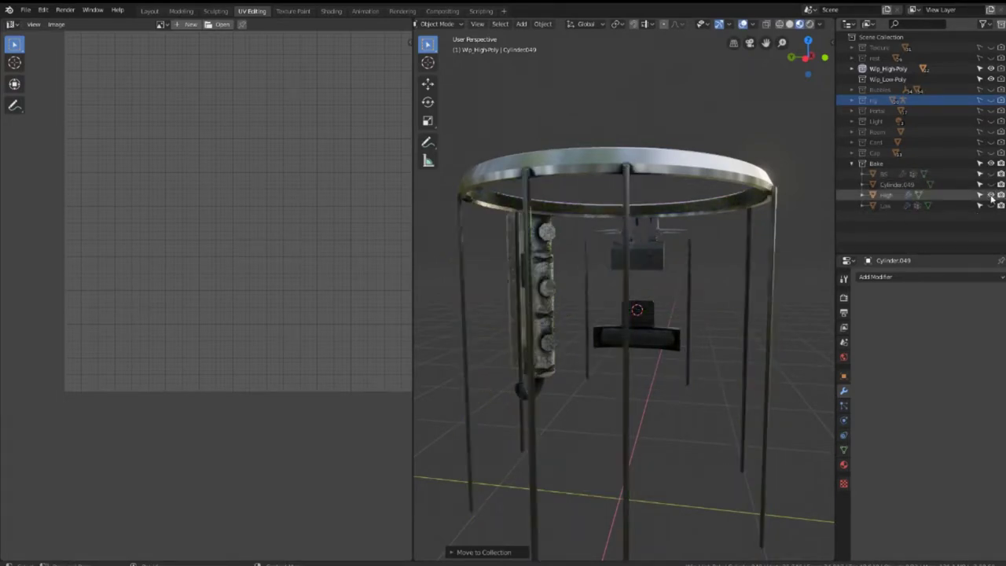
left_click(886, 194)
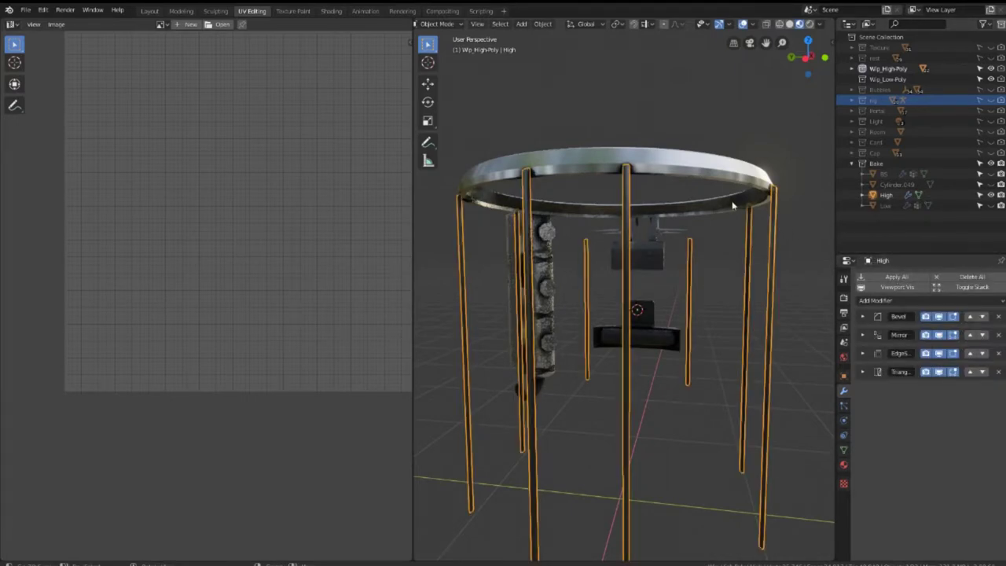
Orbit to a side view of the cage and duplicate the High object
scroll(754, 208, "up", 5)
mouse_move(754, 208)
middle_mouse_down()
mouse_move(788, 225)
mouse_move(632, 233)
mouse_move(489, 218)
mouse_move(655, 228)
mouse_move(764, 263)
mouse_move(785, 245)
mouse_move(718, 256)
mouse_move(677, 244)
mouse_move(667, 267)
mouse_move(691, 252)
mouse_move(655, 285)
mouse_move(692, 306)
mouse_move(676, 254)
mouse_move(680, 286)
middle_mouse_up()
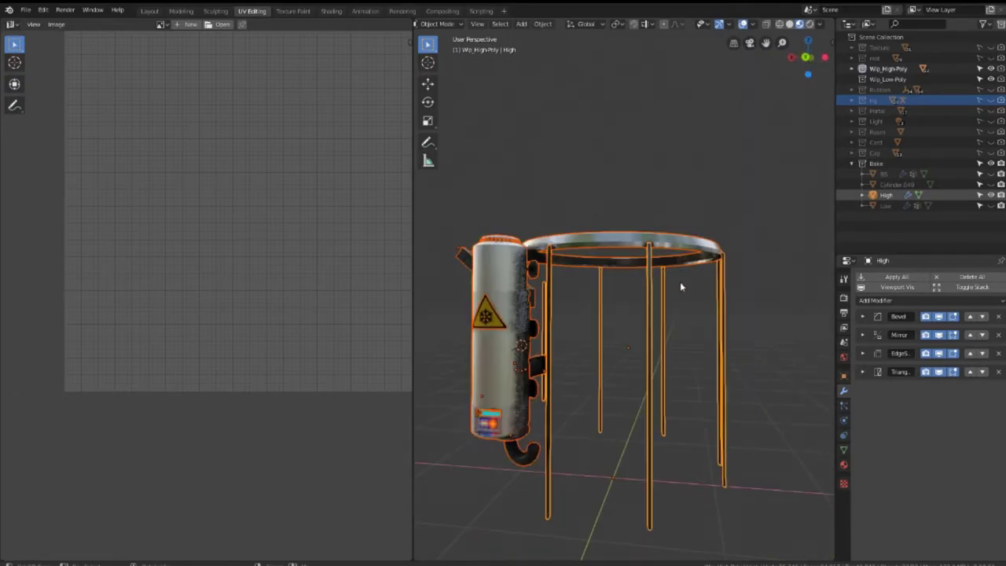
key("shift+d")
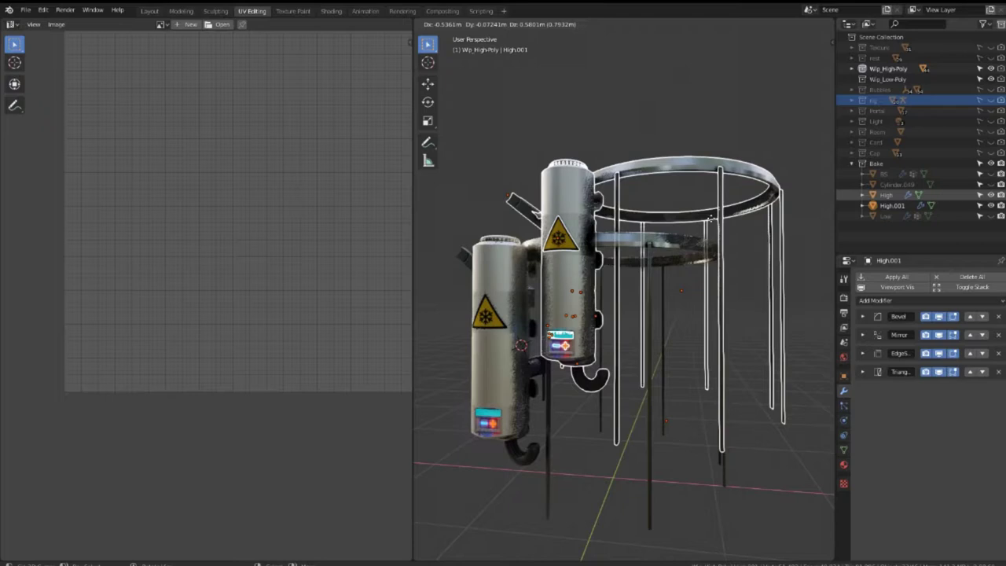
Keep the copy in place and make High.001 a single user of object and data
right_click(711, 220)
right_click(663, 184)
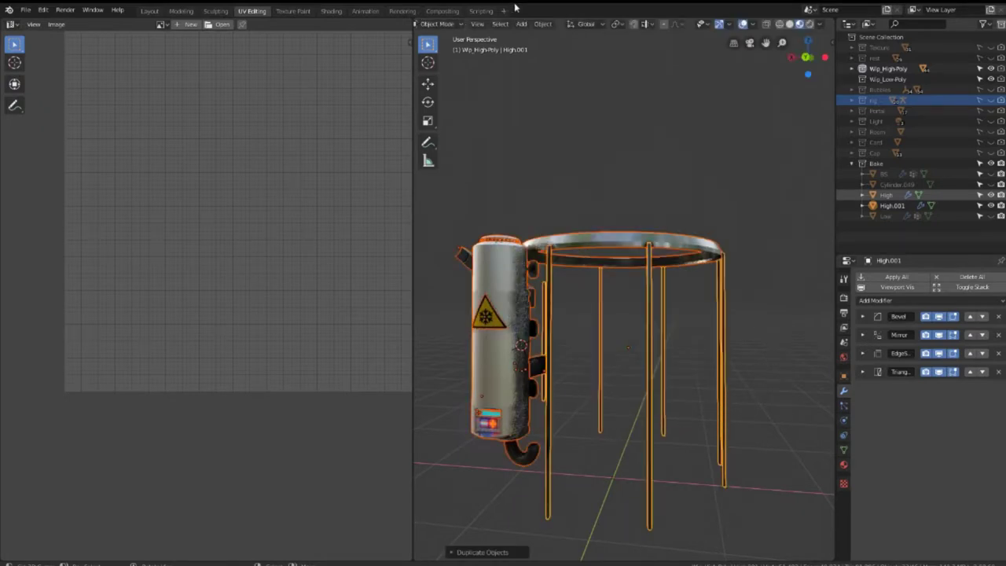
left_click(543, 23)
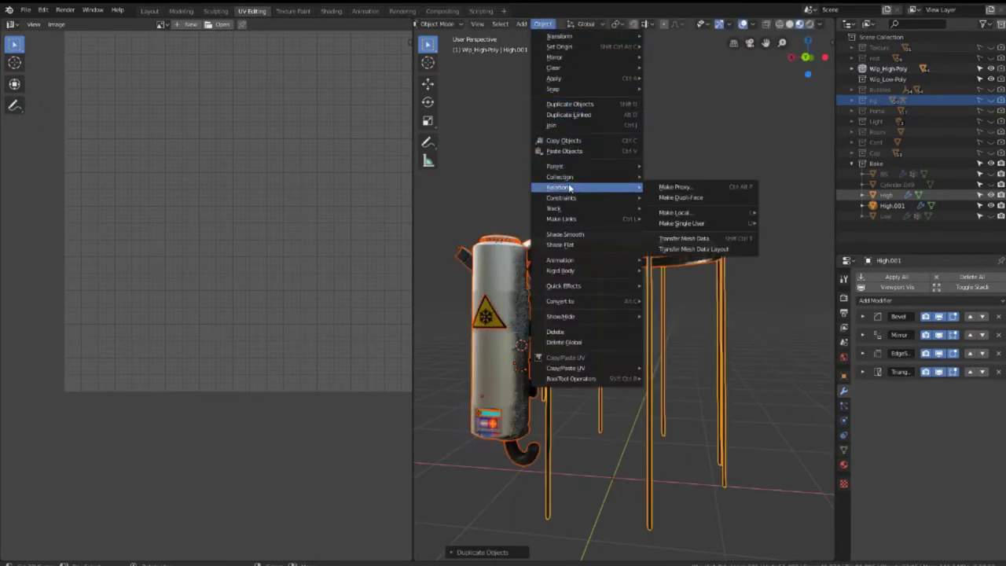
mouse_move(559, 187)
mouse_move(681, 223)
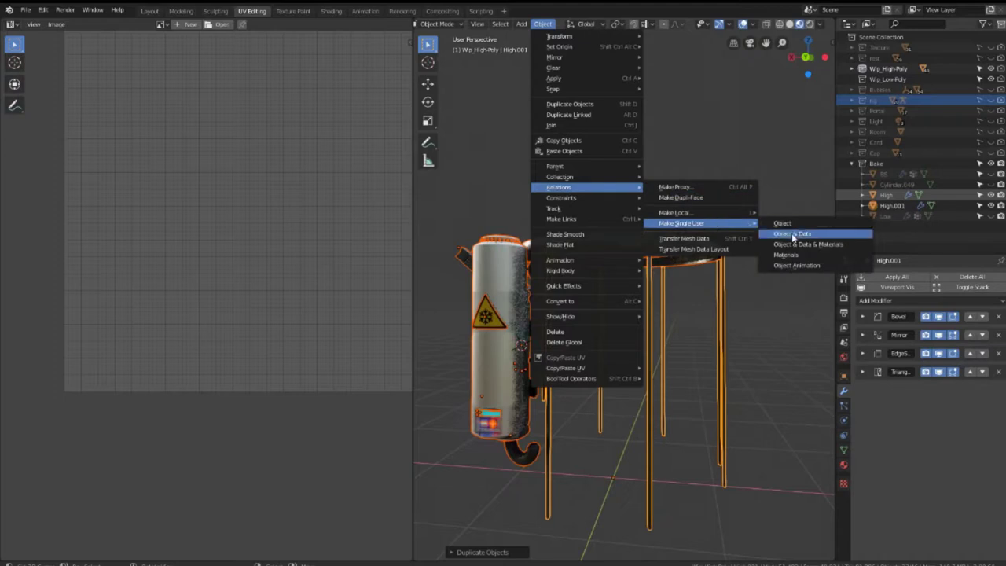
left_click(800, 234)
Apply all modifiers on High.001, then select the original High to check its stack
right_click(699, 193)
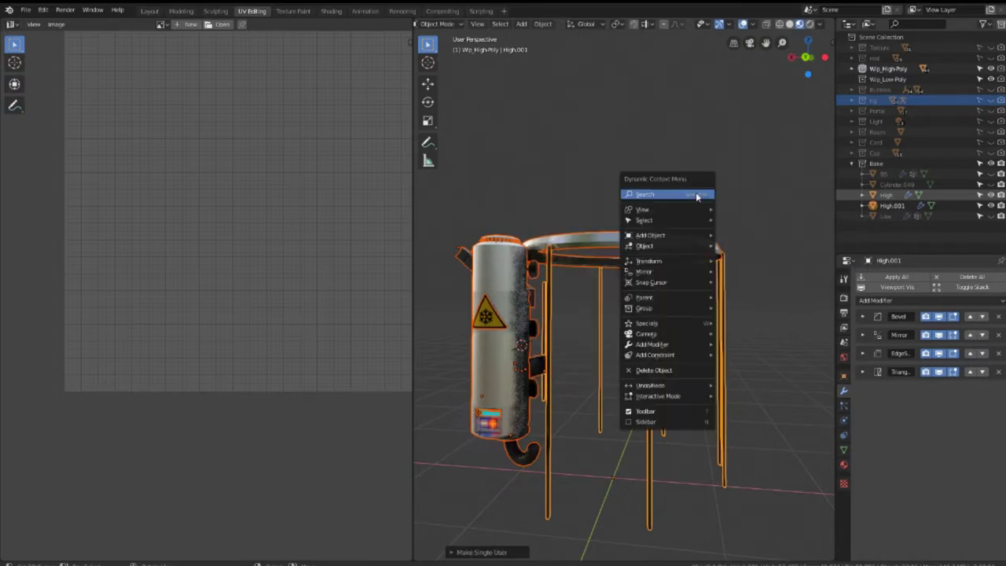
key("F3")
type("a")
key("BackSpace")
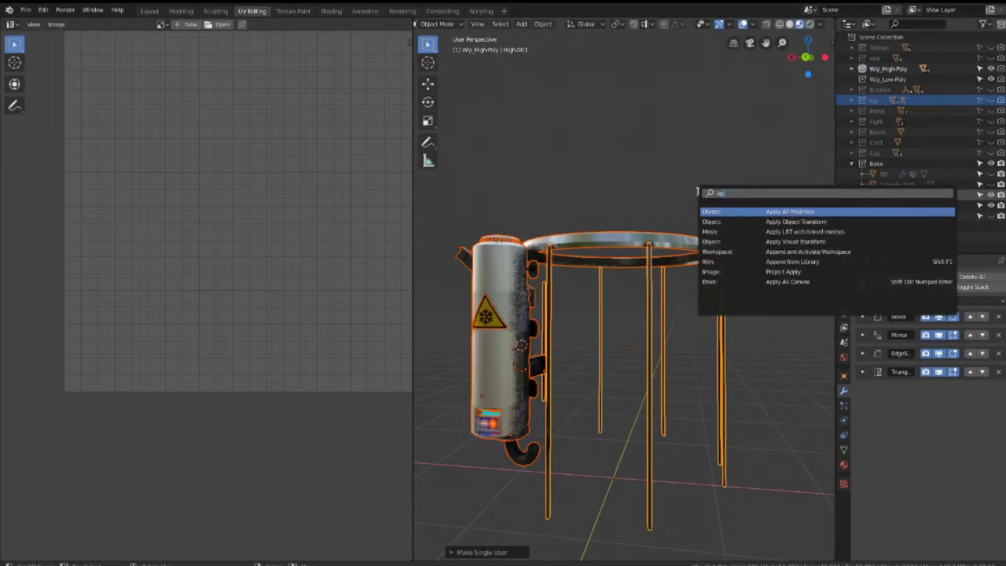
key("Down")
key("Up")
key("Return")
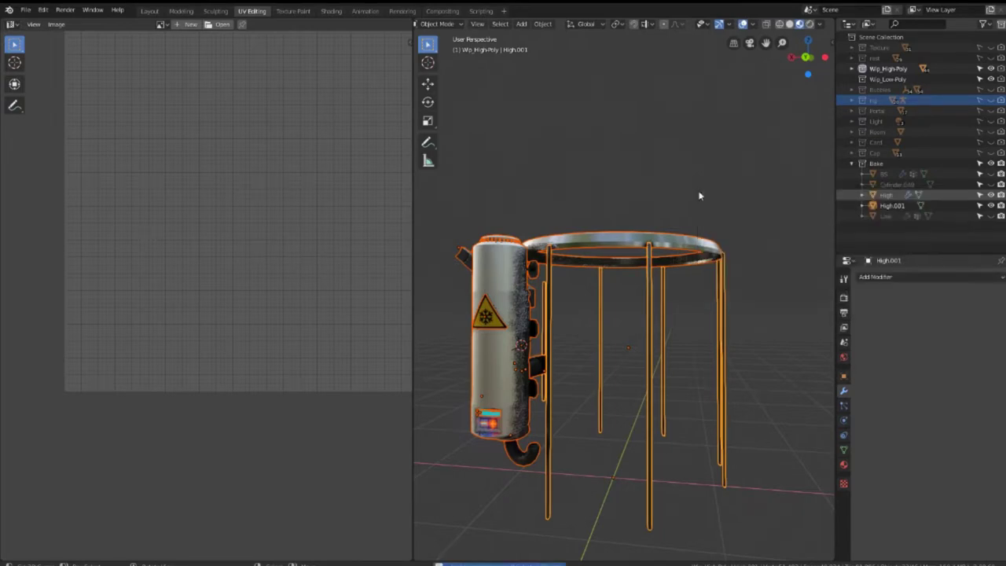
mouse_move(639, 221)
middle_mouse_down()
mouse_move(623, 265)
mouse_move(563, 294)
middle_mouse_up()
left_click(585, 414)
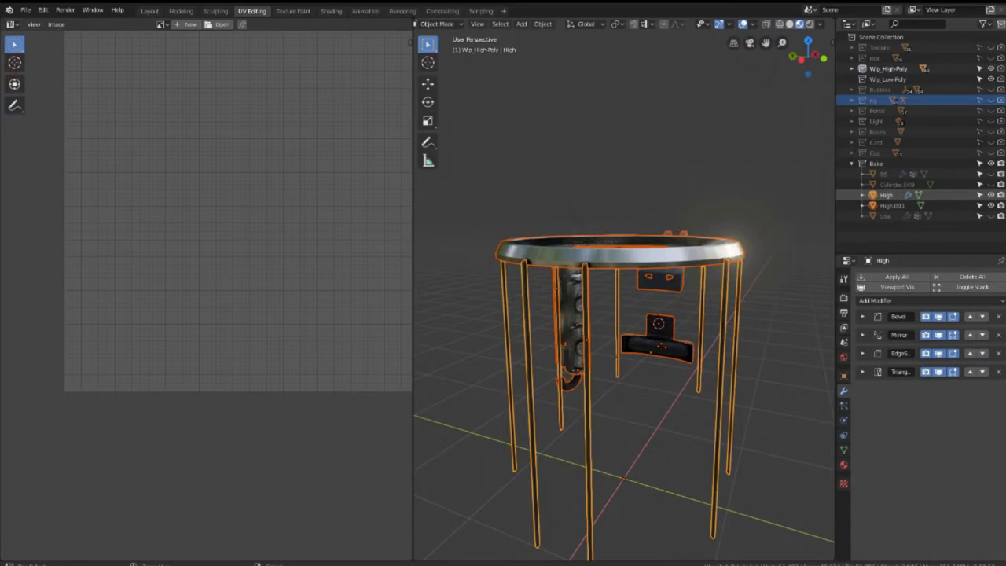
Restore the previous part arrangement and apply all modifiers on the cage rods
scroll(723, 202, "up", 3)
middle_click_drag(780, 152, 647, 186)
scroll(658, 184, "up", 2)
key("ctrl+shift+z")
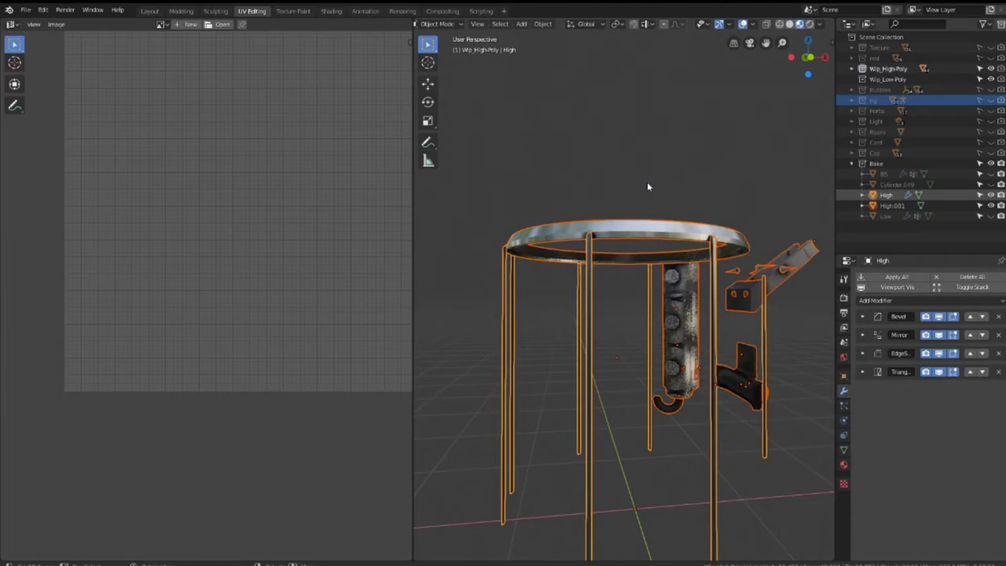
mouse_move(662, 240)
middle_mouse_down()
mouse_move(573, 250)
mouse_move(623, 280)
middle_mouse_up()
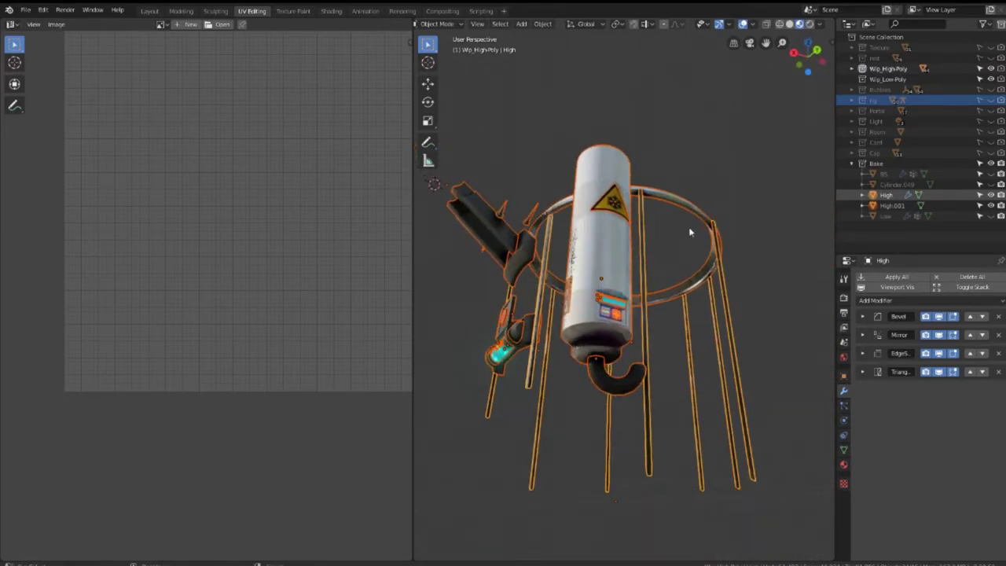
right_click(689, 229)
key("F3")
type("a")
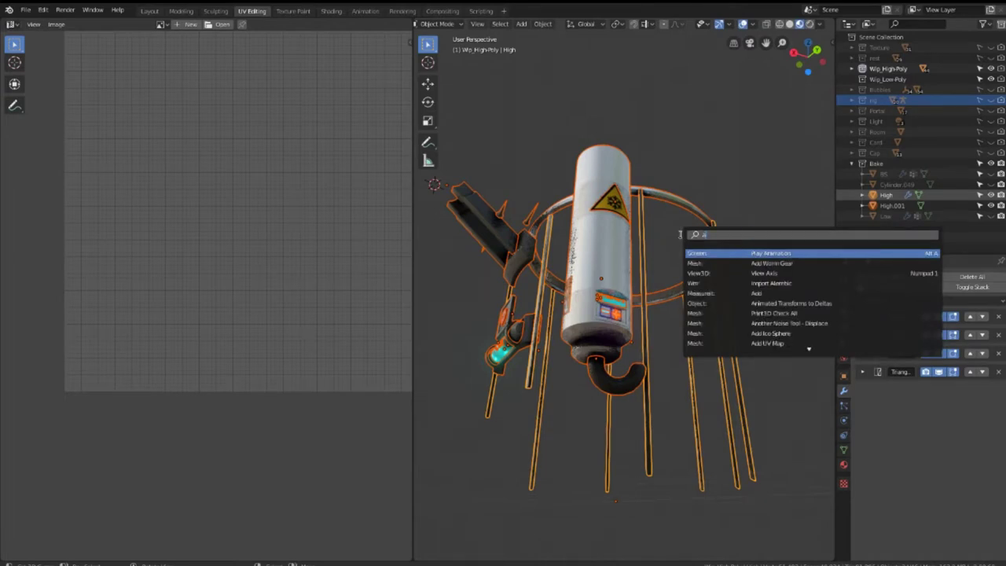
type("pply")
left_click(789, 253)
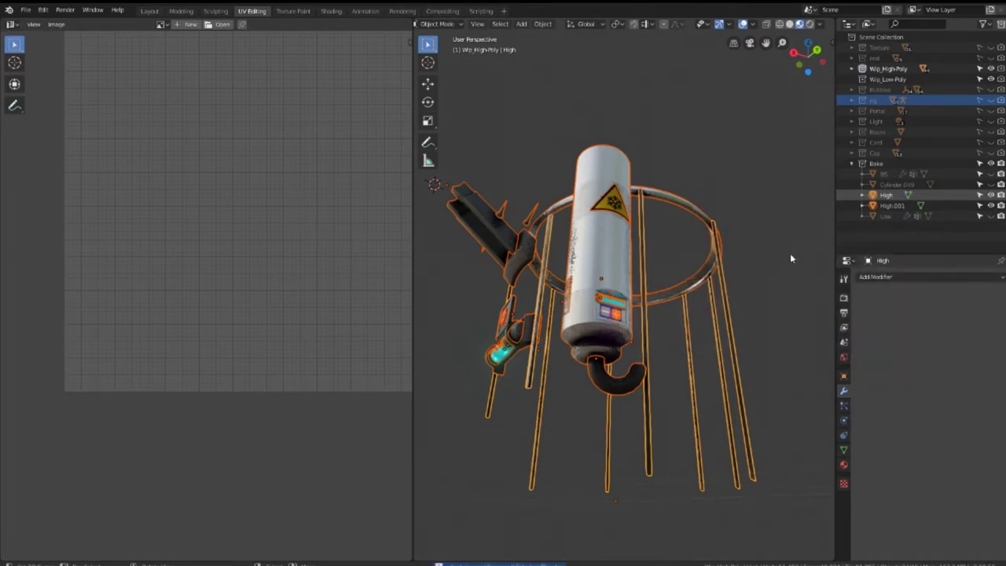
Apply all modifiers on the cage ring
left_click(715, 245)
left_click(721, 270)
left_click(709, 225)
middle_click_drag(707, 226, 714, 243)
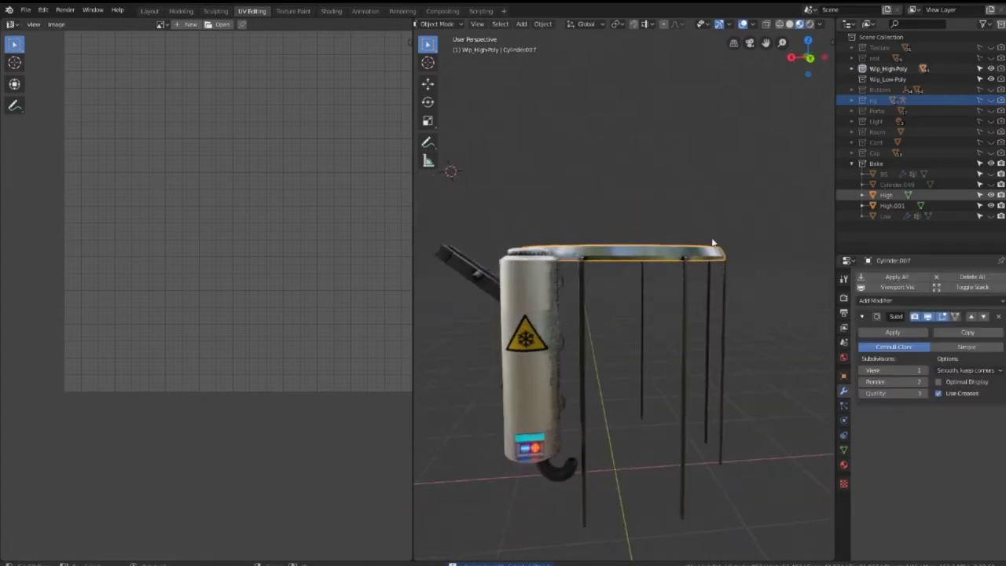
right_click(712, 241)
left_click(712, 239)
left_click(776, 254)
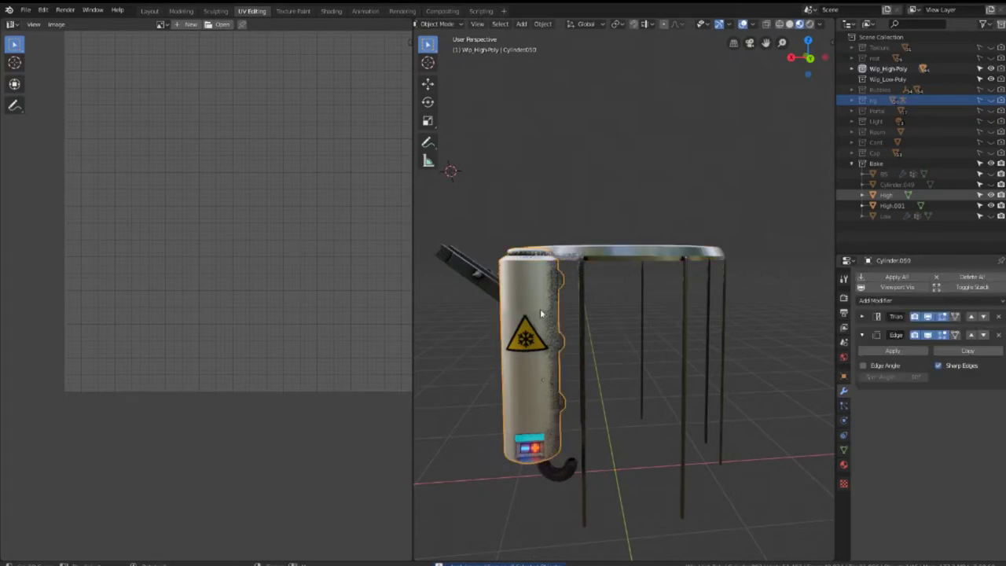
Apply all modifiers on the canister Cylinder.050 and on the stand object High
left_click(534, 369)
middle_click_drag(534, 369, 570, 287)
right_click(569, 287)
left_click(570, 288)
left_click(635, 307)
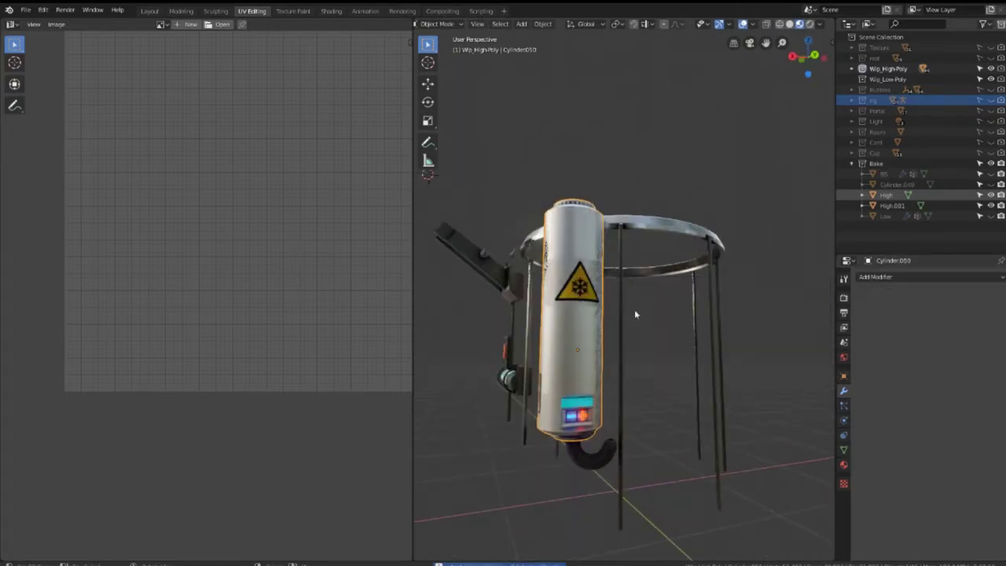
left_click(632, 330)
right_click(623, 322)
left_click(622, 322)
left_click(712, 343)
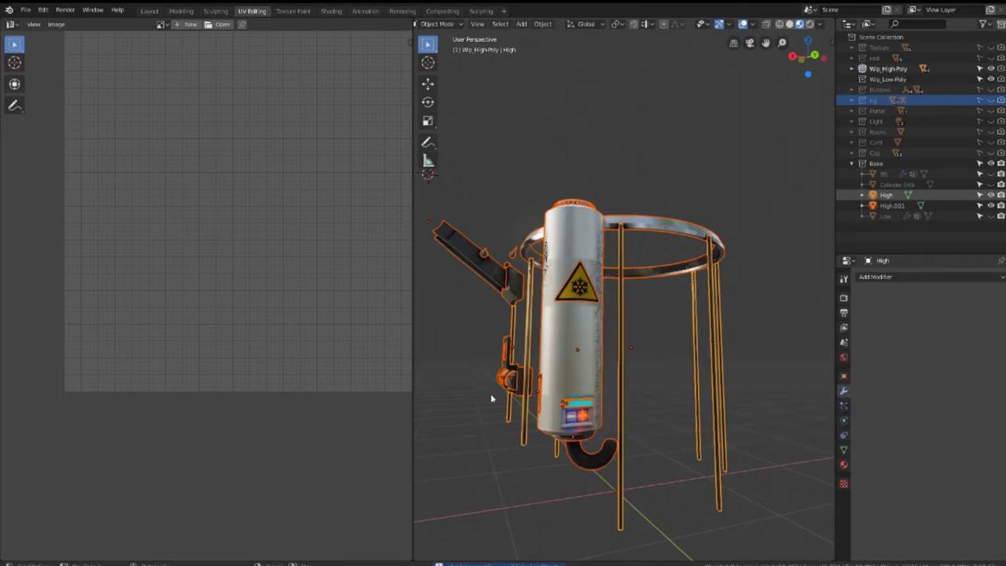
Select the button and CO2 panel T000 and orbit in closer to it
left_click(533, 408)
middle_click_drag(585, 456, 644, 448)
left_click(579, 389)
left_click(581, 377)
scroll(638, 355, "up", 5)
middle_click_drag(638, 355, 626, 392)
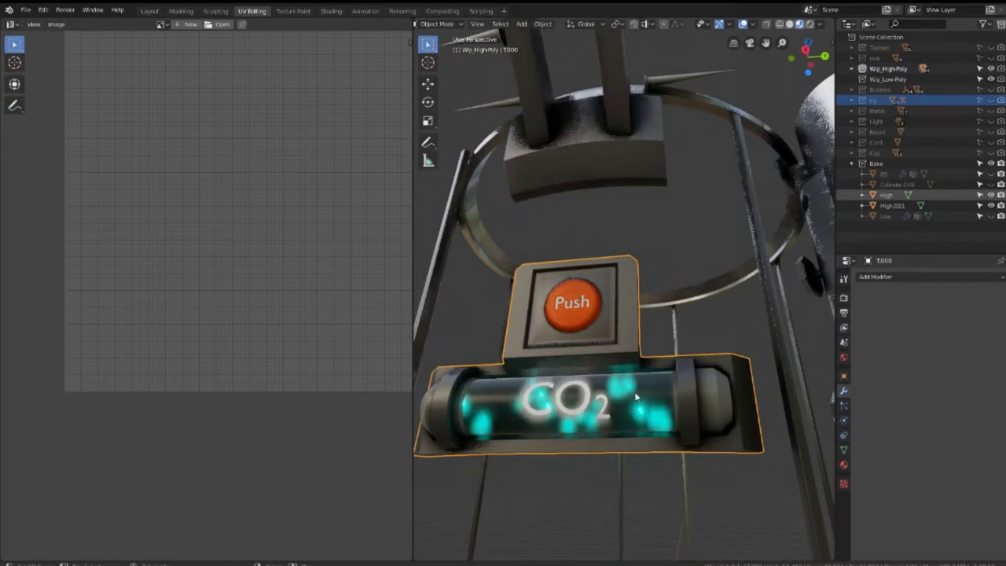
Unhide all objects and test visibility of the Wip_Low-Poly and Wip_High-Poly collections
left_click(652, 376)
key("alt+h")
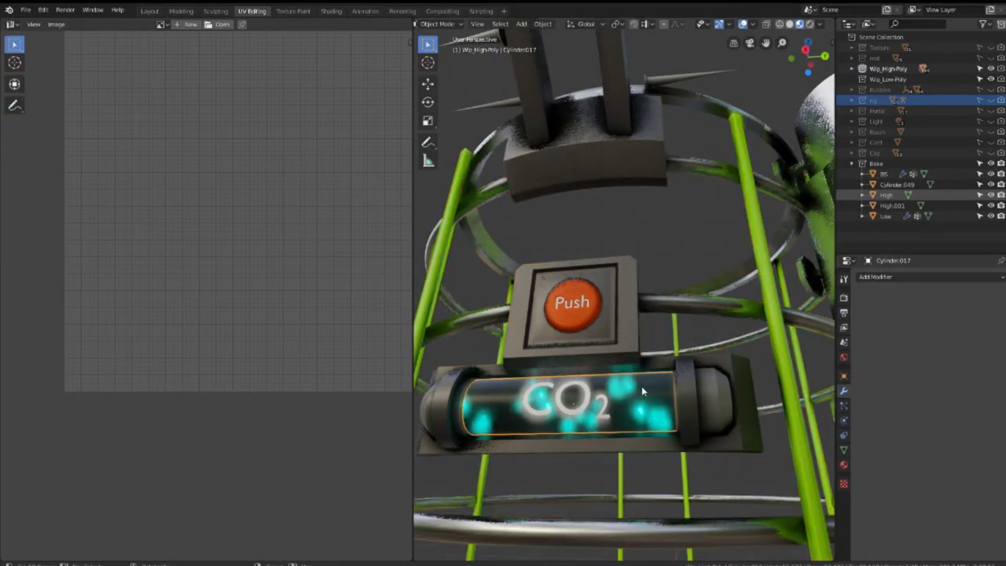
scroll(641, 386, "down", 4)
scroll(641, 386, "down", 2)
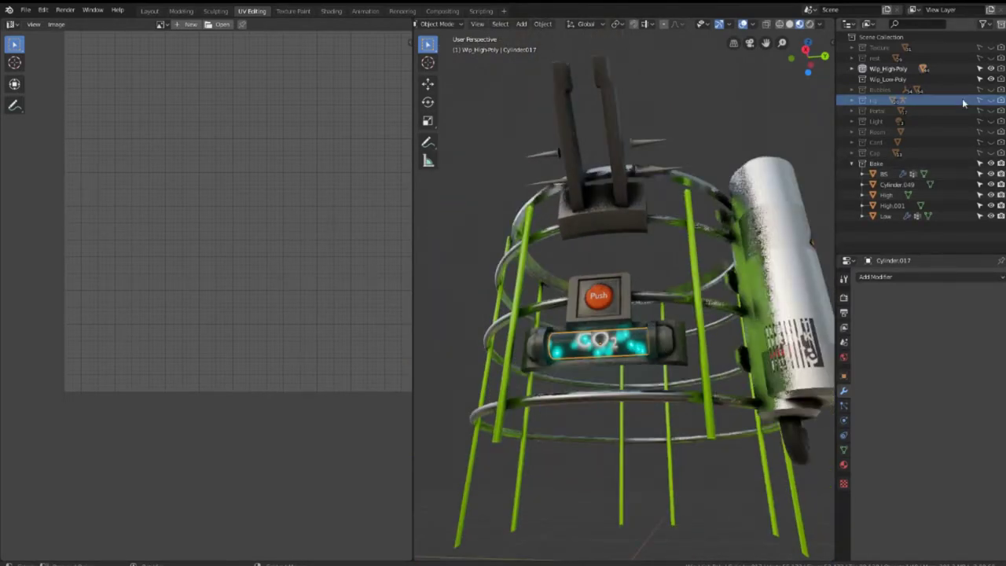
left_click(989, 80)
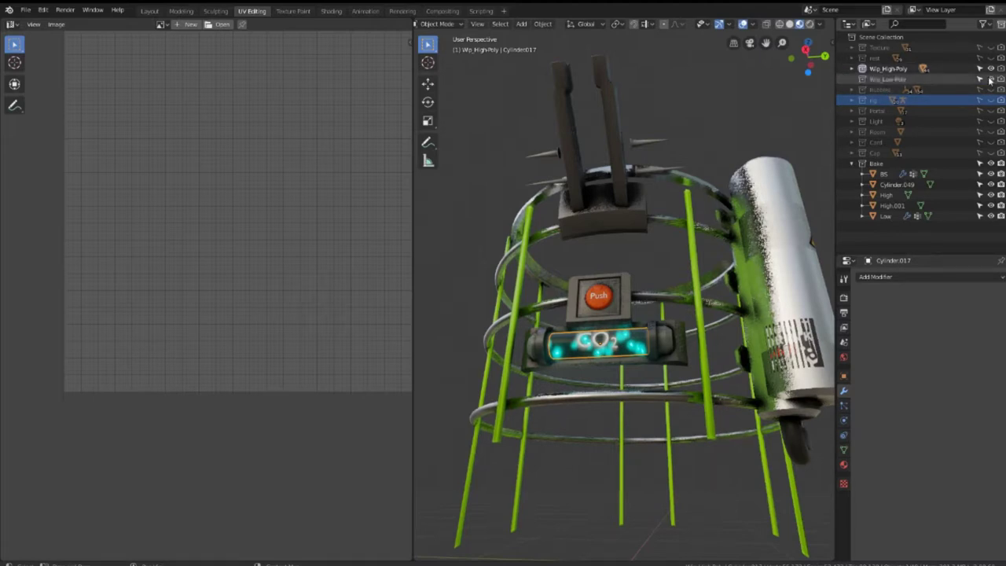
left_click(989, 79)
left_click(990, 69)
left_click(990, 69)
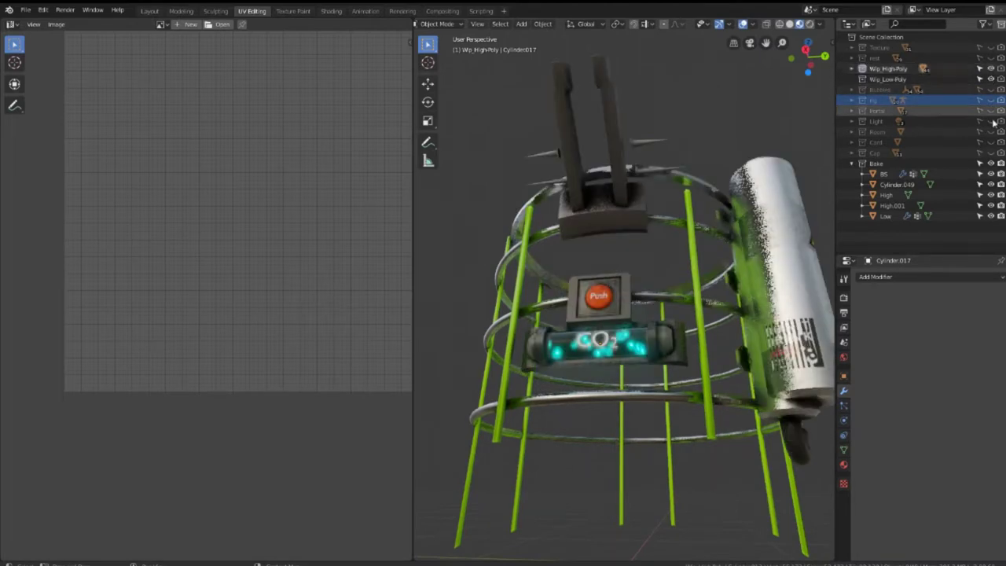
Check the Bake collection, rings and High by toggling their visibility; show High.001
left_click(991, 164)
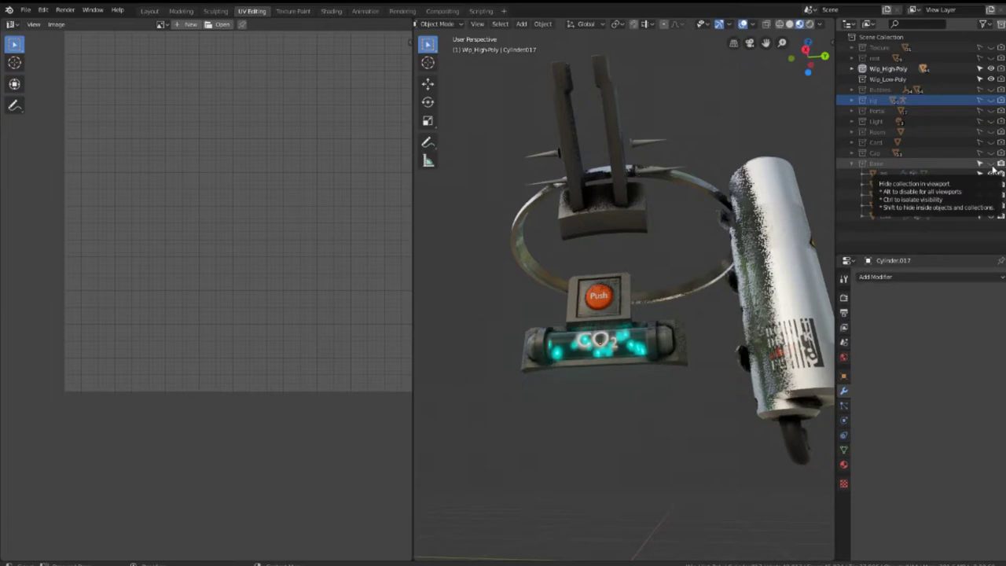
left_click(991, 163)
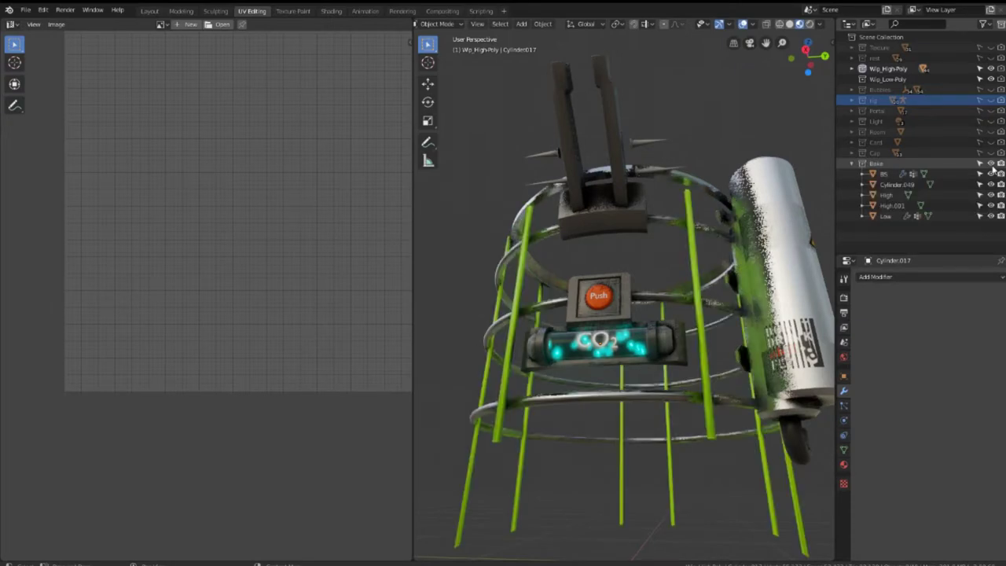
left_click(991, 184)
left_click(990, 183)
left_click(991, 195)
left_click(991, 195)
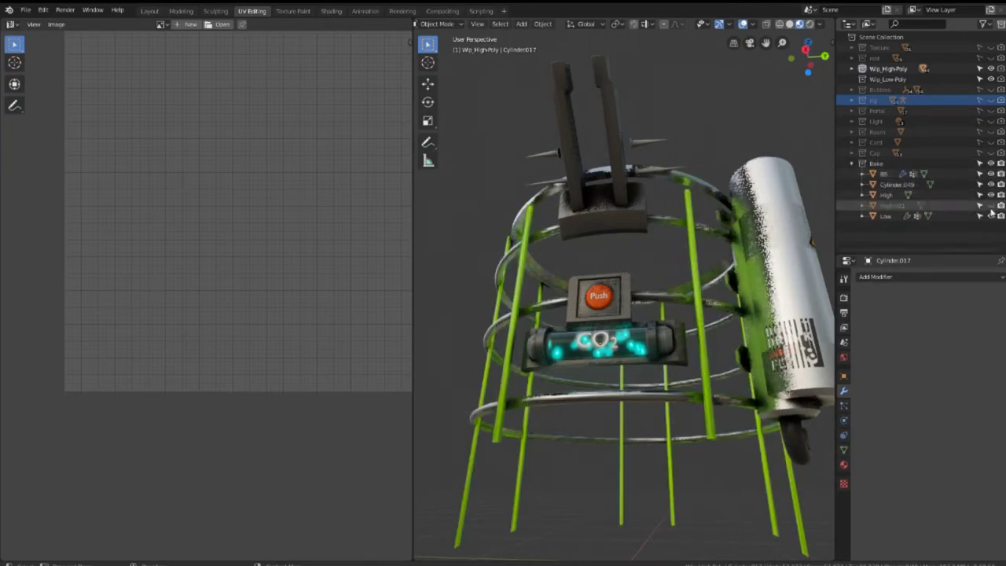
left_click(990, 205)
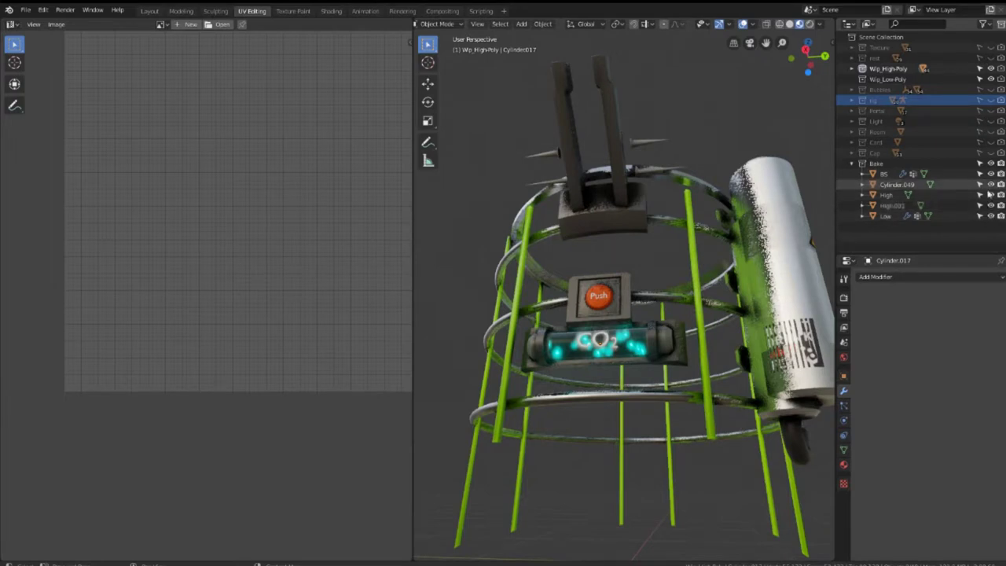
Hide Wip_Low-Poly plus BS, Cylinder.049, High, High.001 and Low, keeping Wip_High-Poly visible
left_click(990, 79)
left_click(990, 68)
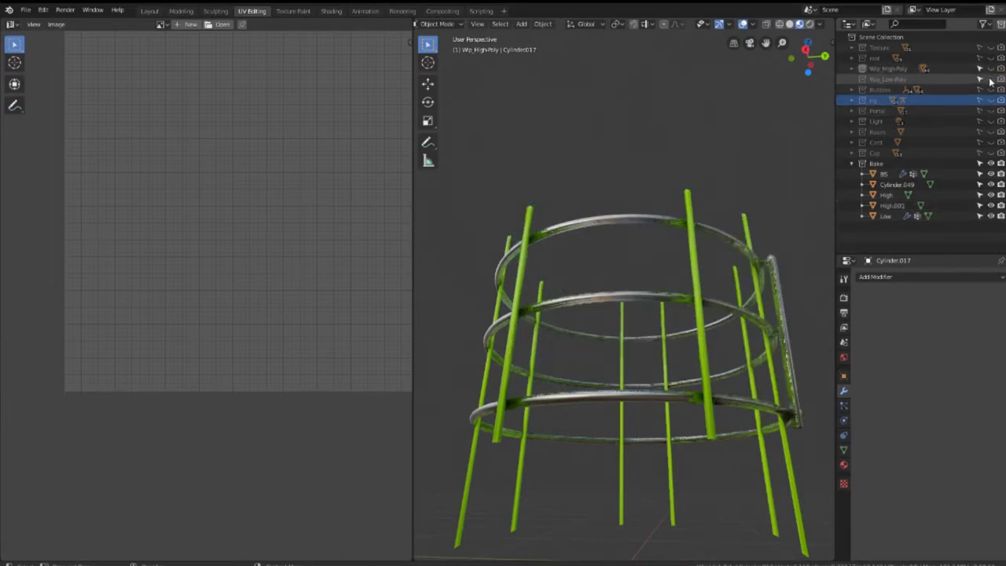
left_click(990, 80)
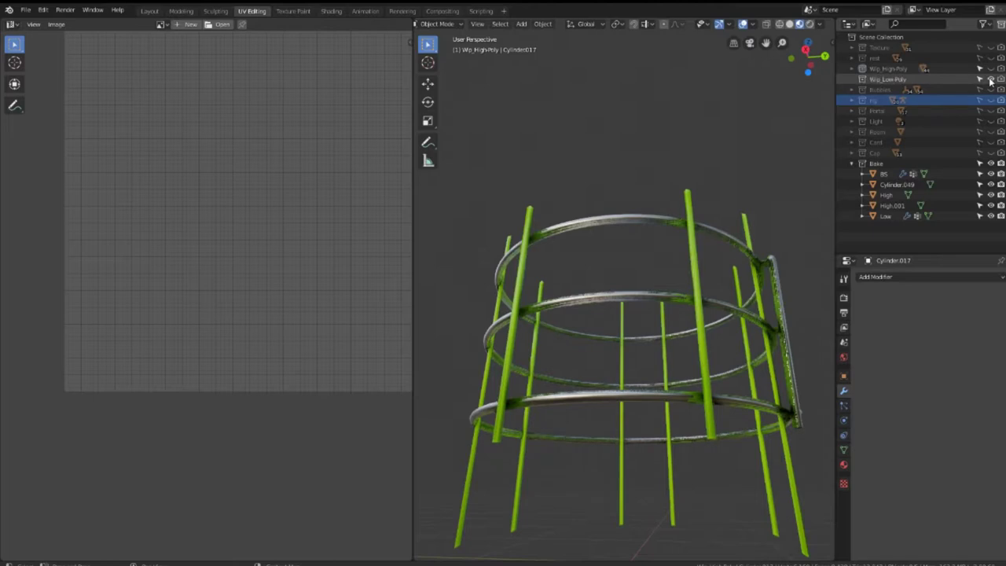
left_click(990, 79)
left_click(990, 69)
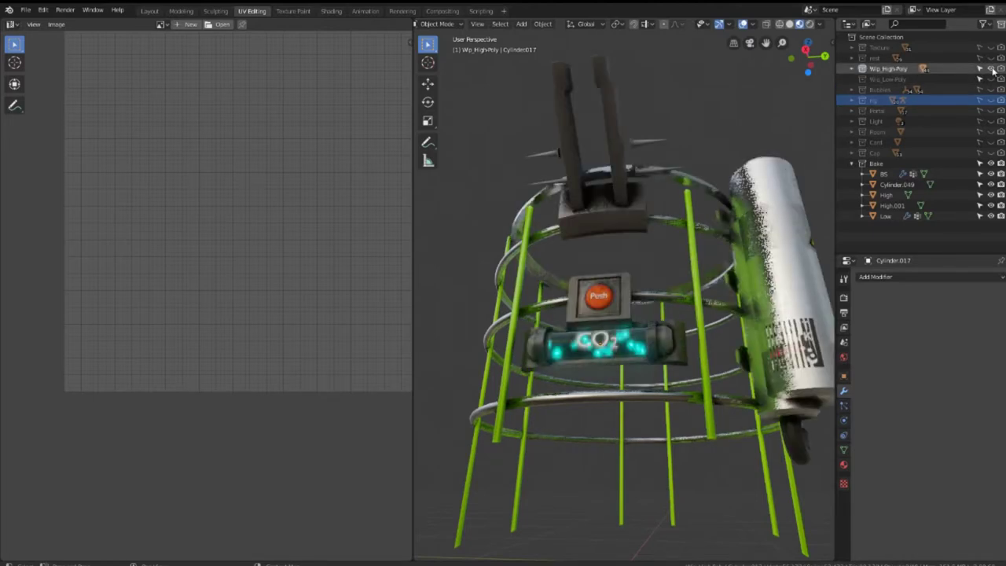
scroll(680, 188, "down", 3)
mouse_move(680, 188)
middle_mouse_down()
mouse_move(617, 213)
mouse_move(665, 184)
mouse_move(718, 195)
middle_mouse_up()
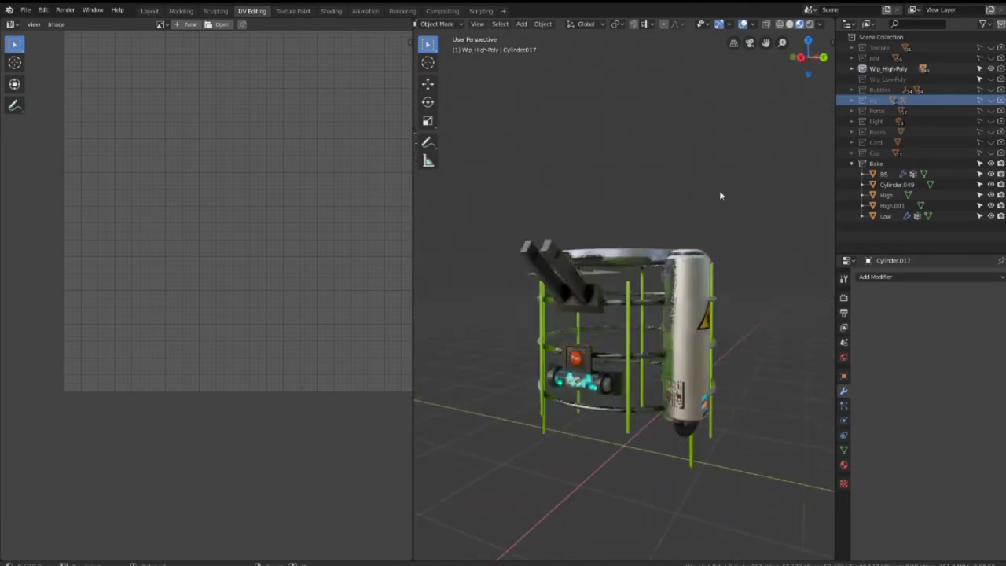
mouse_move(991, 173)
left_mouse_down()
mouse_move(988, 217)
mouse_move(991, 184)
left_mouse_up()
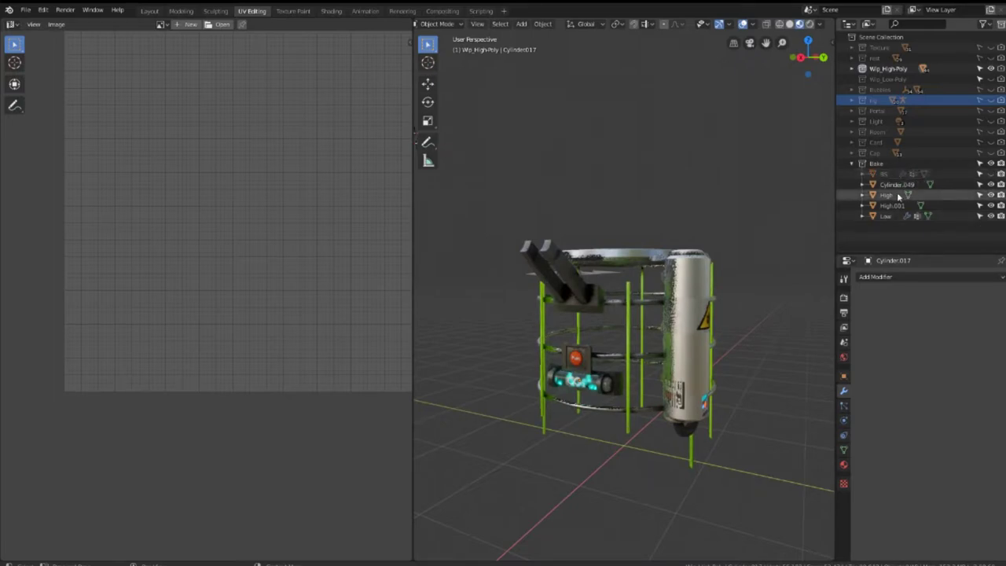
left_click(990, 216)
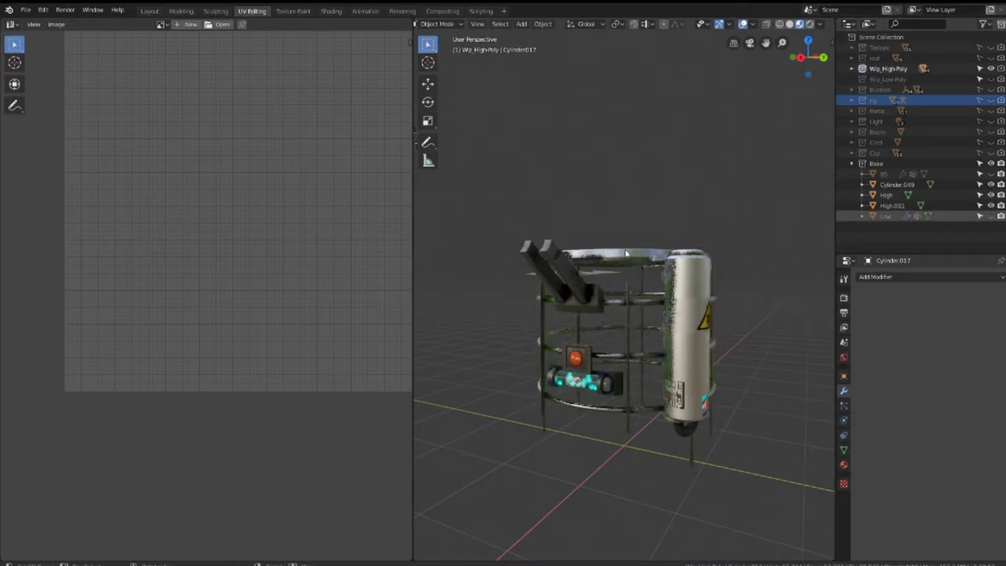
middle_click_drag(534, 189, 579, 209)
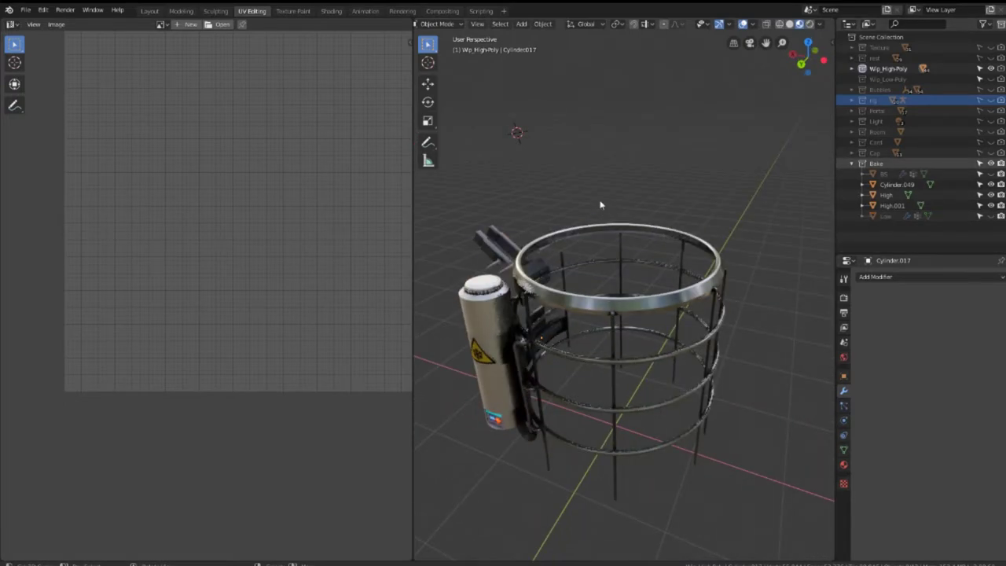
Move all visible objects into the Bake collection and make that collection active
key("a")
key("m")
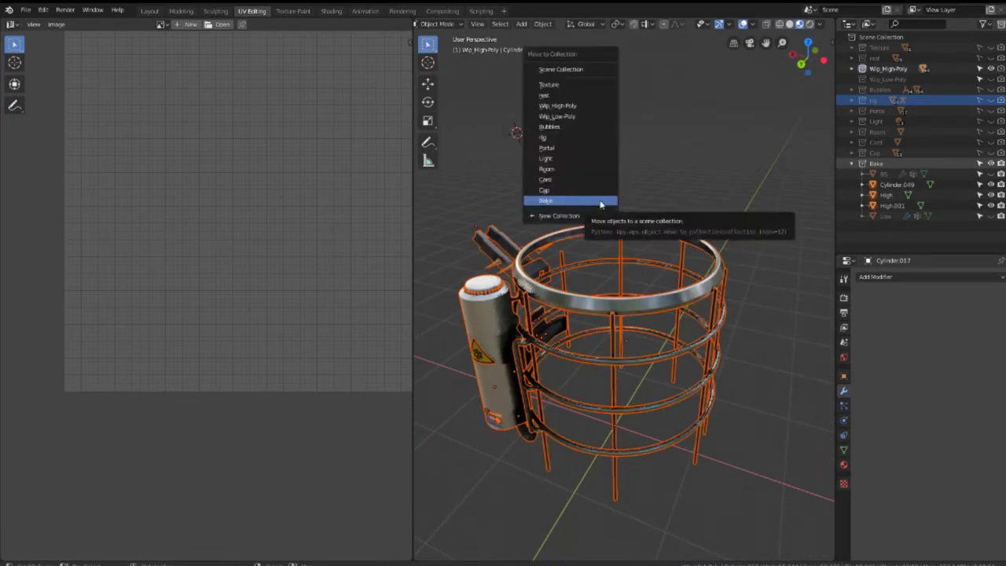
left_click(600, 201)
scroll(939, 112, "down", 2)
scroll(939, 112, "up", 2)
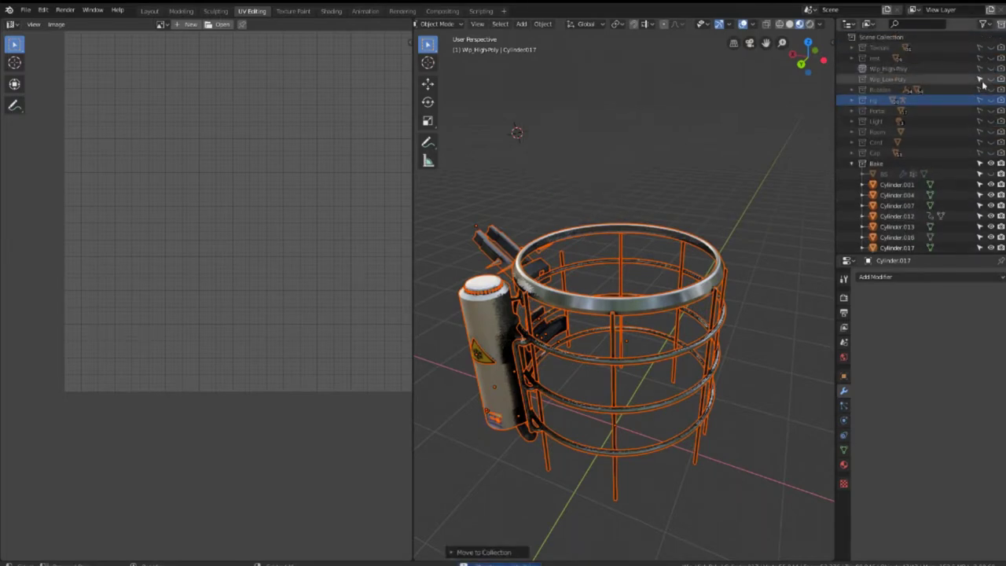
scroll(980, 86, "down", 2)
middle_click_drag(700, 244, 676, 196)
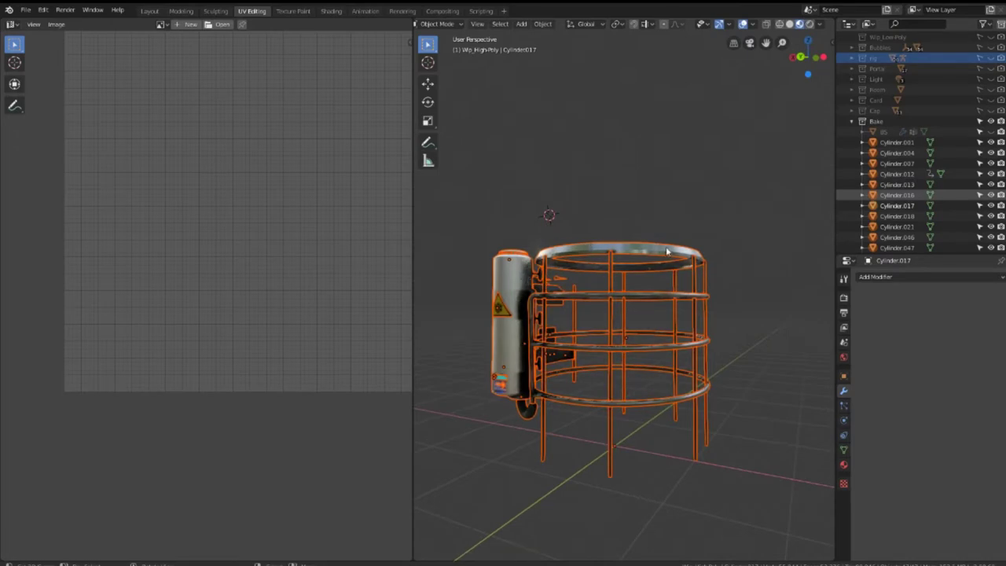
left_click(896, 121)
Select the handle piece Cylinder.004 on the far side of the cage
left_click(636, 251, "shift")
right_click(638, 245)
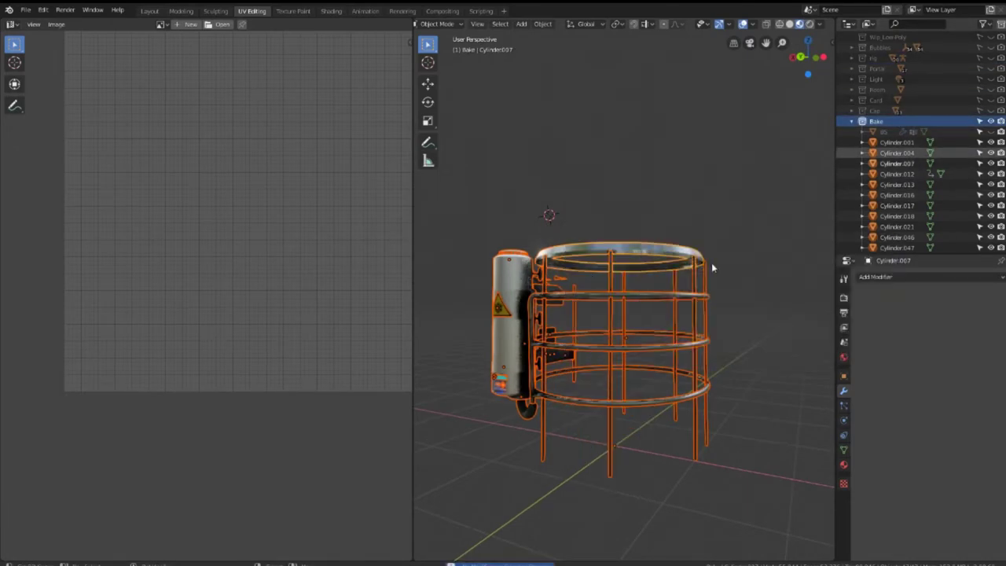
middle_click_drag(711, 268, 566, 296)
left_click(564, 297)
left_click(566, 299)
scroll(568, 299, "up", 2)
scroll(568, 300, "up", 2)
left_click(567, 305)
middle_click_drag(567, 305, 570, 299)
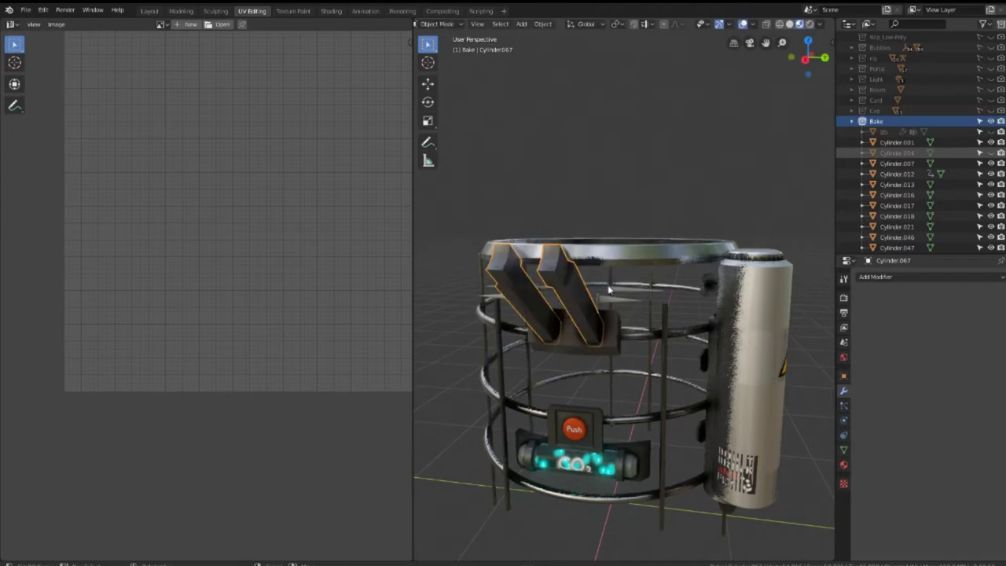
Delete Cylinder.004 and toggle the Bake collection's visibility to check the result
key("x")
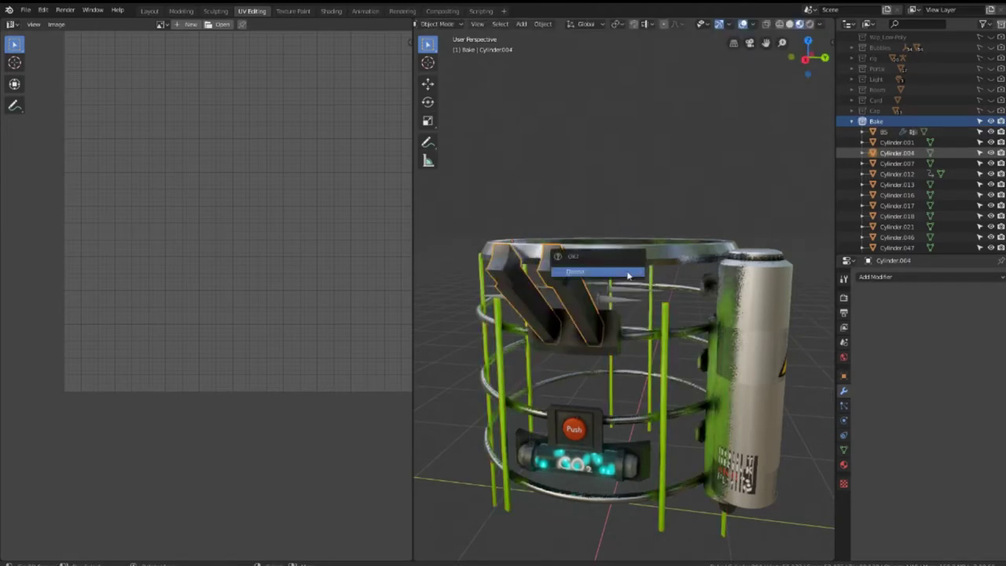
left_click(570, 259)
left_click(991, 122)
left_click(990, 121)
mouse_move(667, 260)
middle_mouse_down()
mouse_move(560, 256)
mouse_move(628, 254)
middle_mouse_up()
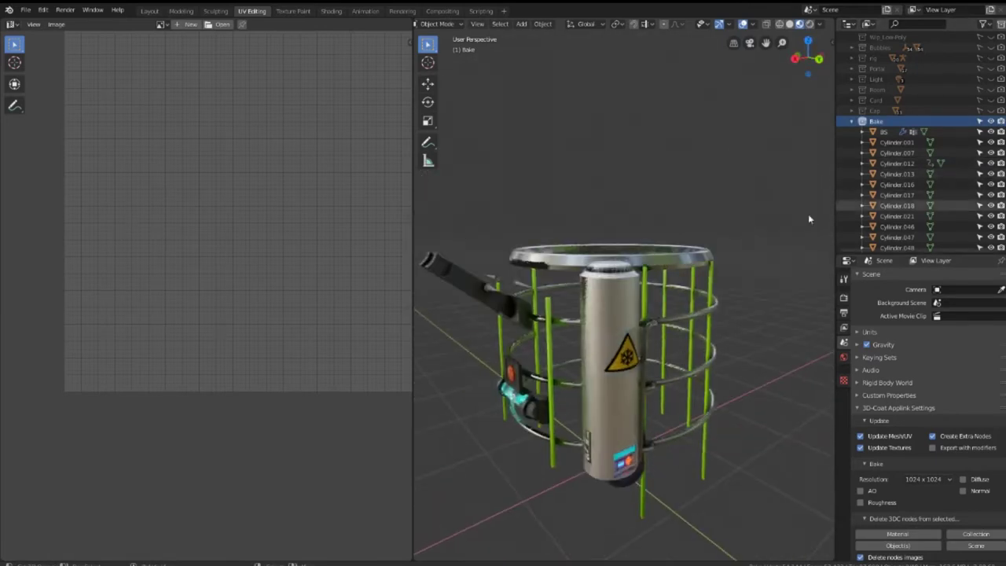
Hide the Bake model and reveal it again
scroll(935, 165, "down", 3)
scroll(935, 165, "up", 2)
scroll(936, 165, "up", 5)
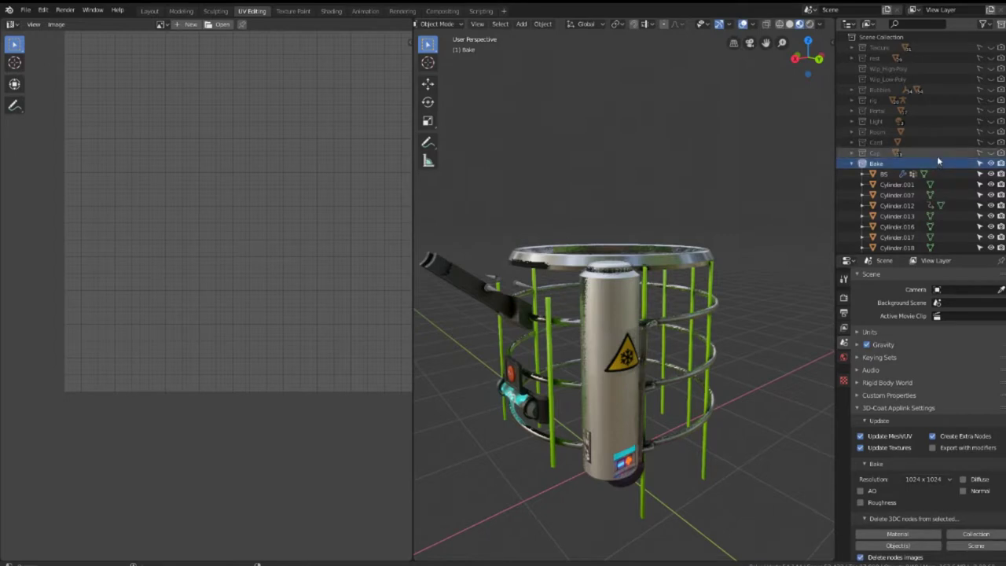
key("h")
key("alt+h")
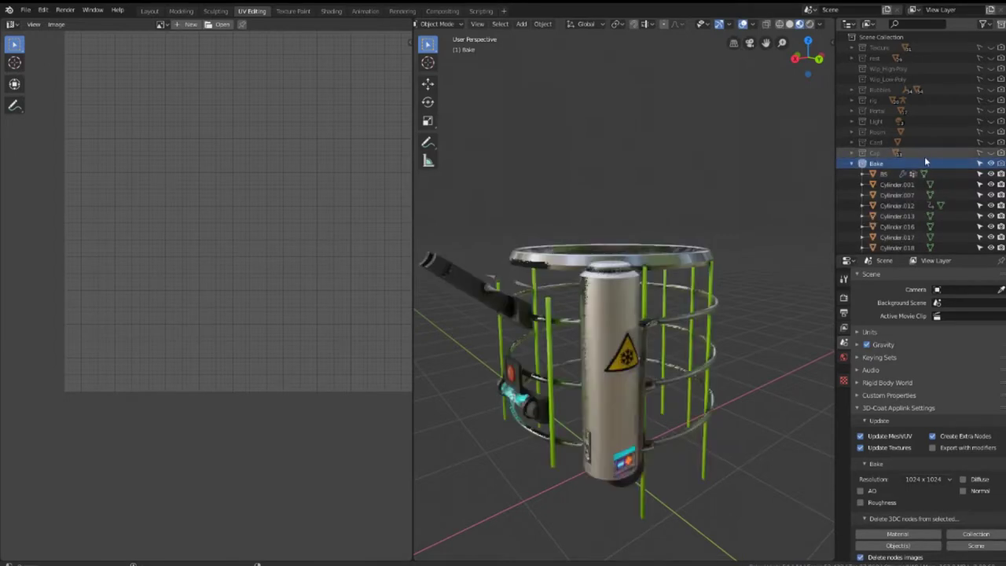
Reselect the whole Bake model and bring up the move-to-collection menu
key("a")
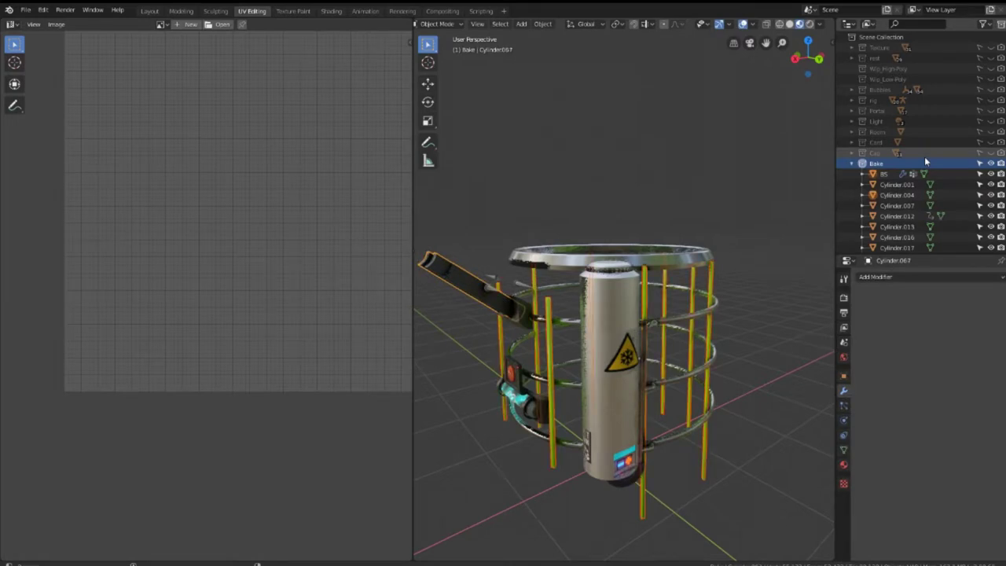
key("h")
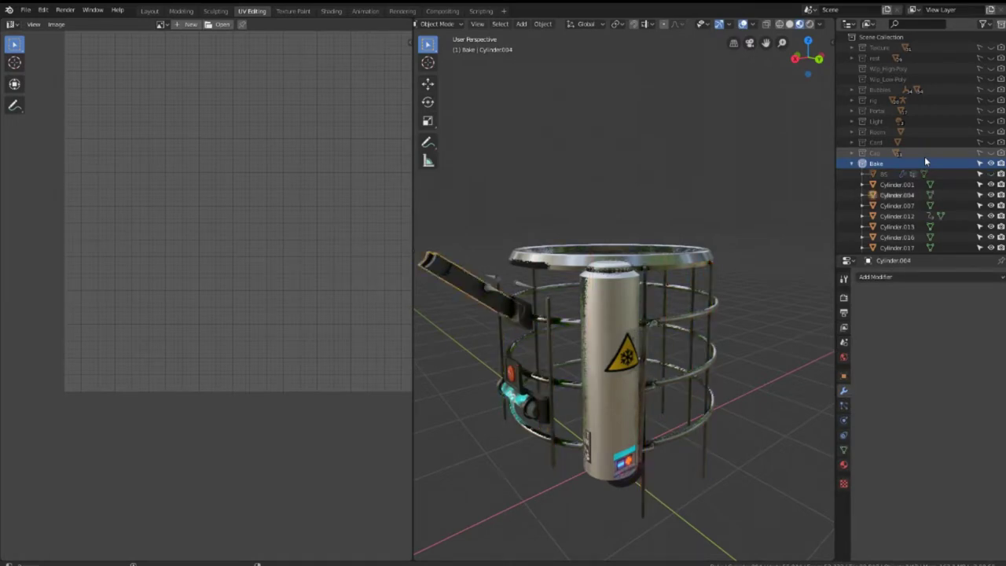
key("ctrl+i")
key("a")
key("alt+a")
key("a")
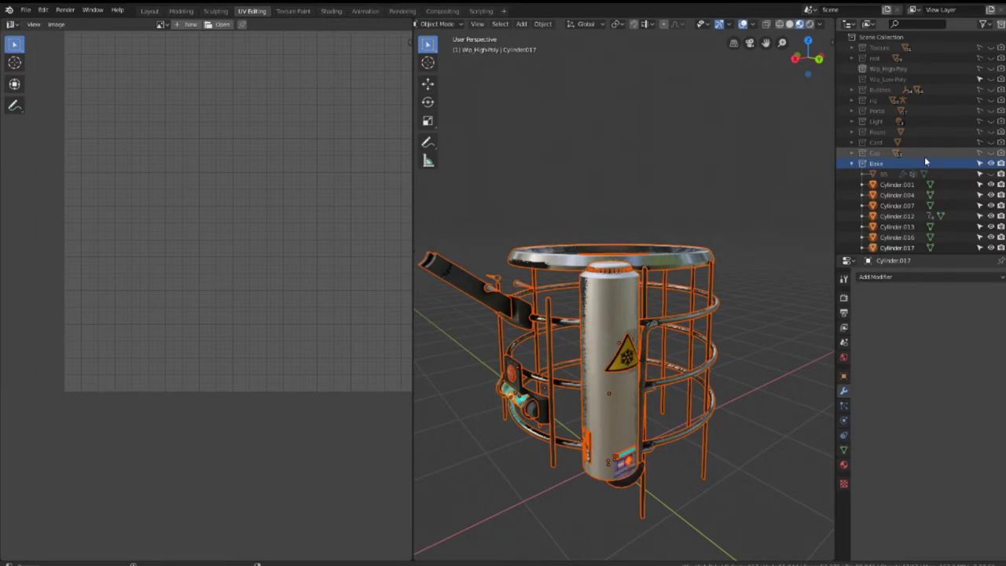
key("m")
Hide the cage rods and rings with the Wip_High-Poly outliner eye and select the top ring
scroll(620, 170, "down", 1)
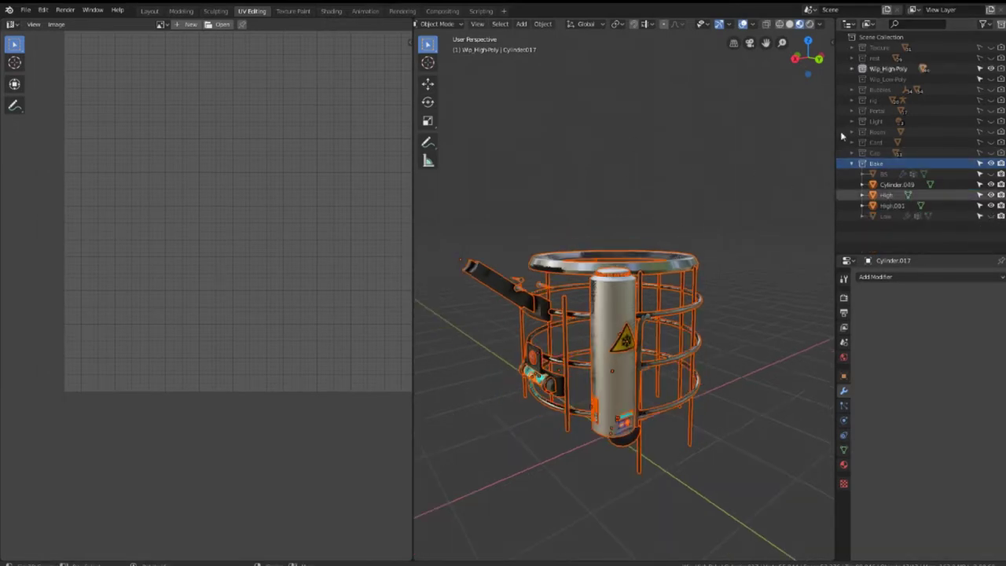
left_click(990, 162)
left_click(990, 69)
left_click(990, 69)
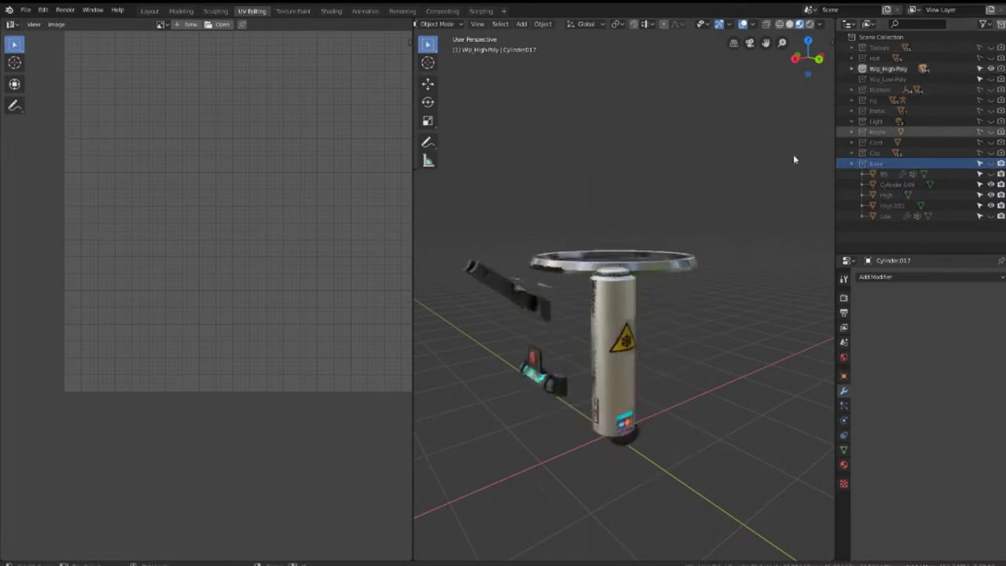
left_click(653, 265)
middle_click_drag(653, 265, 597, 271)
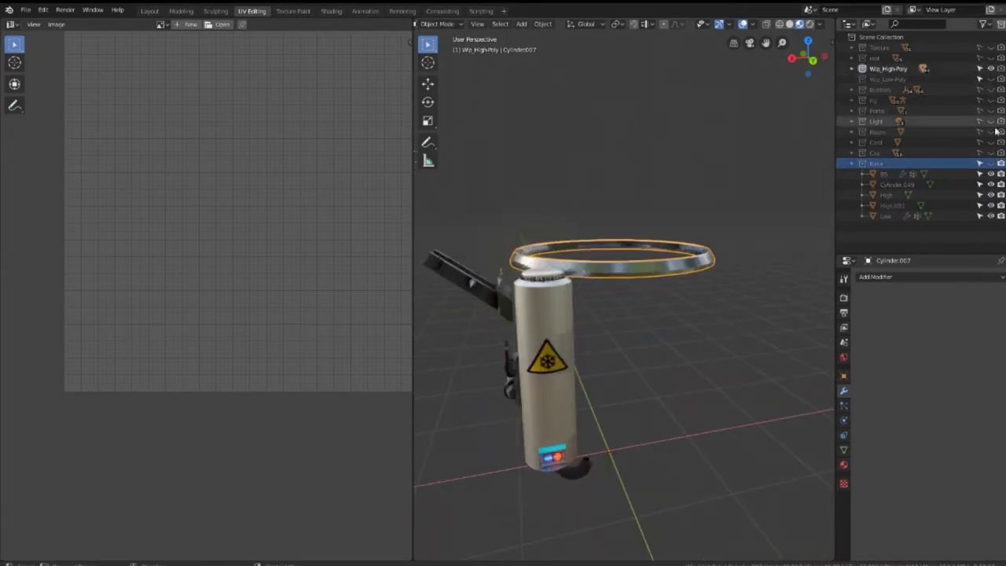
scroll(682, 232, "up", 3)
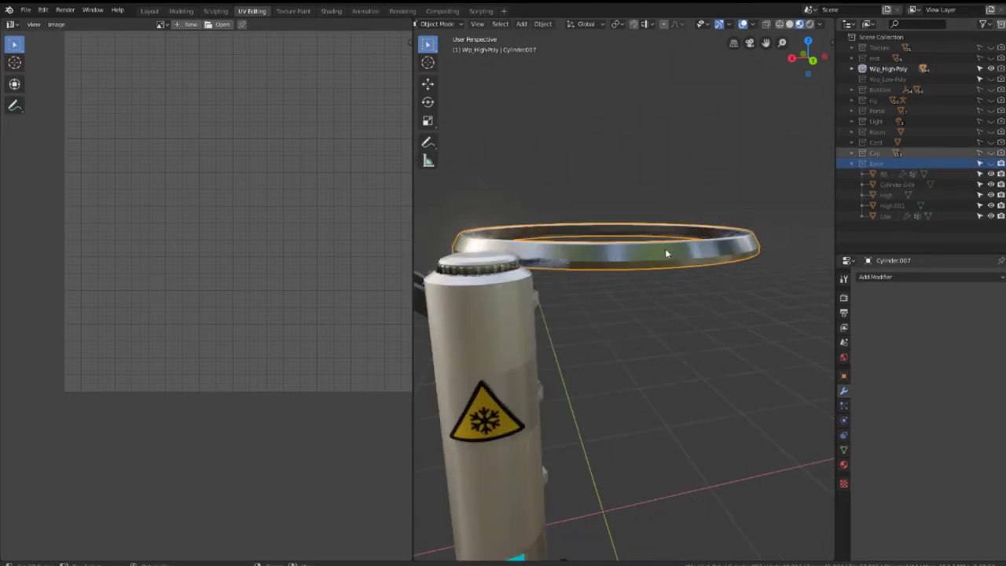
scroll(665, 253, "down", 5)
middle_click_drag(717, 243, 703, 212)
Delete the extra cylinder Cylinder050
left_click(712, 305)
key("x")
left_click(715, 281)
mouse_move(715, 284)
middle_mouse_down()
mouse_move(650, 353)
mouse_move(672, 207)
mouse_move(663, 220)
middle_mouse_up()
Push the DON'T DRINK AND FLY label's surface outward with Alt+S in Edit Mode
left_click(672, 208)
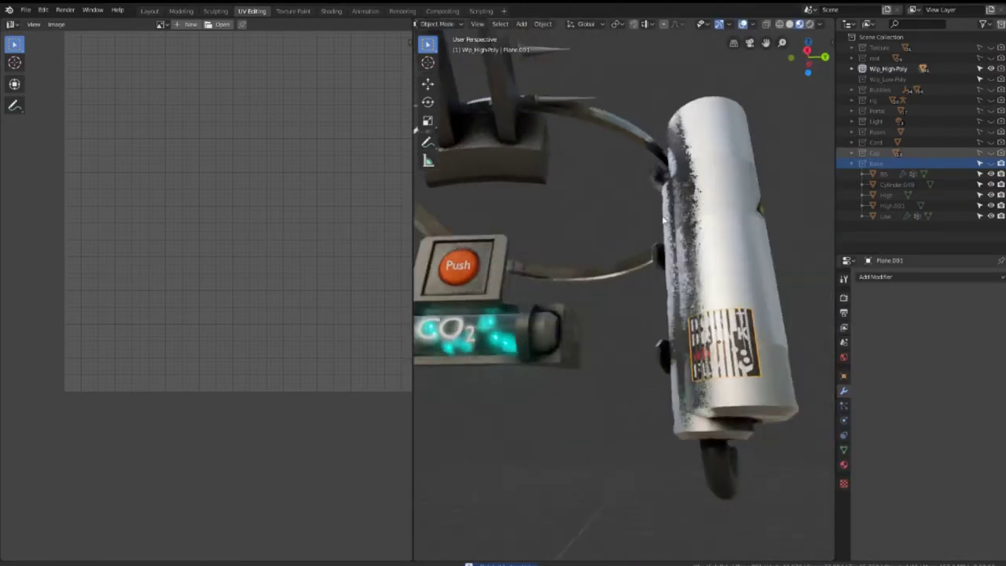
scroll(664, 221, "up", 5)
left_click(674, 346)
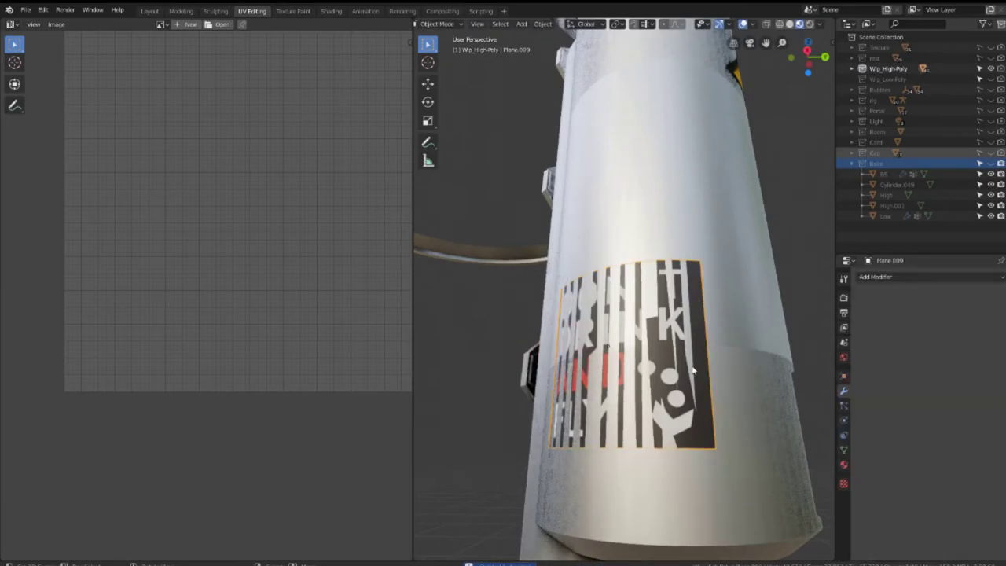
key("Tab")
key("alt+s")
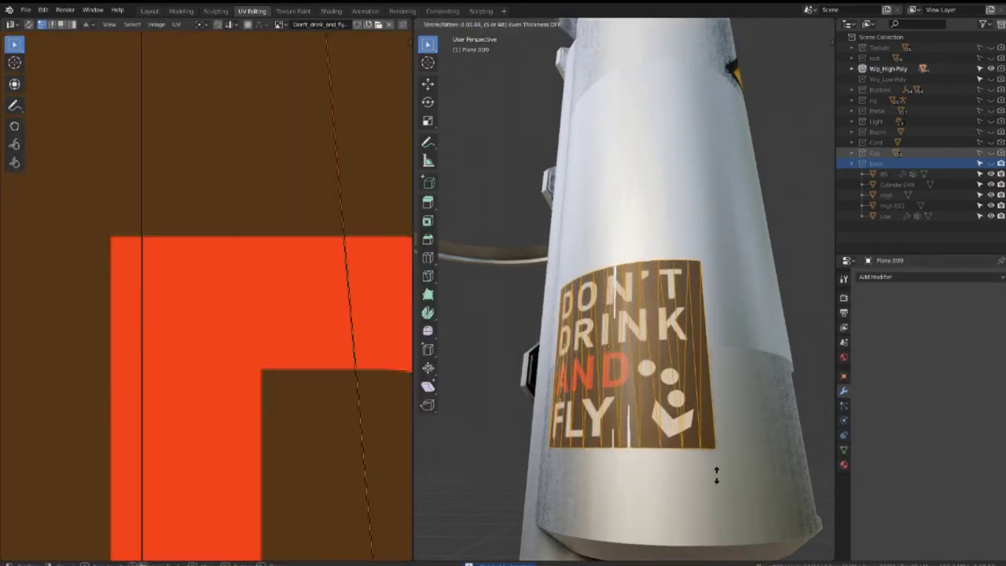
left_click(726, 509)
key("Tab")
Hide the tall canister and the snowflake warning sign, then select the card sign
scroll(656, 219, "down", 6)
mouse_move(656, 220)
middle_mouse_down()
mouse_move(673, 227)
mouse_move(683, 295)
middle_mouse_up()
scroll(673, 227, "up", 2)
scroll(679, 259, "up", 4)
left_click(681, 264)
scroll(681, 267, "down", 4)
key("h")
left_click(683, 294)
key("h")
middle_click_drag(667, 397, 660, 363)
left_click(659, 364)
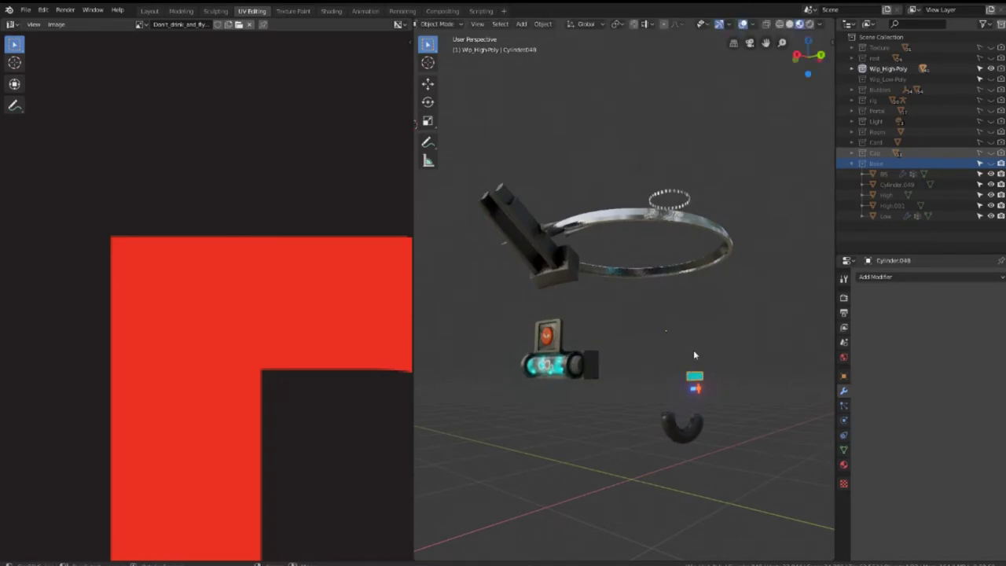
Hide the small card sign and inspect the panel's temperature text and blue indicator
scroll(694, 354, "up", 3)
left_click(692, 323, "alt")
left_click(692, 323)
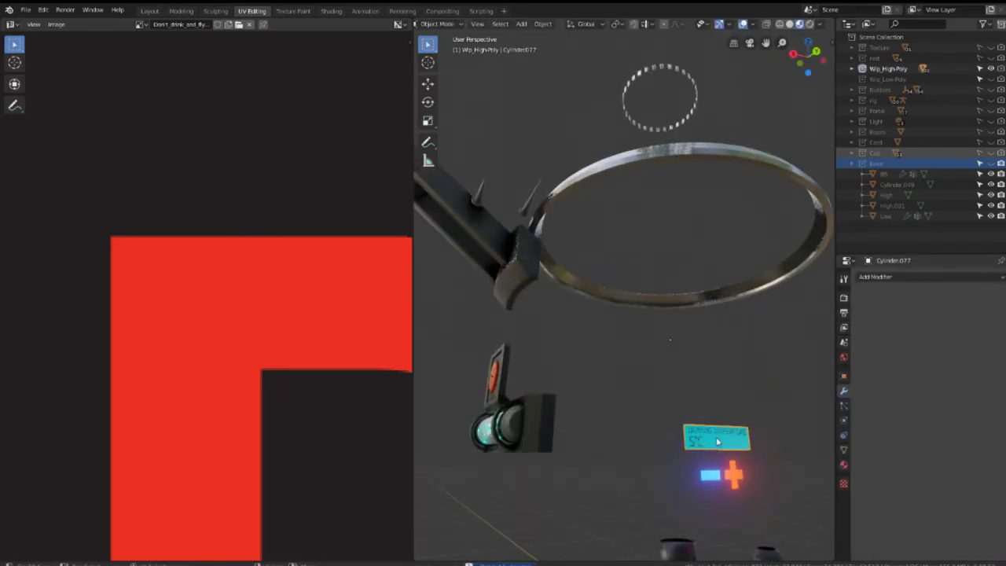
key("h")
left_click(711, 432)
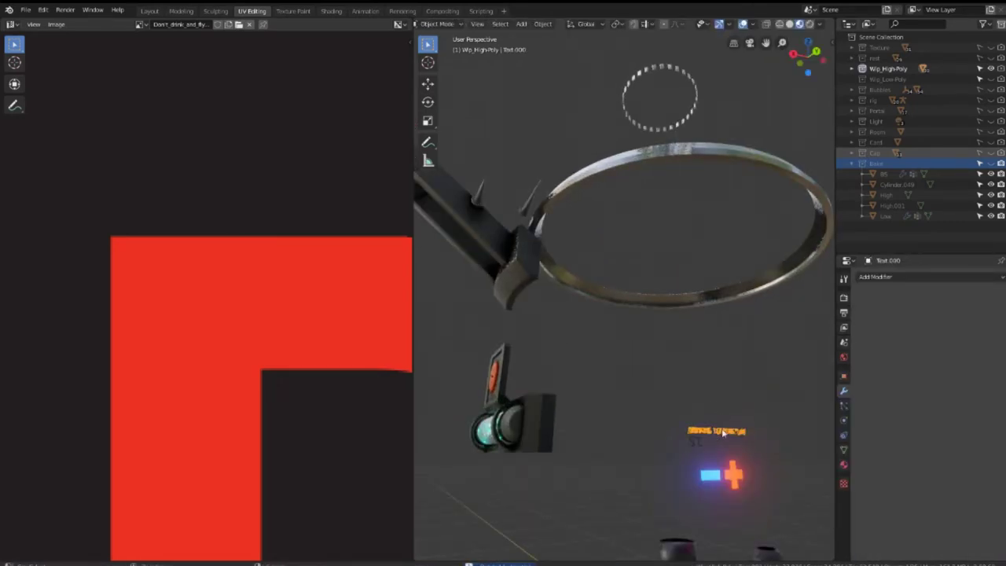
scroll(686, 359, "up", 3)
left_click(617, 336)
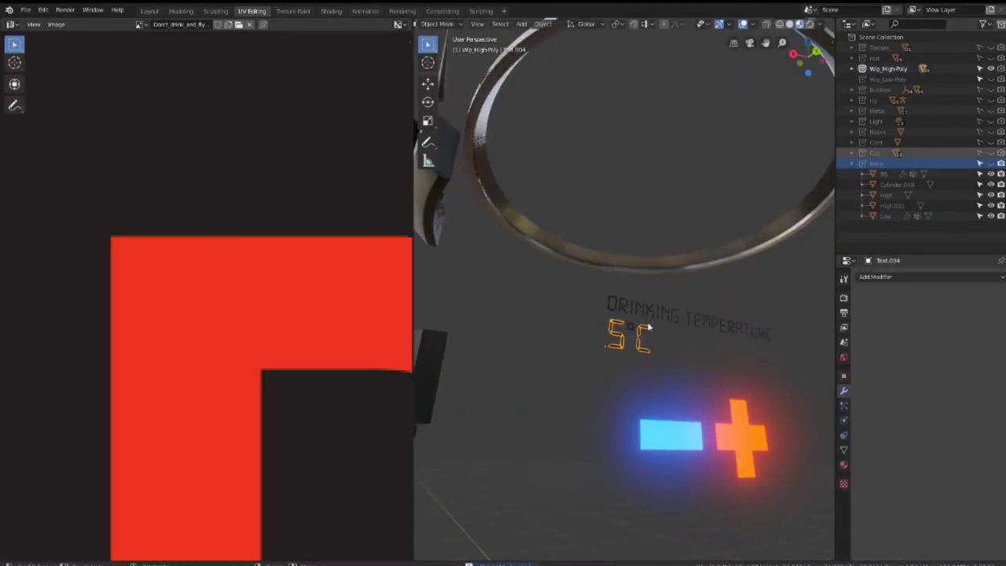
left_click(639, 308)
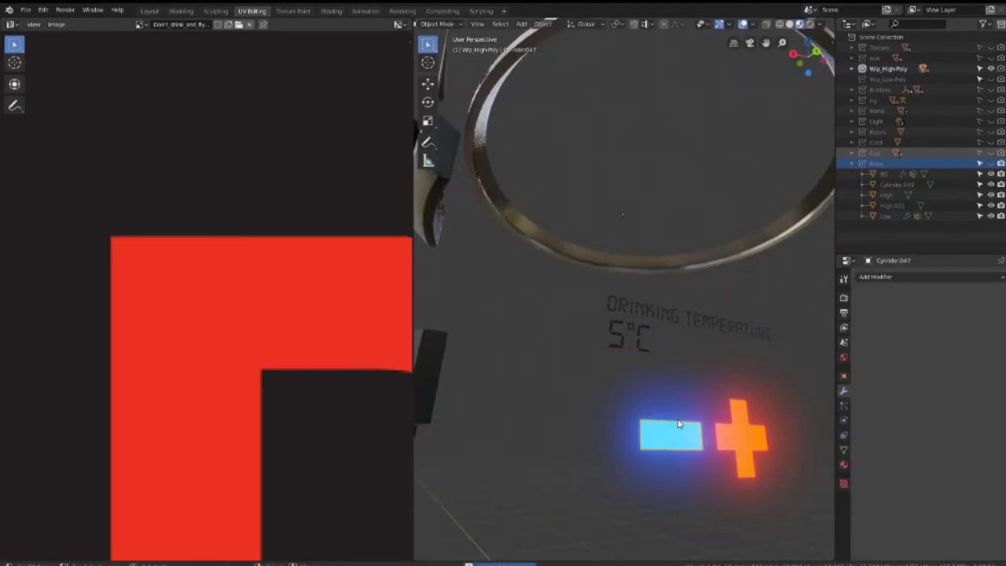
Check the U-shaped bottom piece and frame the view on the Push and CO2 panel
scroll(692, 404, "down", 2)
left_click(624, 503)
key("shift+d")
key("Escape")
key("shift+d")
key("Escape")
left_click(550, 345)
key("KP_Decimal")
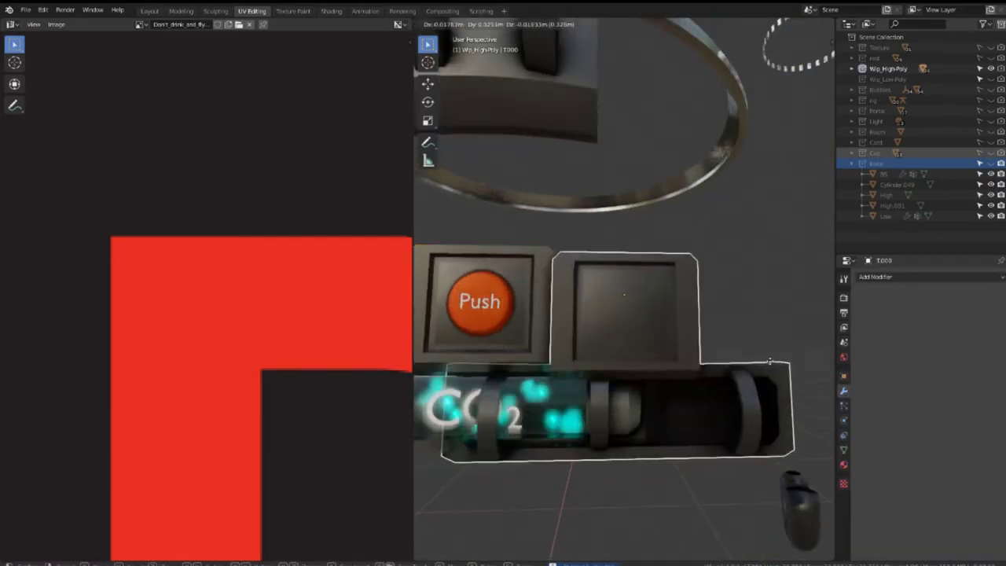
left_click(717, 339)
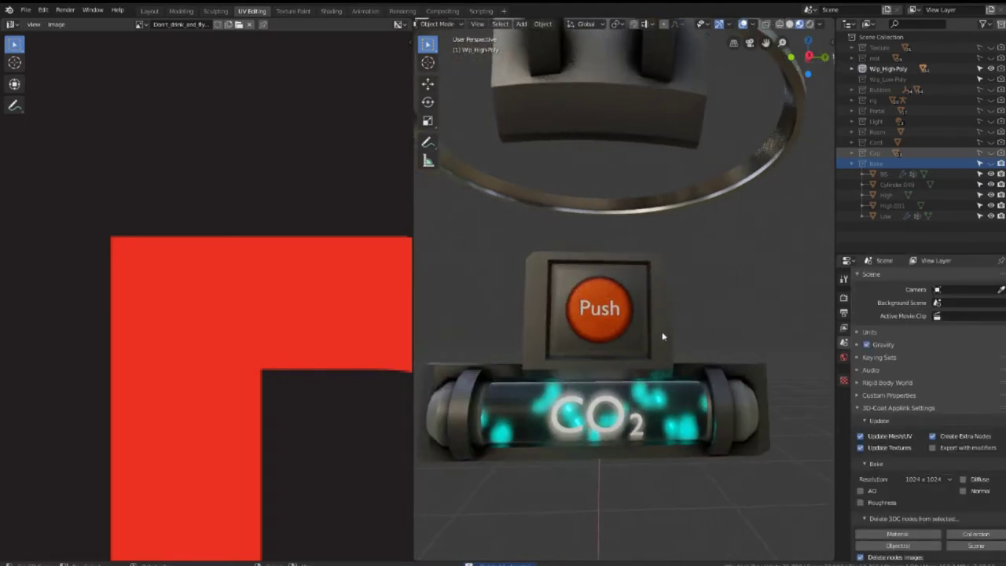
Delete the duplicate panel housing frame and the overlapping Push button
left_click(663, 337)
key("KP_Decimal")
key("Delete")
key("x")
left_click(617, 287)
key("Delete")
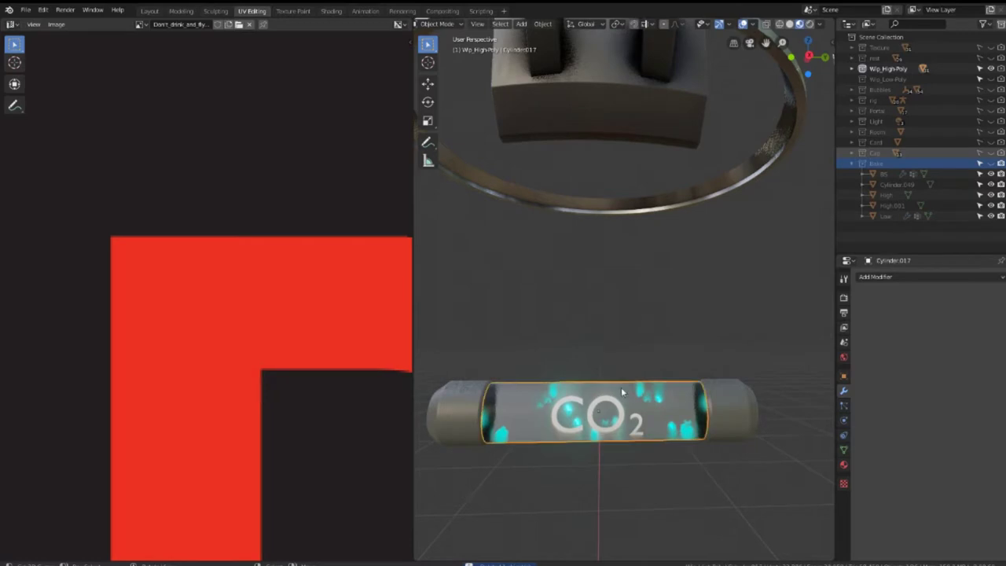
Hide the glass cylinder and CO2 text, and delete the leftover glass tube
left_click(629, 378)
left_click(606, 405)
key("h")
key("h")
left_click(630, 390)
key("x")
left_click(649, 326)
left_click(723, 397)
key("g")
right_click(732, 306)
Hide the tube's end caps and cone spikes, leaving the spiked bracket in place
key("h")
left_click(641, 395)
key("h")
mouse_move(642, 395)
middle_mouse_down()
mouse_move(641, 278)
mouse_move(681, 450)
mouse_move(720, 382)
middle_mouse_up()
left_click(719, 382)
key("g")
right_click(715, 392)
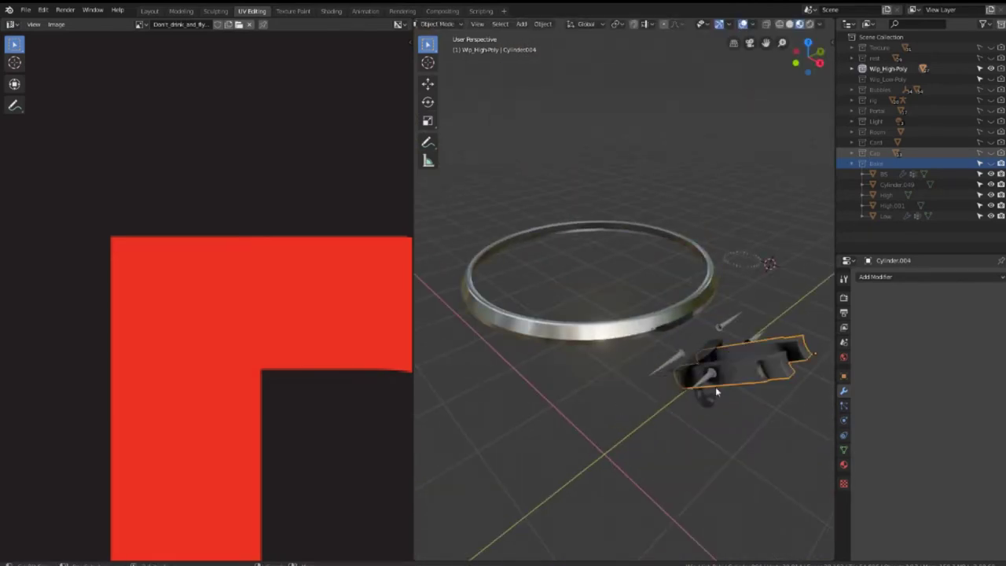
key("shift+d")
right_click(703, 397)
key("ctrl+z")
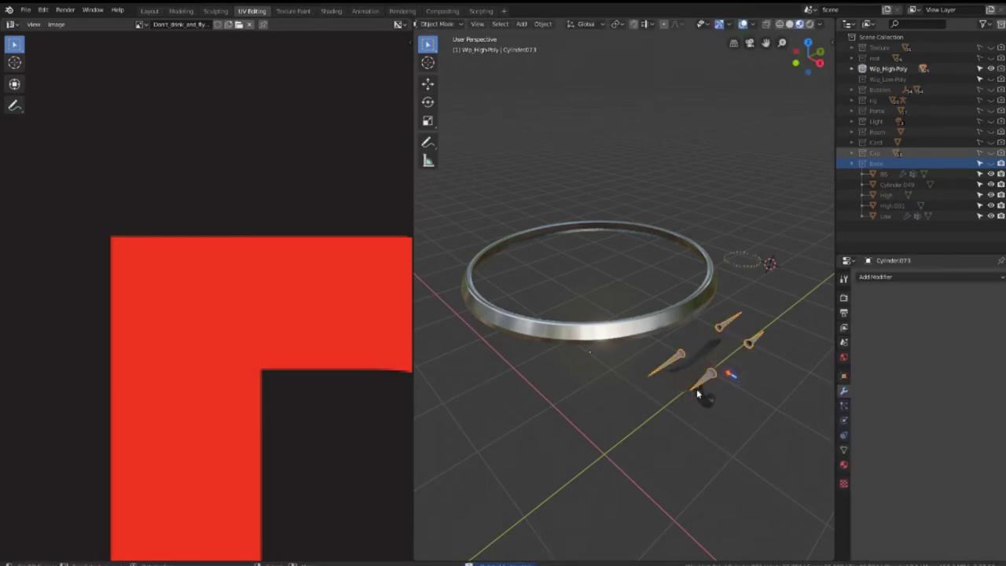
key("h")
Delete the leftover flat planes under the fittings
left_click(673, 382)
key("x")
left_click(664, 433)
middle_click_drag(664, 433, 686, 395)
left_click(686, 397)
key("x")
left_click(658, 330)
Hide the top ring and U-shaped piece, then isolate the small segmented ring
left_click(644, 302)
mouse_move(645, 330)
middle_mouse_down()
mouse_move(722, 397)
mouse_move(674, 368)
middle_mouse_up()
key("h")
key("Delete")
key("Delete")
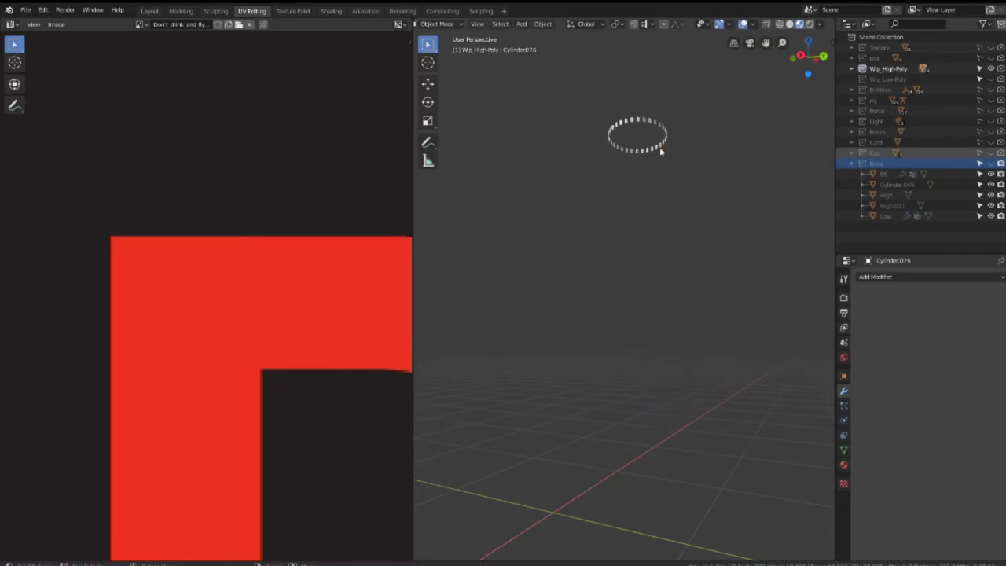
left_click(661, 151)
middle_click_drag(662, 202, 630, 261)
key("Delete")
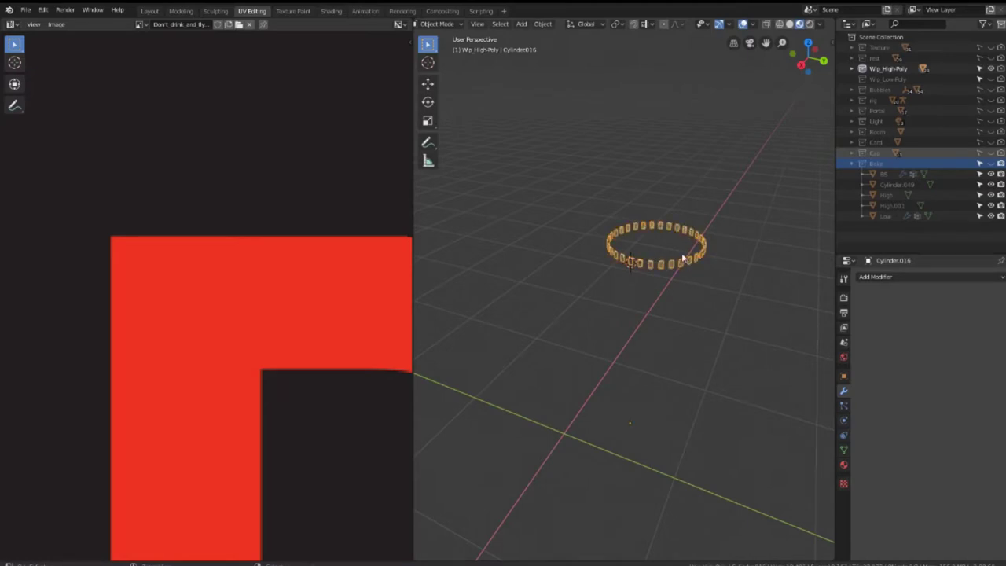
Delete the isolated stud ring and leave local view to show the whole model
key("x")
left_click(669, 260)
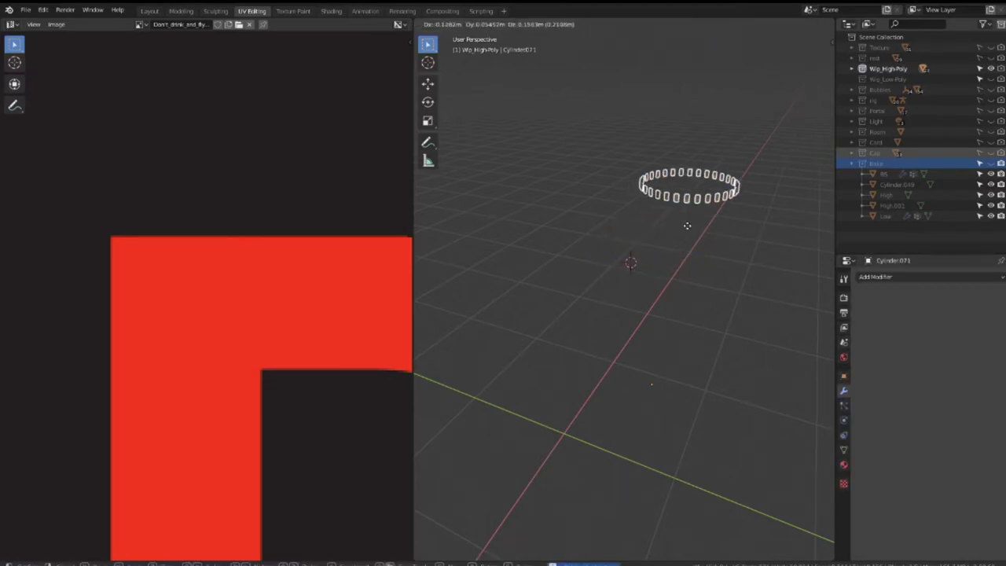
key("KP_Divide")
scroll(688, 229, "down", 5)
middle_click_drag(636, 313, 615, 272)
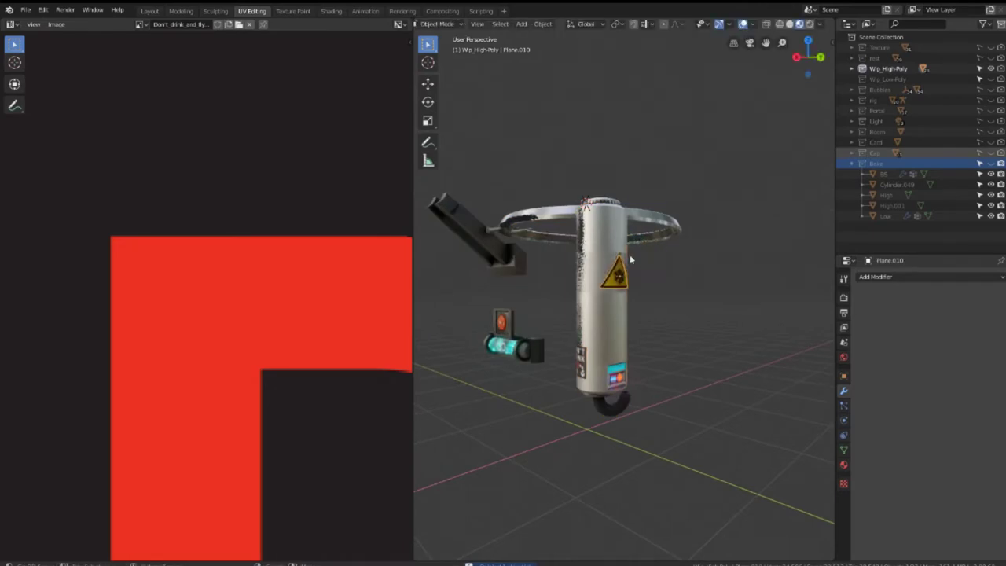
mouse_move(685, 203)
middle_mouse_down()
mouse_move(726, 266)
mouse_move(738, 198)
middle_mouse_up()
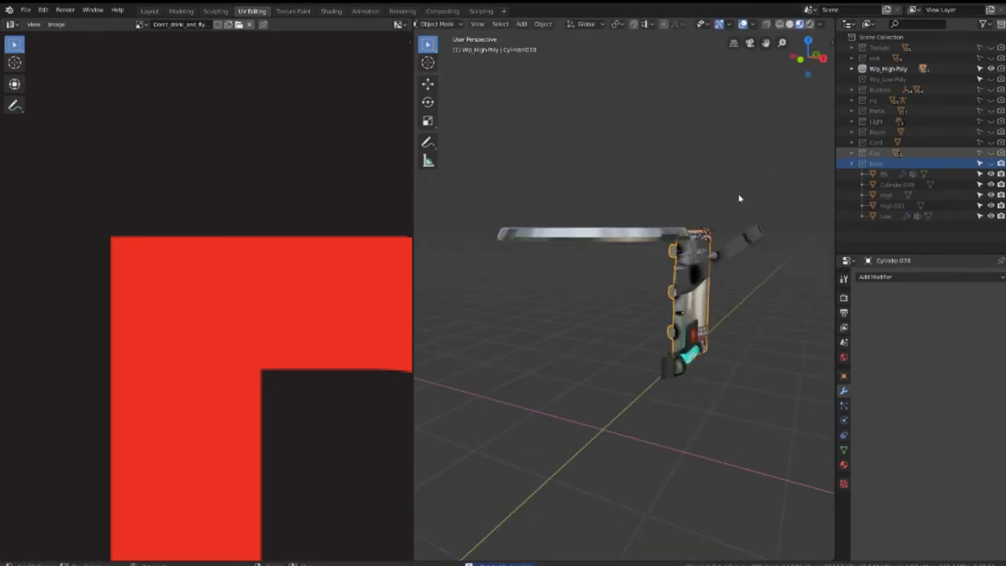
mouse_move(573, 278)
middle_mouse_down()
mouse_move(673, 301)
mouse_move(646, 317)
middle_mouse_up()
Copy the cage parts in place into the Bake collection and hide Wip_High-Poly
key("shift+d")
right_click(720, 267)
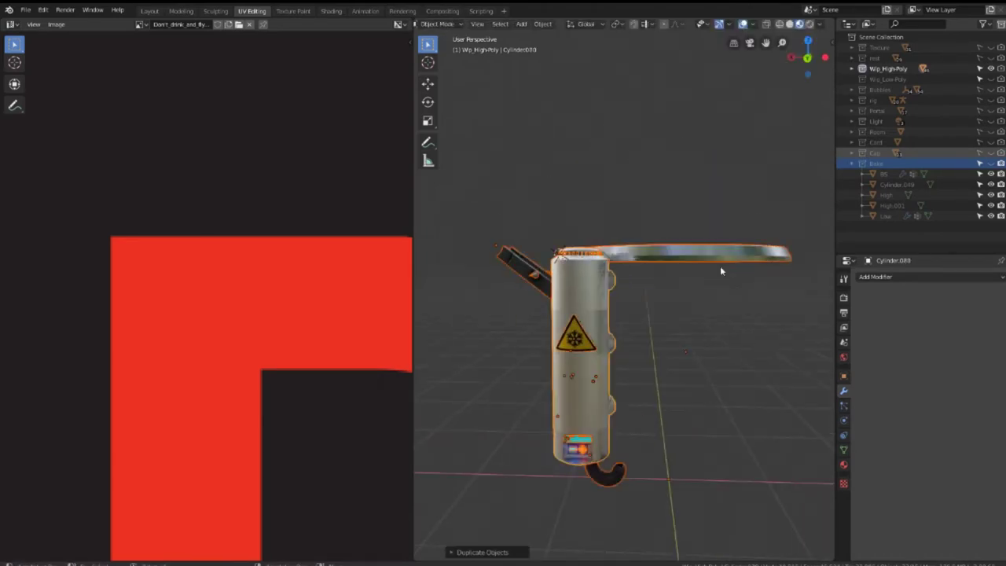
key("m")
key("m")
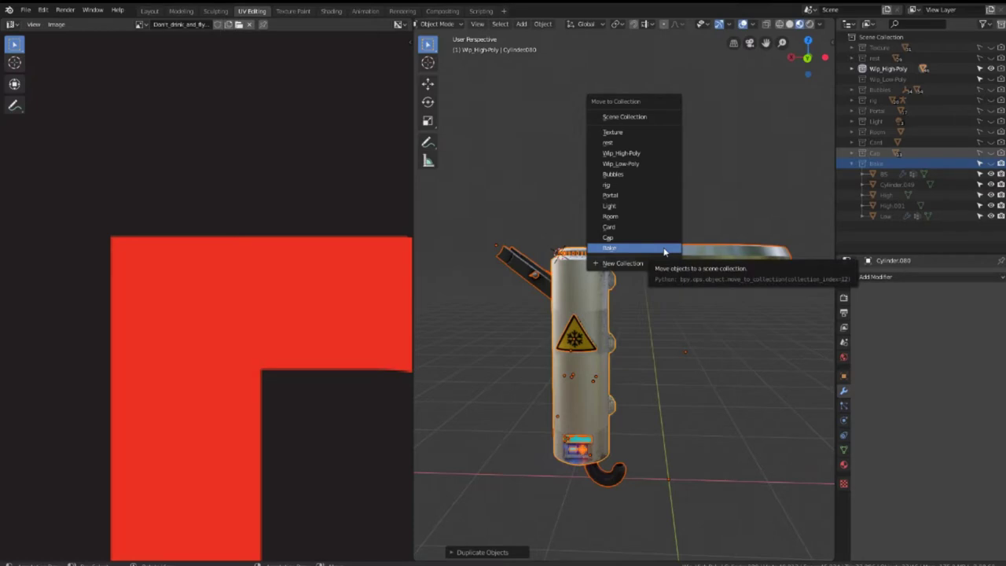
left_click(664, 248)
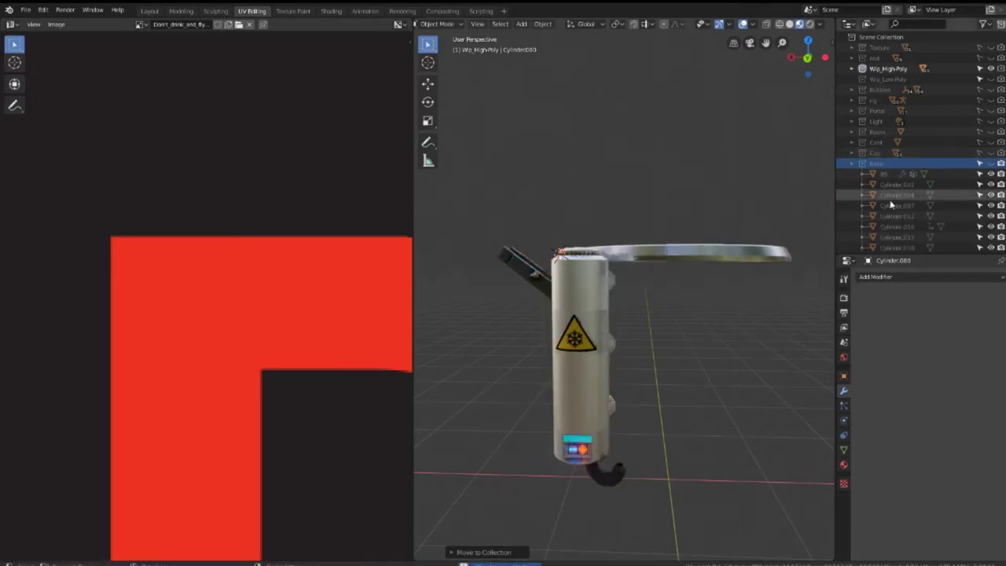
left_click(989, 69)
Inspect the B5 and Low rod objects around the bottle
scroll(984, 95, "down", 4)
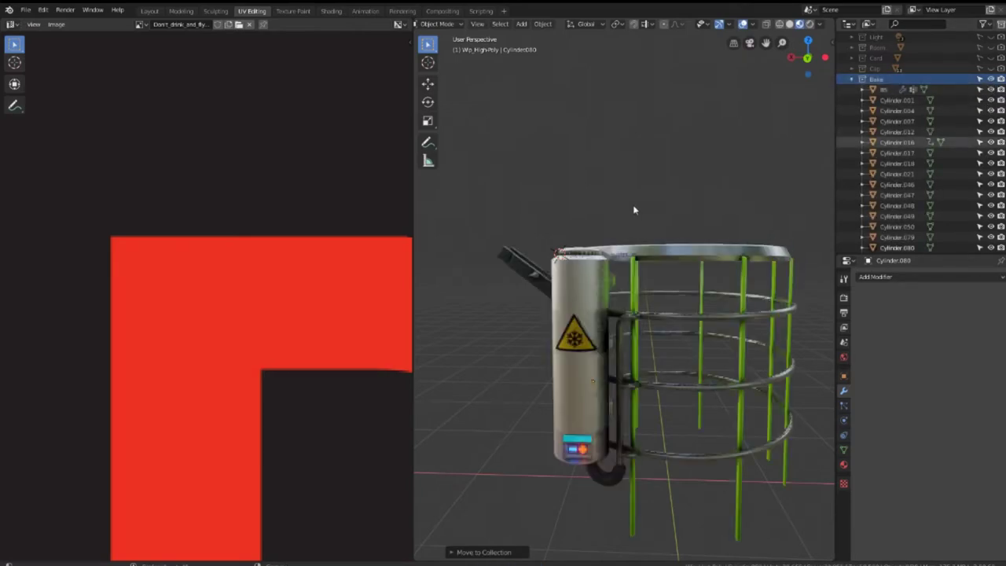
left_click(625, 287)
scroll(625, 287, "up", 5)
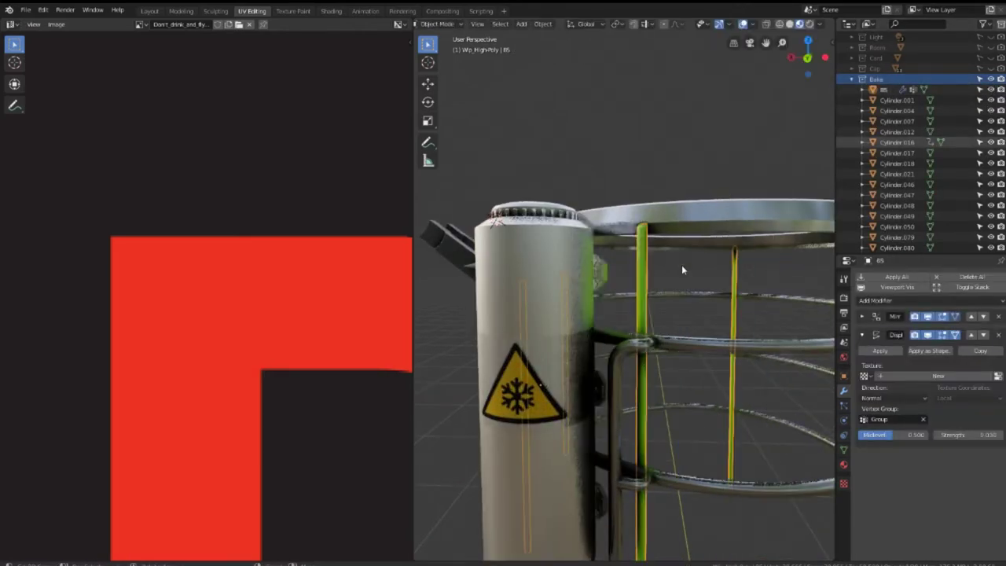
scroll(681, 264, "up", 2)
left_click(692, 255)
scroll(676, 244, "down", 5)
mouse_move(641, 277)
middle_mouse_down()
mouse_move(761, 251)
mouse_move(709, 225)
middle_mouse_up()
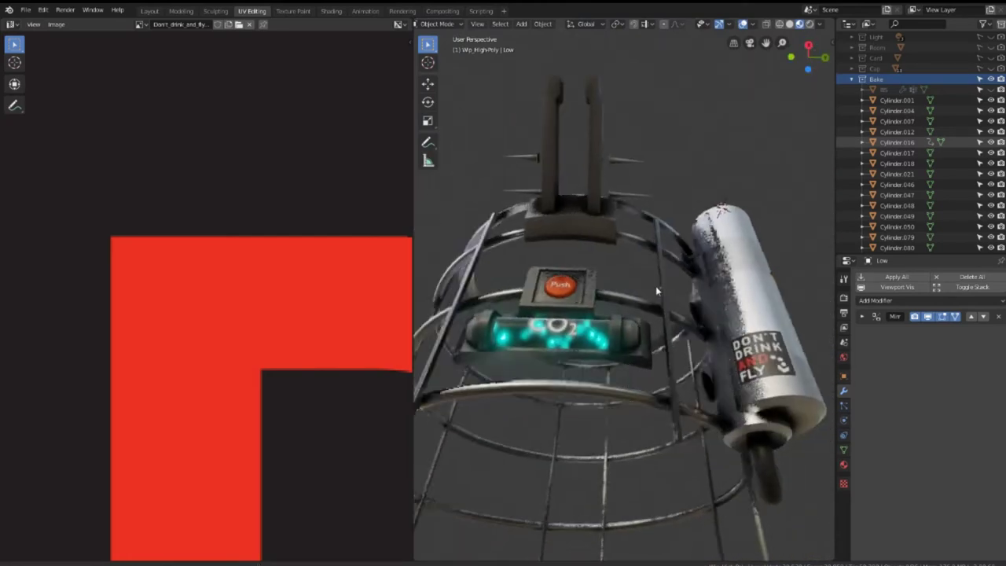
scroll(664, 320, "up", 3)
Delete the glowing inner tube Cylinder.016 while temporarily hiding the CO2 glass tube
left_click(664, 320)
key("h")
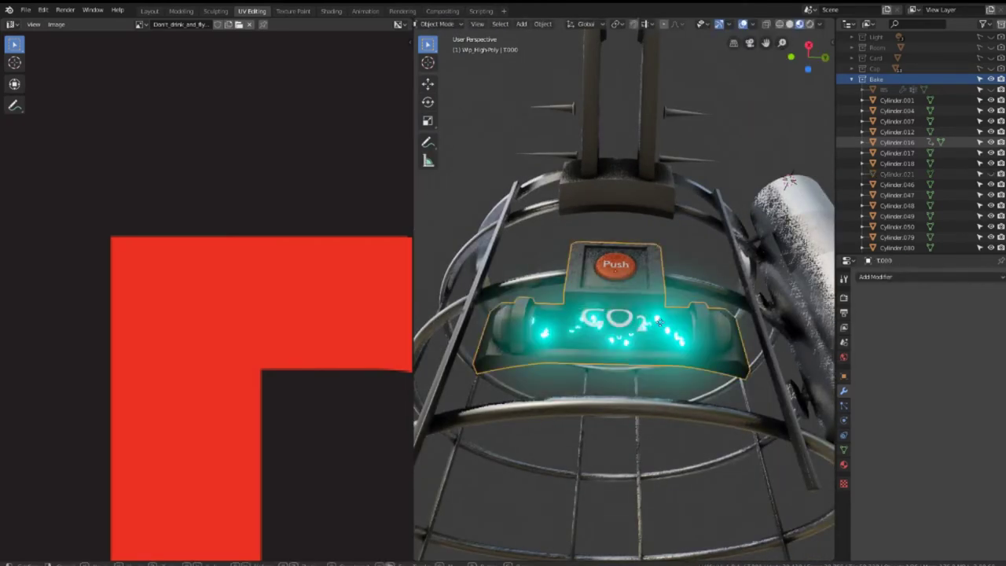
key("Delete")
key("alt+h")
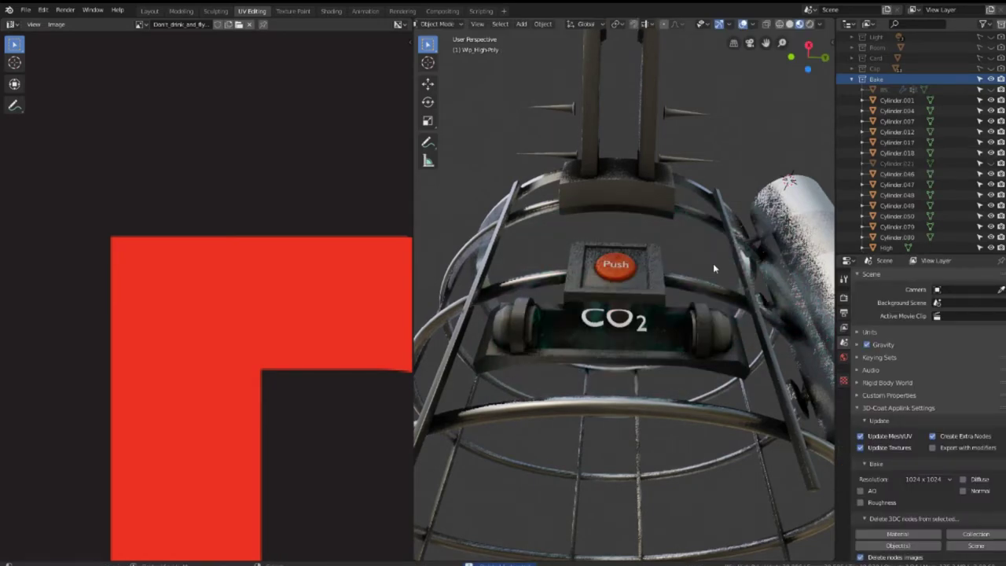
scroll(712, 263, "down", 5)
middle_click_drag(679, 267, 628, 283)
scroll(629, 283, "up", 3)
scroll(620, 291, "up", 2)
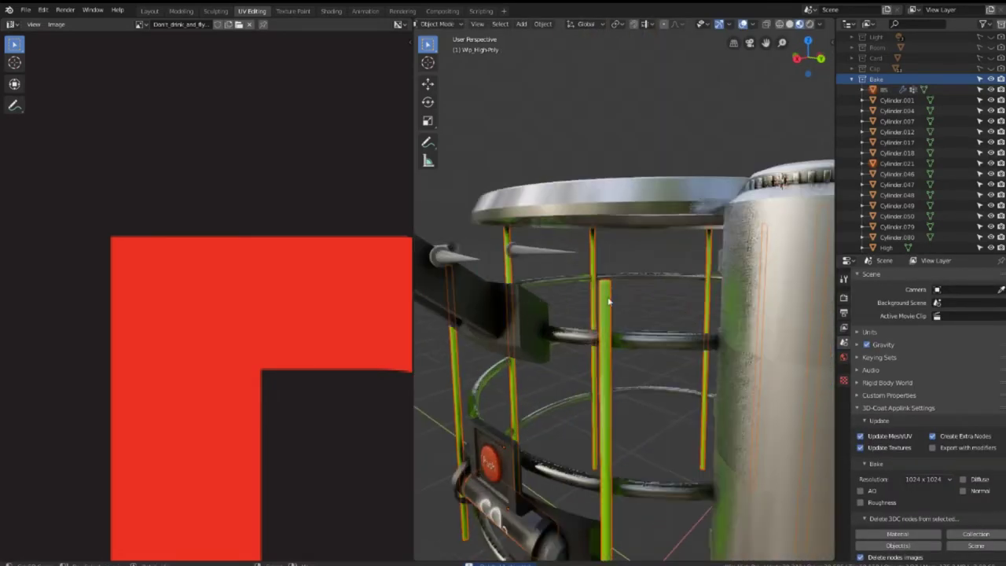
Hide the B5 rods and the Low rods objects
left_click(608, 298)
key("h")
left_click(615, 296)
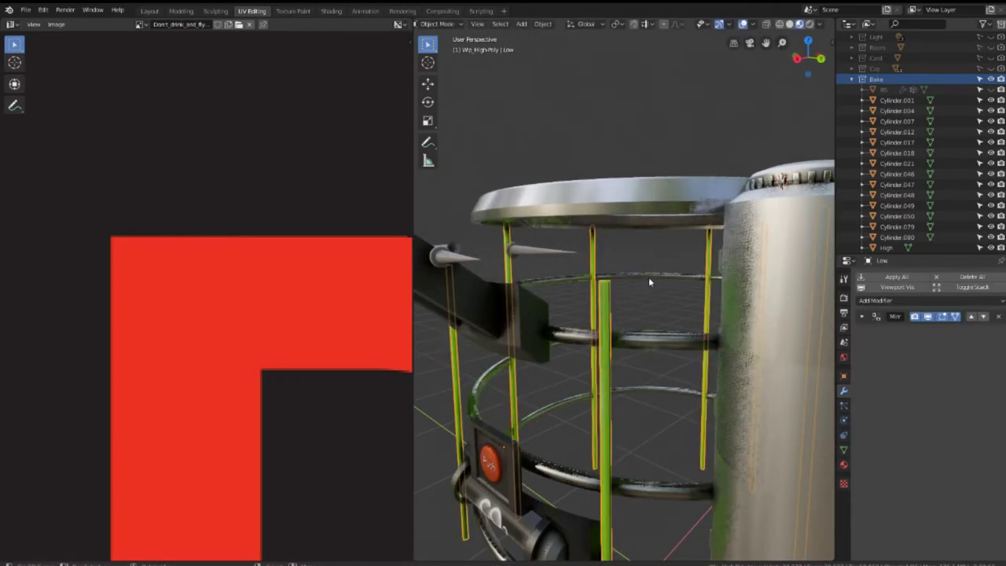
key("h")
left_click(614, 304)
middle_click_drag(610, 291, 554, 307)
scroll(555, 307, "down", 2)
Check the top ring Cylinder.012 stays in place and select all remaining objects
left_click(641, 297)
key("g")
key("Escape")
mouse_move(663, 238)
middle_mouse_down()
mouse_move(639, 307)
mouse_move(620, 265)
mouse_move(586, 271)
middle_mouse_up()
mouse_move(659, 287)
middle_mouse_down()
mouse_move(691, 330)
mouse_move(727, 284)
middle_mouse_up()
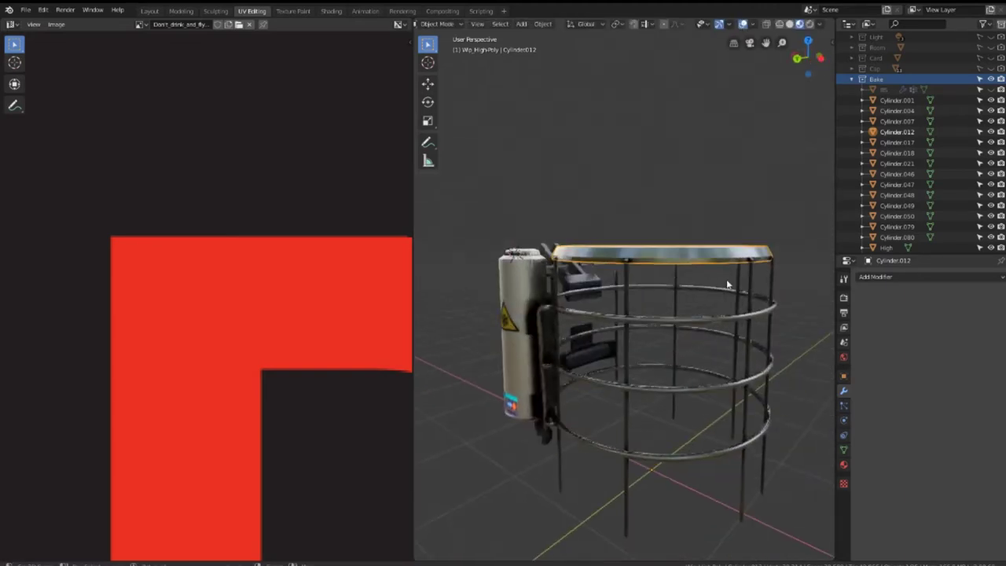
key("a")
middle_click_drag(590, 311, 638, 303)
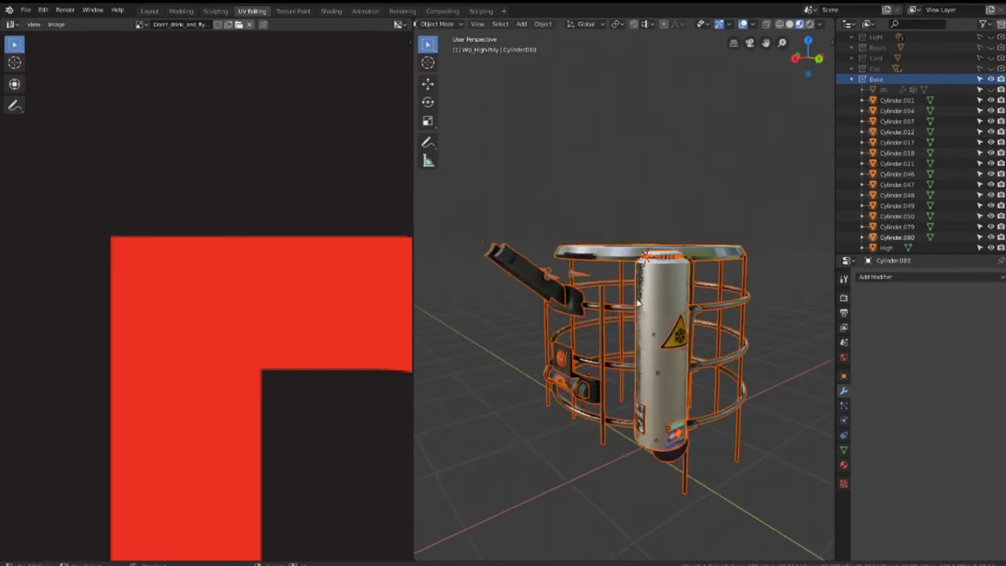
Make the selected Bake parts single-user for both Object and Data
right_click(553, 284)
key("F3")
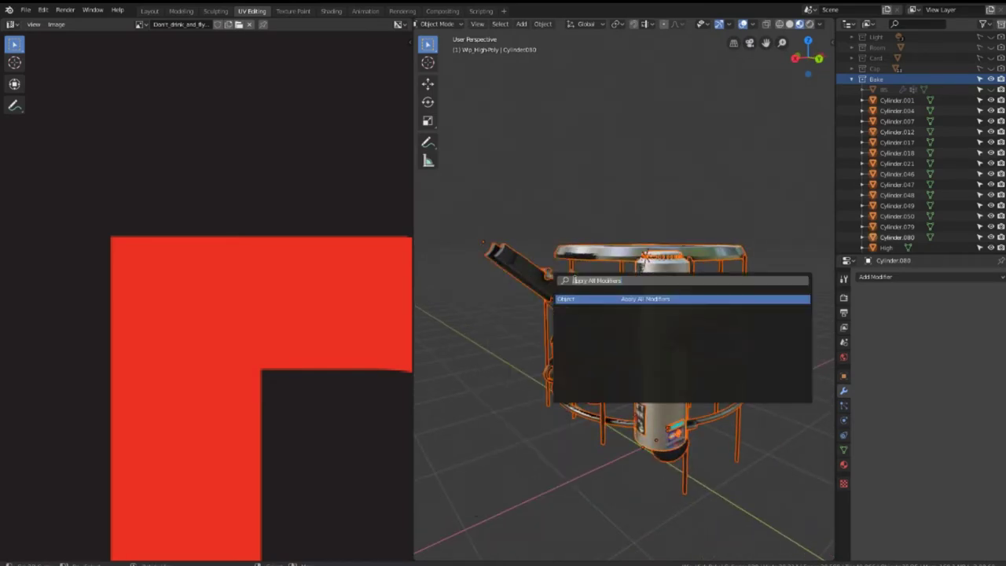
key("Return")
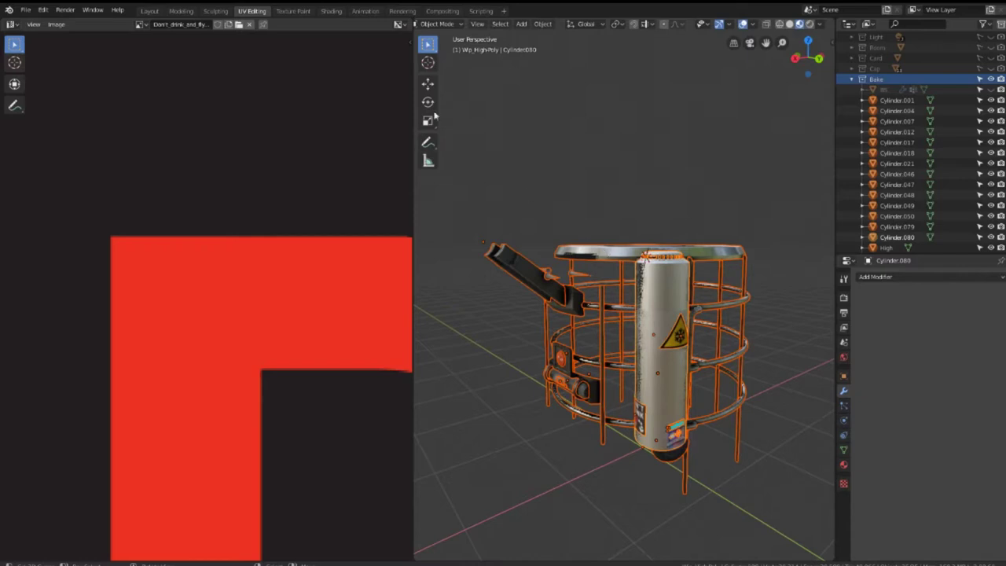
left_click(543, 24)
mouse_move(560, 187)
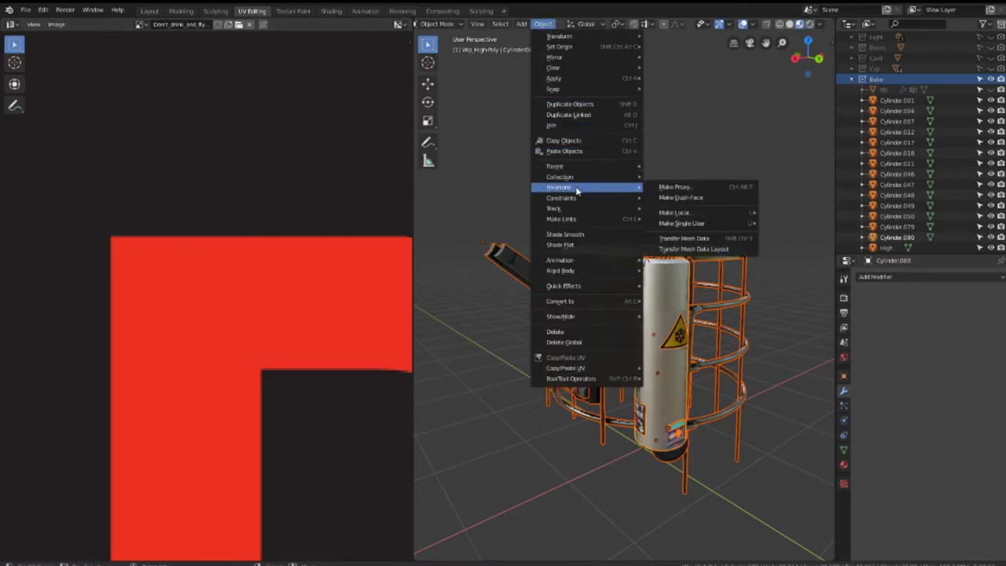
mouse_move(681, 223)
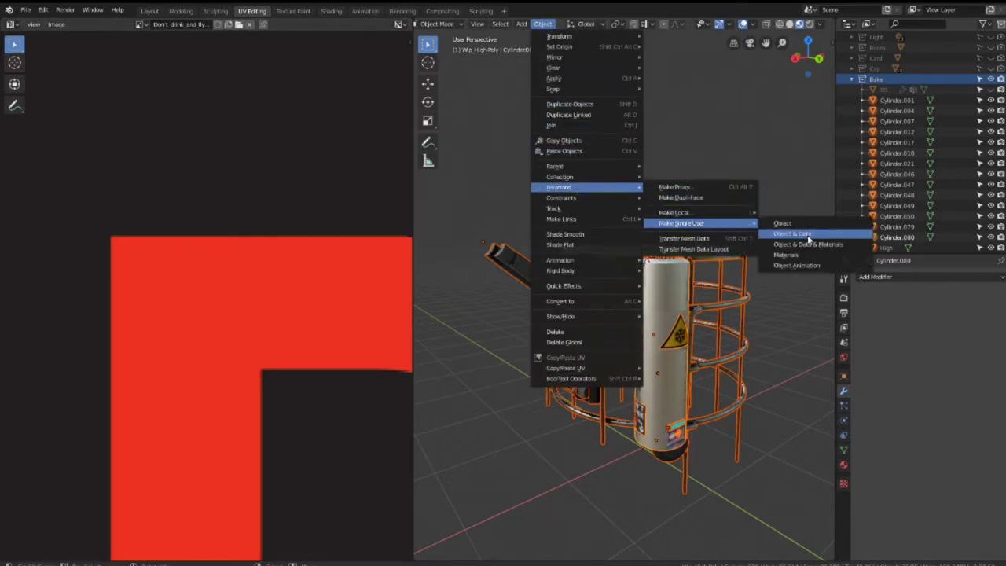
left_click(809, 236)
left_click(766, 239)
Apply All Modifiers on the selected Bake parts
right_click(650, 283)
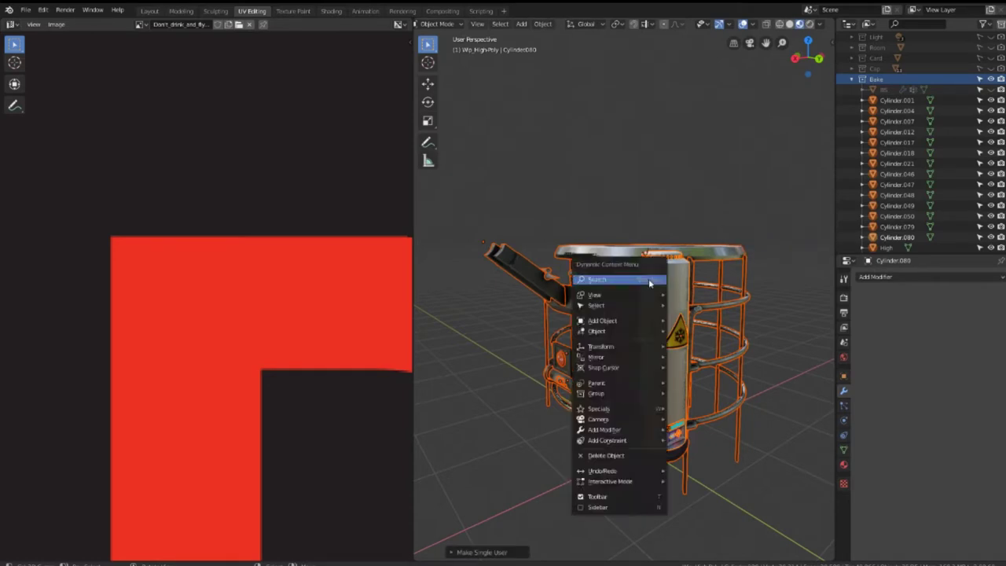
left_click(649, 281)
key("Return")
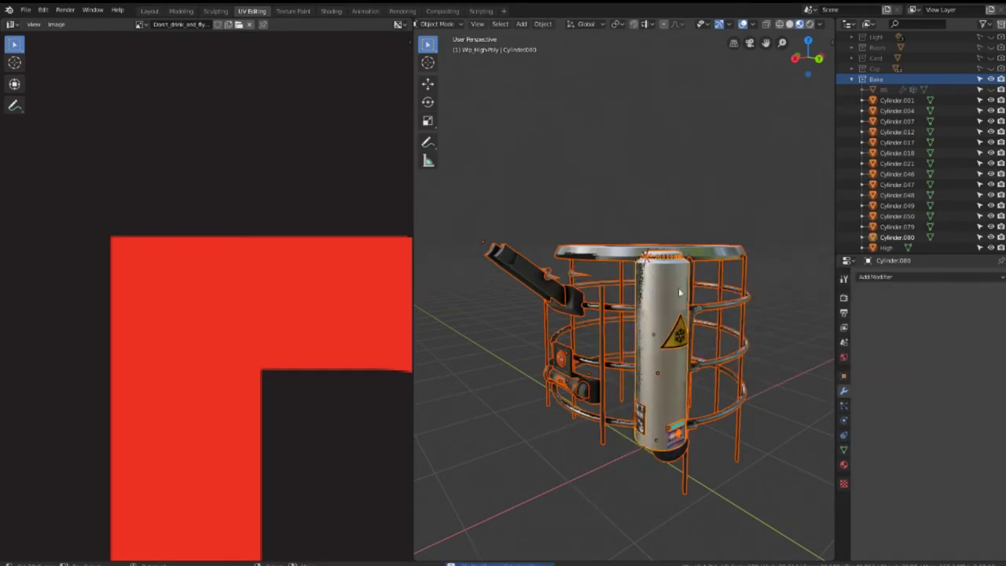
left_click(578, 301)
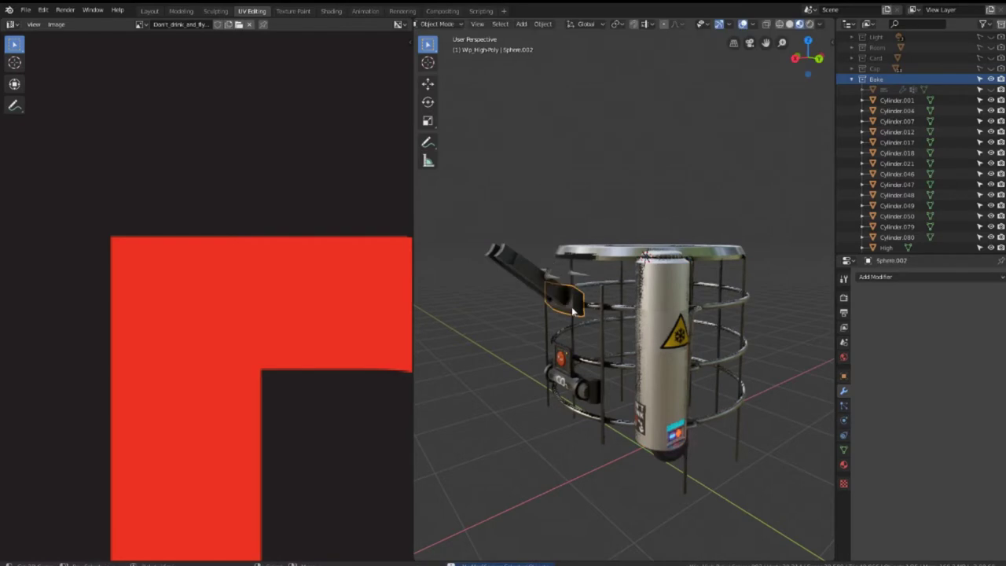
middle_click_drag(559, 377, 632, 310)
left_click(633, 309)
Select all the Bake parts and join them into Cylinder.049
key("a")
mouse_move(637, 250)
middle_mouse_down()
mouse_move(665, 347)
mouse_move(556, 303)
mouse_move(667, 311)
middle_mouse_up()
scroll(665, 347, "up", 2)
scroll(556, 303, "up", 2)
scroll(556, 303, "down", 2)
scroll(556, 303, "down", 1)
scroll(644, 308, "up", 2)
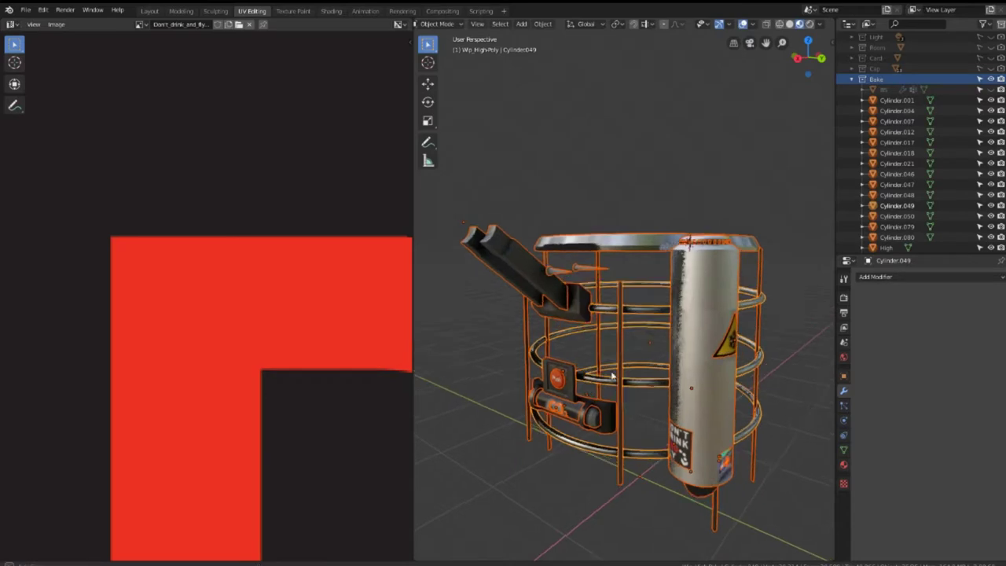
scroll(629, 428, "up", 2)
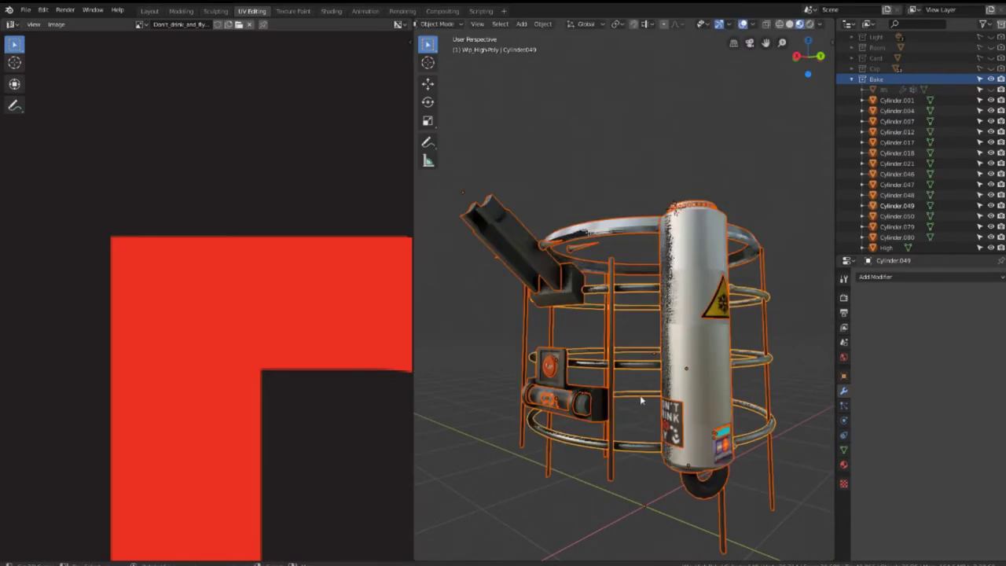
left_click(633, 360)
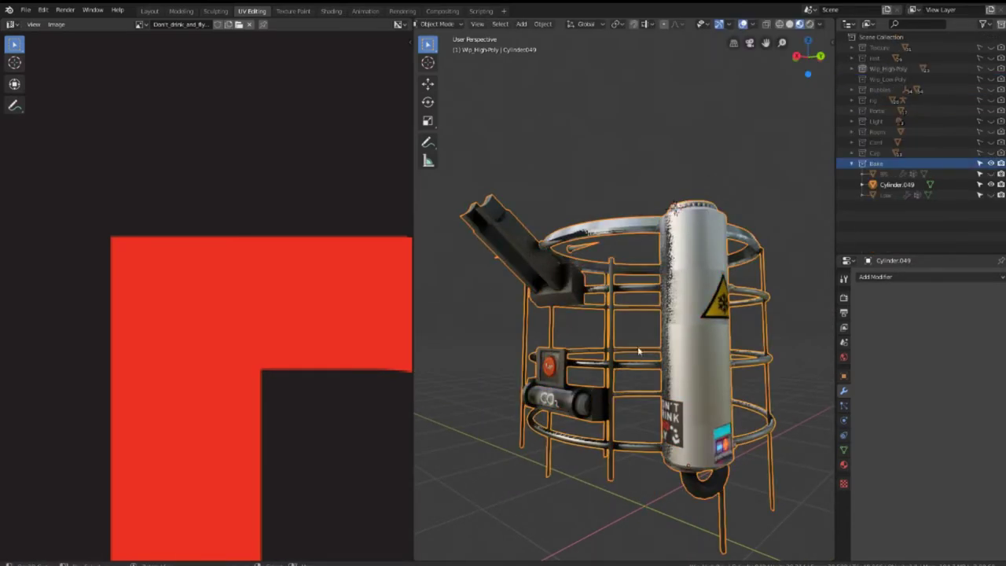
scroll(637, 351, "up", 2)
mouse_move(638, 340)
middle_mouse_down()
mouse_move(623, 358)
mouse_move(639, 381)
mouse_move(698, 313)
mouse_move(650, 346)
mouse_move(683, 321)
mouse_move(655, 321)
mouse_move(590, 366)
mouse_move(660, 308)
mouse_move(626, 381)
mouse_move(389, 289)
middle_mouse_up()
Select the whole cage mesh in Edit Mode to inspect its UVs
key("Tab")
key("a")
scroll(697, 313, "up", 3)
key("Tab")
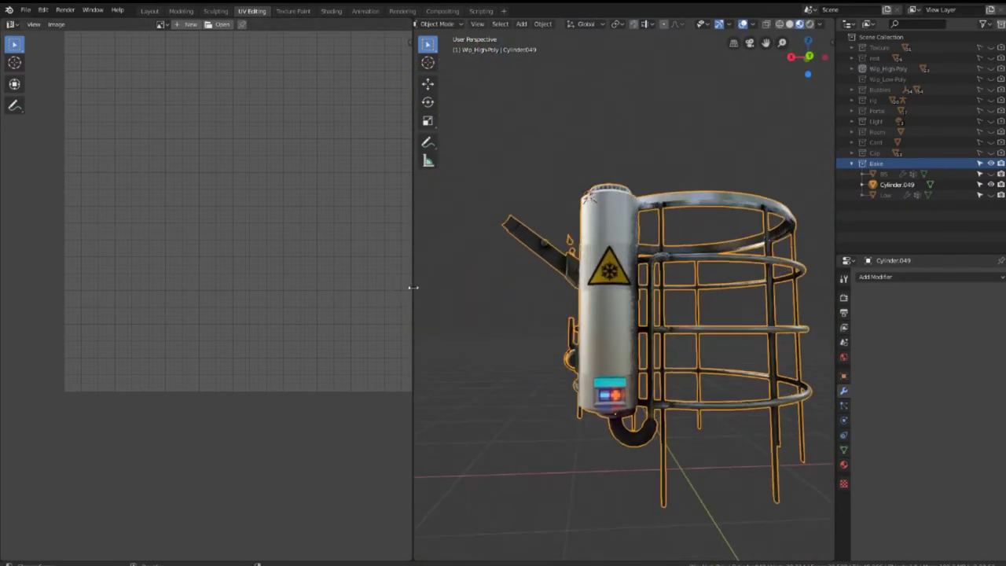
Widen the 3D viewport by shrinking the UV editor, then inspect the cage mesh from underneath
left_click_drag(413, 287, 201, 288)
scroll(375, 302, "up", 3)
mouse_move(375, 303)
middle_mouse_down()
mouse_move(554, 315)
mouse_move(566, 397)
mouse_move(503, 359)
mouse_move(575, 348)
mouse_move(577, 318)
mouse_move(552, 387)
mouse_move(565, 364)
mouse_move(702, 253)
middle_mouse_up()
key("Tab")
key("Tab")
scroll(554, 314, "up", 3)
scroll(554, 326, "down", 8)
scroll(577, 318, "up", 3)
scroll(577, 319, "up", 3)
scroll(576, 320, "down", 2)
scroll(573, 321, "down", 4)
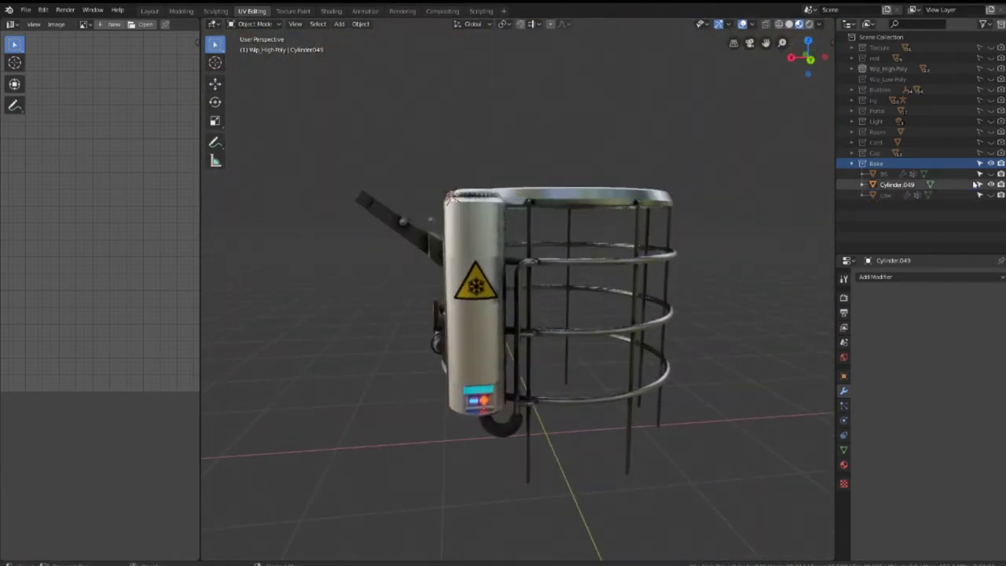
Rename Cylinder.049 to High, show the Low rods and hide High
left_click(896, 184)
type("High")
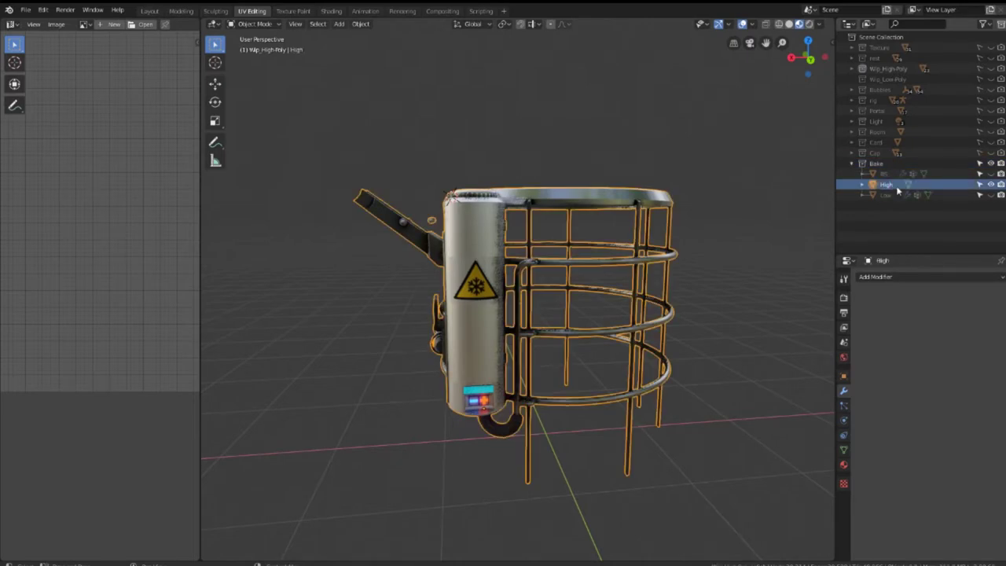
left_click(888, 195)
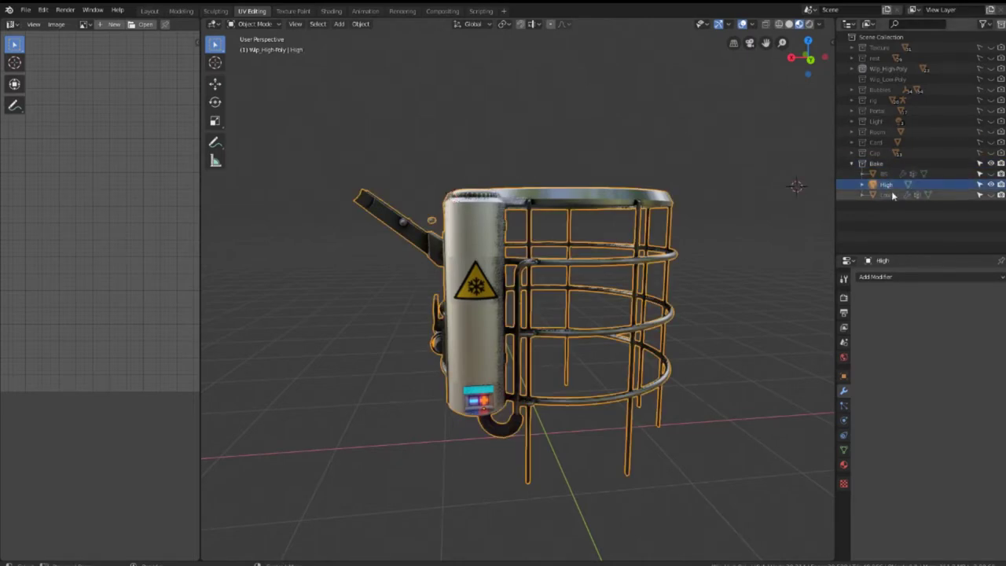
left_click(989, 195)
middle_click_drag(559, 281, 504, 296)
scroll(504, 296, "up", 3)
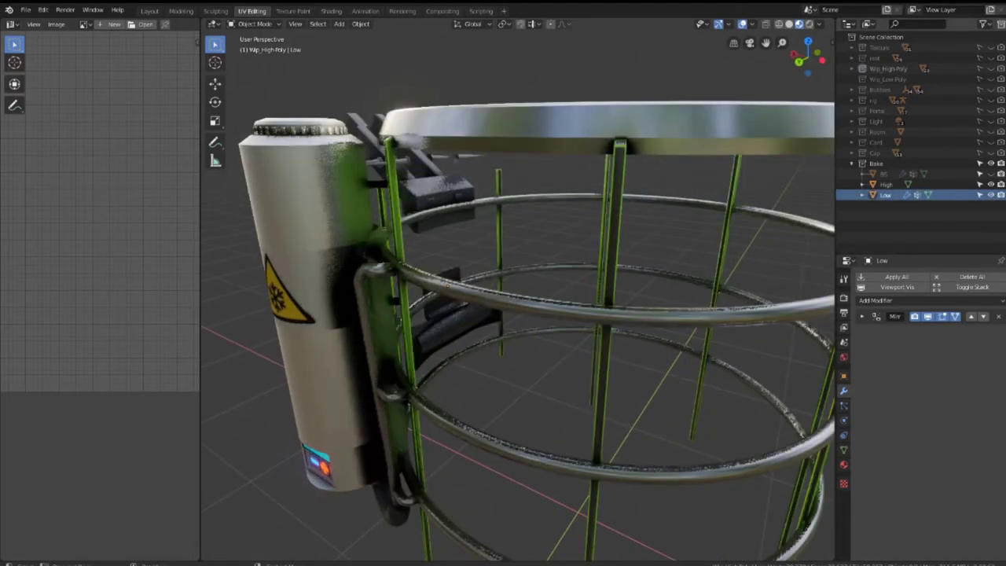
key("KP_Decimal")
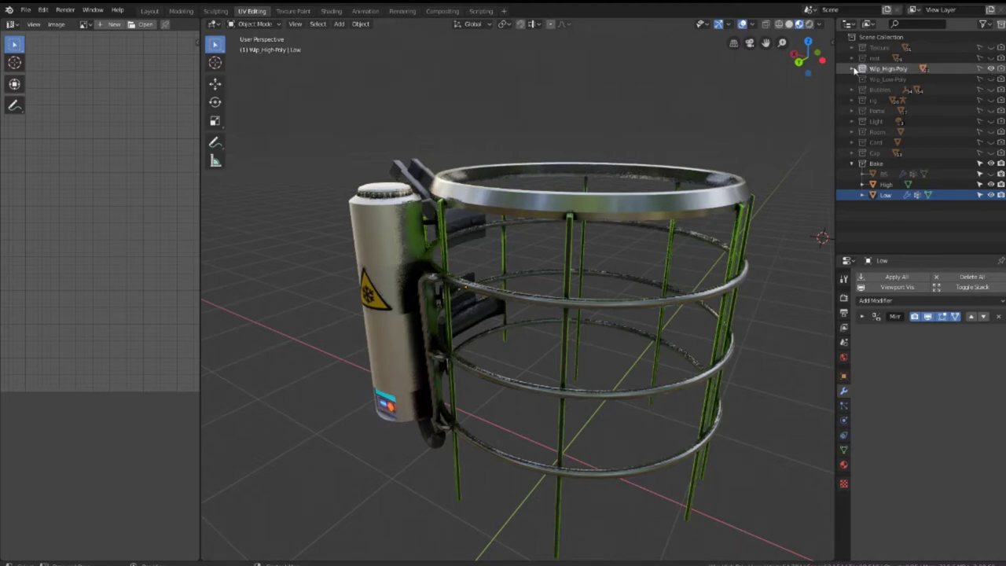
left_click(990, 184)
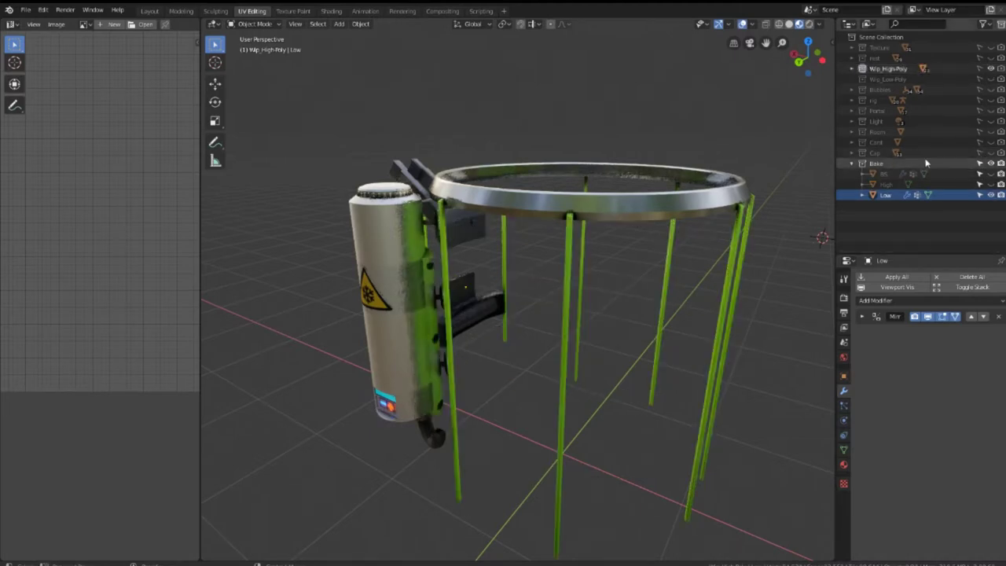
Toggle the Wip_High-Poly collection, reveal the hidden High and BS objects, and make High active
left_click(989, 69)
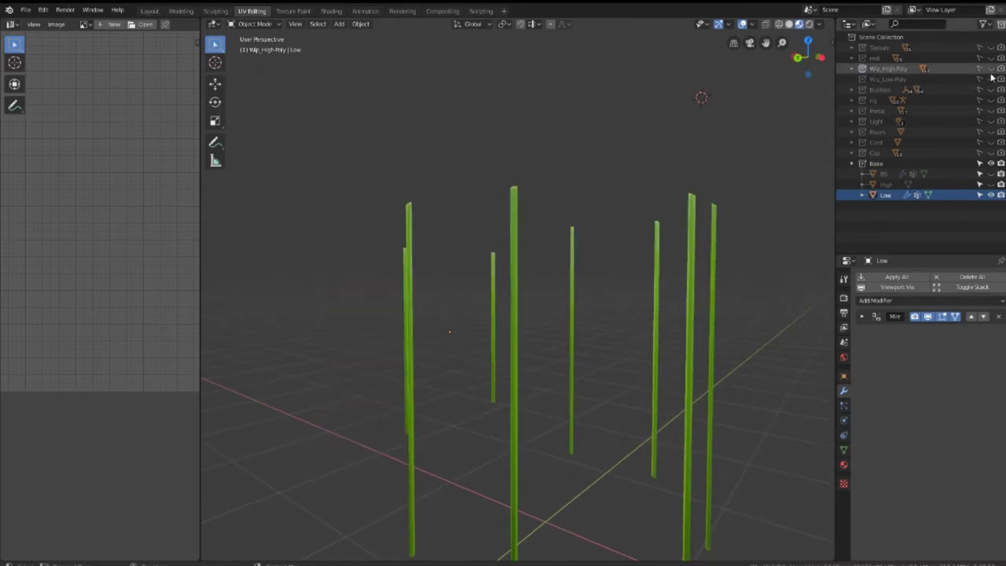
left_click(990, 69)
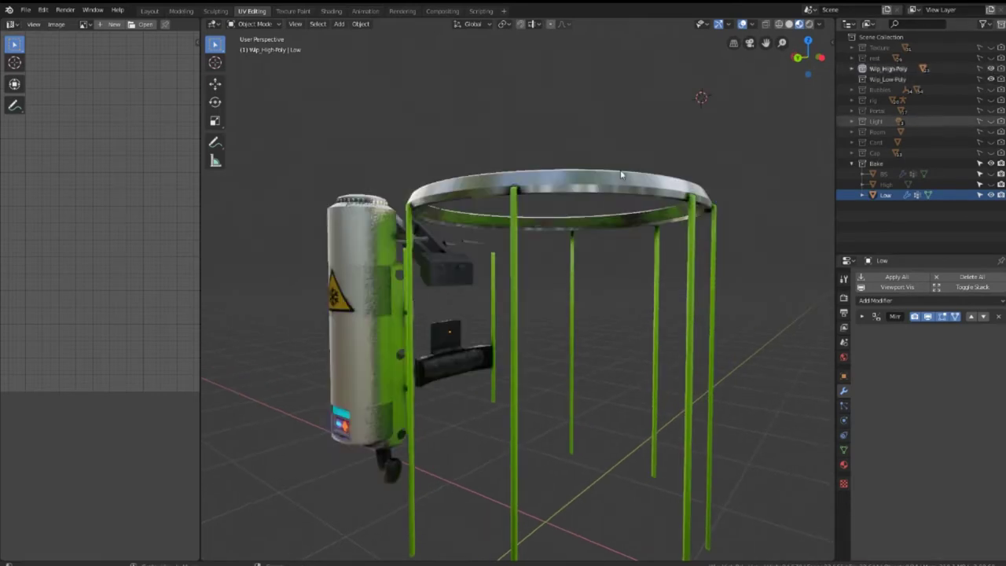
key("alt+h")
left_click(621, 279)
key("g")
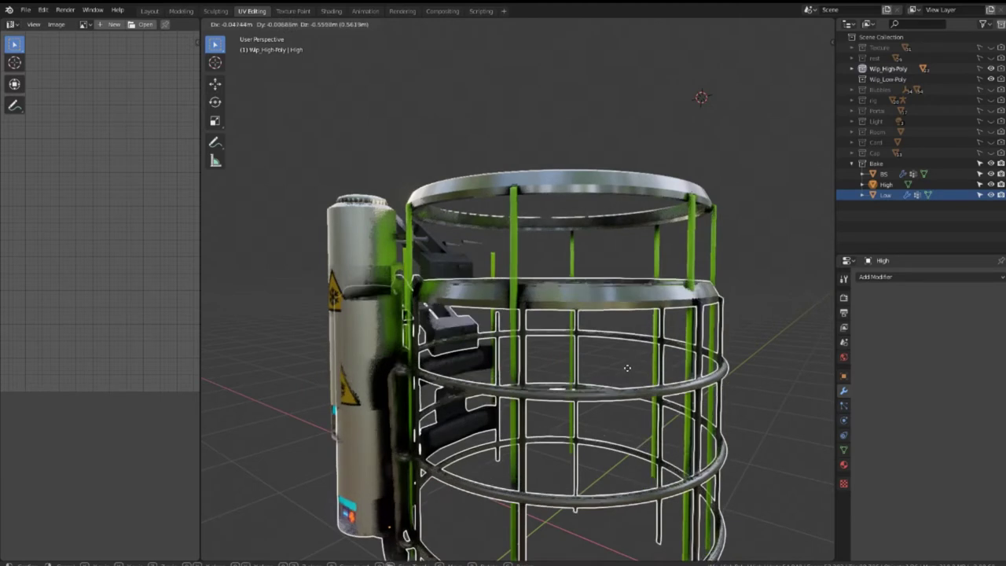
key("Escape")
Browse the Wip_High-Poly collection's contents and briefly show the hidden inner cylinder
left_click(851, 69)
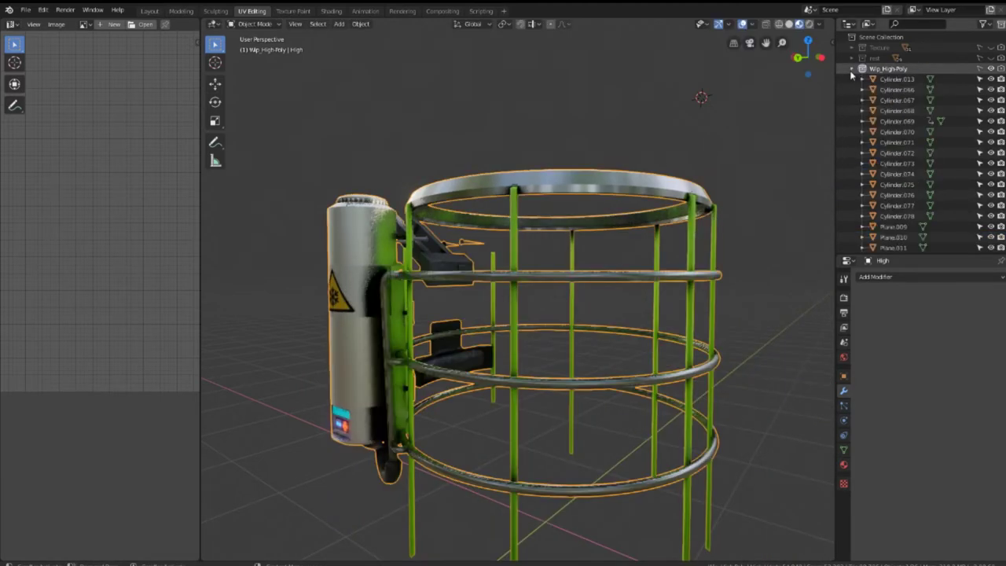
scroll(927, 158, "down", 10)
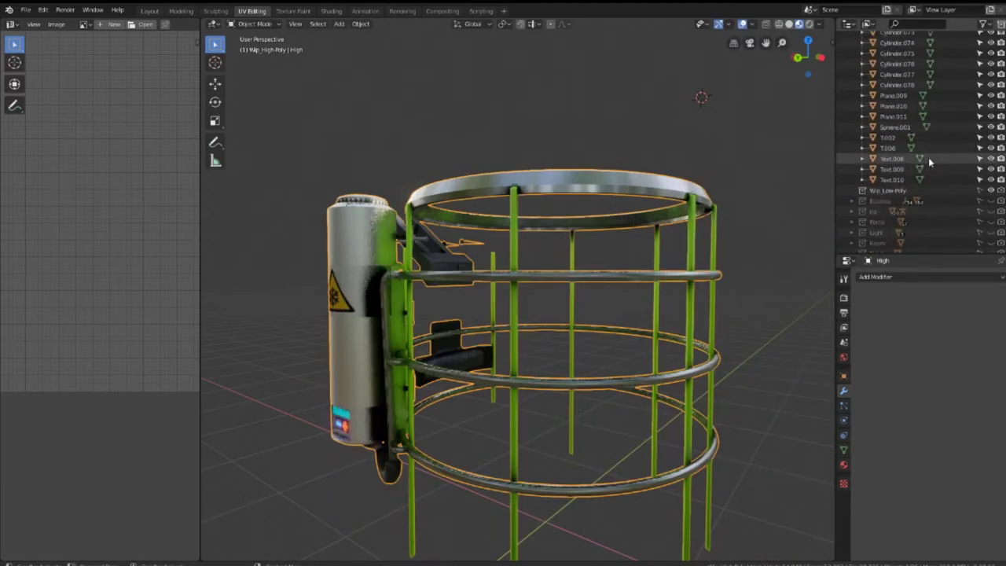
scroll(919, 150, "down", 3)
scroll(927, 145, "up", 5)
scroll(955, 151, "up", 4)
scroll(959, 149, "up", 5)
left_click(852, 69)
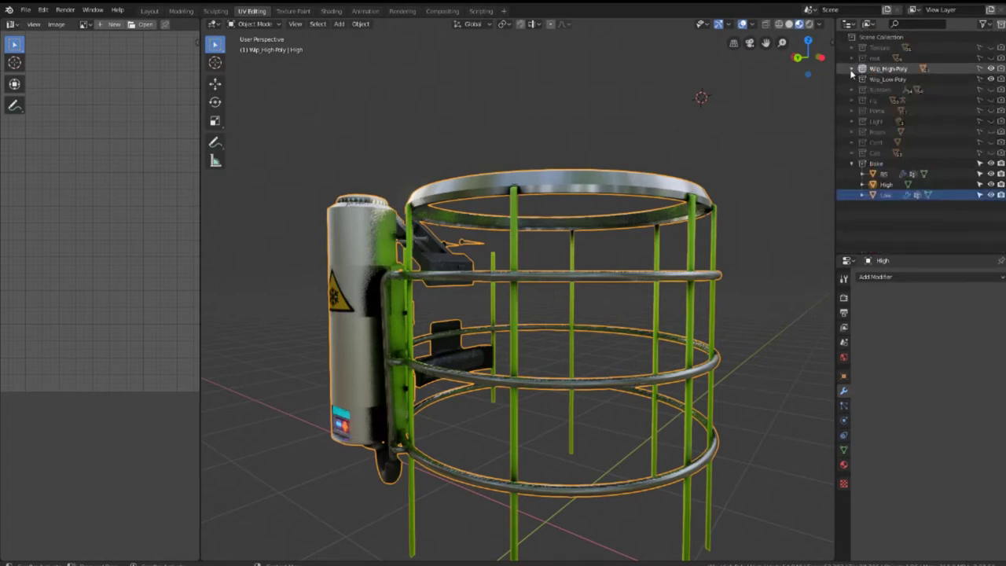
left_click(990, 58)
left_click(989, 58)
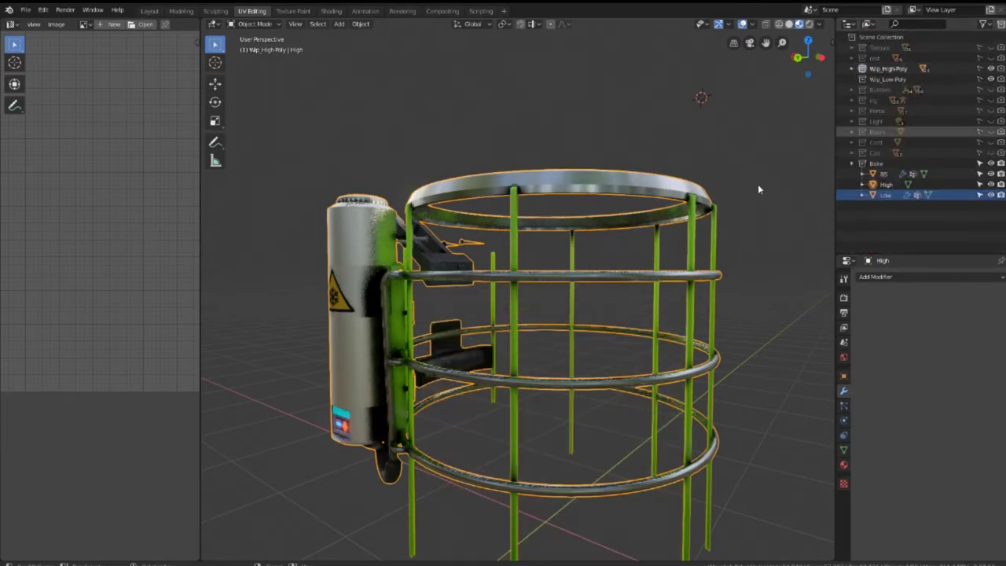
Compare High's visibility, then hide the green Low rods and select High
scroll(637, 277, "up", 3)
middle_click_drag(689, 285, 637, 236)
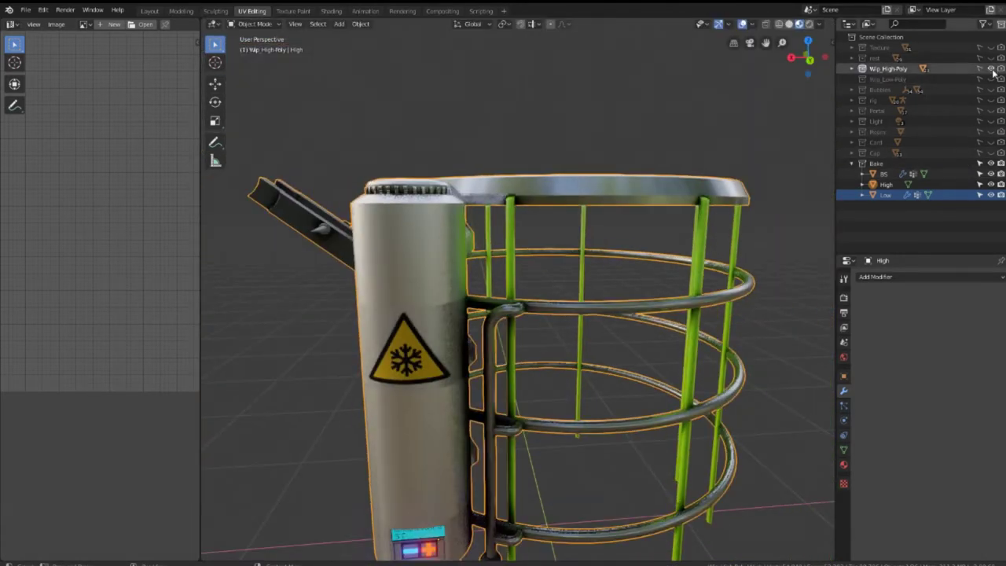
left_click(990, 184)
left_click(990, 184)
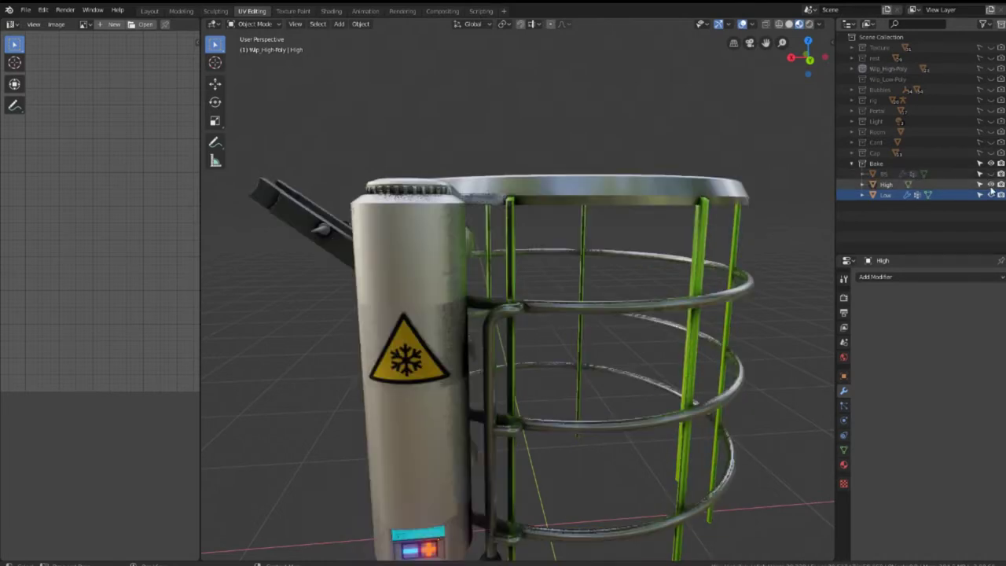
middle_click_drag(582, 220, 670, 216)
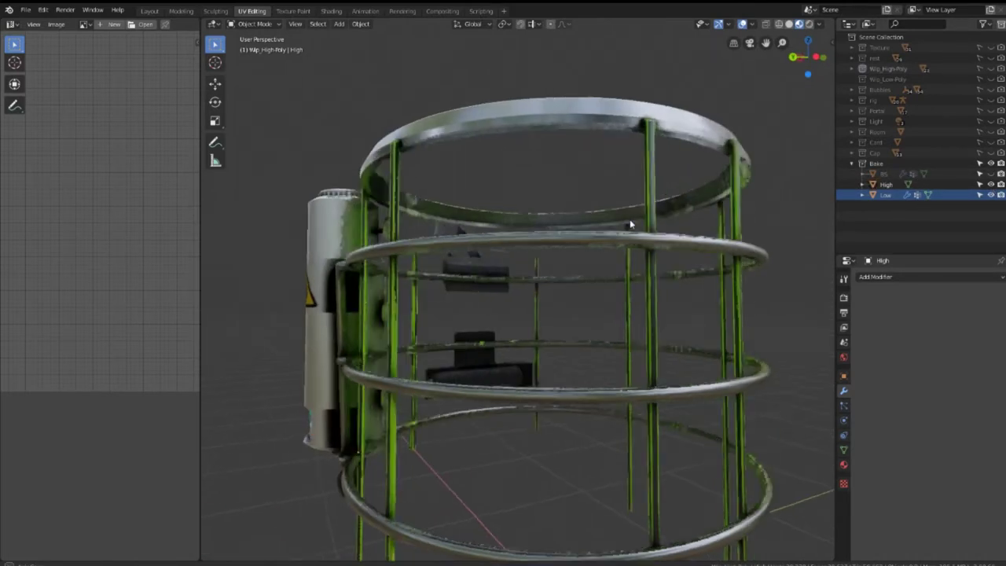
left_click(991, 195)
left_click(766, 227)
In Edit Mode on High, select-linked the cage's rings
key("g")
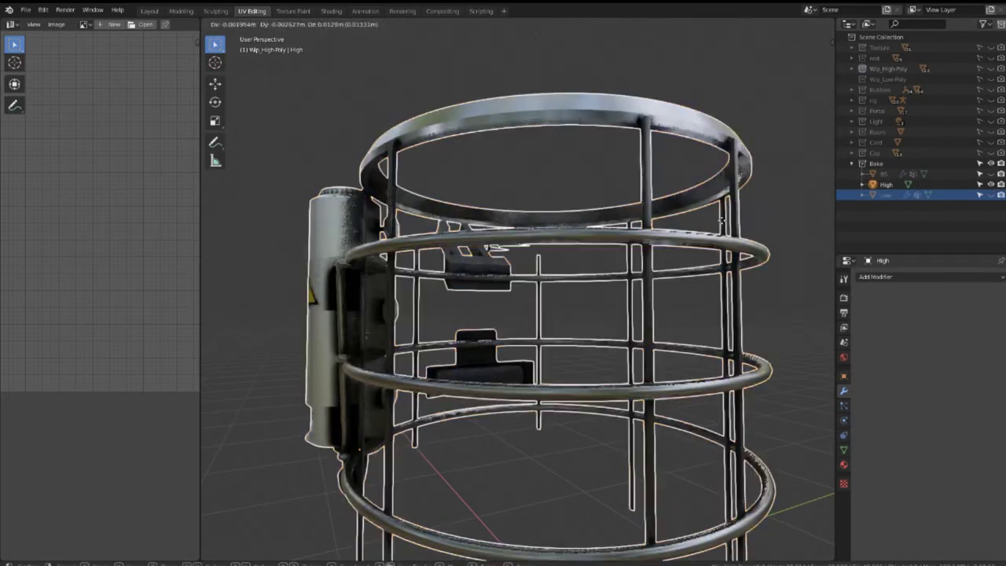
right_click(721, 221)
key("Tab")
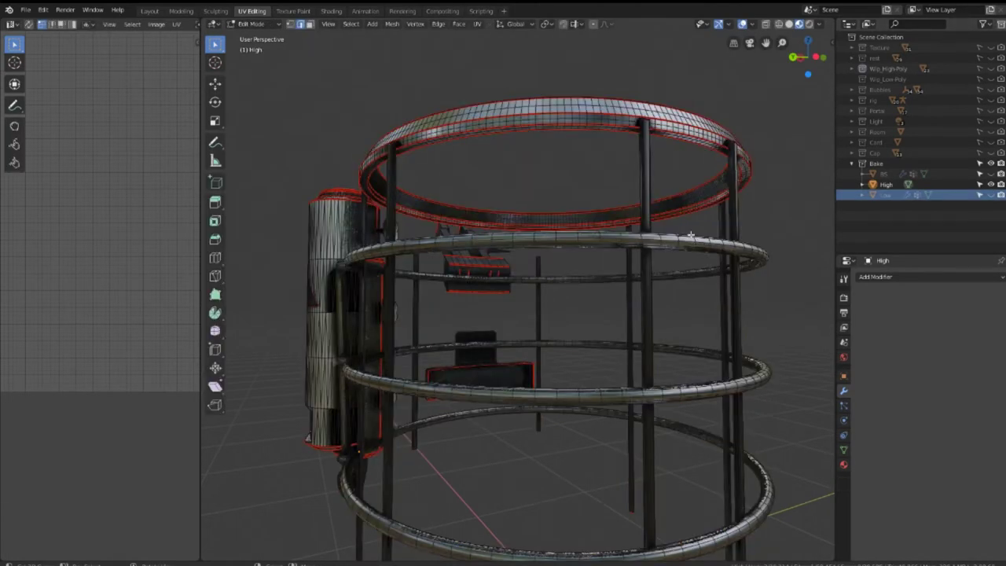
key("l")
key("l")
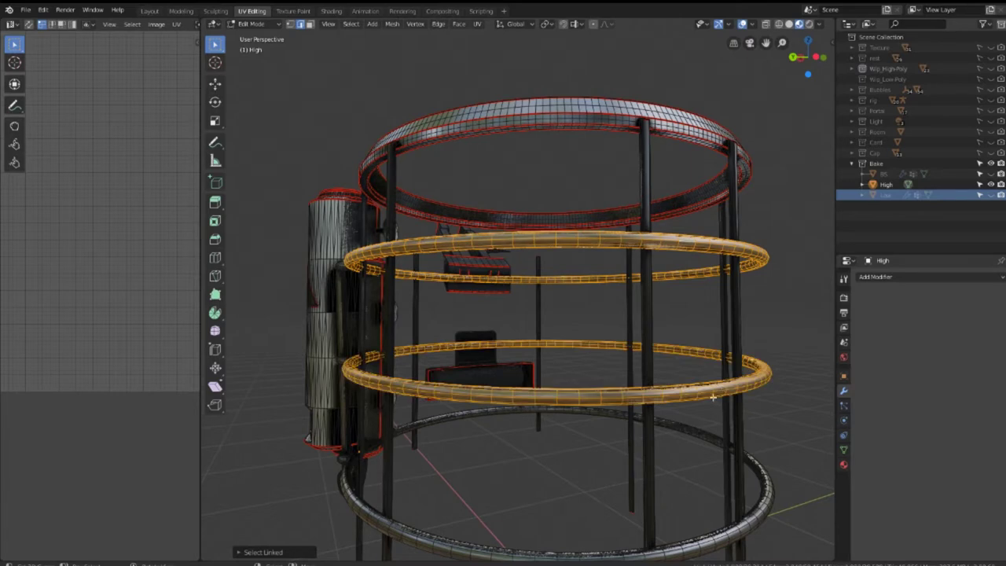
left_click(718, 535)
key("l")
key("l")
mouse_move(696, 393)
middle_mouse_down()
mouse_move(711, 290)
mouse_move(550, 283)
middle_mouse_up()
key("l")
Add the hooked vertical pipe and curved bottom pipe, then separate the selection into High.001
scroll(535, 282, "up", 6)
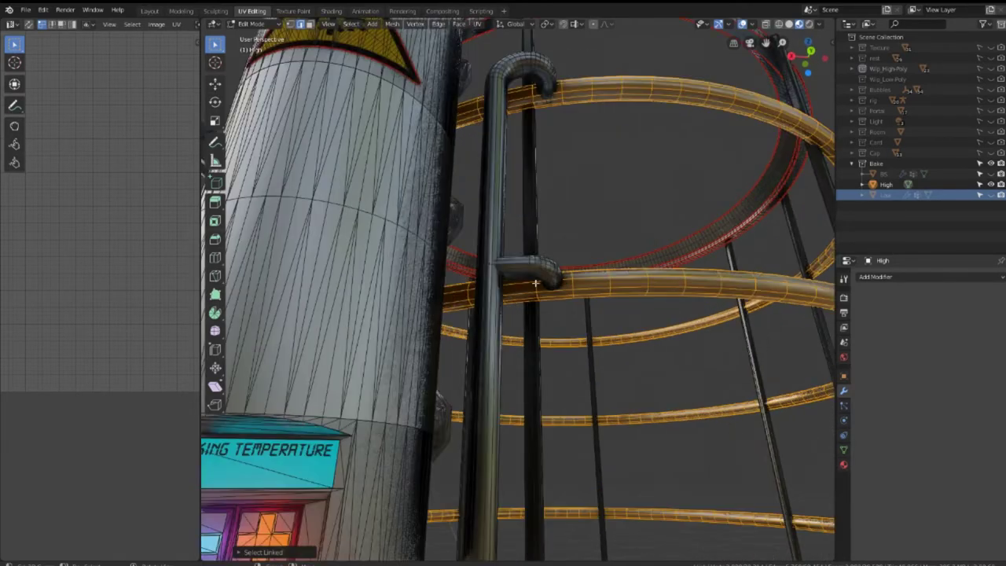
key("l")
middle_click_drag(518, 58, 521, 243)
scroll(526, 238, "up", 2)
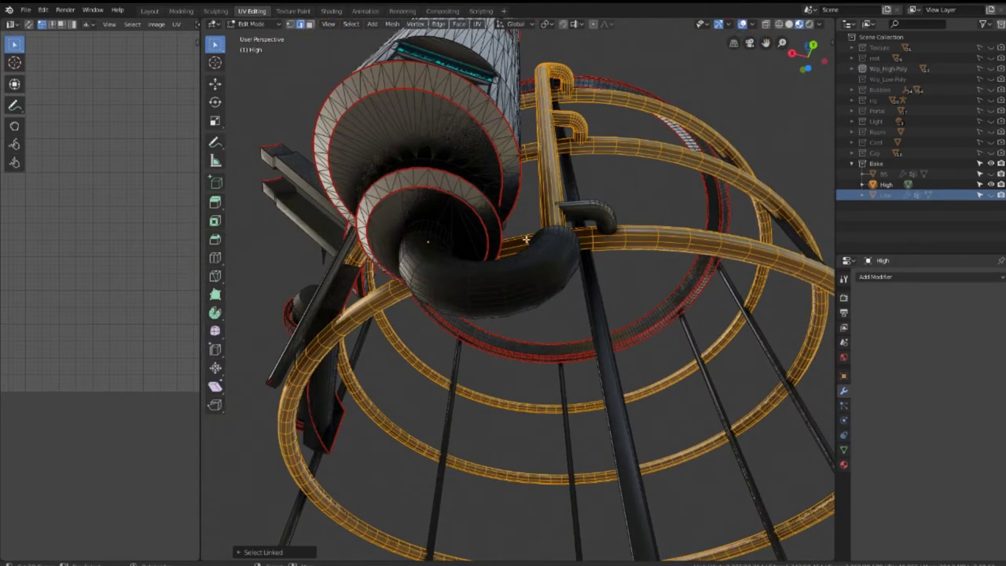
key("l")
middle_click_drag(458, 191, 600, 275)
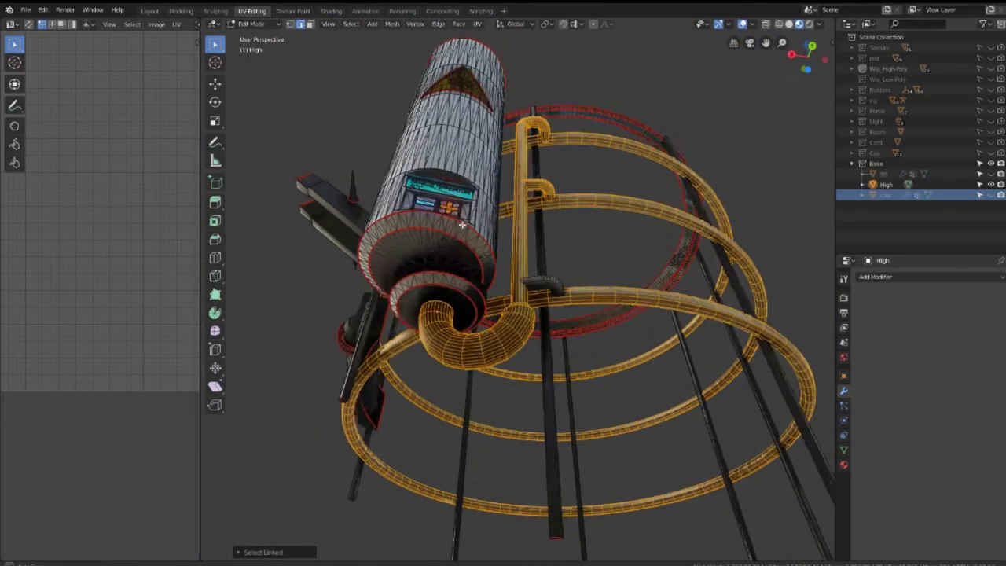
key("p")
left_click(600, 266)
key("Tab")
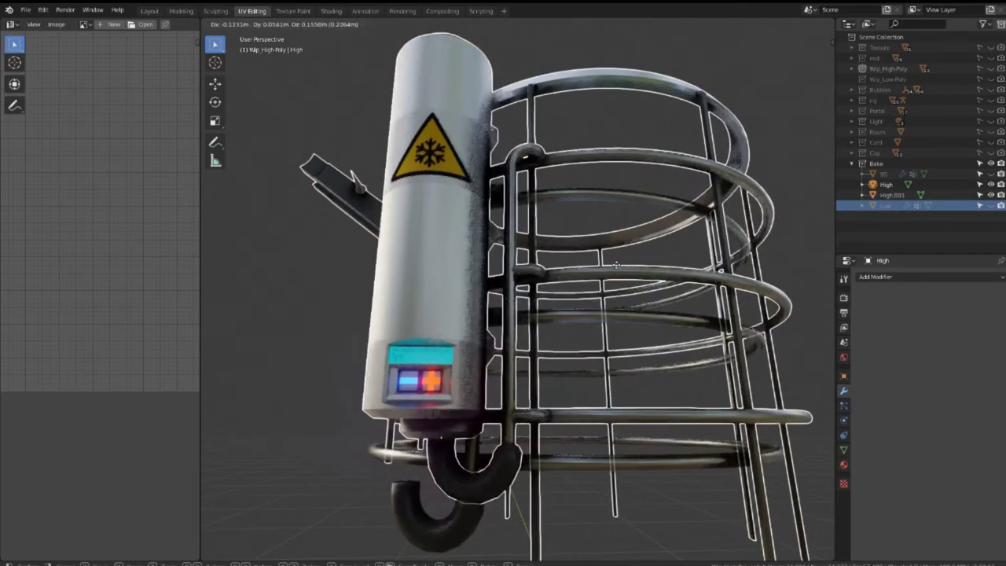
Isolate the High.001 ring pipes, bring back the green rods, and select High.001
key("g")
key("Escape")
key("shift+h")
left_click(591, 305)
key("g")
key("Escape")
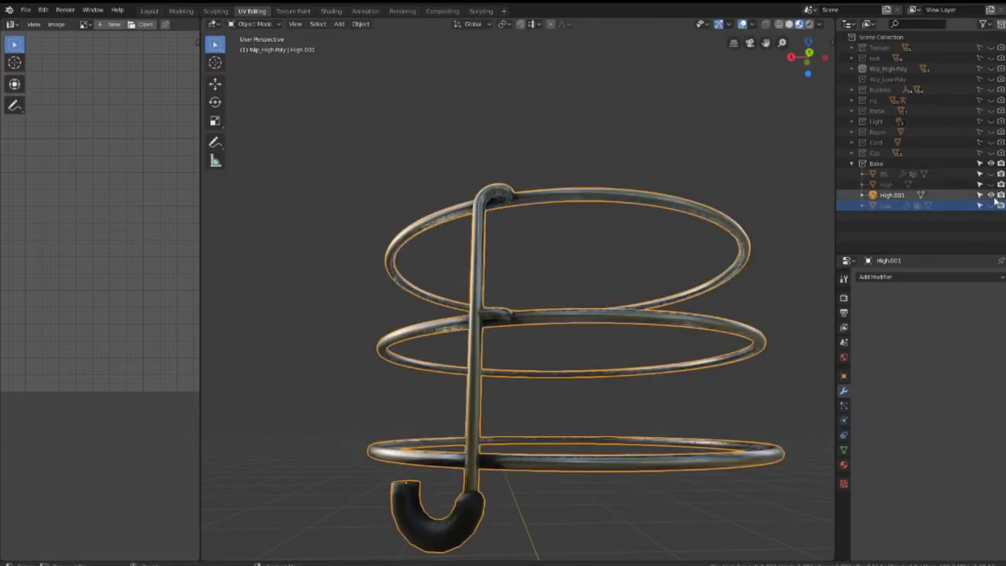
left_click(991, 197)
left_click(990, 184)
left_click(990, 194)
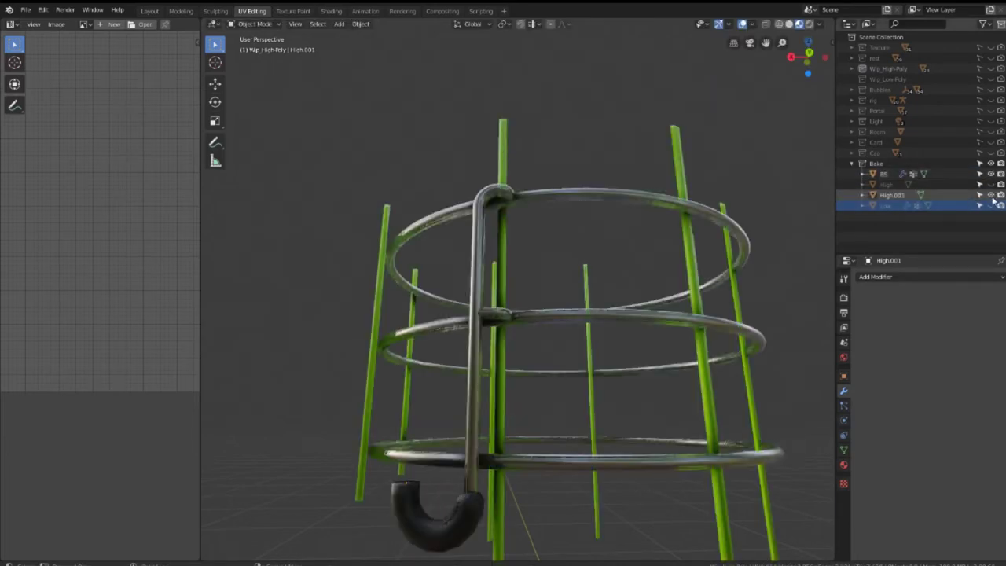
left_click(650, 192)
key("g")
key("Escape")
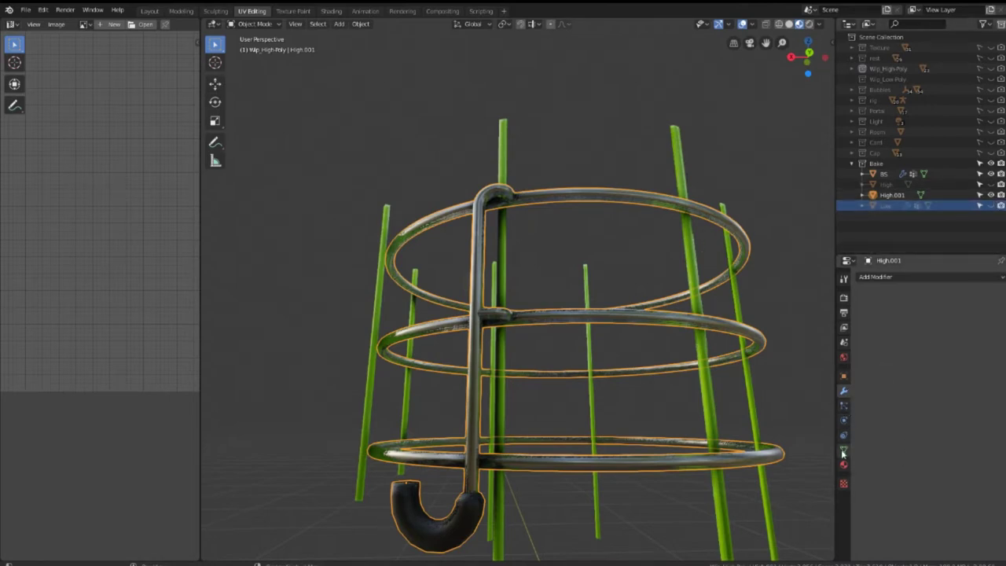
Remove all nine material slots from High.001
left_click(843, 464)
left_click(1000, 288)
left_click(1001, 287)
left_click(1001, 287)
left_click(1001, 288)
left_click(1001, 287)
left_click(1001, 288)
left_click(1001, 288)
left_click(1000, 288)
left_click(1001, 288)
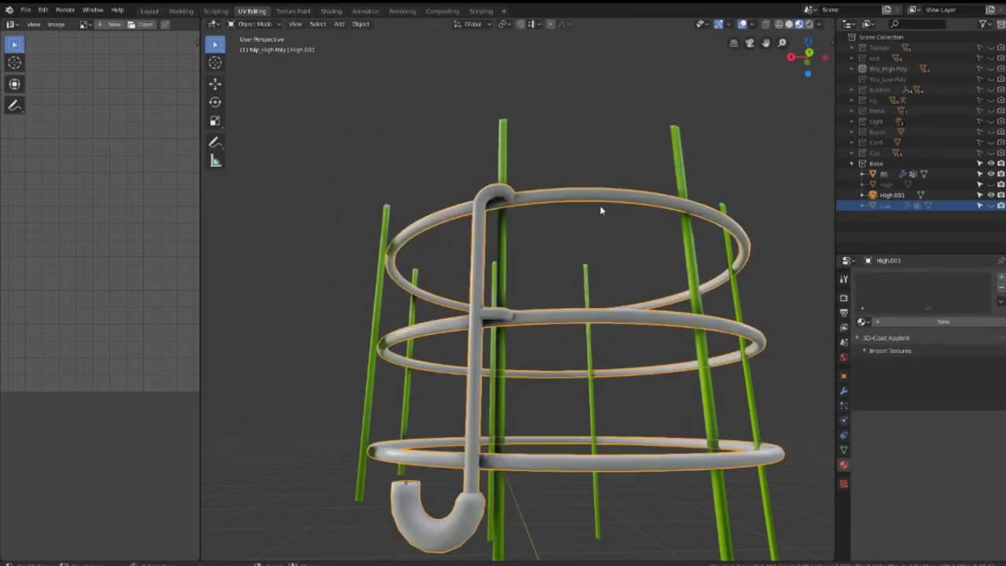
Join High.001 into BS with Ctrl+J and enter Edit Mode on BS
left_click(599, 205)
key("g")
left_click(714, 119)
key("ctrl+j")
mouse_move(715, 119)
middle_mouse_down()
mouse_move(548, 218)
mouse_move(487, 307)
mouse_move(472, 270)
mouse_move(592, 332)
mouse_move(601, 317)
mouse_move(576, 265)
mouse_move(517, 345)
middle_mouse_up()
key("Tab")
Clear the selection and collapse the selected vertices at the tube junction
key("alt+a")
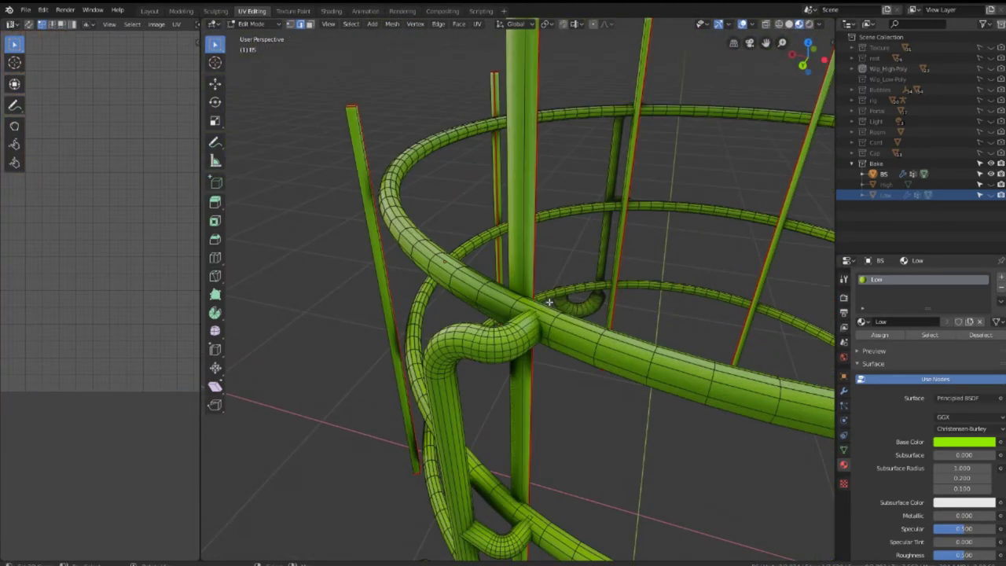
scroll(516, 344, "up", 4)
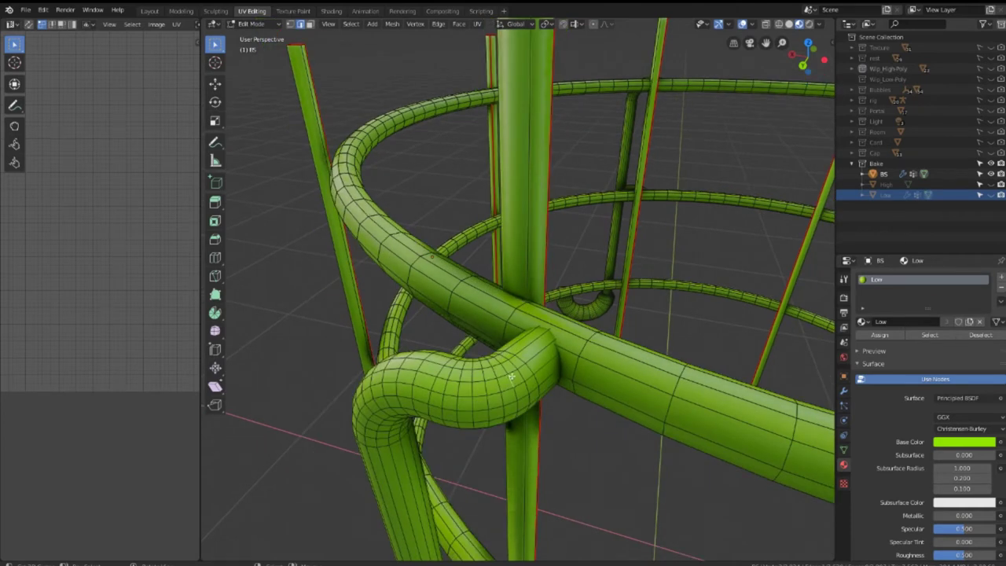
mouse_move(537, 390)
middle_mouse_down()
mouse_move(527, 318)
mouse_move(533, 363)
middle_mouse_up()
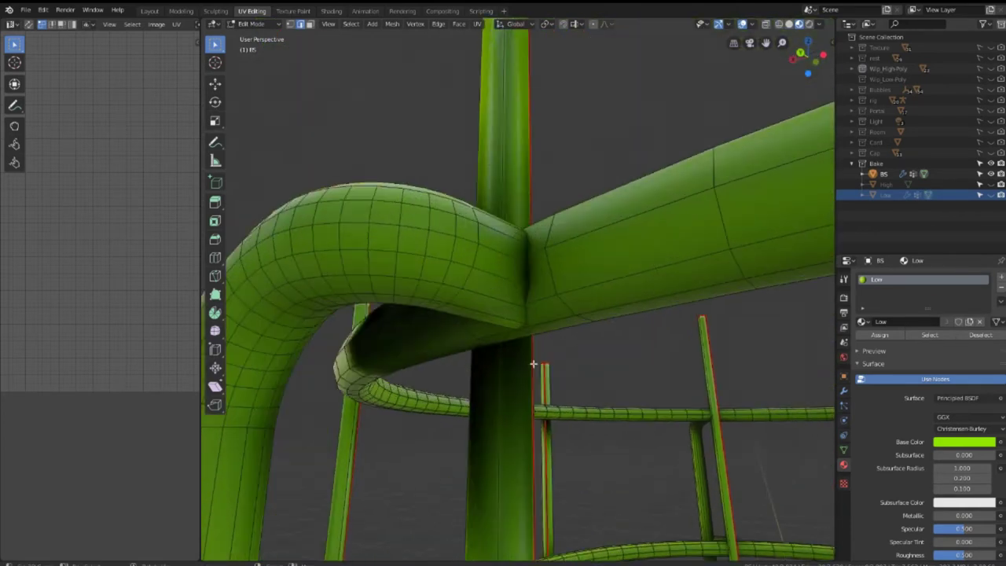
mouse_move(456, 292)
middle_mouse_down()
mouse_move(521, 260)
mouse_move(498, 267)
middle_mouse_up()
mouse_move(512, 275)
middle_mouse_down()
mouse_move(620, 249)
mouse_move(662, 274)
mouse_move(692, 397)
mouse_move(687, 428)
mouse_move(646, 440)
mouse_move(628, 459)
mouse_move(600, 330)
mouse_move(536, 221)
middle_mouse_up()
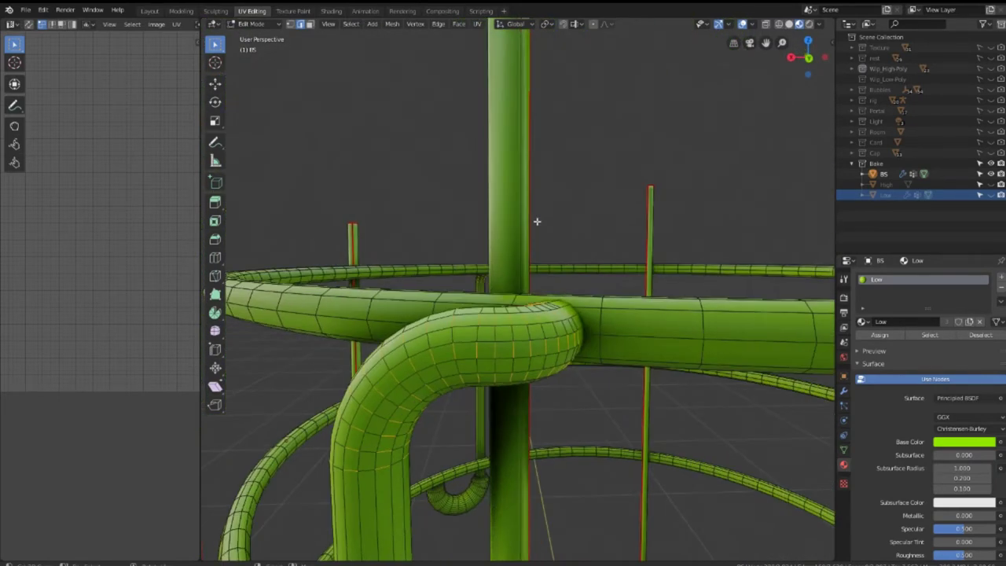
left_click(416, 23)
key("q")
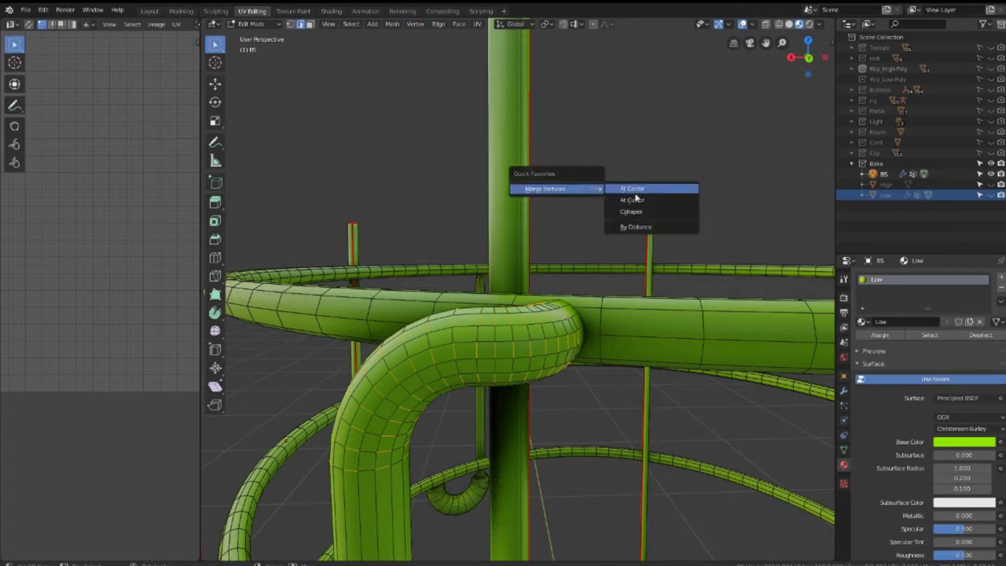
left_click(631, 211)
Shortest-path select along the bent pipe's elbow with Nth Element set to 2
scroll(628, 213, "down", 5)
scroll(487, 384, "up", 3)
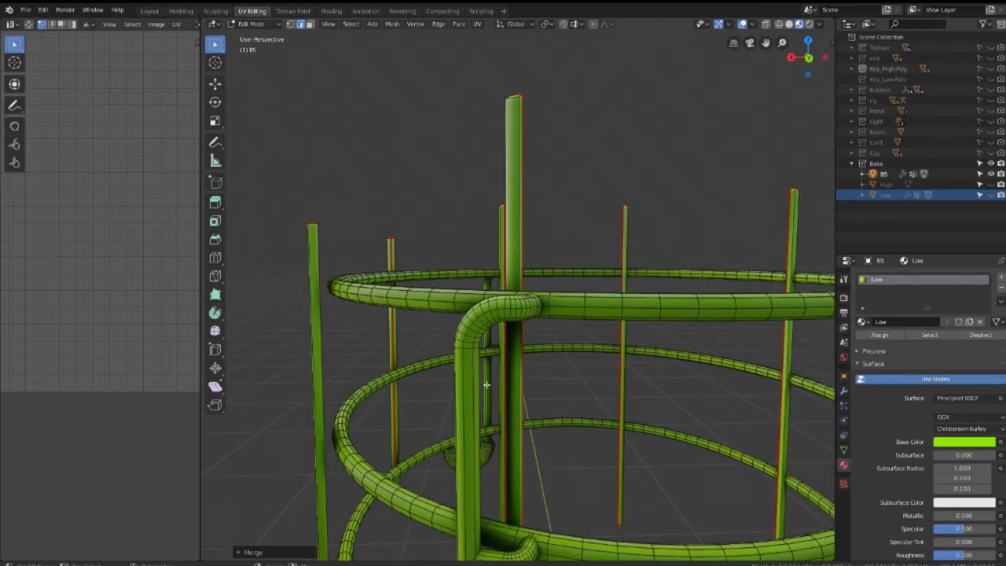
scroll(487, 384, "down", 3)
middle_click_drag(501, 360, 542, 391)
scroll(542, 391, "up", 2)
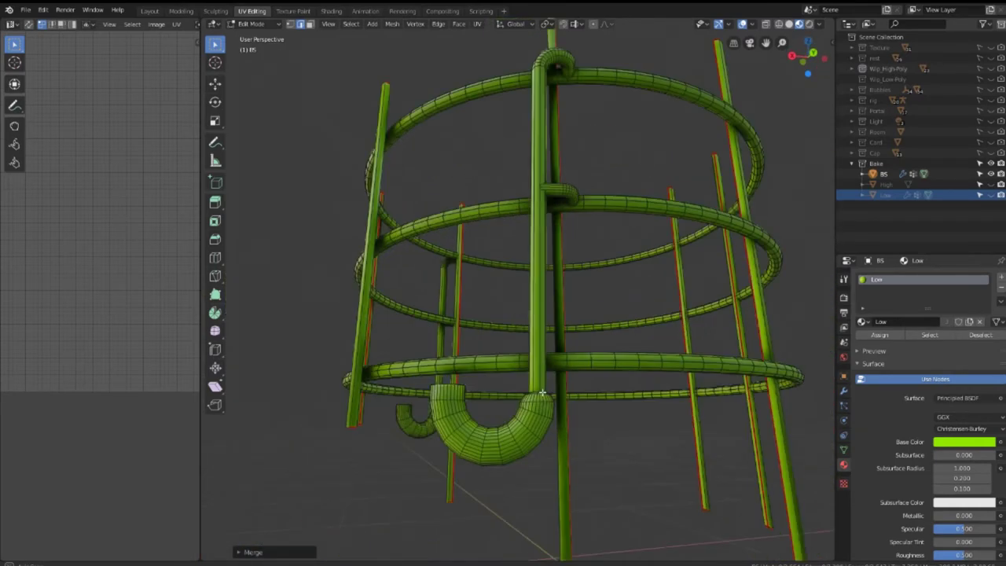
scroll(542, 391, "up", 2)
scroll(498, 348, "up", 2)
middle_click_drag(498, 348, 420, 258)
scroll(523, 397, "up", 2)
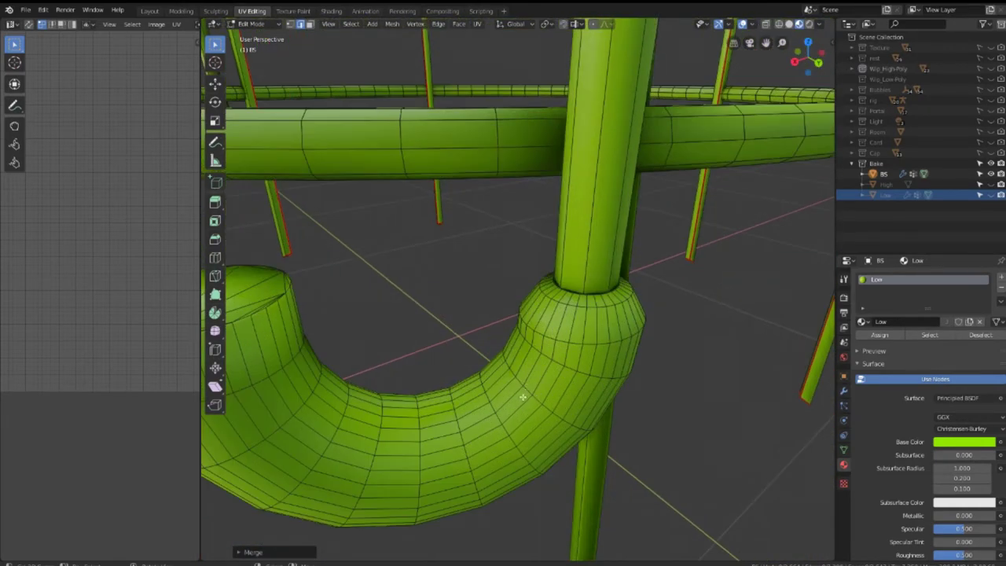
scroll(531, 387, "down", 3)
middle_click_drag(530, 387, 442, 322)
scroll(499, 322, "up", 3)
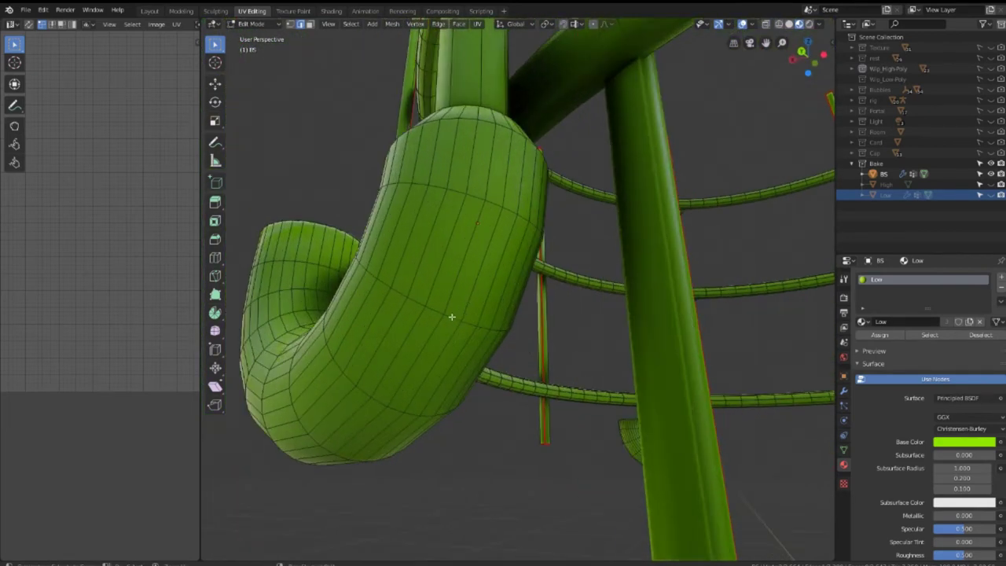
left_click(237, 552)
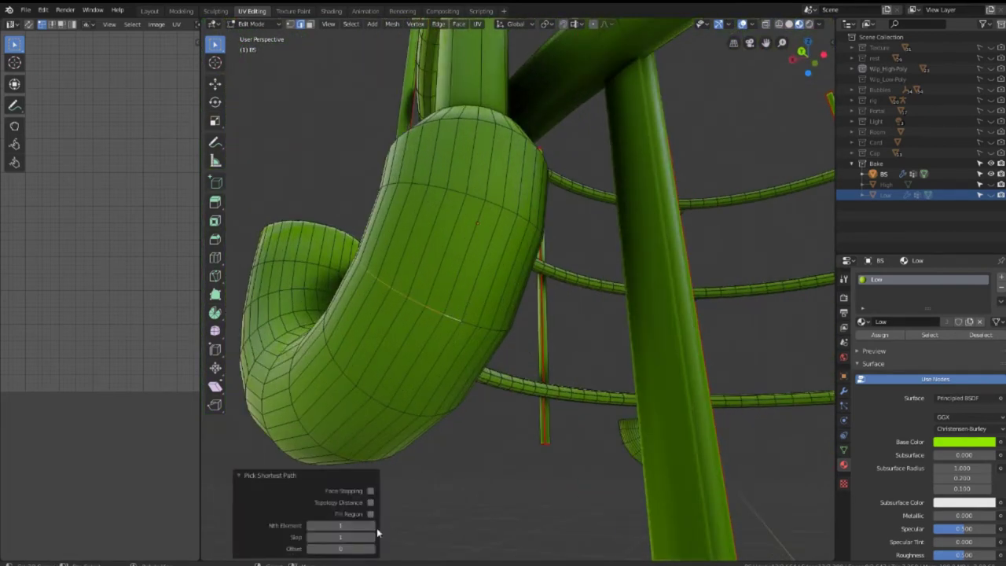
mouse_move(469, 385)
middle_mouse_down()
mouse_move(390, 344)
mouse_move(434, 352)
mouse_move(422, 348)
mouse_move(615, 289)
mouse_move(505, 260)
mouse_move(621, 310)
middle_mouse_up()
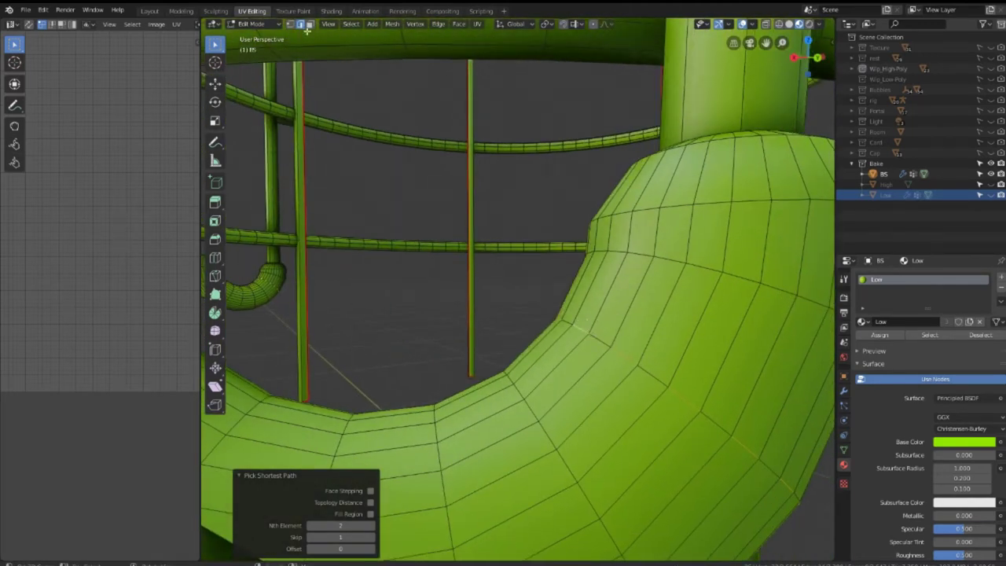
Expand every second elbow edge into edge rings and collapse them via Quick Favorites
left_click(353, 25)
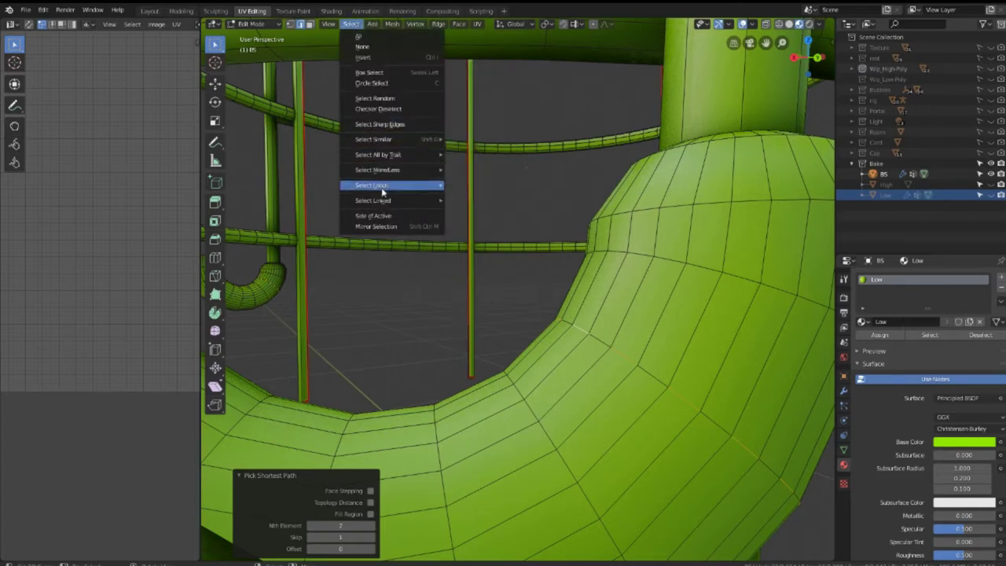
key("q")
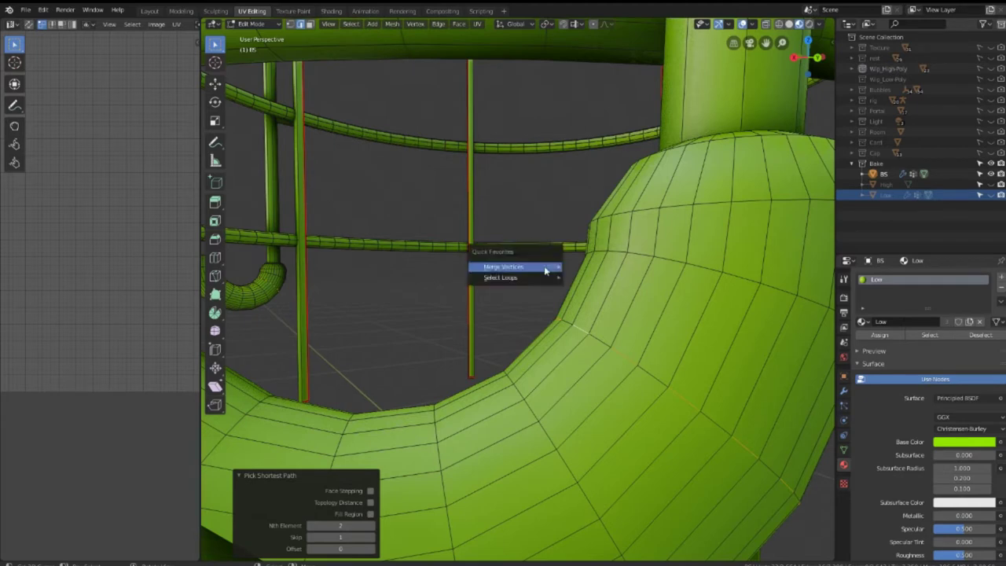
mouse_move(503, 278)
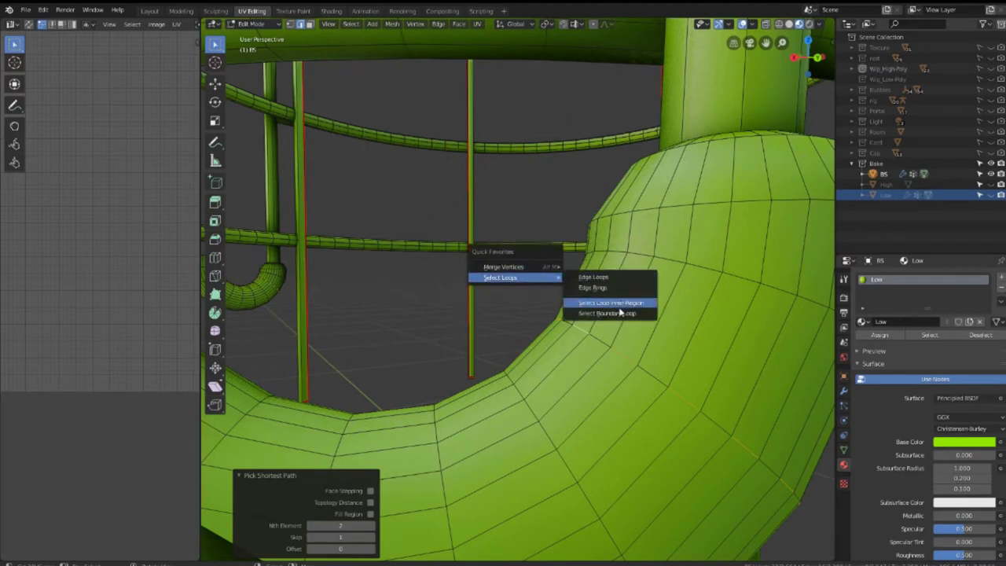
left_click(611, 286)
middle_click_drag(611, 286, 579, 262)
key("q")
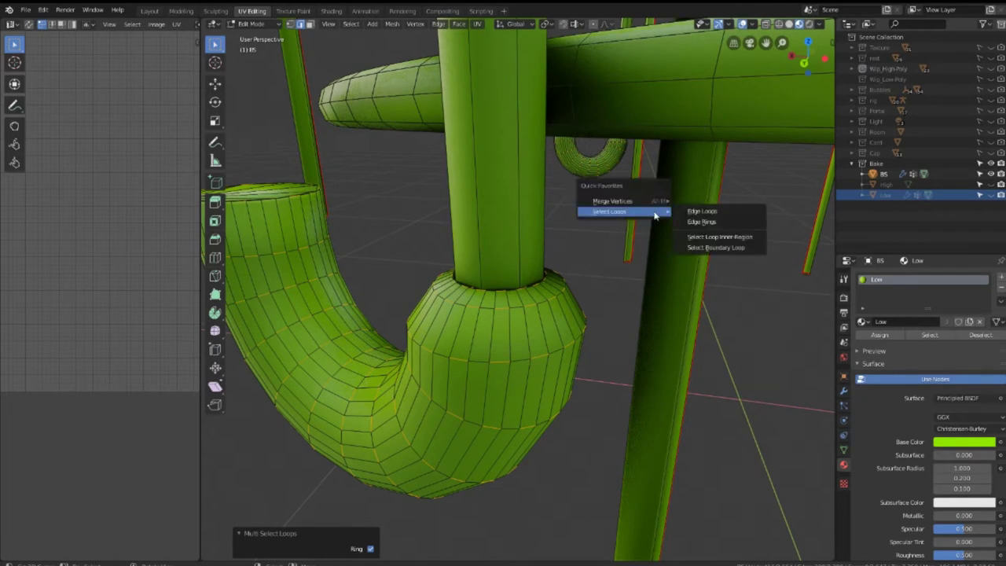
left_click(711, 224)
mouse_move(711, 224)
middle_mouse_down()
mouse_move(632, 289)
mouse_move(652, 268)
mouse_move(449, 329)
middle_mouse_up()
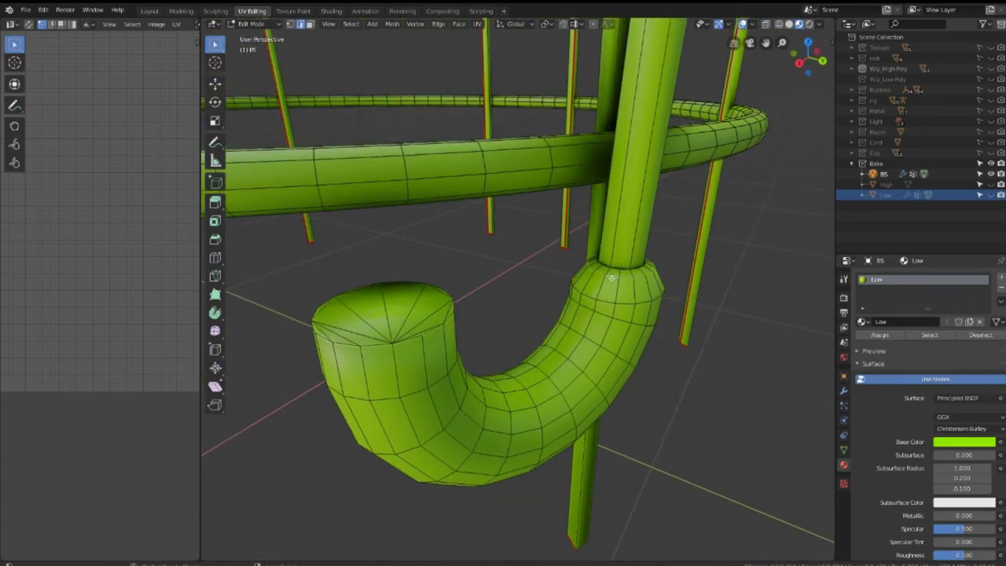
Undo the accidental extrusion and mark the J-pipe's joint ring as a UV seam
key("e")
right_click(646, 272)
key("ctrl+z")
key("ctrl+e")
left_click(674, 286)
Select the J-pipe's cap rim loop and mark it as a UV seam
middle_click_drag(598, 281, 599, 257)
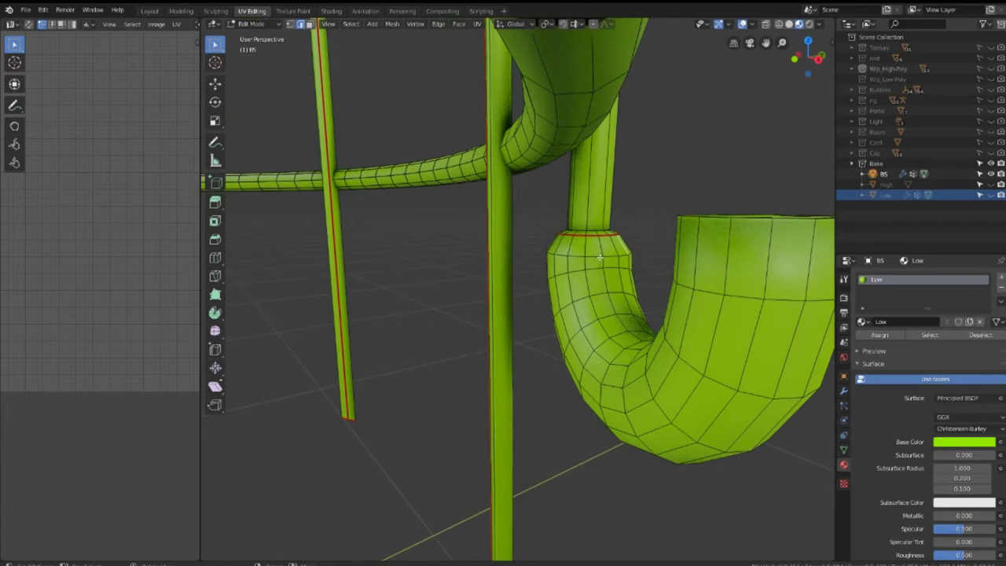
left_click(609, 386, "ctrl")
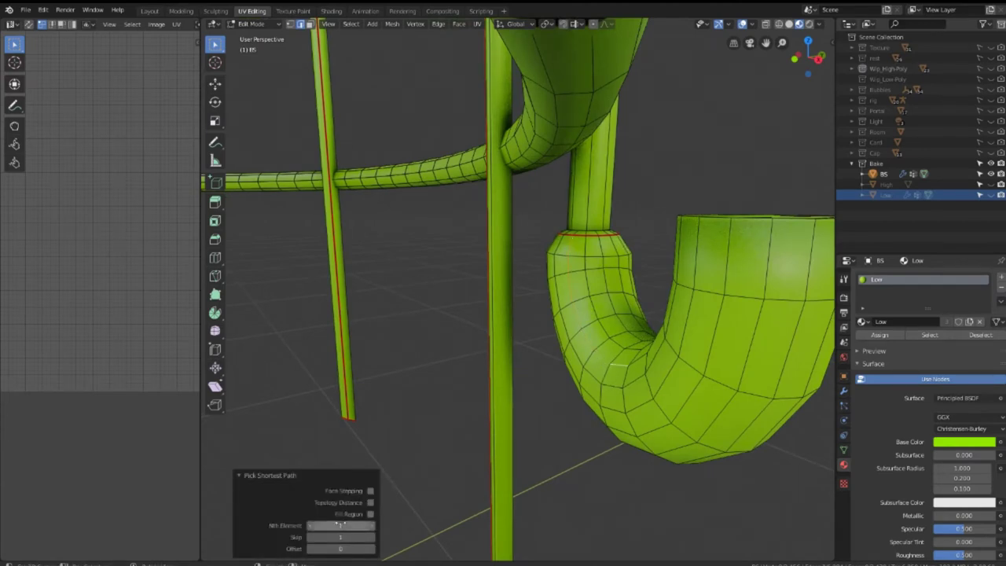
middle_click_drag(615, 289, 704, 284)
mouse_move(750, 240)
middle_mouse_down()
mouse_move(539, 258)
mouse_move(563, 284)
middle_mouse_up()
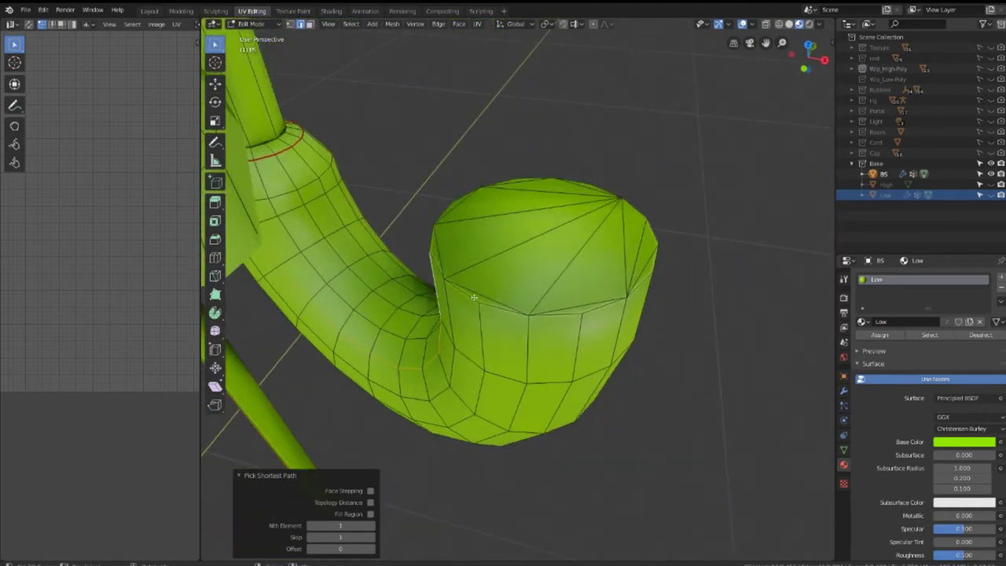
middle_click_drag(613, 306, 497, 280)
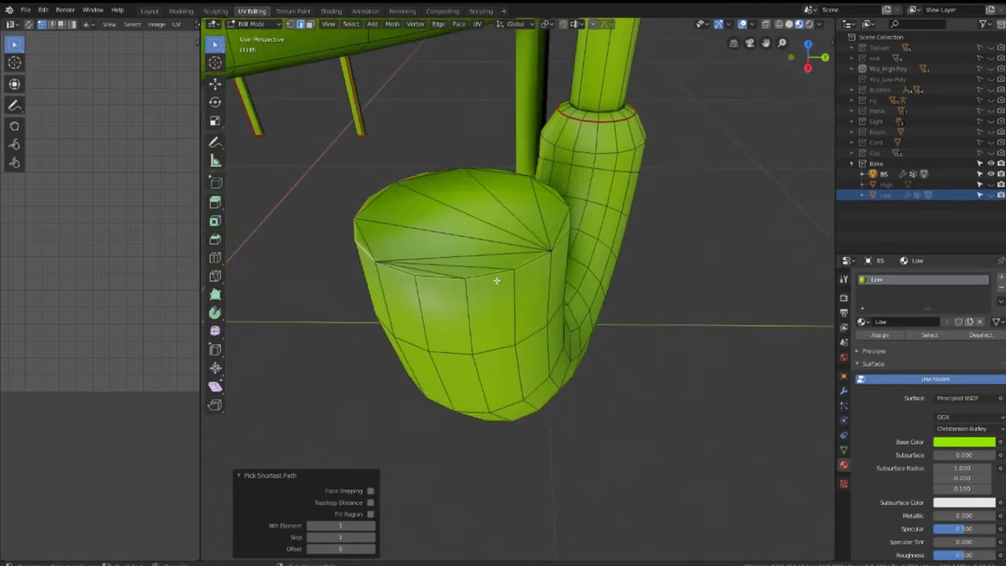
mouse_move(584, 251)
middle_mouse_down()
mouse_move(489, 272)
mouse_move(504, 246)
middle_mouse_up()
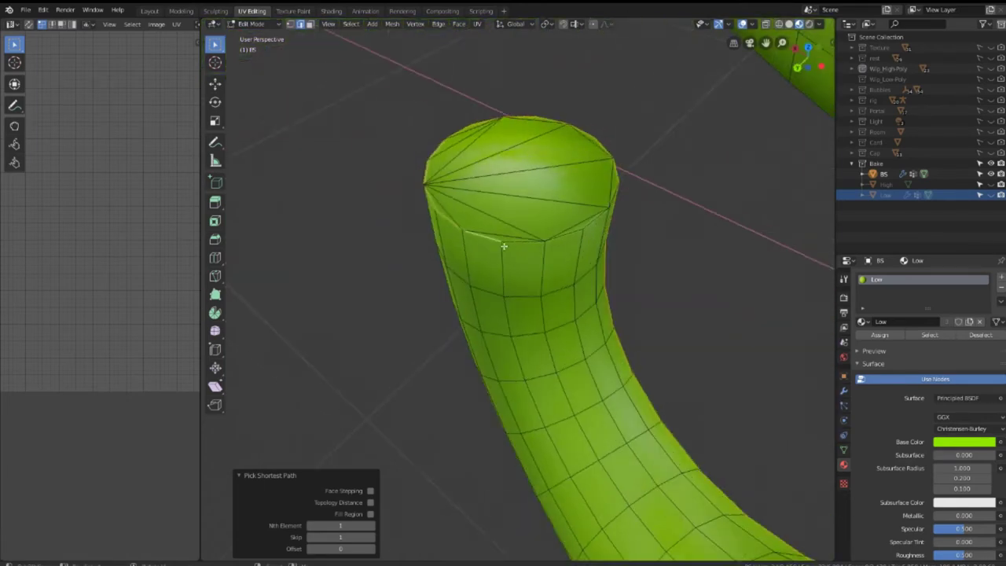
middle_click_drag(597, 223, 613, 229)
left_click(616, 227, "alt")
key("ctrl+e")
left_click(679, 232)
Pick a shortest-path edge selection on the inner bent tube
mouse_move(680, 233)
middle_mouse_down()
mouse_move(677, 274)
mouse_move(505, 281)
mouse_move(621, 306)
mouse_move(426, 251)
mouse_move(567, 344)
mouse_move(619, 303)
mouse_move(566, 333)
mouse_move(538, 333)
mouse_move(538, 299)
mouse_move(492, 290)
mouse_move(406, 359)
mouse_move(591, 297)
mouse_move(545, 313)
middle_mouse_up()
scroll(597, 299, "down", 5)
scroll(539, 299, "up", 2)
scroll(531, 295, "up", 3)
scroll(530, 294, "down", 3)
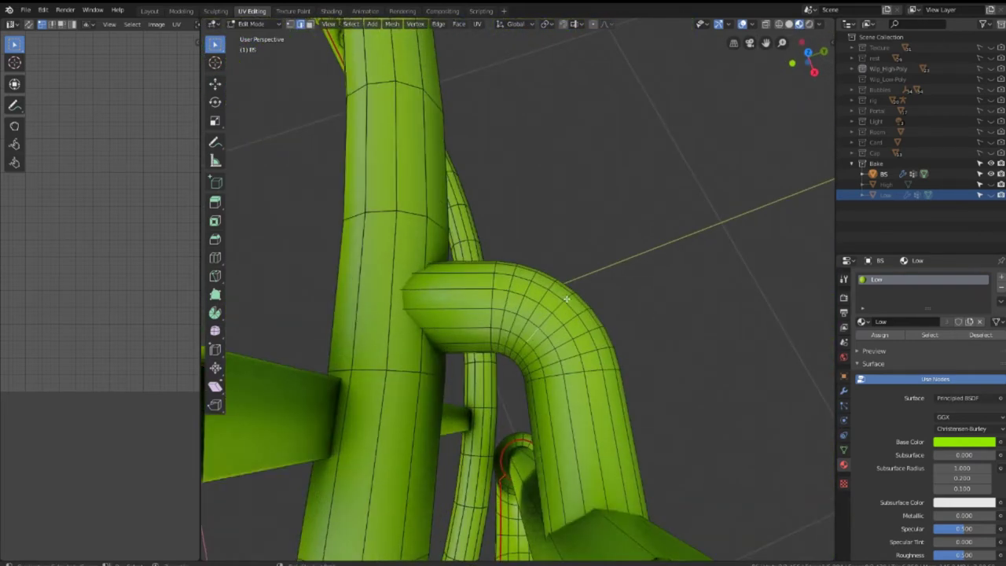
left_click(565, 298, "ctrl")
mouse_move(545, 386)
middle_mouse_down()
mouse_move(420, 377)
mouse_move(550, 322)
mouse_move(555, 200)
mouse_move(497, 219)
middle_mouse_up()
mouse_move(425, 199)
middle_mouse_down()
mouse_move(471, 212)
mouse_move(602, 196)
mouse_move(673, 206)
mouse_move(691, 176)
mouse_move(619, 266)
mouse_move(608, 259)
mouse_move(608, 330)
mouse_move(611, 315)
middle_mouse_up()
left_click(603, 246)
left_click(604, 244, "ctrl")
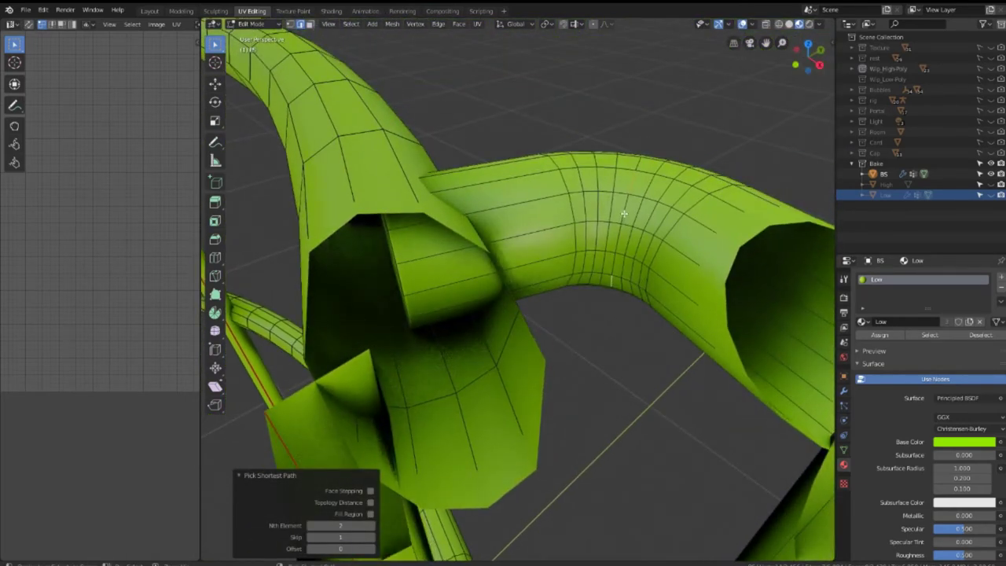
middle_click_drag(626, 226, 601, 207)
Select the whole inner tube, hide everything else, and deselect it
key("ctrl+l")
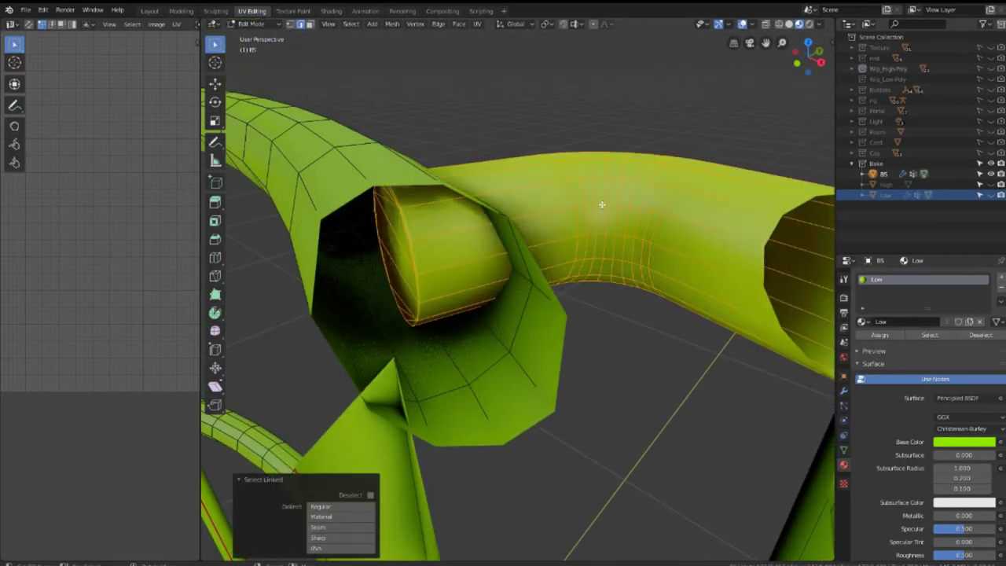
key("shift+h")
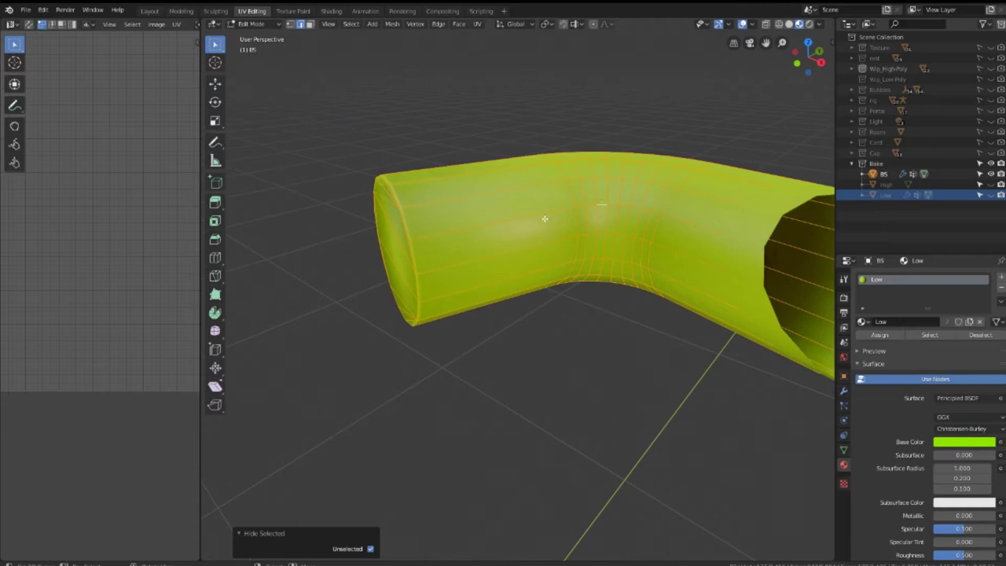
key("alt+a")
mouse_move(507, 238)
middle_mouse_down()
mouse_move(597, 211)
mouse_move(561, 239)
mouse_move(471, 172)
middle_mouse_up()
Select the tube's end cap faces and delete them, leaving the tube open
left_click(310, 23)
left_click(580, 249)
left_click(574, 204)
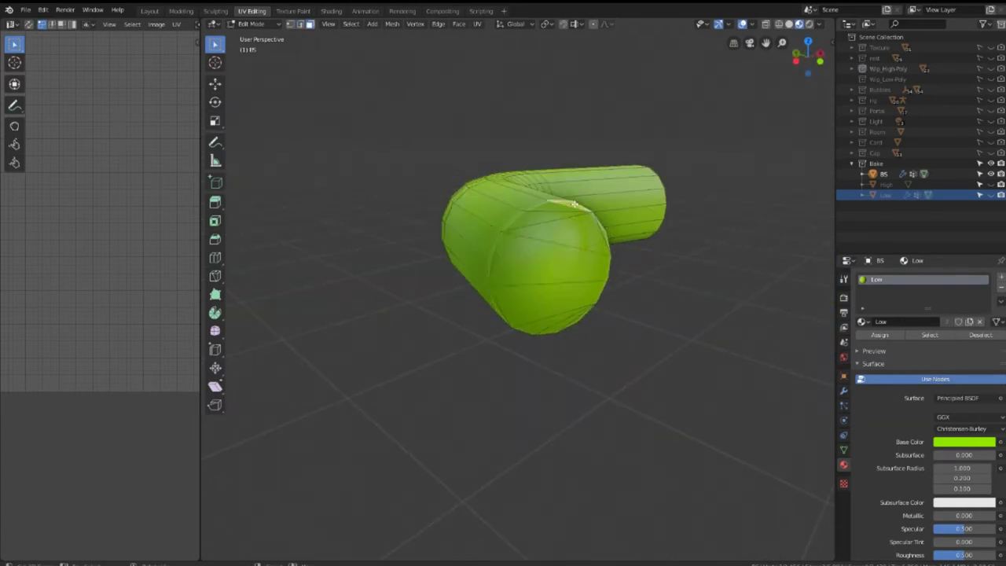
left_click(496, 260, "ctrl")
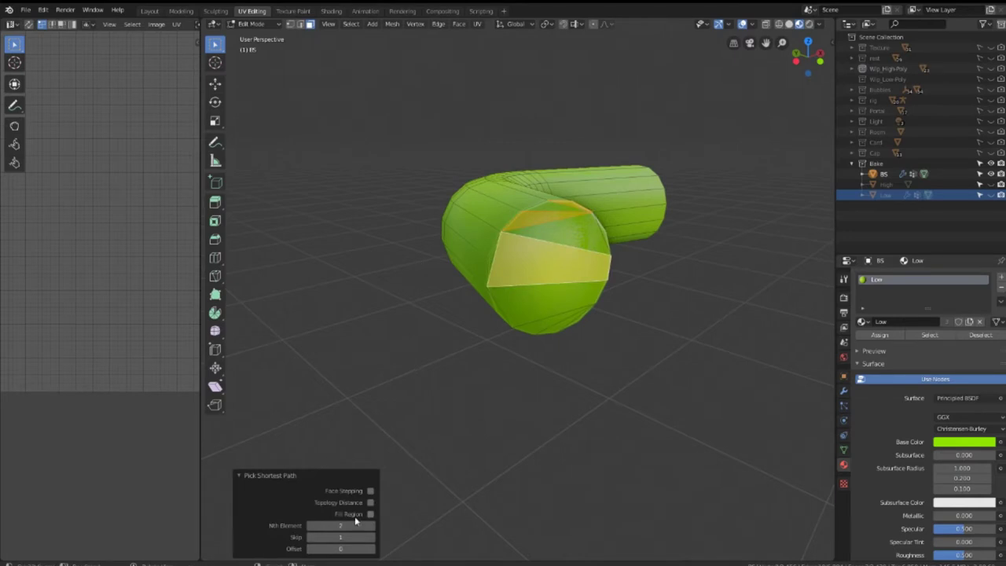
left_click_drag(355, 520, 343, 521)
middle_click_drag(487, 299, 533, 244)
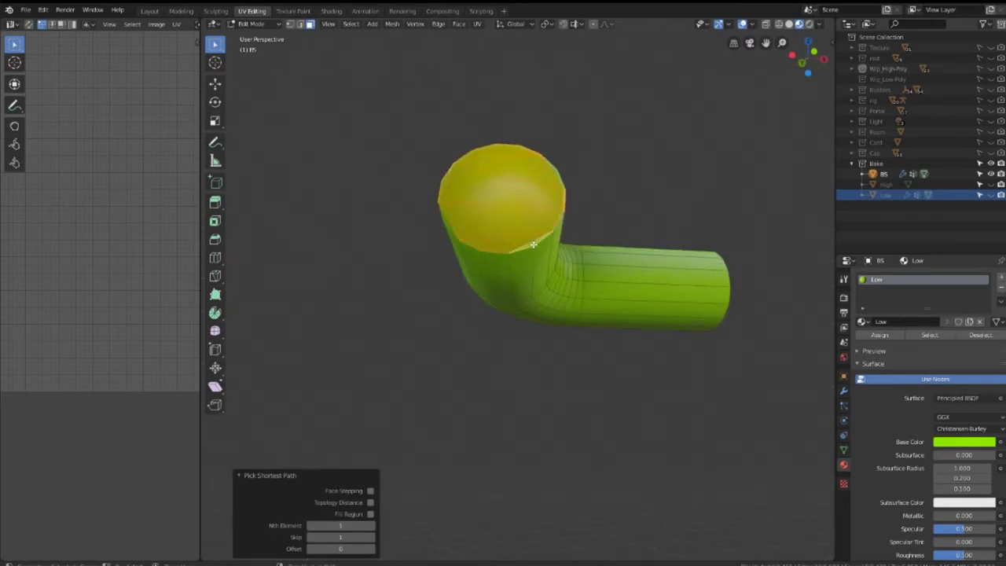
key("x")
left_click(553, 240)
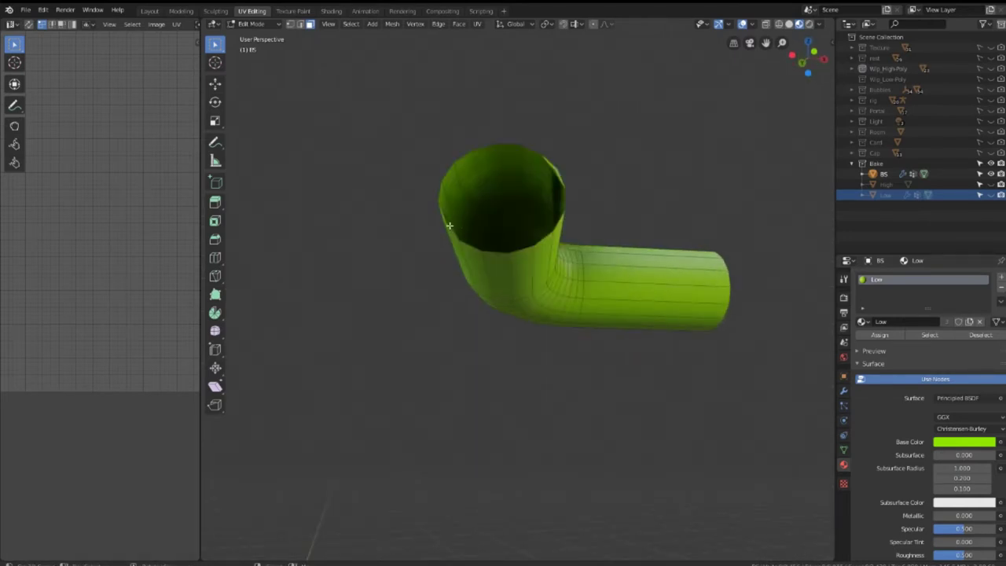
key("x")
left_click(568, 175)
In edge mode, pick every second edge along the tube's dense bend
mouse_move(567, 175)
middle_mouse_down()
mouse_move(456, 307)
mouse_move(617, 274)
middle_mouse_up()
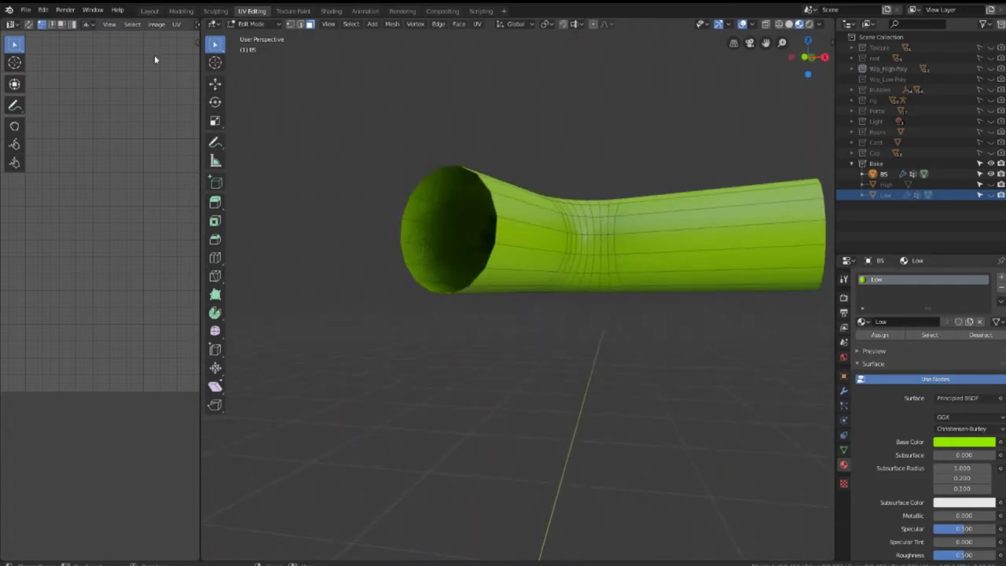
left_click(300, 24)
scroll(647, 219, "up", 3)
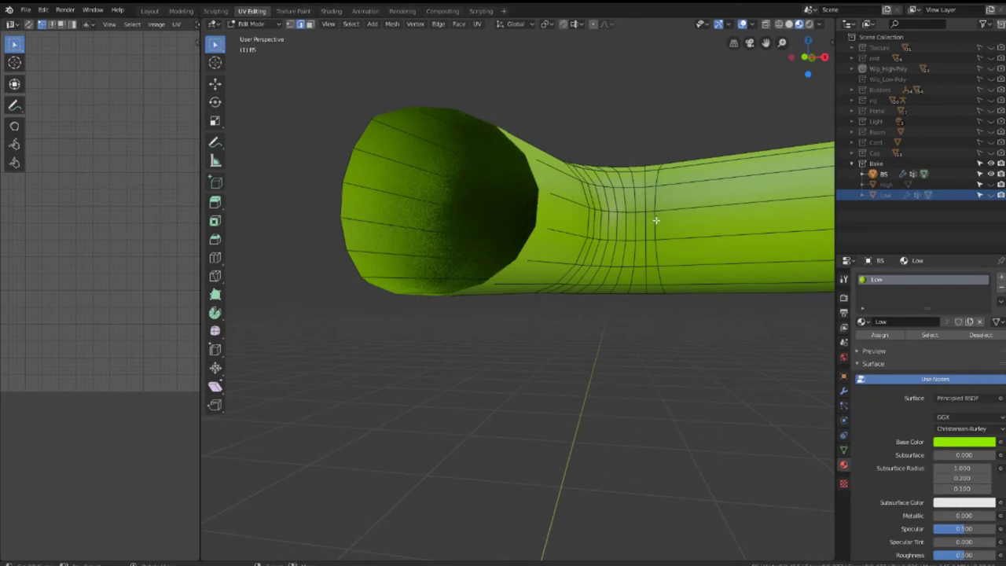
scroll(656, 220, "down", 2)
middle_click_drag(656, 220, 602, 288)
left_click(602, 288, "ctrl")
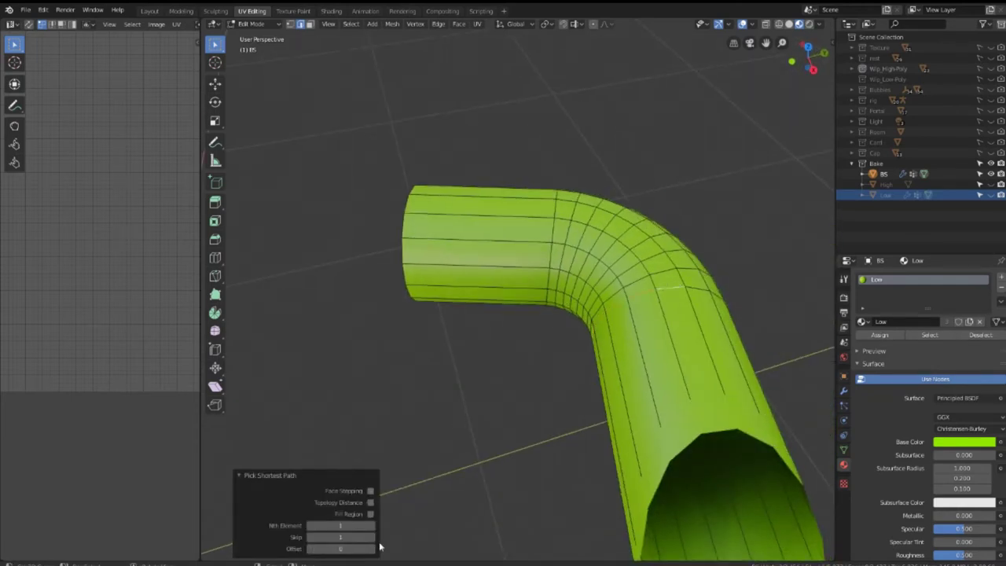
mouse_move(497, 432)
middle_mouse_down()
mouse_move(574, 223)
mouse_move(676, 260)
middle_mouse_up()
scroll(555, 365, "down", 3)
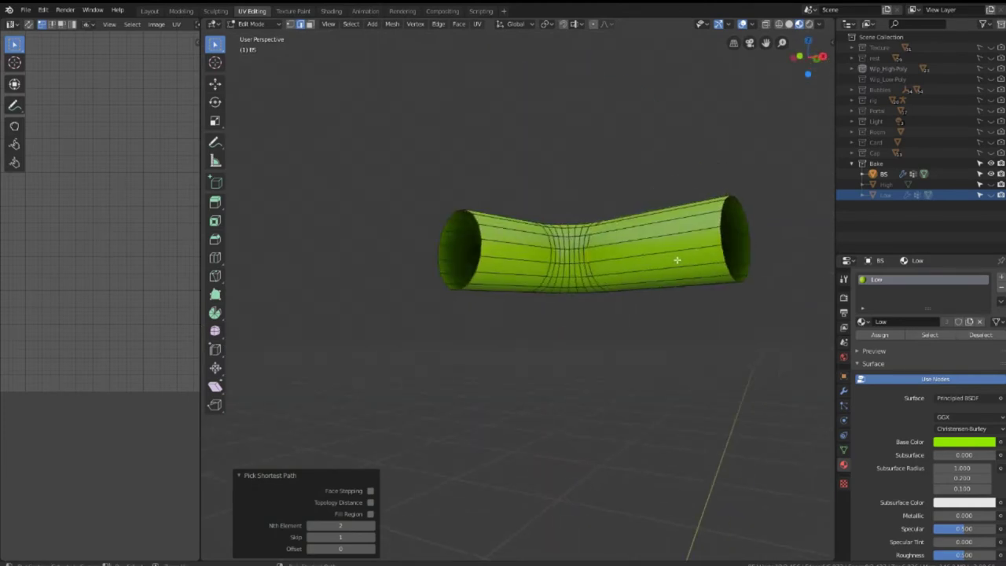
Expand the picked edges to edge rings and collapse them to thin the bend
key("q")
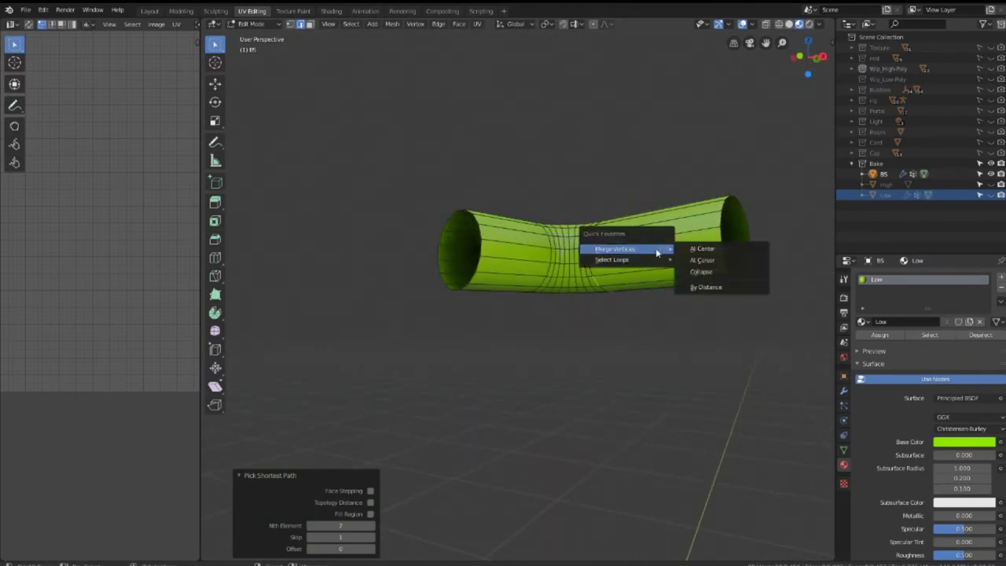
mouse_move(620, 259)
left_click(705, 273)
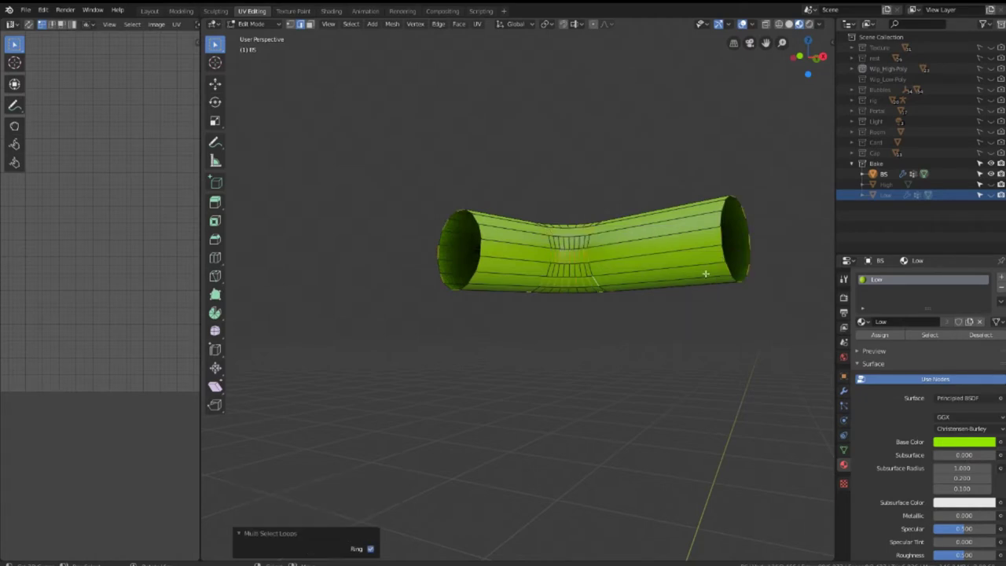
key("q")
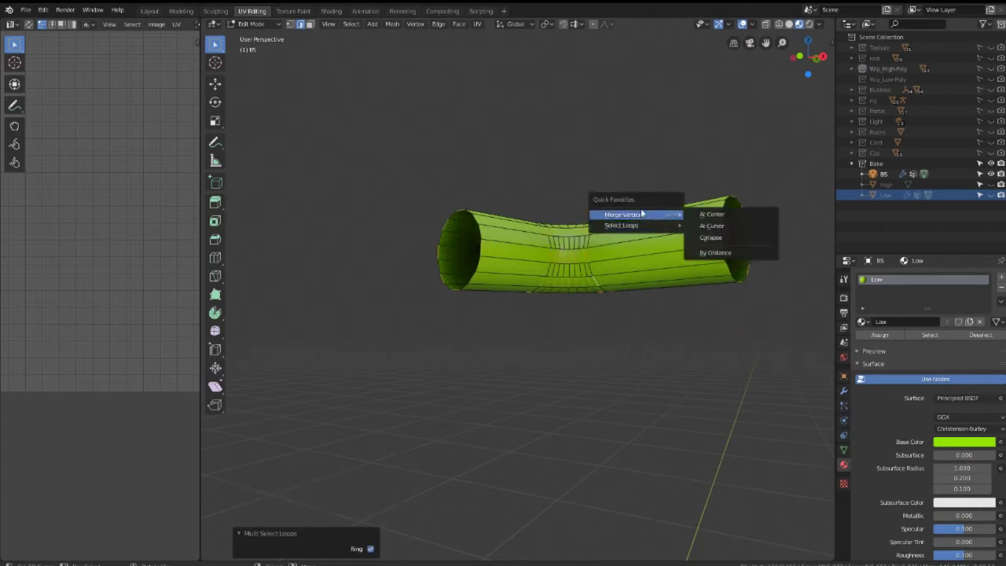
left_click(715, 232)
mouse_move(624, 262)
middle_mouse_down()
mouse_move(475, 303)
mouse_move(482, 246)
mouse_move(516, 275)
mouse_move(602, 276)
mouse_move(545, 260)
mouse_move(487, 262)
mouse_move(512, 281)
mouse_move(550, 283)
mouse_move(539, 274)
mouse_move(576, 266)
middle_mouse_up()
Show the Low object, return to Object Mode, and hide B5
left_click(991, 195)
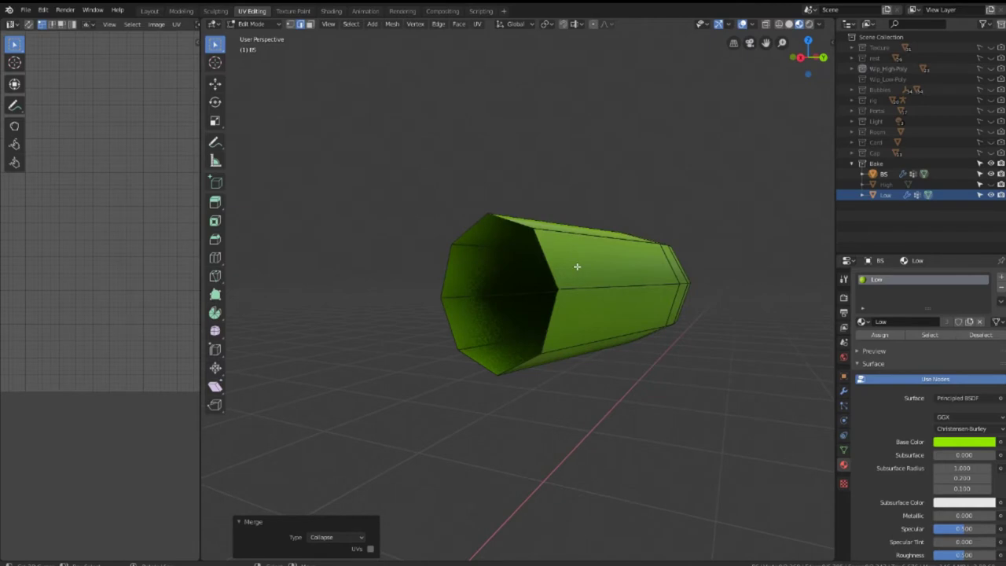
left_click(991, 184)
left_click(990, 175)
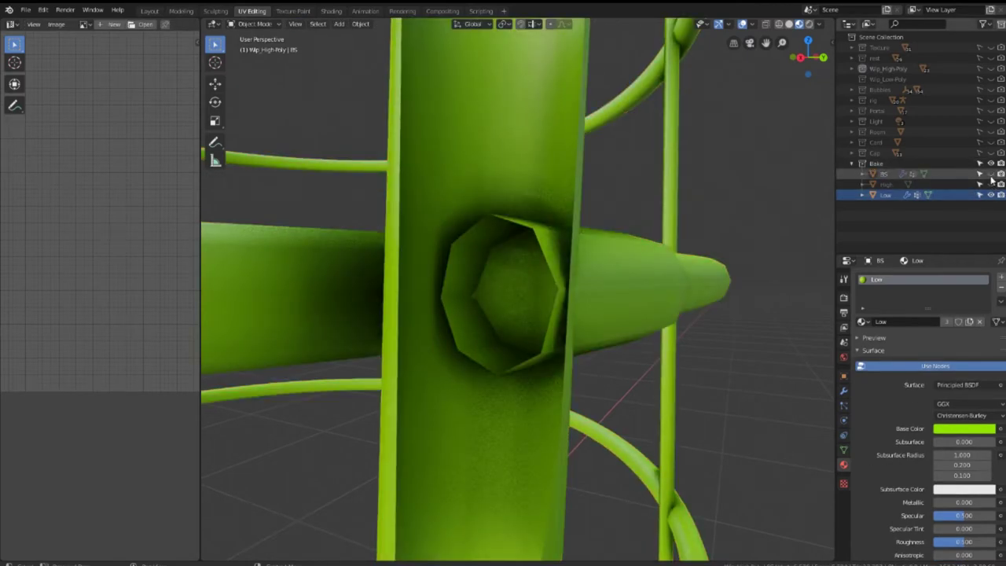
Adjust outliner visibility and reveal all hidden parts of the cage mesh
left_click(991, 175)
left_click(990, 174)
left_click(990, 177)
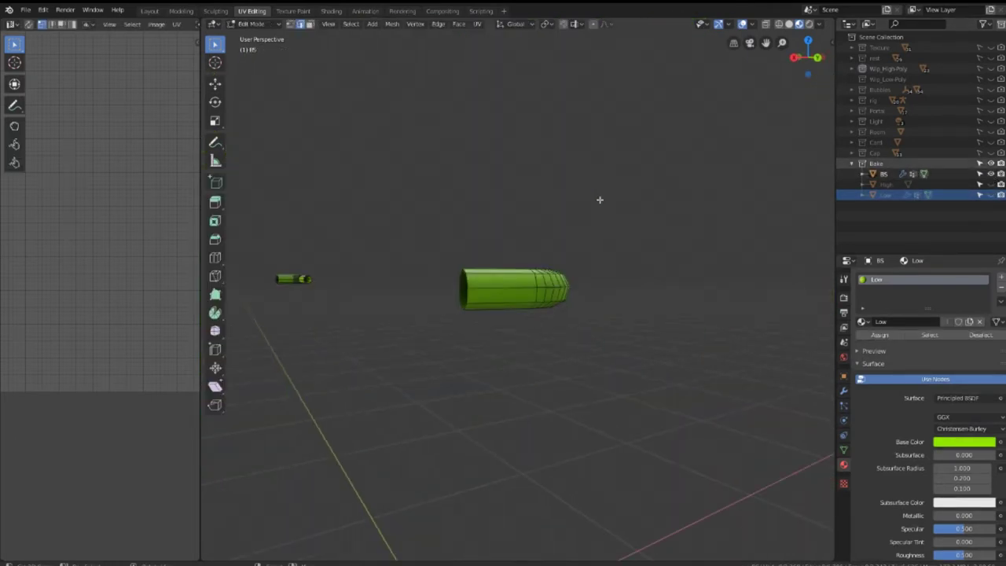
key("alt+h")
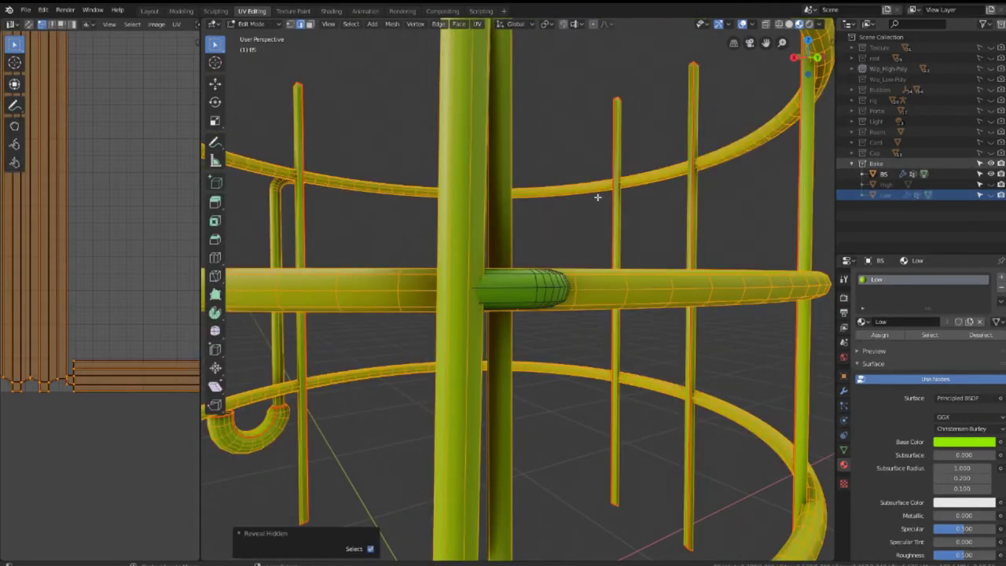
left_click(558, 222)
mouse_move(532, 227)
middle_mouse_down()
mouse_move(479, 291)
mouse_move(482, 259)
mouse_move(299, 92)
middle_mouse_up()
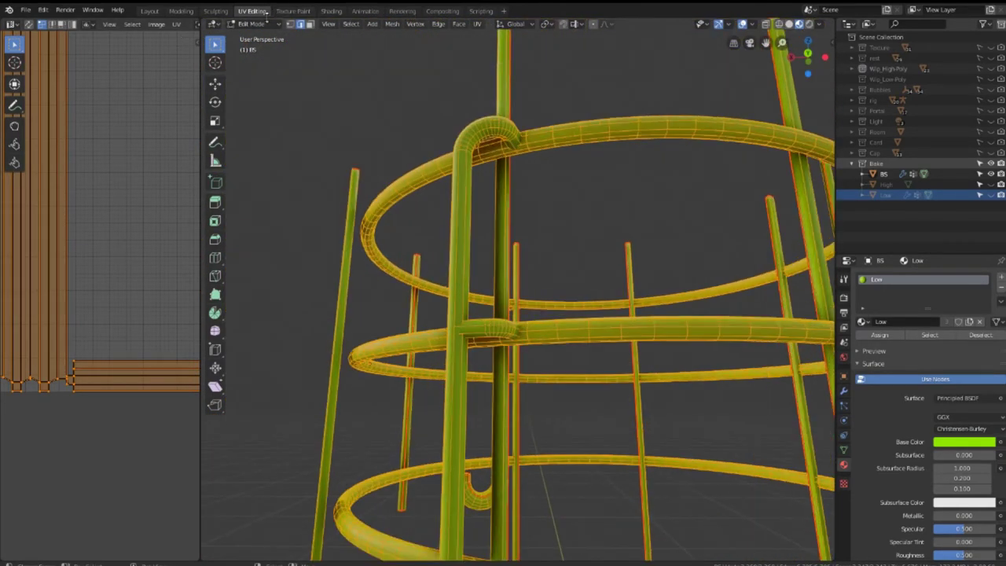
Inspect the cage in Weight Paint mode, then return to Object Mode
left_click(258, 25)
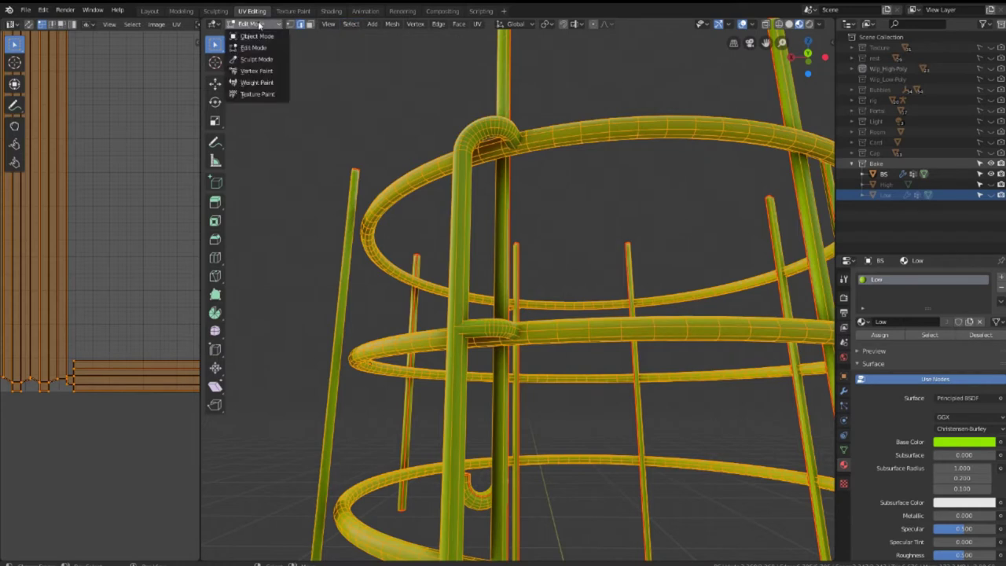
left_click(256, 83)
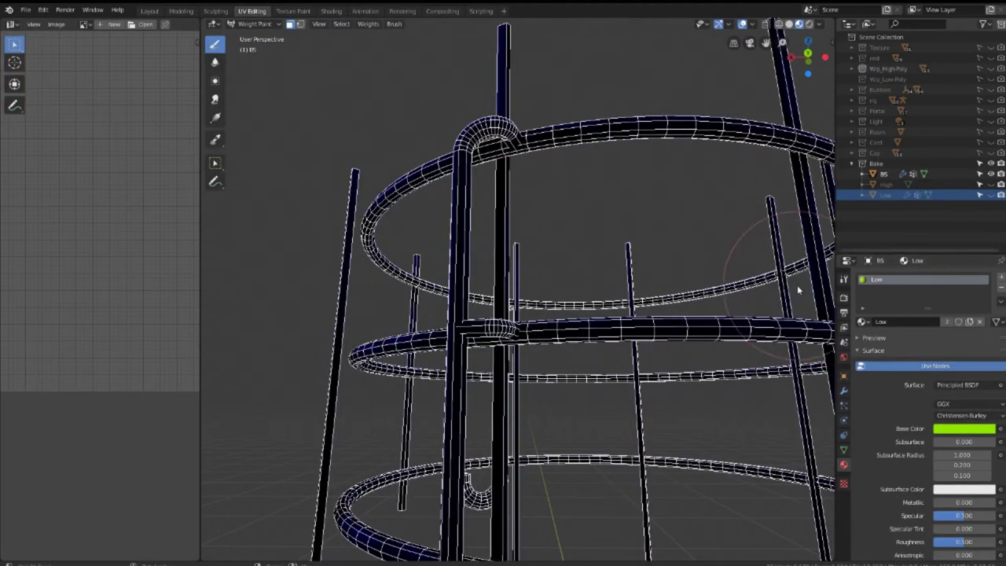
left_click(843, 296)
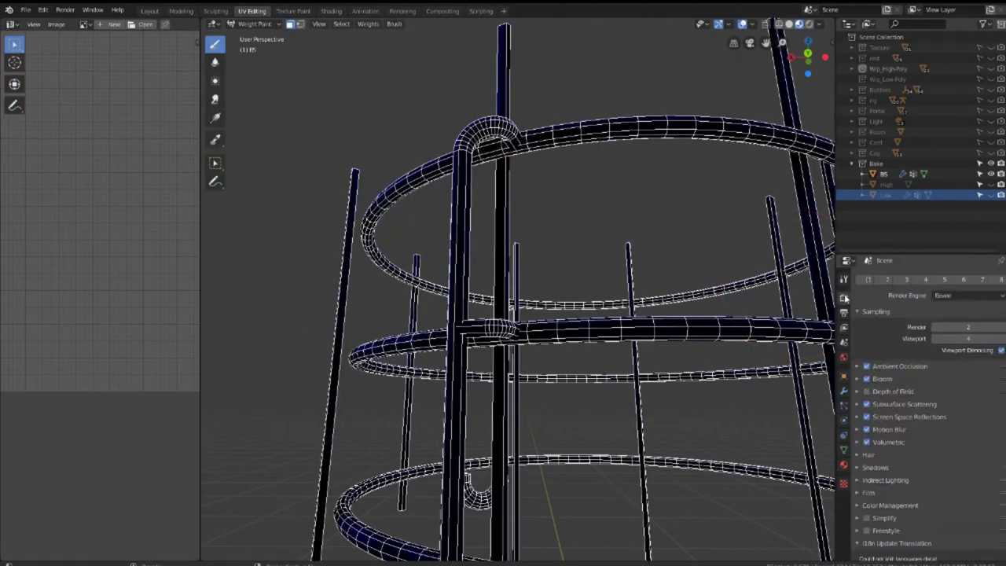
left_click(843, 278)
scroll(603, 291, "up", 3)
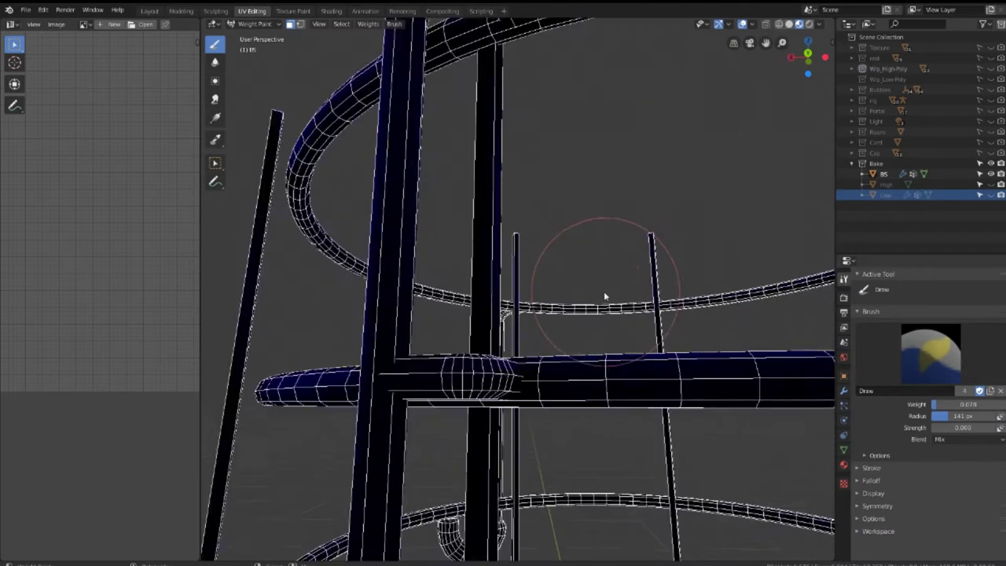
scroll(606, 276, "up", 3)
scroll(616, 270, "up", 3)
left_click(256, 24)
left_click(251, 35)
middle_click_drag(513, 180, 704, 313)
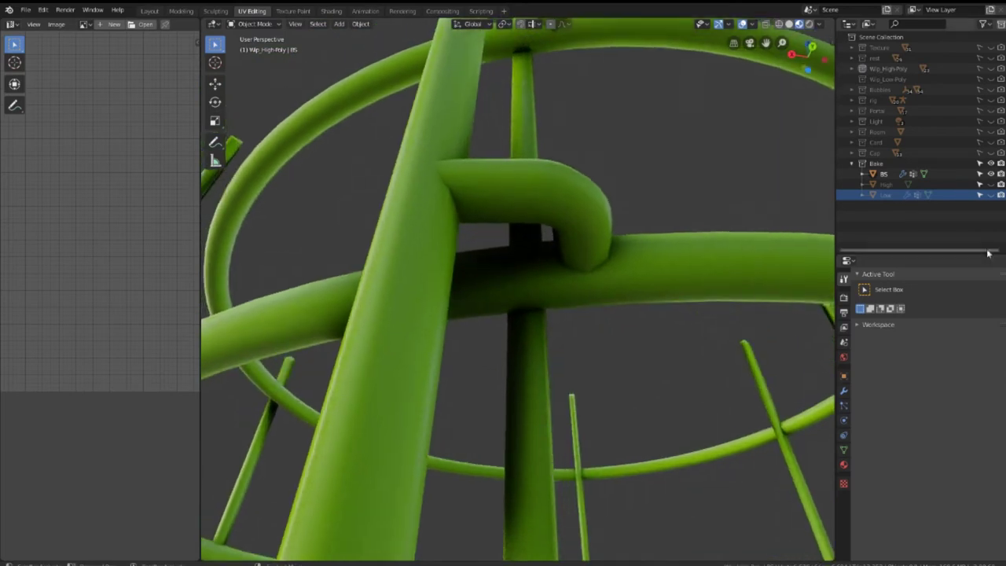
Isolate and frame the Low object's bent pipe piece in Edit Mode
left_click(979, 194)
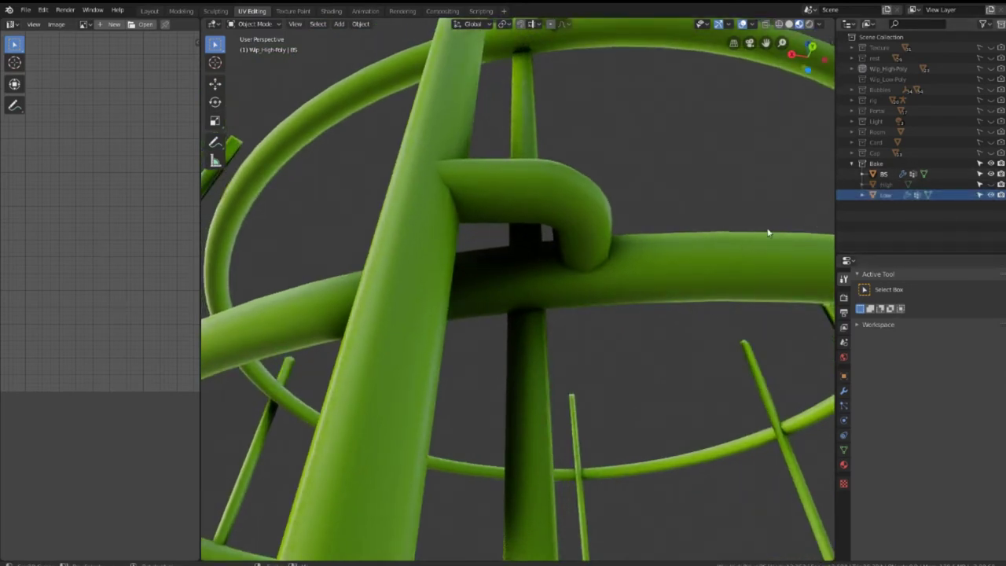
scroll(682, 239, "up", 2)
key("Tab")
left_click(620, 228)
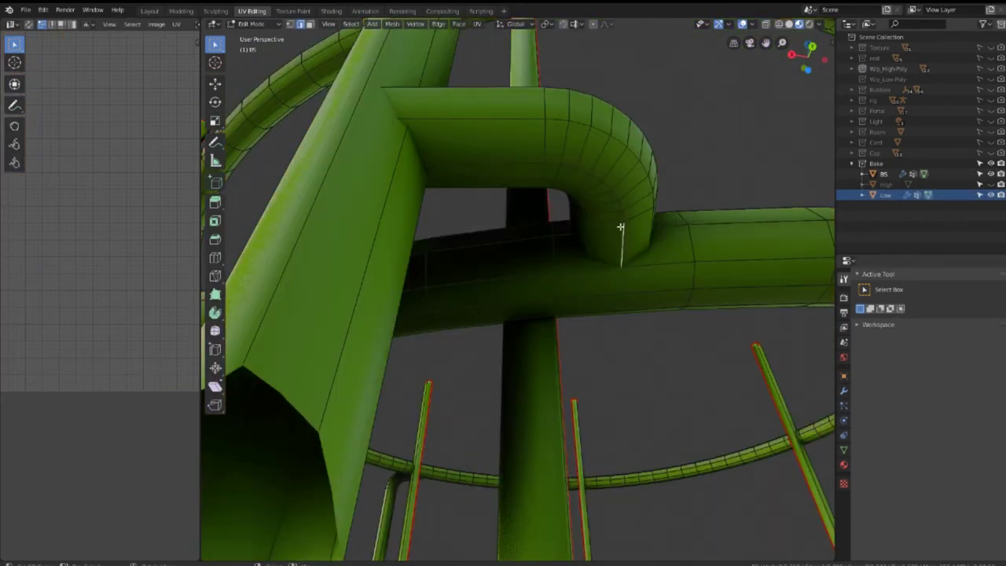
key("l")
key("shift+h")
key("KP_Decimal")
middle_click_drag(536, 180, 597, 236)
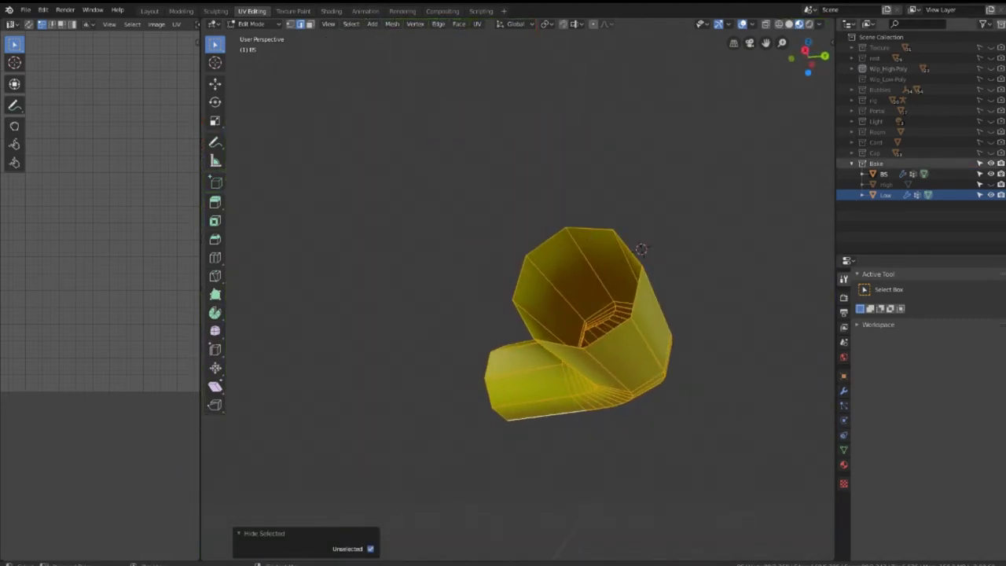
Toggle cage, Low and High visibility in the outliner to compare them
left_click(991, 175)
left_click(991, 174)
left_click(991, 185)
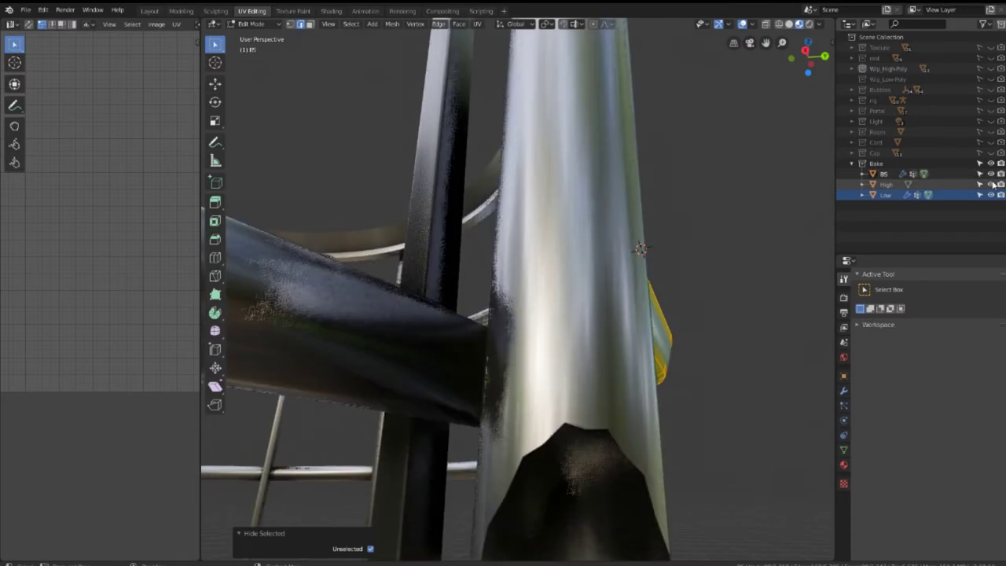
left_click(991, 184)
left_click(992, 194)
left_click(991, 195)
left_click(991, 175)
Compare the cage with and without Displace in edit mode, then exit to Object Mode
left_click(883, 175)
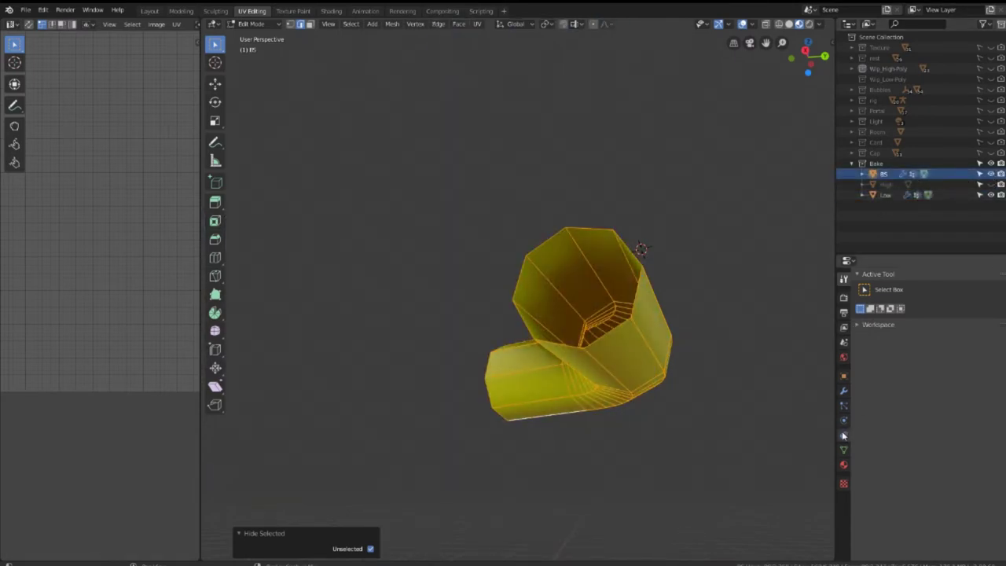
left_click(844, 391)
left_click(928, 335)
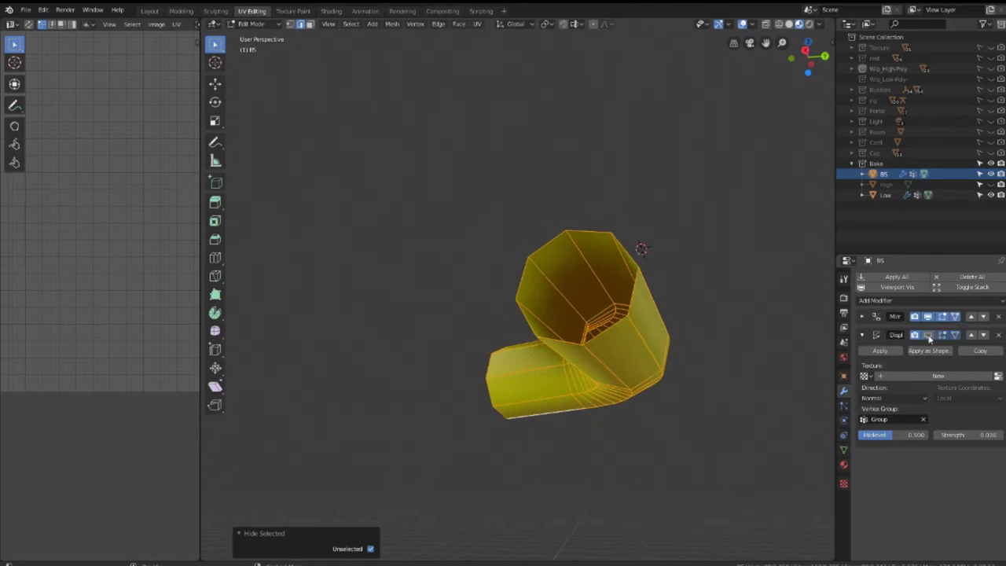
left_click(928, 336)
left_click(928, 336)
left_click(928, 336)
left_click(928, 335)
mouse_move(754, 259)
middle_mouse_down()
mouse_move(674, 243)
mouse_move(571, 262)
mouse_move(589, 256)
mouse_move(600, 279)
mouse_move(621, 275)
mouse_move(542, 260)
mouse_move(592, 283)
mouse_move(636, 285)
middle_mouse_up()
key("Tab")
Remove the Mirror modifier from the cage after comparing with it off
scroll(541, 263, "down", 4)
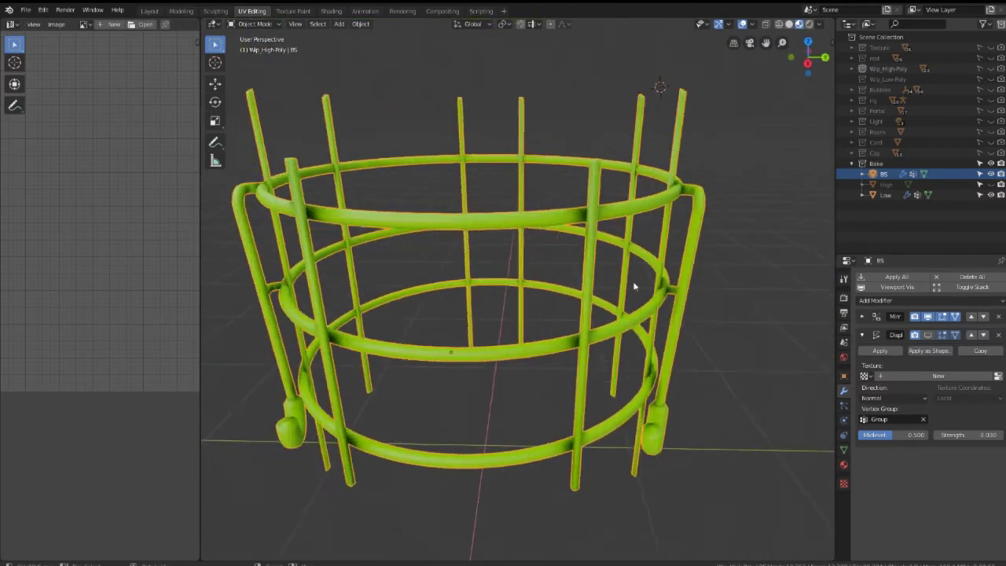
left_click(928, 317)
left_click(928, 317)
left_click(928, 318)
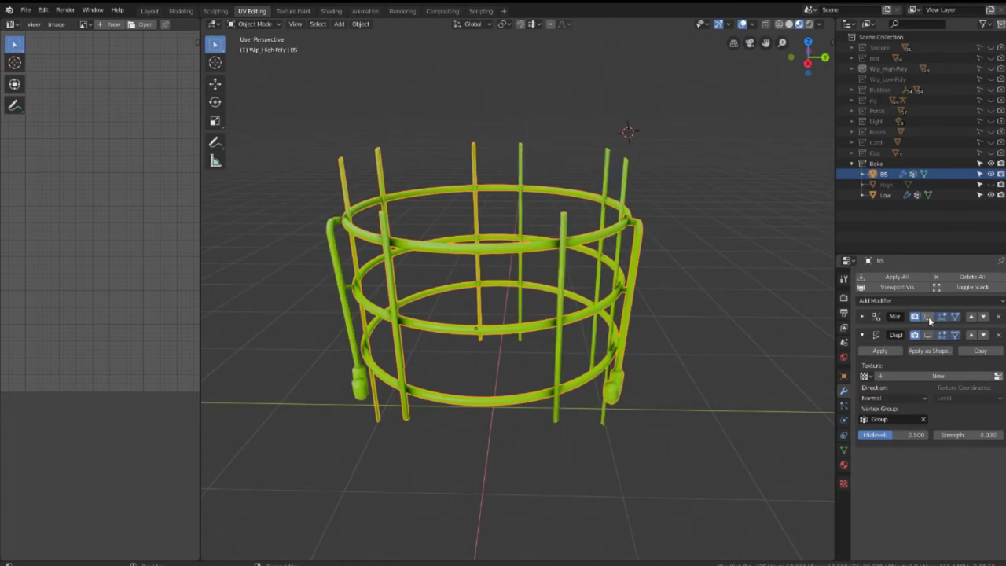
middle_click_drag(621, 350, 659, 338)
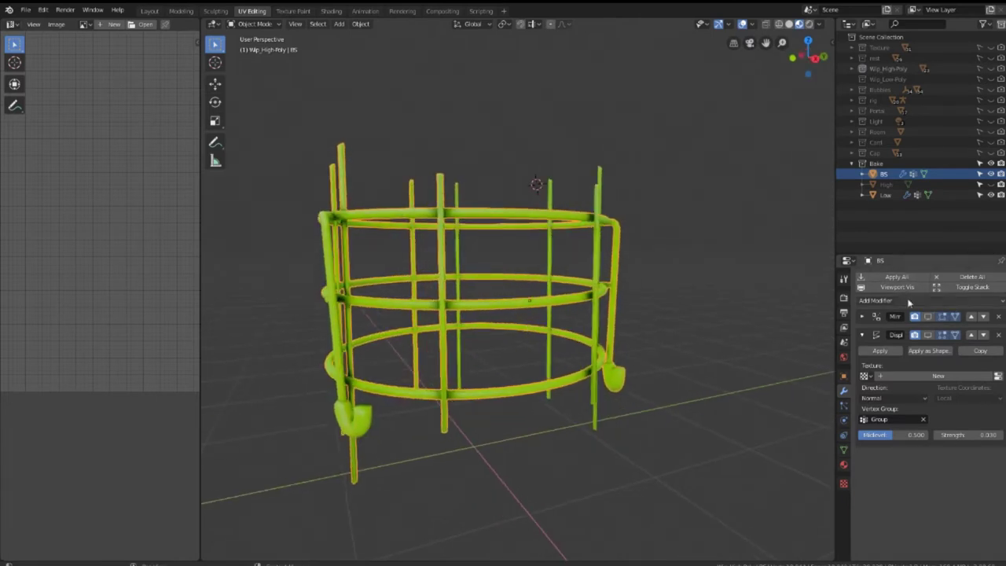
left_click(996, 316)
Cancel an accidental move and delete the Low object's Mirror modifier
middle_click_drag(664, 310, 380, 375)
key("g")
right_click(366, 381)
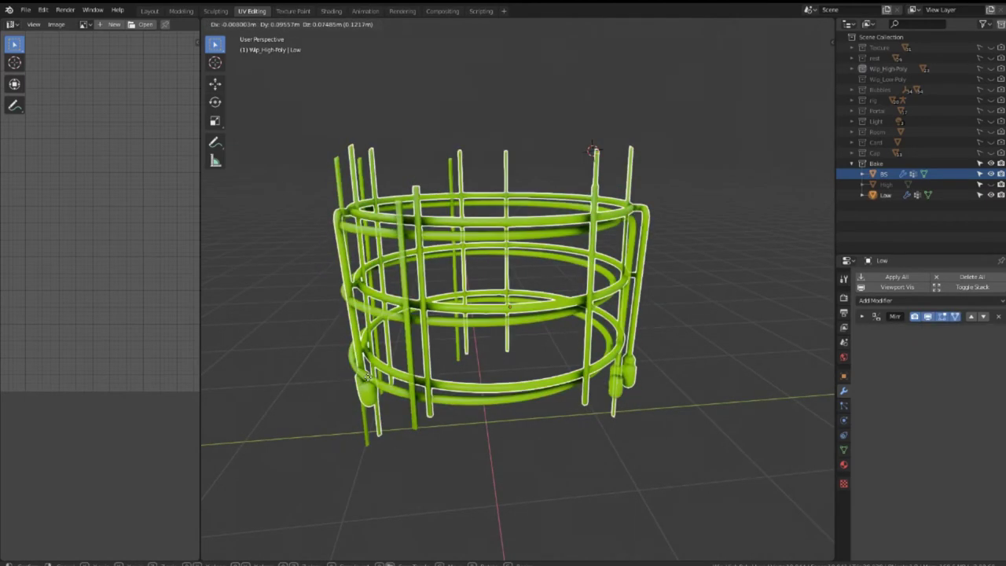
left_click(997, 317)
mouse_move(820, 320)
middle_mouse_down()
mouse_move(605, 293)
mouse_move(527, 296)
middle_mouse_up()
Inspect the Low pipe's side opening in local view, then return to the full scene
key("KP_Divide")
key("Tab")
scroll(595, 270, "up", 2)
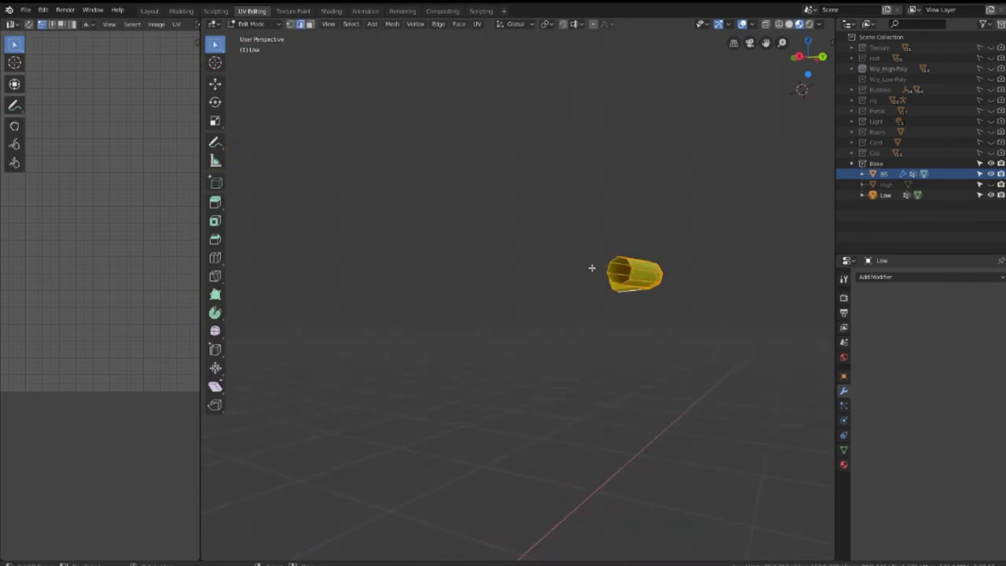
scroll(617, 254, "up", 2)
scroll(674, 249, "up", 3)
middle_click_drag(621, 253, 628, 268)
key("Tab")
Select the cage, recheck its Displace display, and enter Edit Mode
scroll(615, 267, "up", 3)
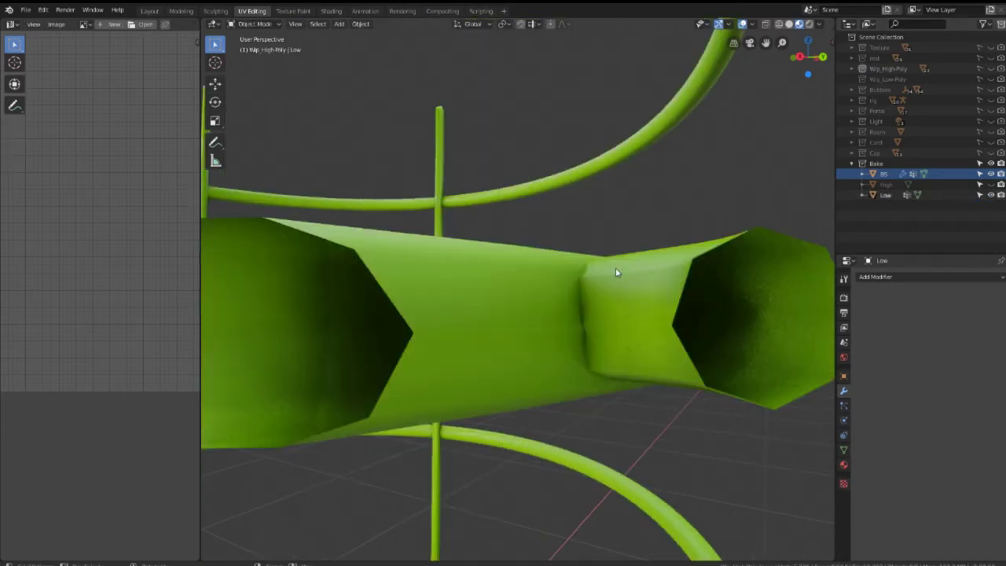
middle_click_drag(613, 264, 593, 262)
left_click(884, 174)
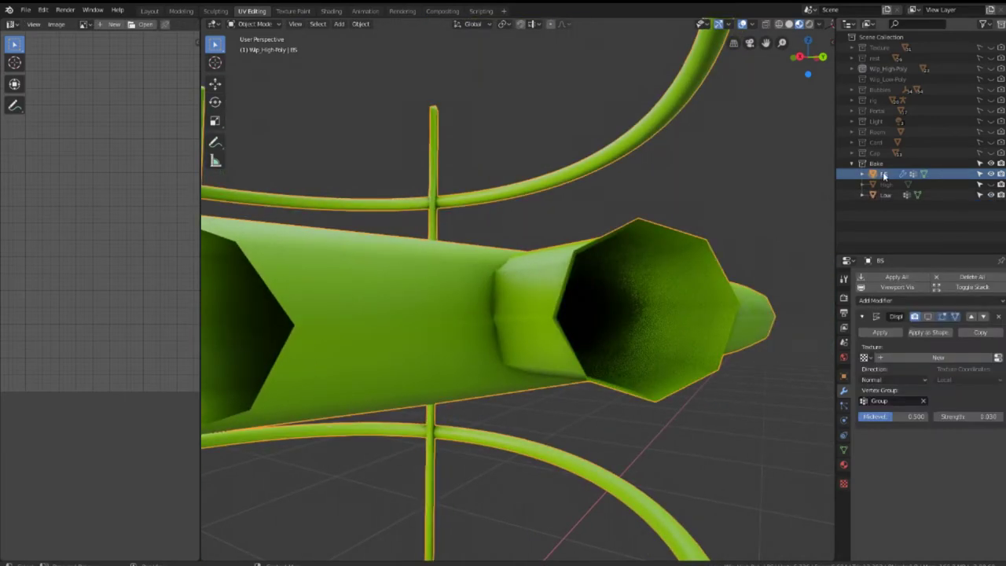
left_click(928, 316)
left_click(931, 318)
left_click(932, 317)
scroll(680, 227, "down", 3)
scroll(678, 256, "down", 3)
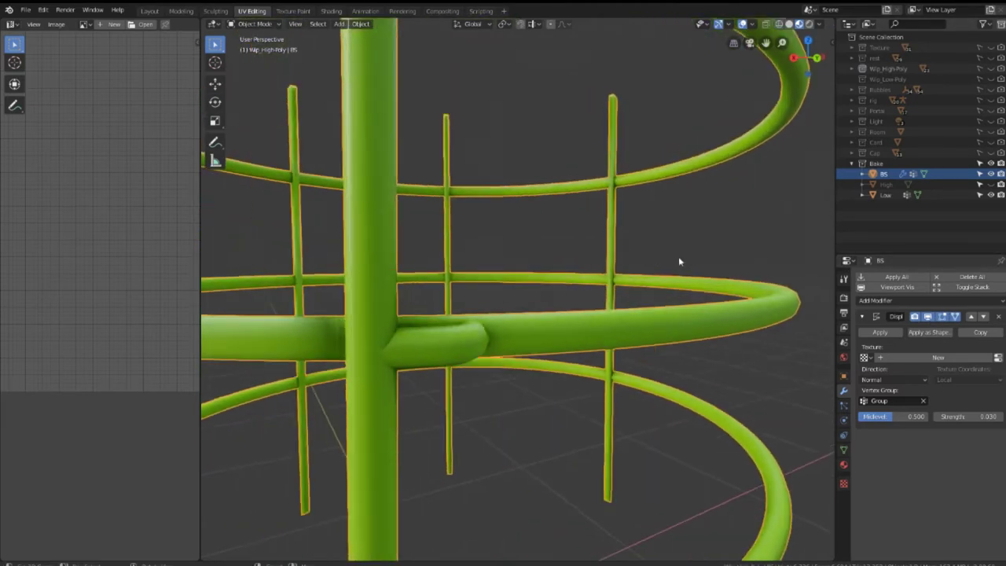
scroll(640, 256, "down", 3)
key("Tab")
Reveal all hidden cage parts and mark the bottom rod's edge loop as a UV seam
key("alt+h")
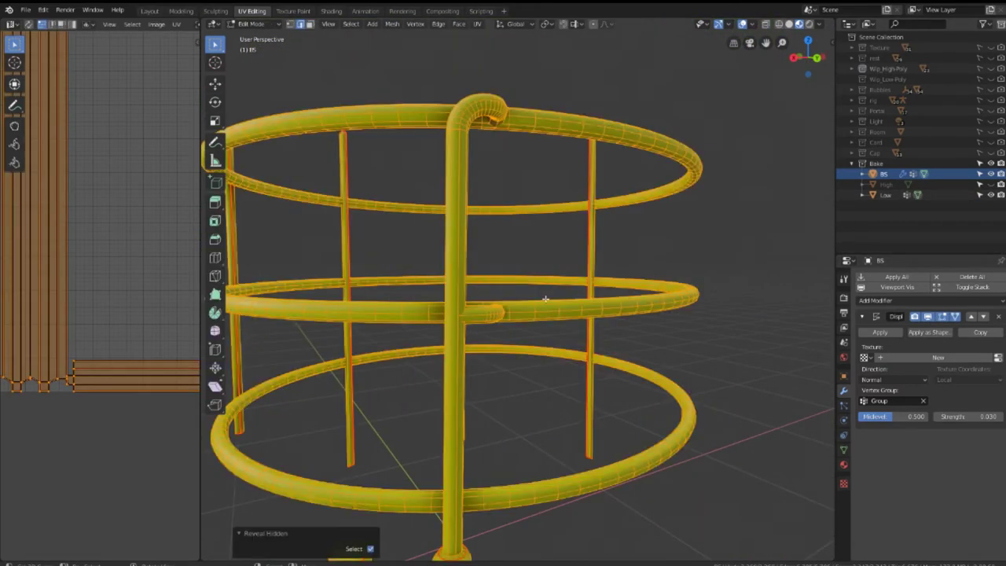
scroll(543, 298, "up", 3)
scroll(478, 333, "up", 3)
scroll(548, 237, "up", 3)
middle_click_drag(548, 237, 512, 269)
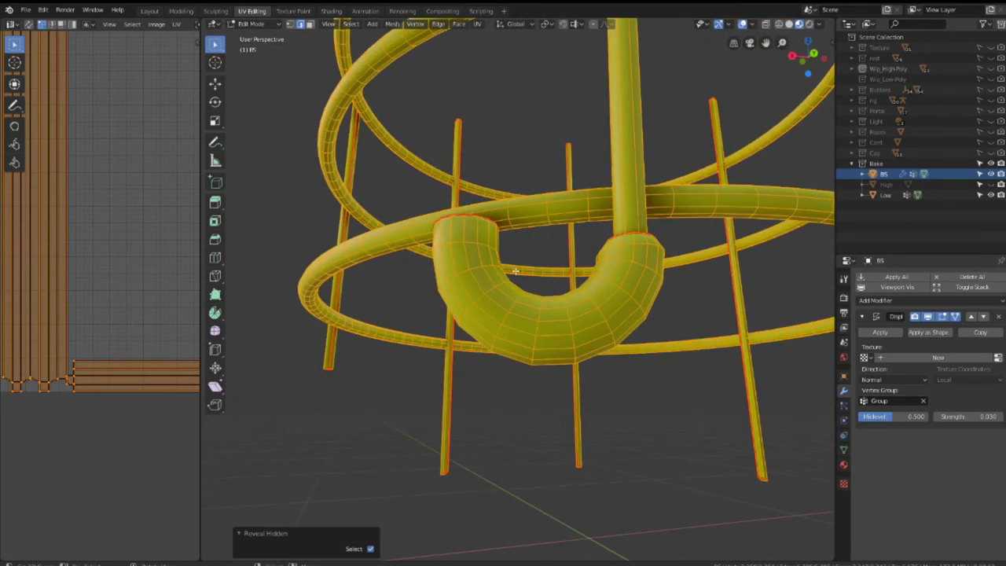
scroll(480, 227, "up", 3)
mouse_move(480, 227)
middle_mouse_down()
mouse_move(492, 354)
mouse_move(455, 287)
mouse_move(579, 271)
mouse_move(578, 262)
mouse_move(630, 276)
mouse_move(557, 307)
mouse_move(619, 325)
mouse_move(574, 387)
middle_mouse_up()
scroll(491, 306, "down", 2)
scroll(492, 354, "down", 2)
scroll(456, 288, "up", 3)
scroll(631, 276, "up", 3)
left_click(566, 398)
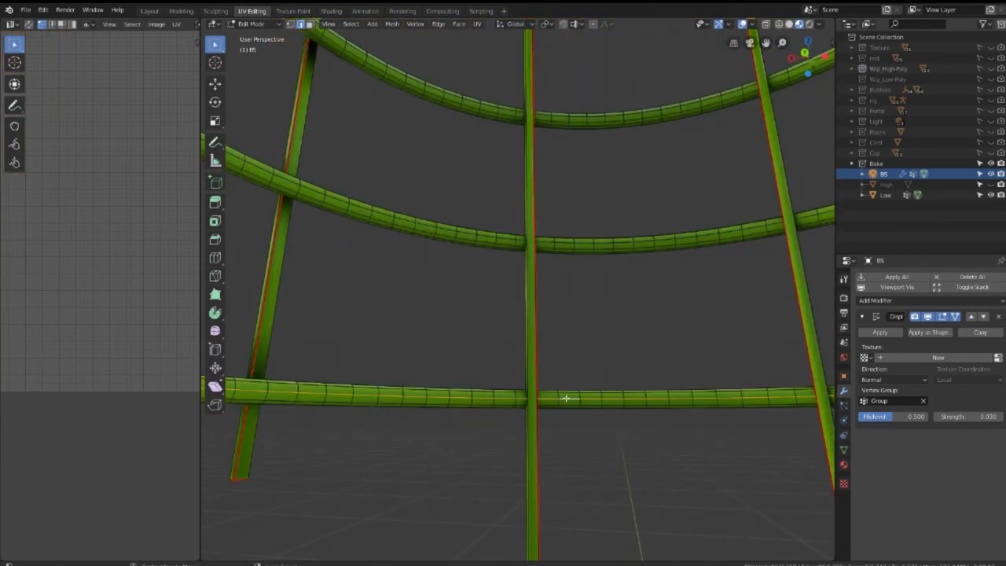
mouse_move(567, 399)
middle_mouse_down()
mouse_move(620, 276)
mouse_move(616, 304)
middle_mouse_up()
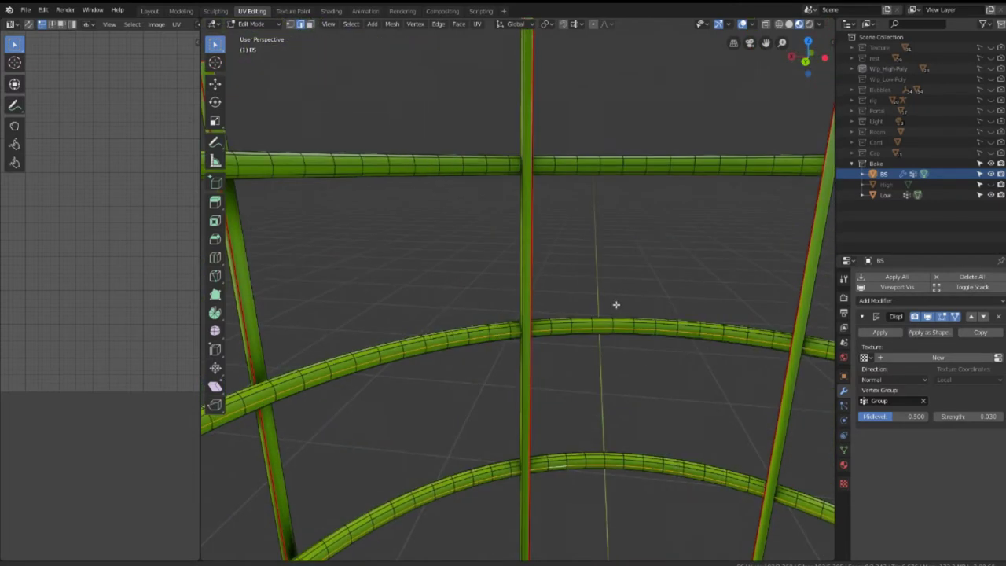
key("ctrl+e")
left_click(659, 183)
Show the High object again to compare it against the cage
mouse_move(658, 186)
middle_mouse_down()
mouse_move(608, 225)
mouse_move(502, 276)
mouse_move(620, 280)
mouse_move(597, 253)
mouse_move(626, 293)
mouse_move(595, 287)
mouse_move(621, 301)
middle_mouse_up()
left_click(990, 184)
mouse_move(472, 274)
middle_mouse_down()
mouse_move(490, 314)
mouse_move(448, 371)
mouse_move(590, 285)
mouse_move(534, 338)
mouse_move(511, 411)
mouse_move(557, 346)
mouse_move(524, 261)
mouse_move(545, 246)
middle_mouse_up()
mouse_move(521, 376)
middle_mouse_down()
mouse_move(532, 367)
mouse_move(524, 486)
mouse_move(658, 348)
mouse_move(354, 348)
mouse_move(539, 337)
mouse_move(547, 343)
mouse_move(503, 338)
mouse_move(487, 437)
mouse_move(370, 397)
mouse_move(612, 406)
mouse_move(593, 433)
mouse_move(381, 362)
mouse_move(353, 377)
mouse_move(526, 404)
mouse_move(653, 359)
mouse_move(580, 332)
mouse_move(523, 348)
mouse_move(555, 236)
mouse_move(523, 290)
mouse_move(521, 352)
mouse_move(515, 338)
middle_mouse_up()
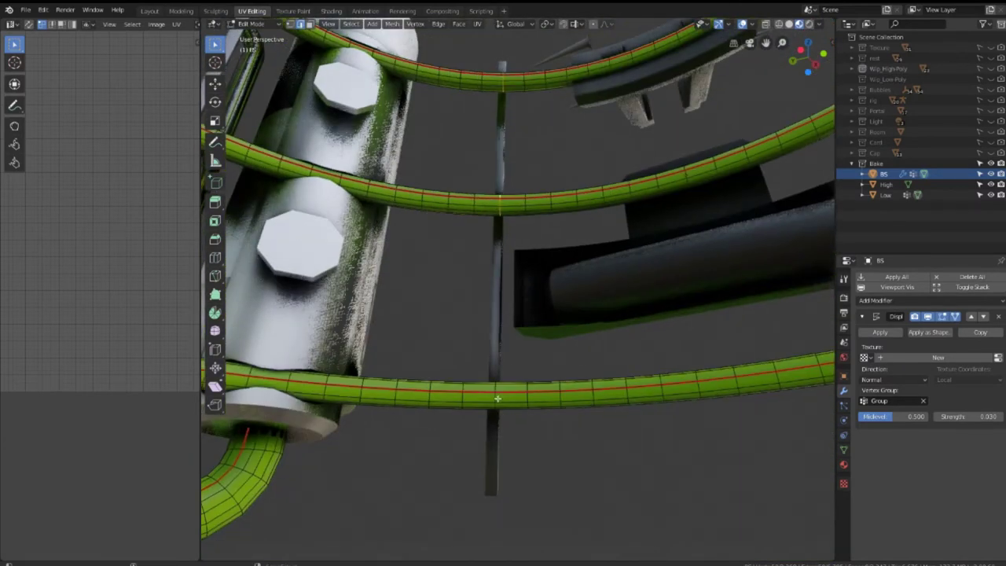
Mark a second selected edge loop on the cage as a seam
right_click(605, 321)
mouse_move(605, 322)
middle_mouse_down()
mouse_move(685, 376)
mouse_move(673, 341)
mouse_move(496, 315)
mouse_move(583, 320)
mouse_move(622, 344)
mouse_move(576, 358)
mouse_move(714, 374)
mouse_move(553, 328)
mouse_move(548, 292)
mouse_move(581, 319)
mouse_move(595, 285)
mouse_move(626, 292)
mouse_move(628, 325)
mouse_move(500, 342)
mouse_move(511, 330)
mouse_move(456, 353)
mouse_move(457, 319)
mouse_move(393, 298)
middle_mouse_up()
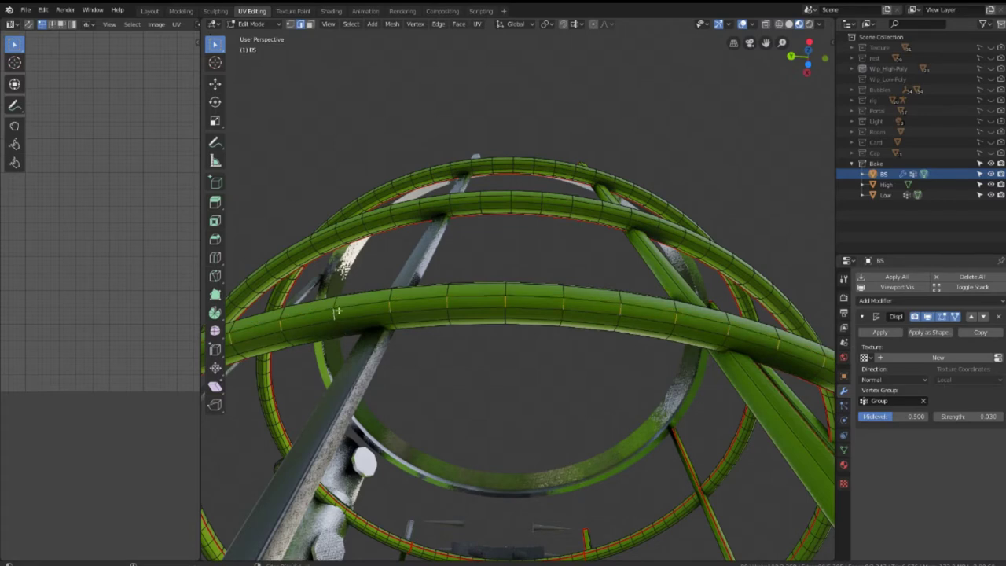
middle_click_drag(337, 312, 467, 259)
mouse_move(666, 319)
middle_mouse_down()
mouse_move(625, 370)
mouse_move(566, 348)
mouse_move(594, 343)
mouse_move(525, 339)
middle_mouse_up()
scroll(625, 369, "up", 3)
scroll(594, 343, "up", 2)
mouse_move(509, 301)
middle_mouse_down()
mouse_move(514, 285)
mouse_move(670, 299)
mouse_move(608, 269)
mouse_move(535, 277)
mouse_move(511, 345)
middle_mouse_up()
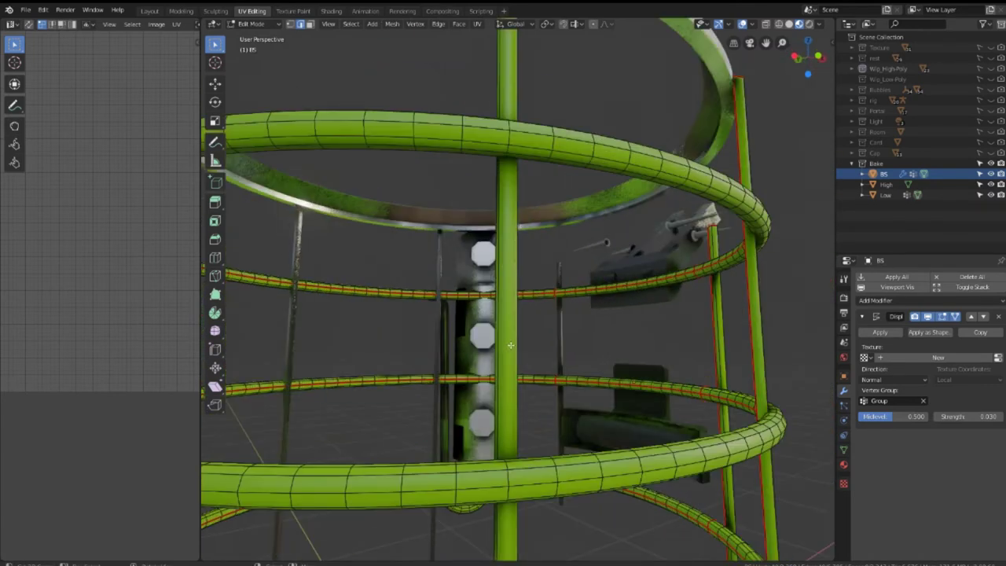
scroll(510, 148, "down", 2)
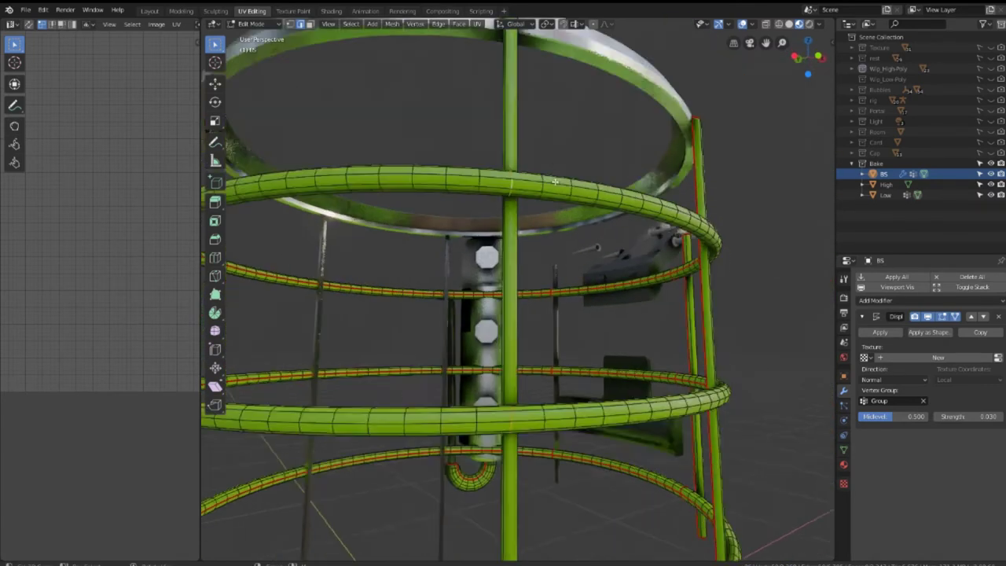
key("ctrl+e")
left_click(673, 218)
scroll(673, 218, "down", 3)
Unwrap all of the cage geometry, Angle Based with margin 0.001
middle_click_drag(673, 218, 620, 282)
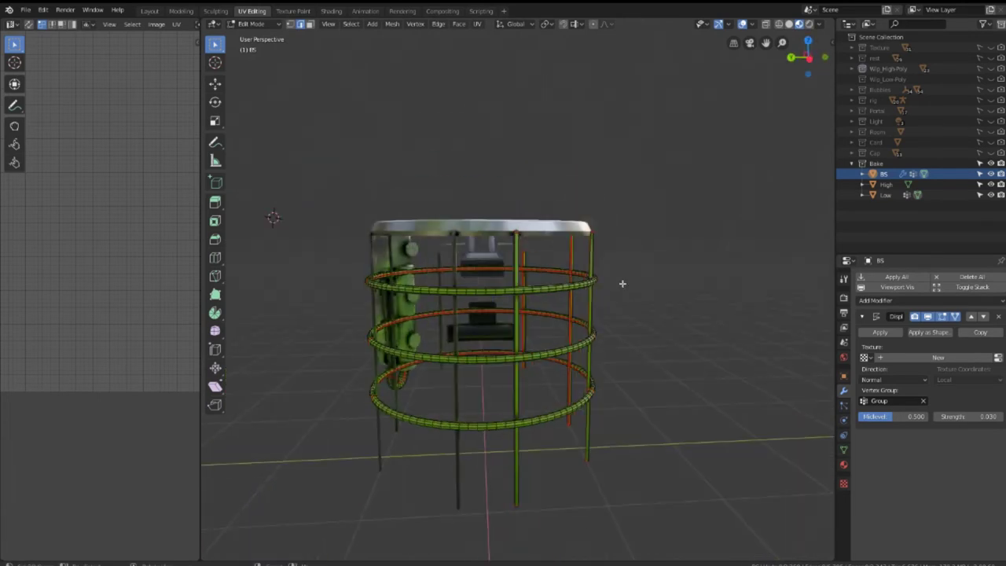
key("a")
key("u")
left_click(606, 241)
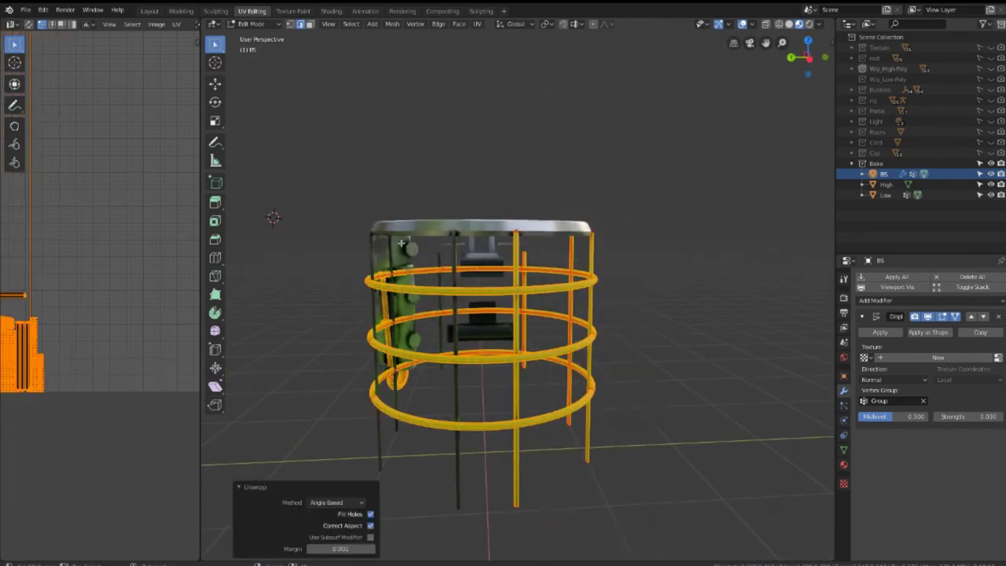
Widen the UV editor and isolate the long vertical rod island, hiding all others
left_click_drag(200, 214, 642, 215)
scroll(406, 240, "up", 3)
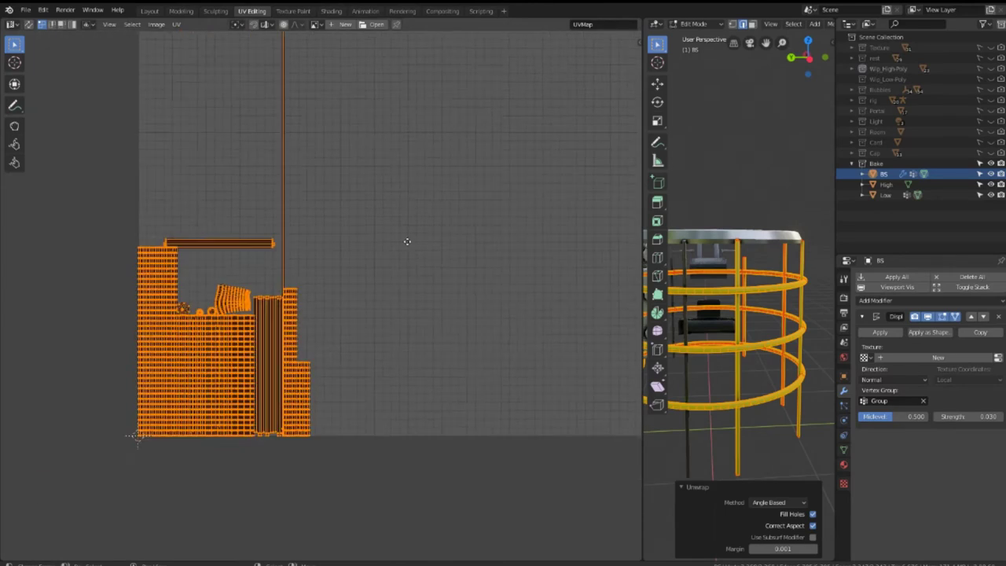
scroll(388, 278, "up", 4)
scroll(308, 268, "down", 2)
scroll(308, 269, "down", 2)
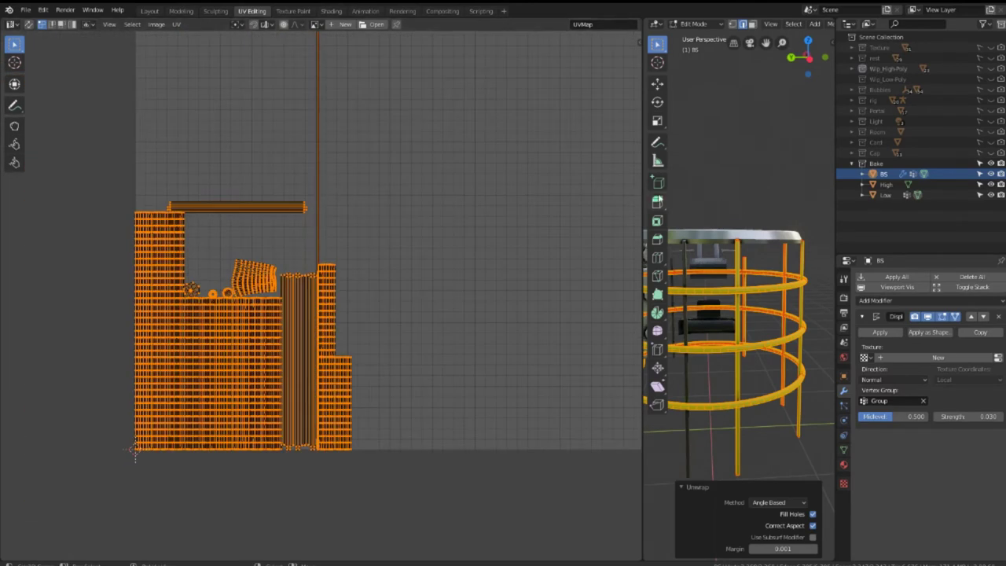
scroll(394, 107, "down", 5)
scroll(392, 106, "down", 2)
left_click(332, 71)
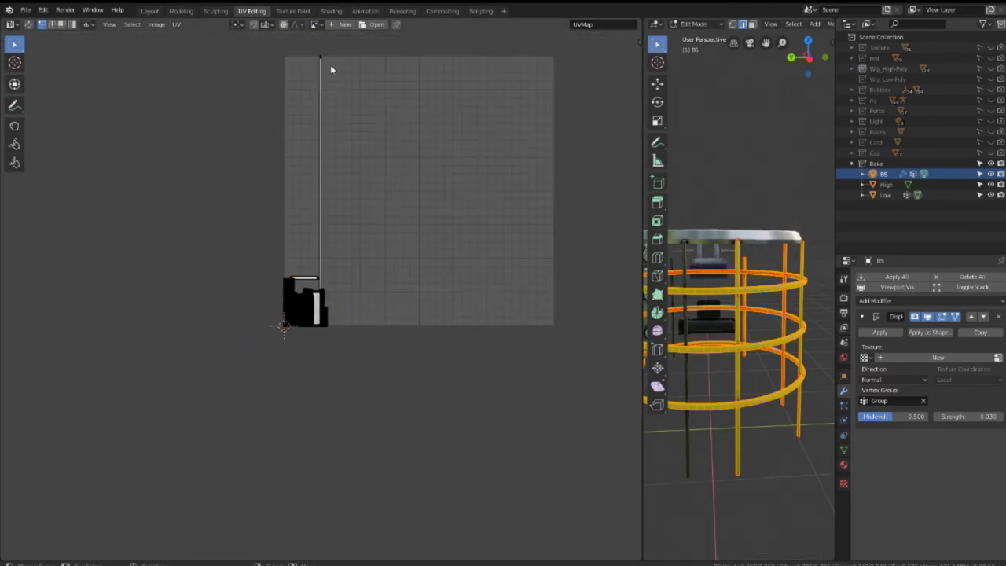
key("l")
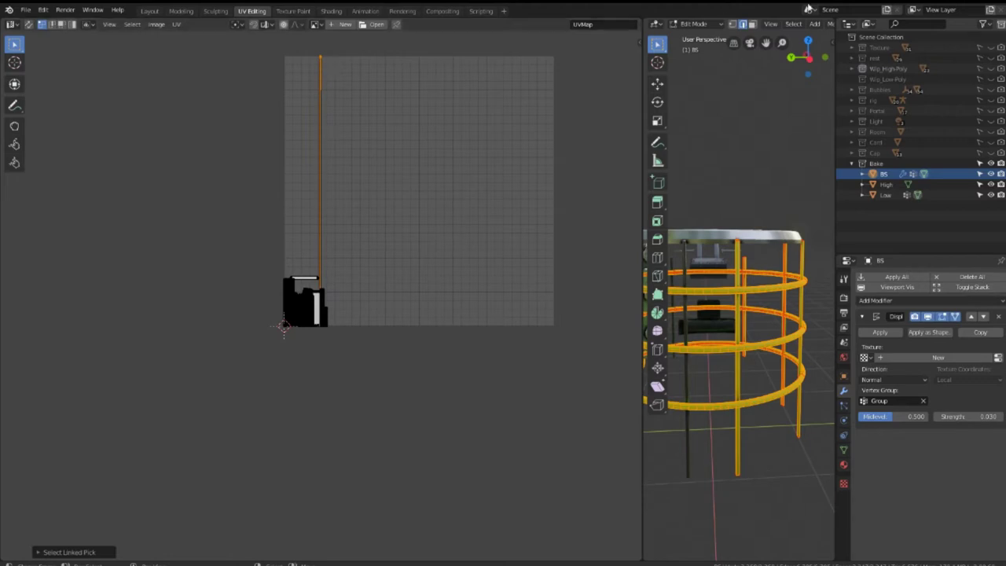
key("shift+h")
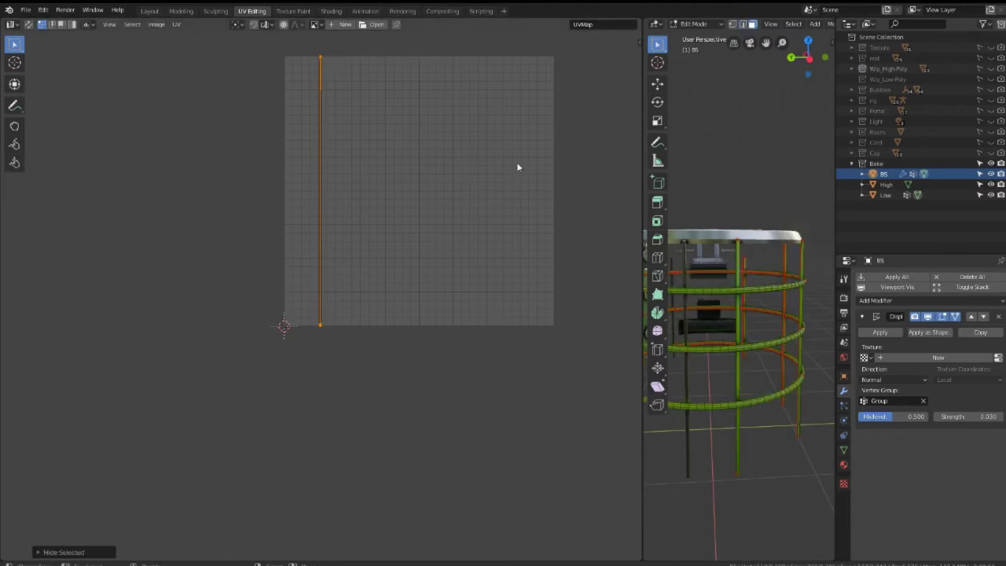
key("KP_Decimal")
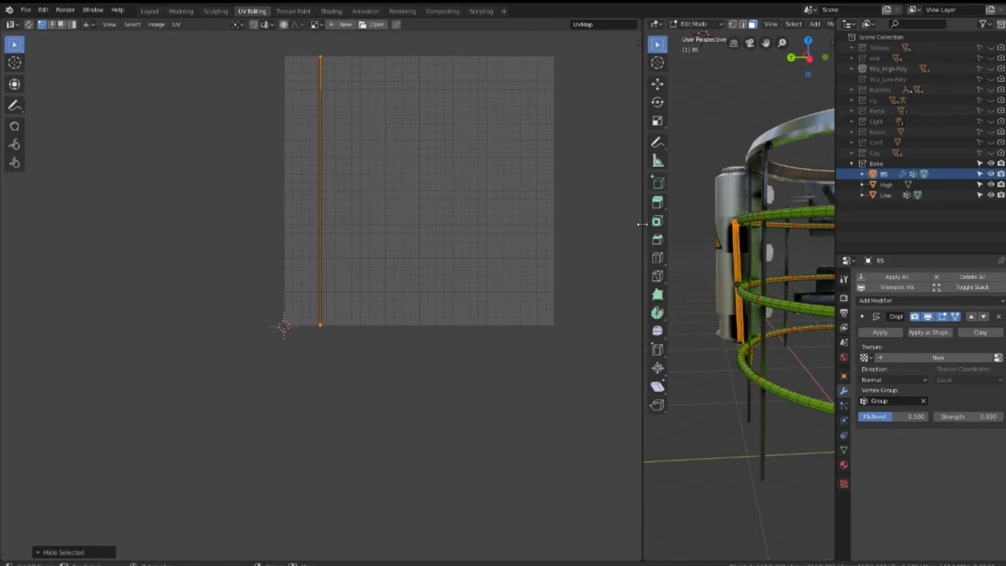
Hide the High and Low objects and isolate the bent pipe in local view
left_click_drag(641, 224, 373, 225)
mouse_move(550, 235)
middle_mouse_down()
mouse_move(653, 237)
mouse_move(659, 324)
mouse_move(550, 330)
middle_mouse_up()
key("Tab")
key("Tab")
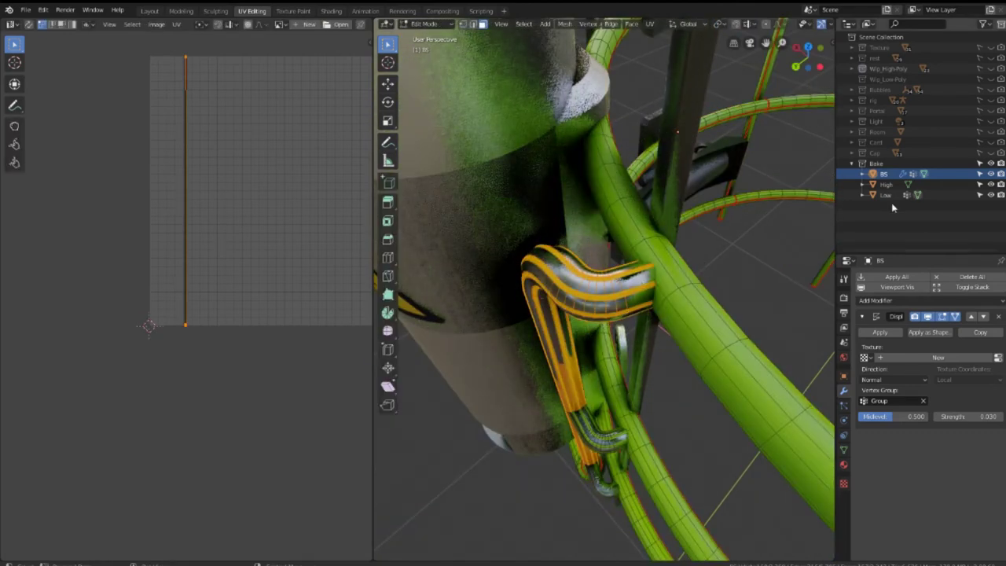
left_click_drag(983, 194, 983, 184)
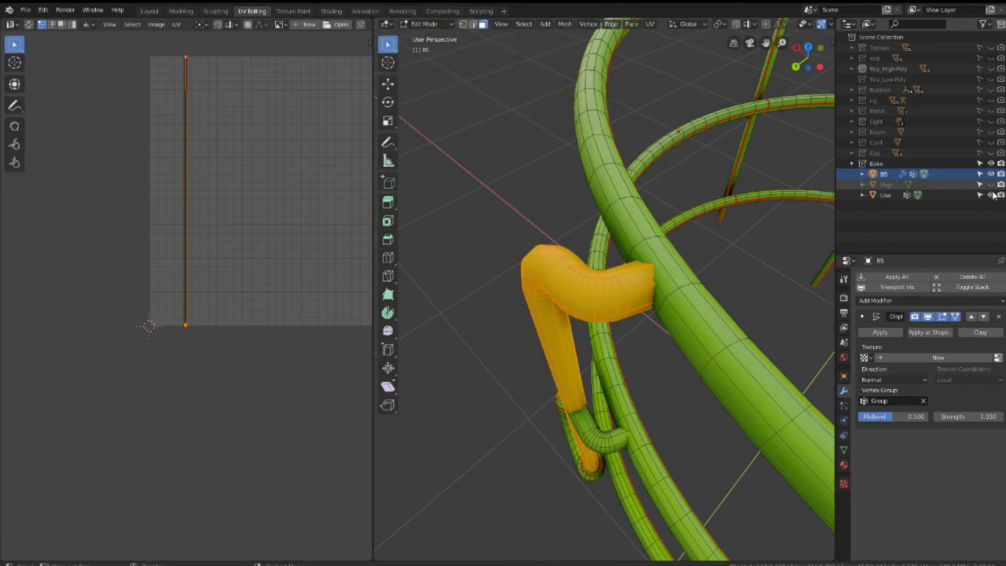
key("KP_Divide")
mouse_move(480, 323)
middle_mouse_down()
mouse_move(705, 269)
mouse_move(637, 231)
mouse_move(640, 188)
mouse_move(652, 180)
mouse_move(692, 237)
mouse_move(669, 203)
mouse_move(695, 210)
middle_mouse_up()
left_click(990, 184)
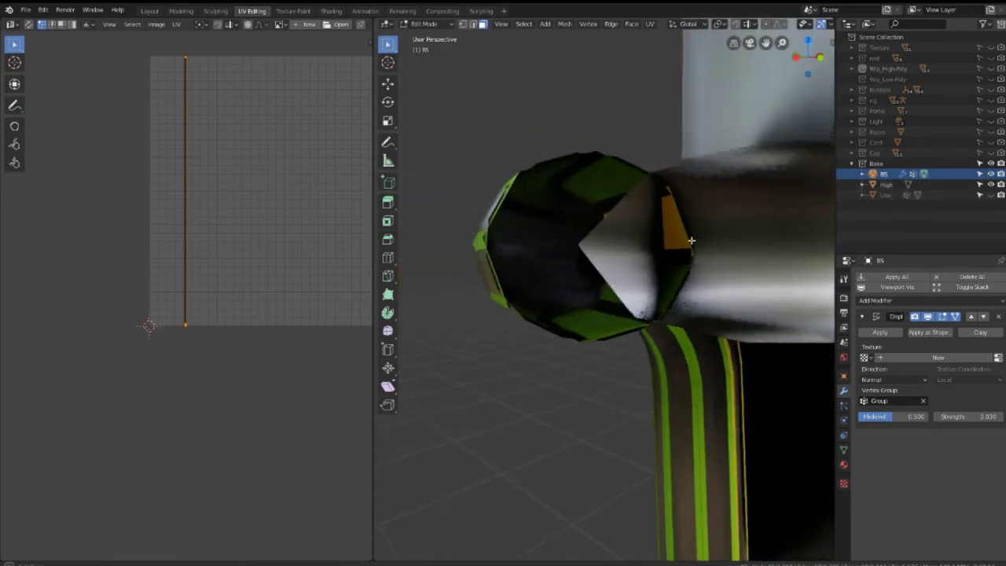
left_click(991, 184)
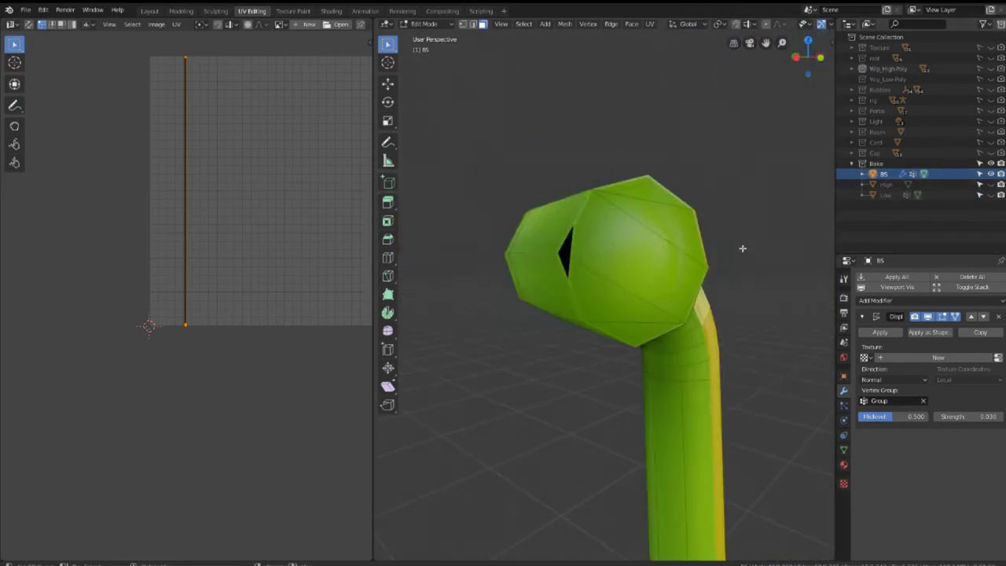
Delete the end cap faces to open the bent pipe's end
left_click(635, 330)
left_click(572, 255, "ctrl")
middle_click_drag(573, 255, 510, 250)
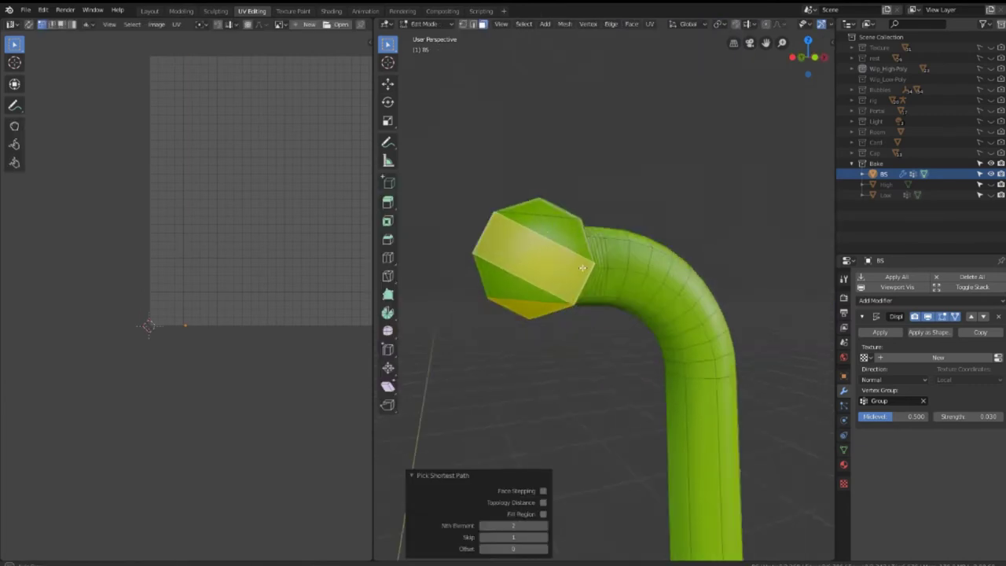
key("x")
left_click(510, 210)
middle_click_drag(510, 211, 410, 44)
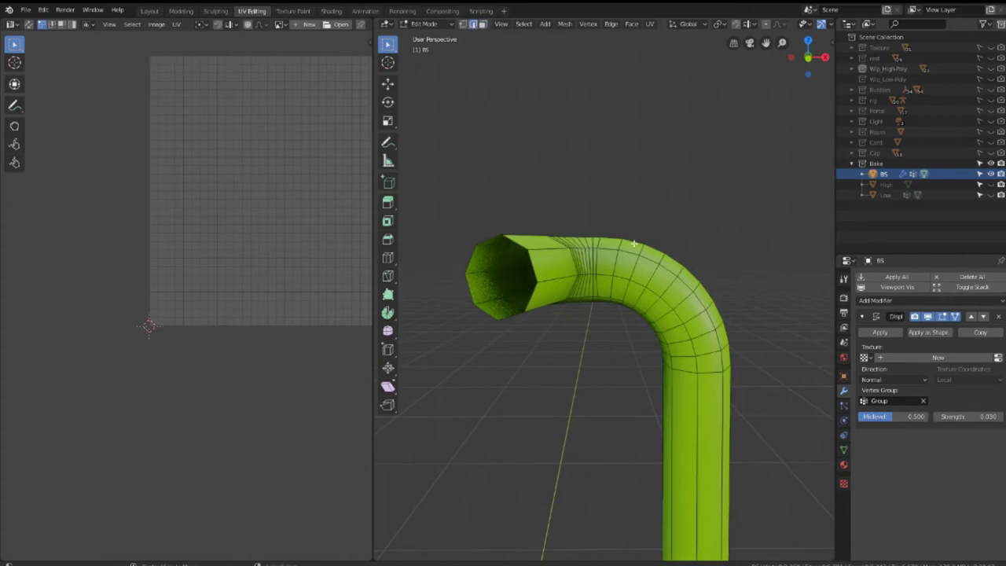
Mark seams along the pipe's length and around its bend, then select all geometry
scroll(610, 384, "down", 5)
mouse_move(610, 384)
middle_mouse_down()
mouse_move(650, 366)
mouse_move(634, 262)
mouse_move(705, 223)
middle_mouse_up()
right_click(706, 223)
left_click(710, 224)
mouse_move(669, 188)
middle_mouse_down()
mouse_move(574, 259)
mouse_move(688, 407)
middle_mouse_up()
scroll(689, 407, "up", 3)
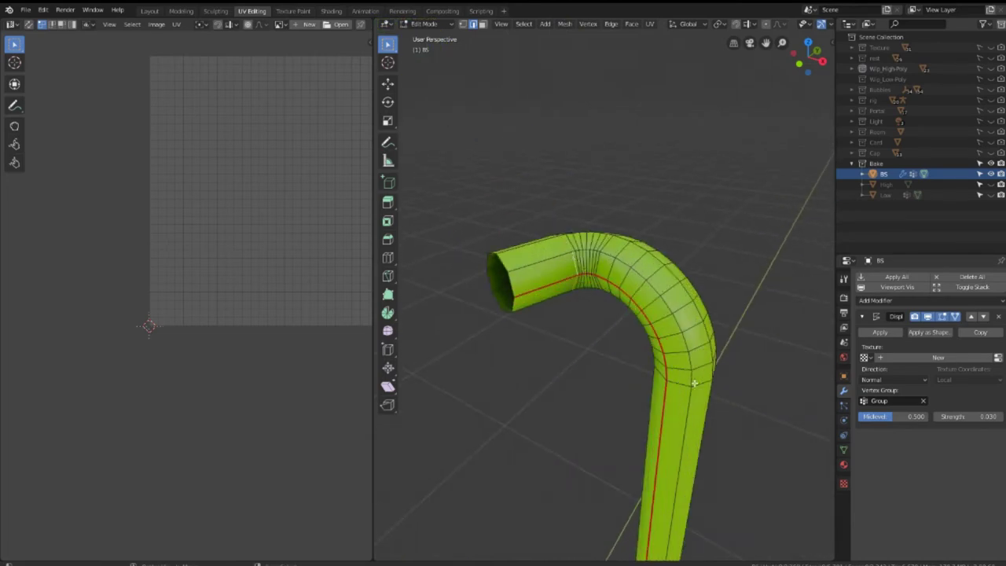
right_click(731, 343)
left_click(747, 332)
scroll(725, 319, "down", 2)
key("a")
key("u")
left_click(725, 316)
Unwrap the seamed bent pipe on its own
key("u")
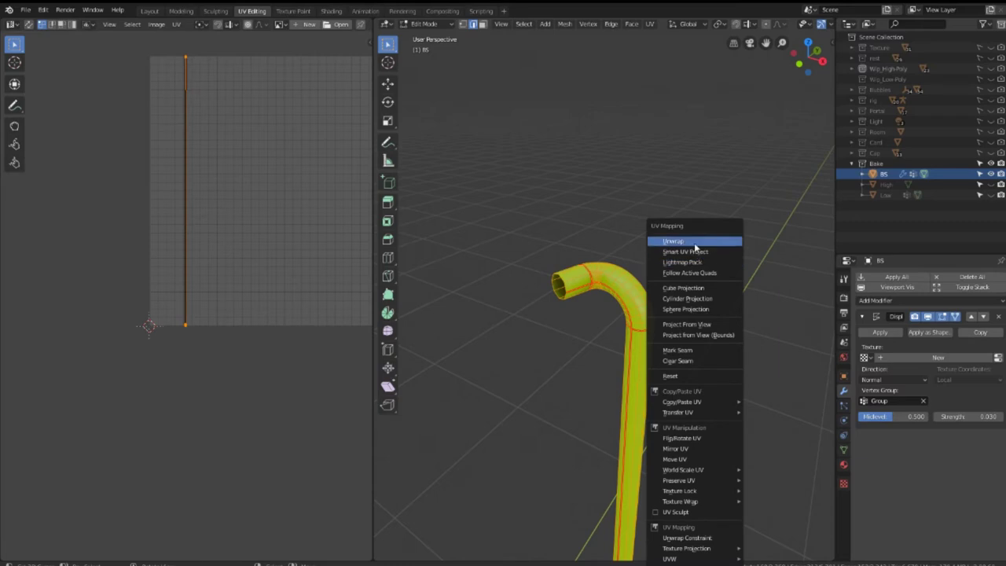
left_click(694, 241)
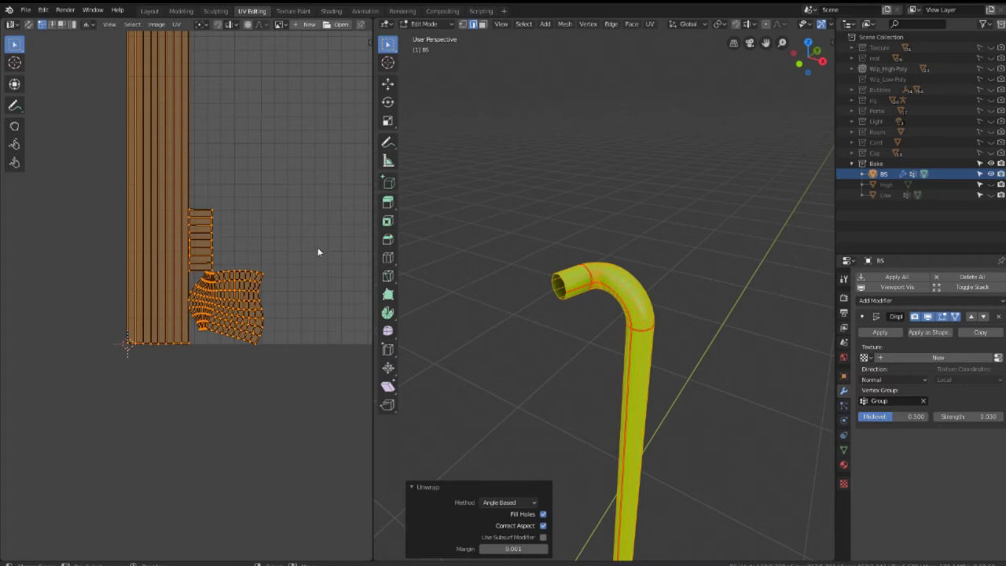
scroll(301, 280, "up", 2)
scroll(245, 278, "up", 3)
middle_click_drag(566, 298, 588, 280)
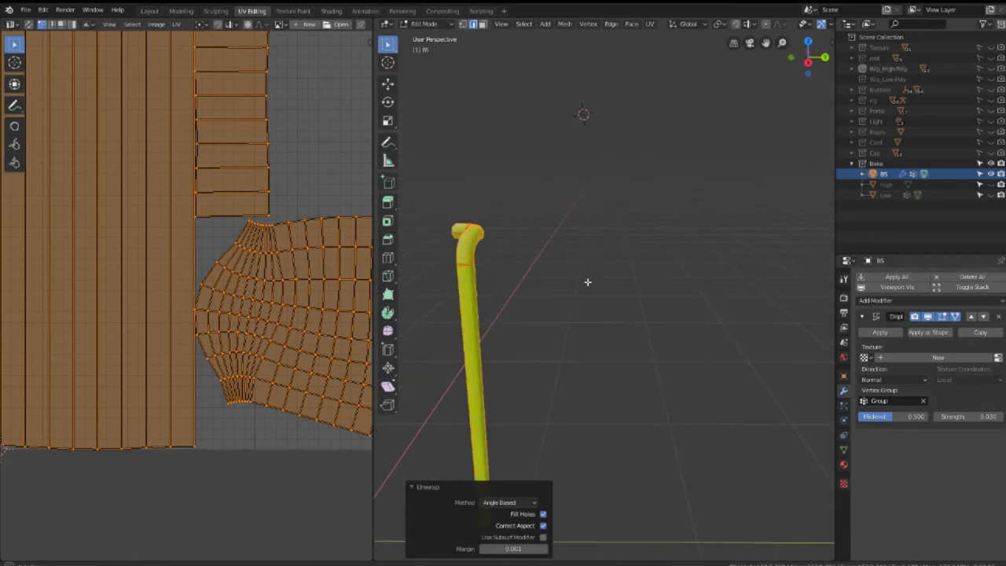
scroll(589, 280, "down", 2)
Reveal the hidden cage geometry and re-unwrap the whole cage with Fill Holes and Correct Aspect
key("alt+h")
scroll(615, 262, "up", 2)
scroll(615, 261, "up", 2)
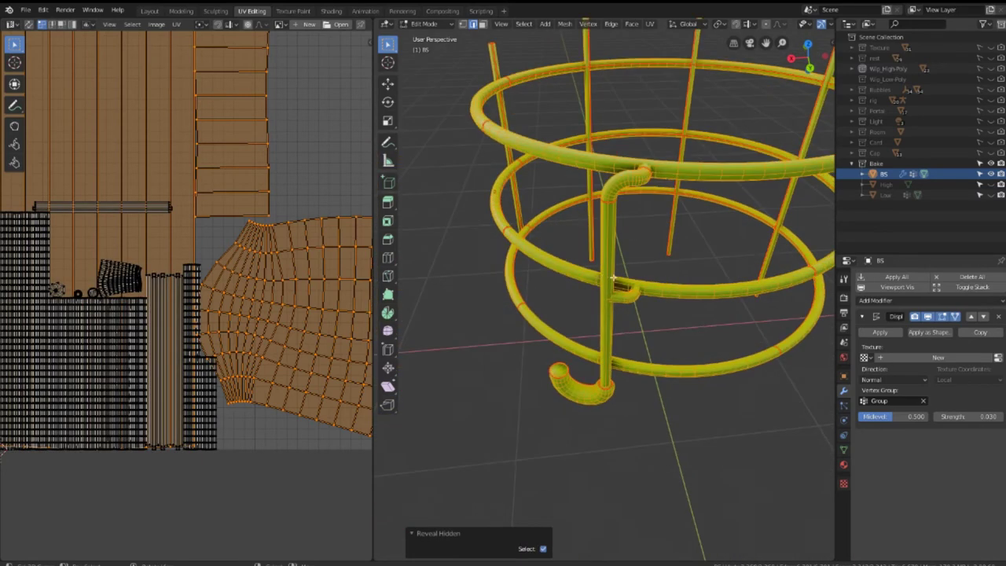
scroll(227, 275, "down", 2)
key("u")
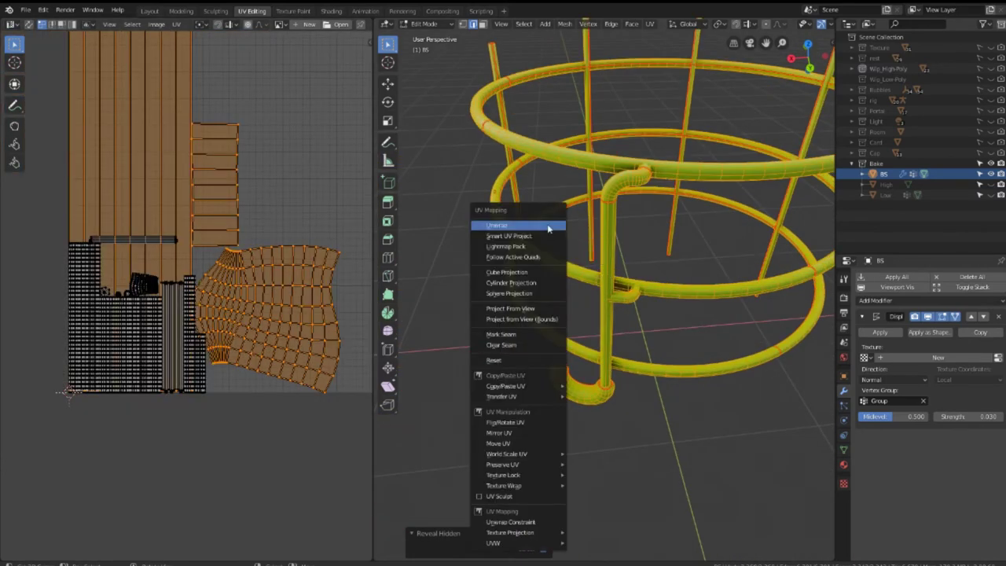
left_click(549, 228)
scroll(245, 251, "down", 2)
scroll(228, 259, "up", 2)
scroll(219, 266, "up", 1)
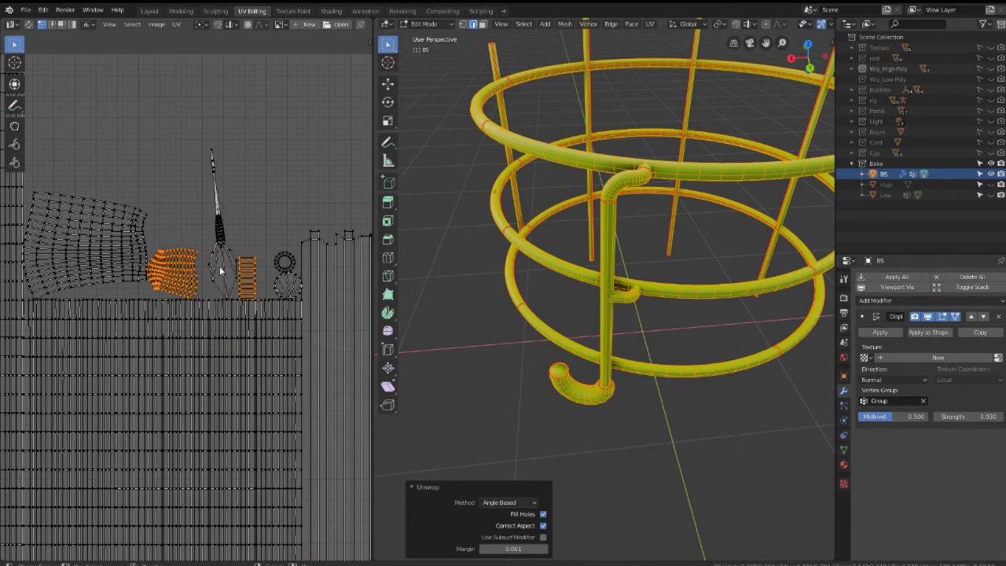
Isolate the pipe-head UV island and select a ring of faces on the tube
left_click(225, 254)
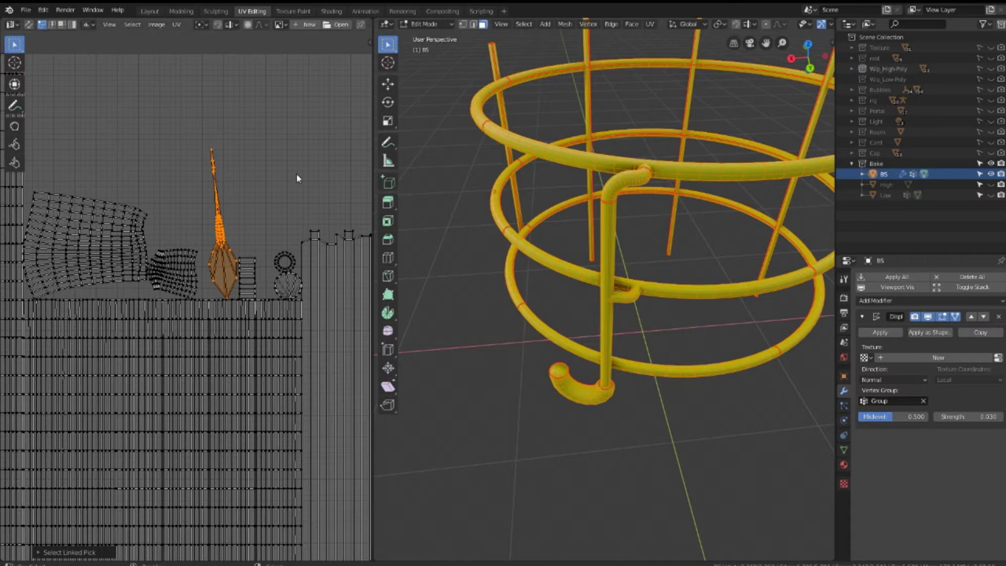
key("shift+h")
key("KP_Decimal")
mouse_move(613, 280)
middle_mouse_down()
mouse_move(669, 317)
mouse_move(623, 301)
mouse_move(669, 269)
middle_mouse_up()
left_click(541, 268, "alt")
Mark the tube opening's edge loop as a seam and slide the inner loop
mouse_move(542, 268)
middle_mouse_down()
mouse_move(565, 242)
mouse_move(605, 226)
middle_mouse_up()
left_click(473, 24)
left_click(487, 306, "alt")
key("ctrl+e")
left_click(659, 249)
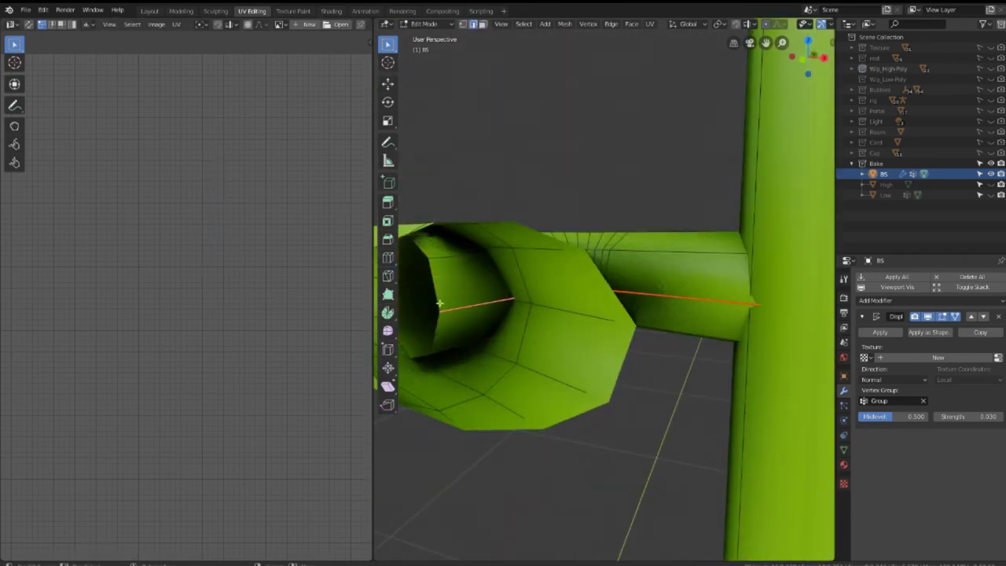
middle_click_drag(449, 281, 667, 287)
key("g")
key("g")
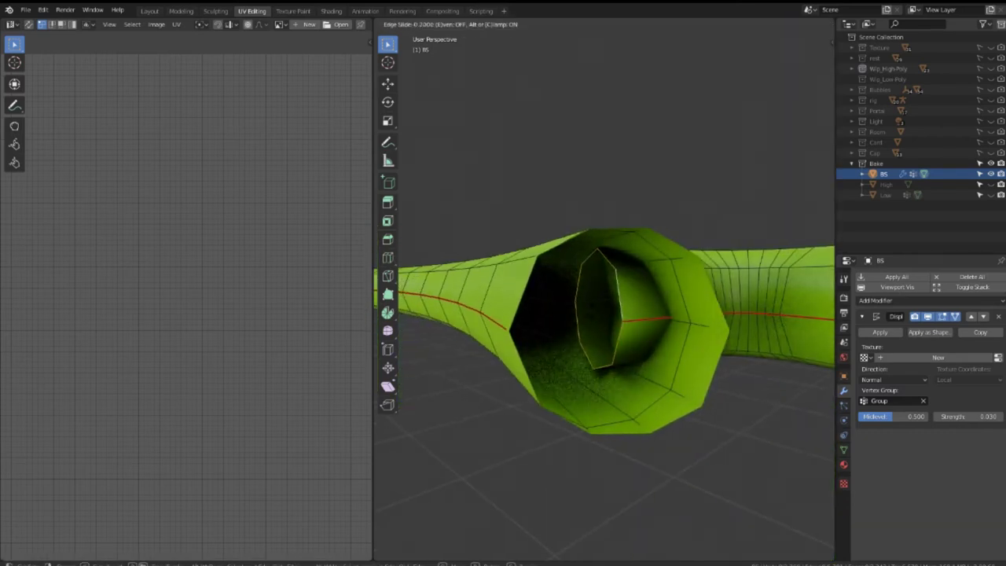
left_click(644, 270)
Collapse two selected edge rings at the bent tube junction with Merge Vertices > Collapse
middle_click_drag(644, 270, 630, 329)
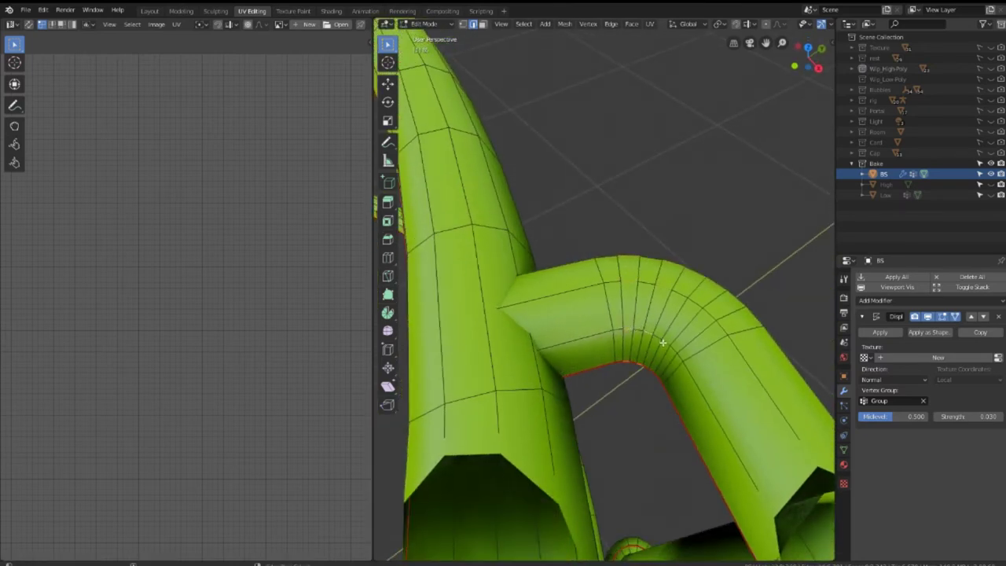
right_click(715, 280)
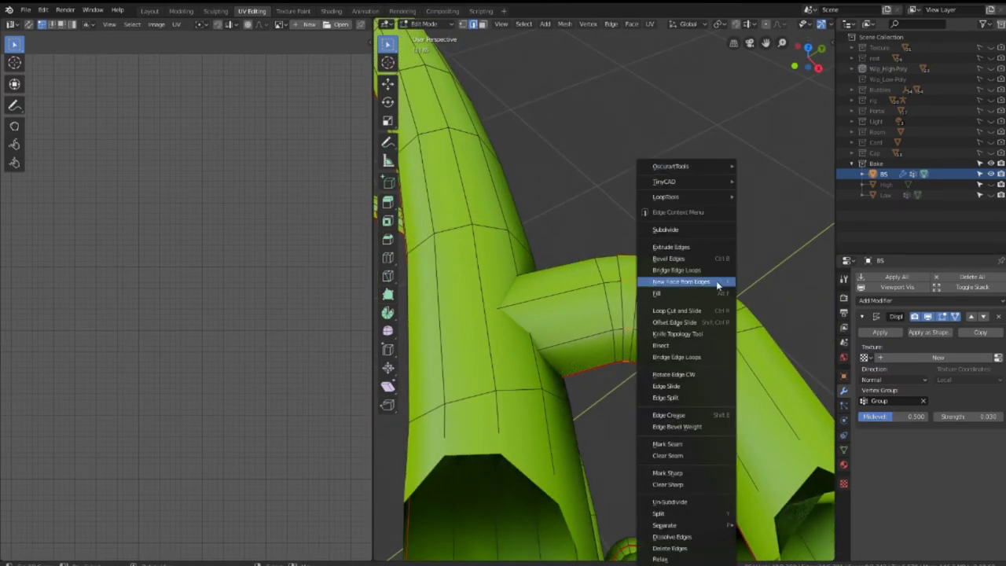
key("Escape")
key("q")
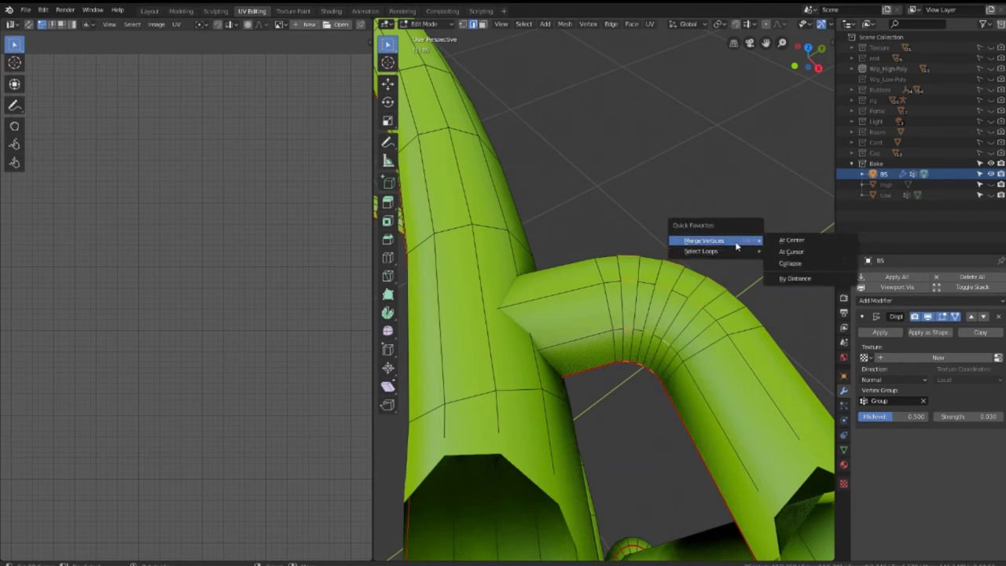
left_click(786, 264)
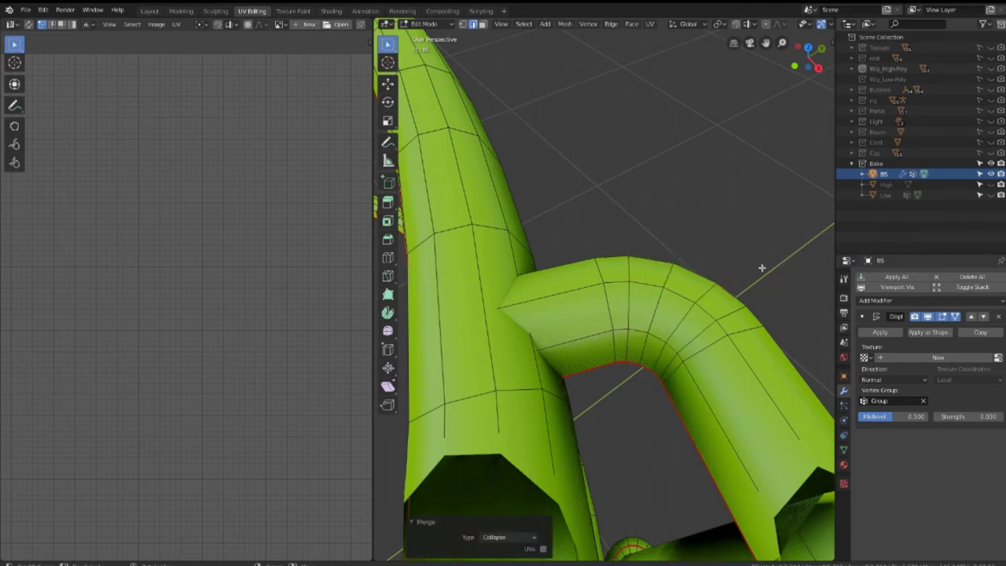
middle_click_drag(761, 267, 601, 271)
left_click(537, 322)
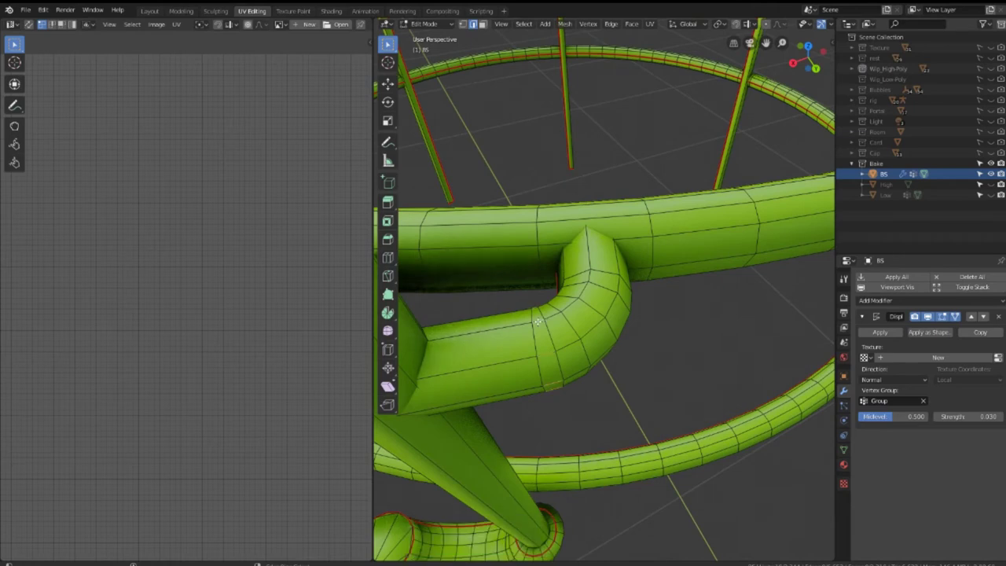
key("q")
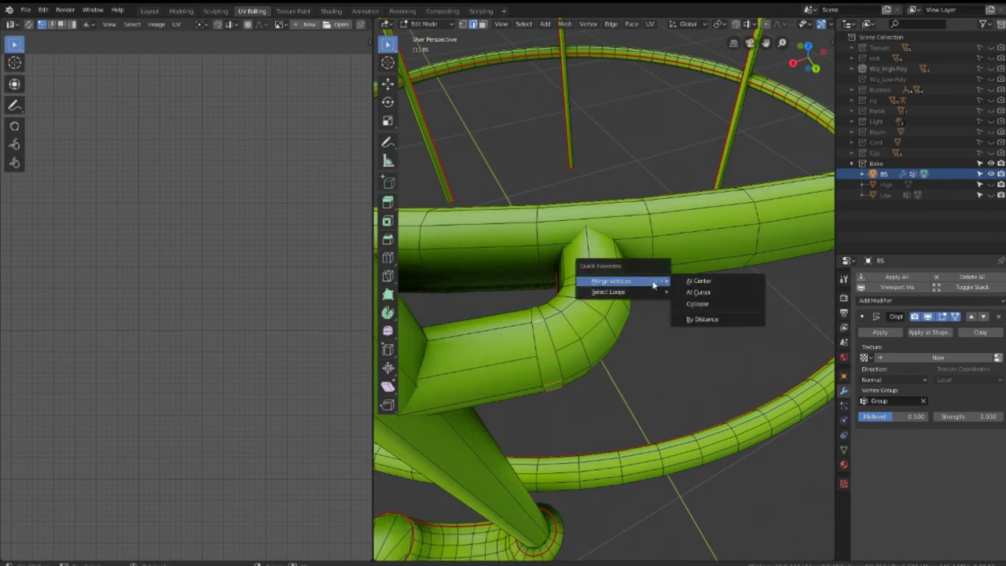
left_click(696, 303)
mouse_move(696, 299)
middle_mouse_down()
mouse_move(535, 305)
mouse_move(542, 178)
mouse_move(550, 291)
mouse_move(584, 195)
mouse_move(633, 319)
mouse_move(594, 275)
mouse_move(547, 282)
mouse_move(576, 301)
mouse_move(626, 289)
middle_mouse_up()
scroll(584, 196, "up", 3)
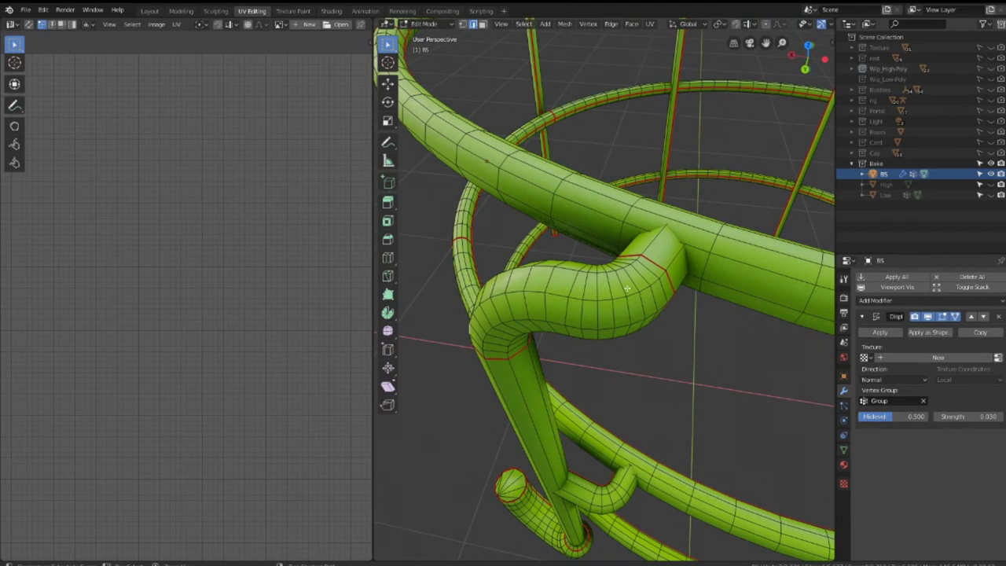
Select the edge rings and boundary loop around the tube bend and collapse them
left_click(653, 281, "ctrl")
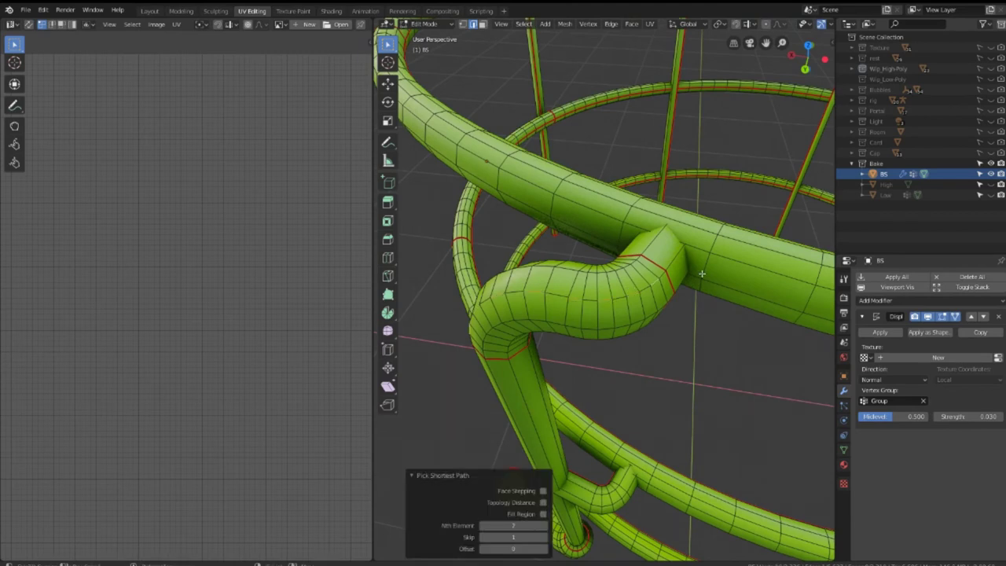
left_click(760, 321)
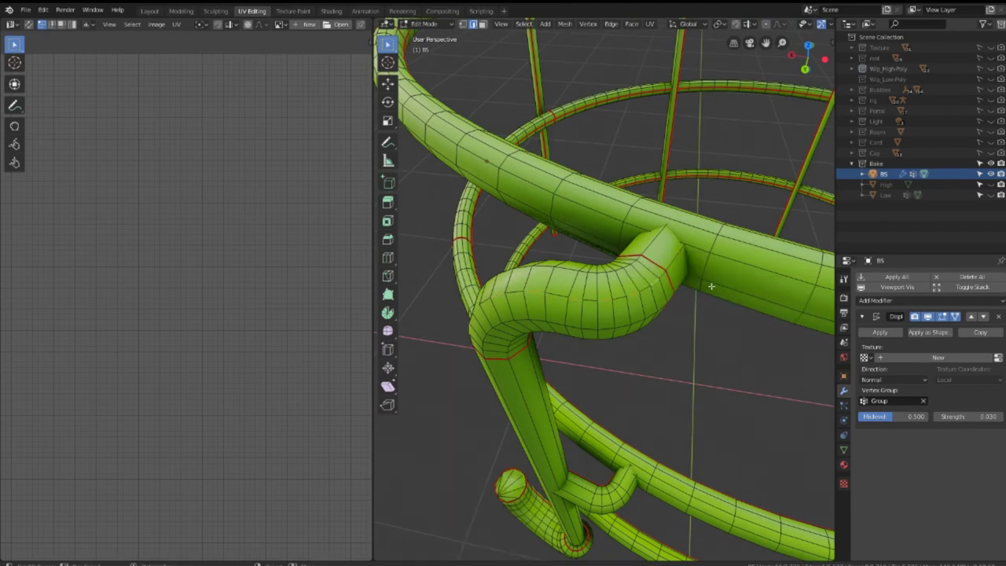
left_click(747, 289)
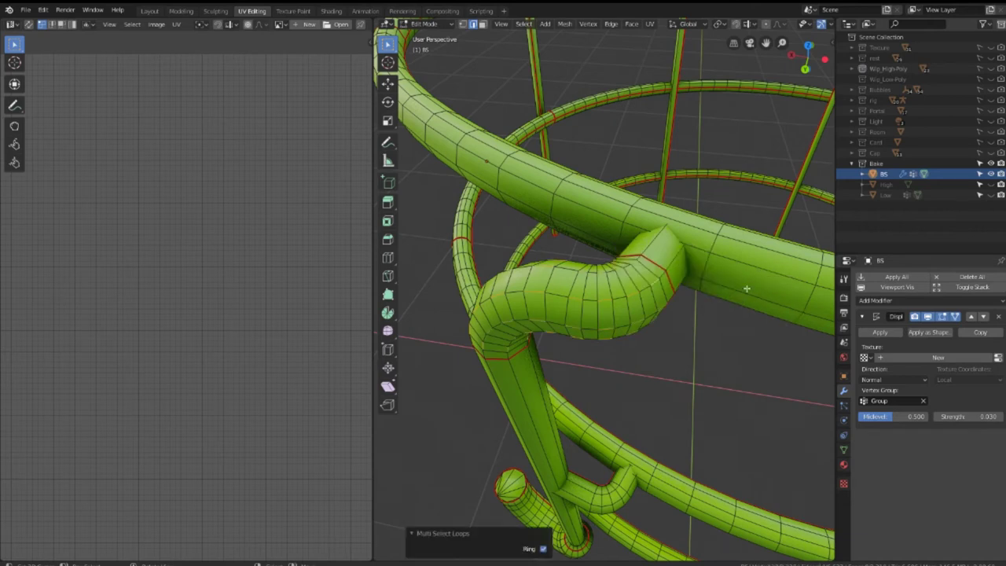
left_click(792, 301)
mouse_move(791, 300)
middle_mouse_down()
mouse_move(600, 330)
mouse_move(673, 299)
mouse_move(721, 316)
mouse_move(734, 345)
middle_mouse_up()
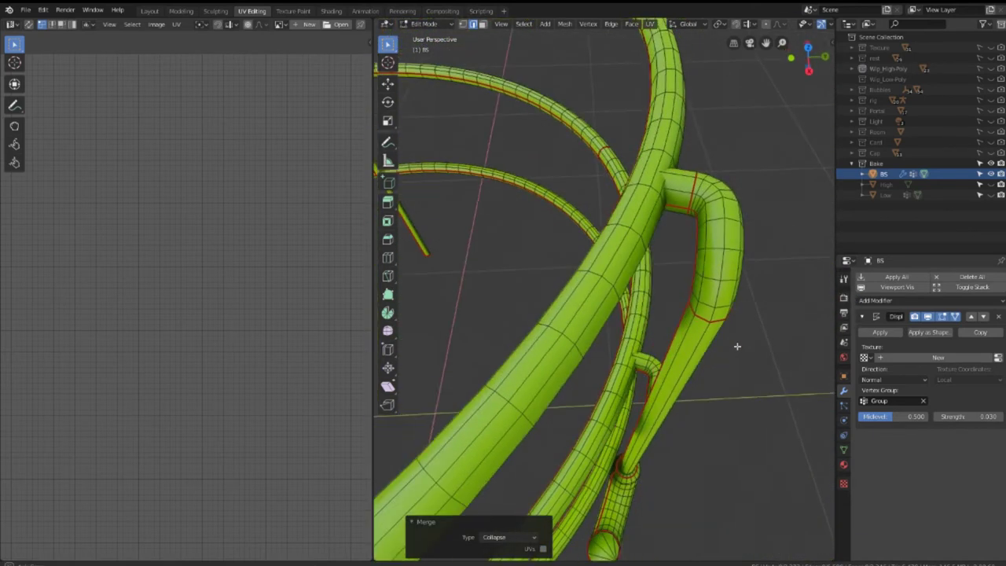
scroll(651, 366, "up", 3)
middle_click_drag(651, 366, 637, 314)
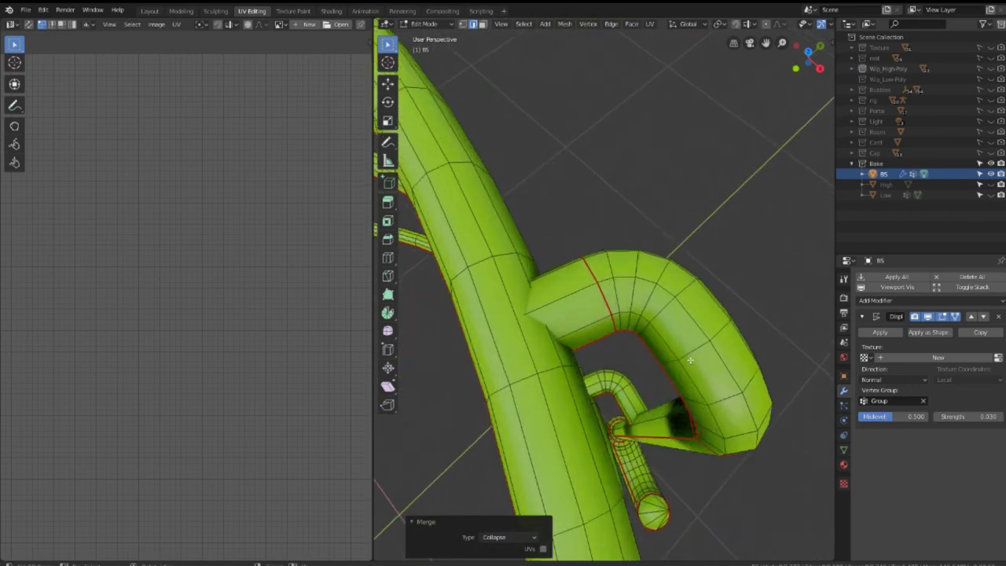
right_click(698, 296)
left_click(759, 316)
Collapse another selected edge ring on the bent tubes via Quick Favorites
mouse_move(757, 315)
middle_mouse_down()
mouse_move(603, 336)
mouse_move(539, 307)
mouse_move(597, 314)
mouse_move(638, 269)
mouse_move(635, 241)
middle_mouse_up()
scroll(643, 296, "up", 3)
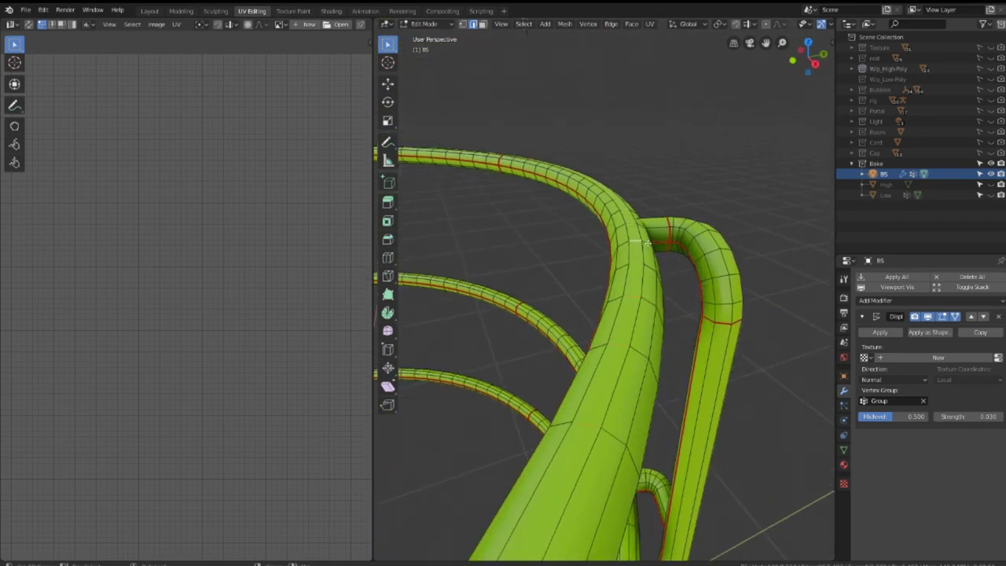
key("q")
left_click(697, 267)
Collapse edge rings on the U-bend at the vertical tube's base, then undo the mistaken collapse
mouse_move(697, 267)
middle_mouse_down()
mouse_move(624, 408)
mouse_move(643, 430)
middle_mouse_up()
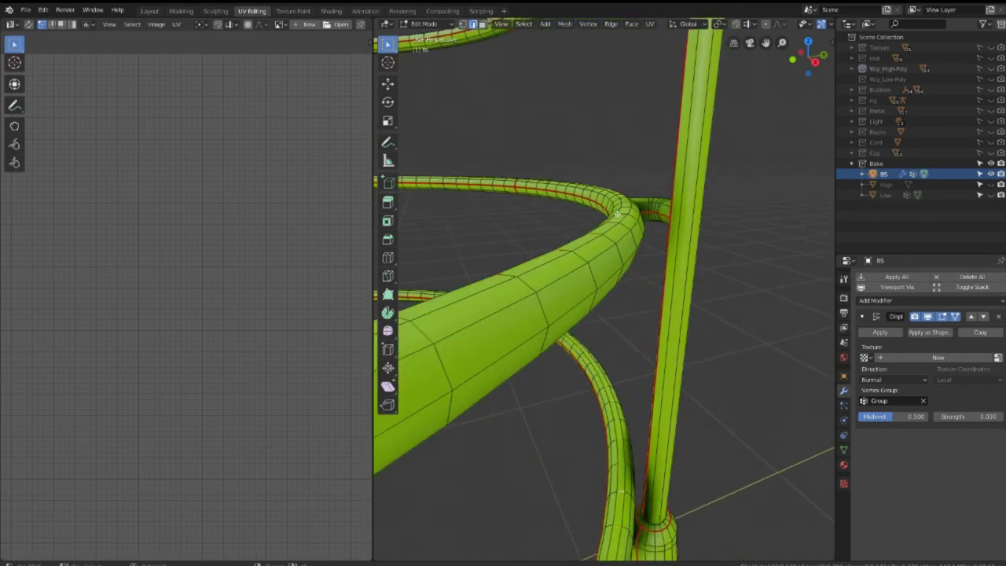
mouse_move(673, 143)
middle_mouse_down()
mouse_move(681, 379)
mouse_move(676, 284)
middle_mouse_up()
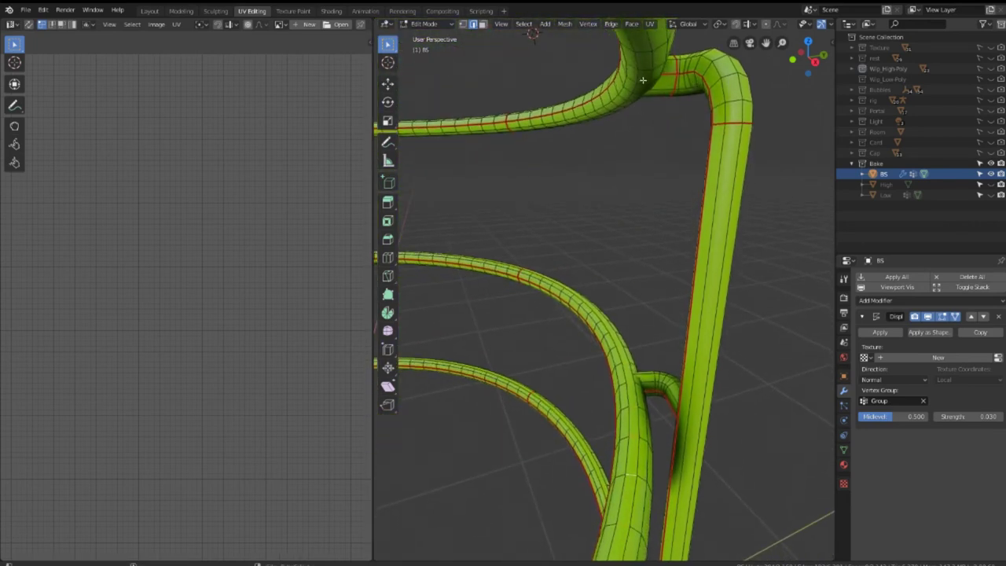
mouse_move(620, 238)
middle_mouse_down()
mouse_move(617, 101)
mouse_move(741, 39)
mouse_move(643, 550)
middle_mouse_up()
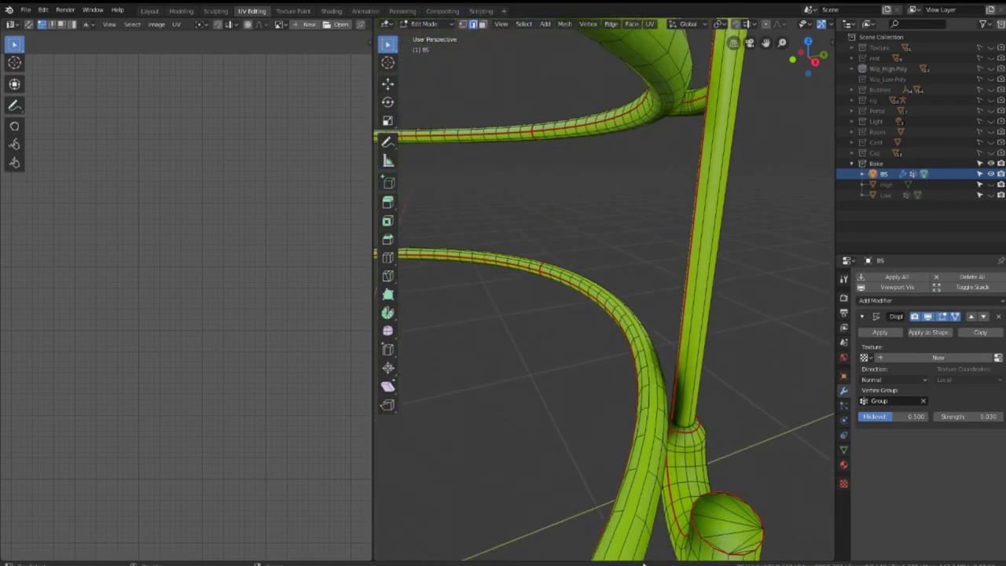
middle_click_drag(697, 313, 673, 194)
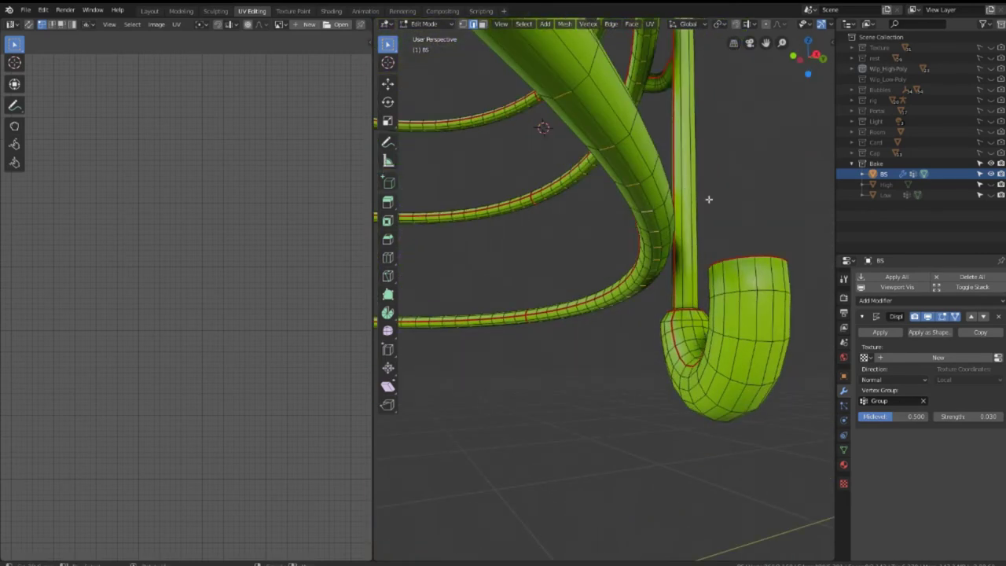
right_click(709, 199)
key("Escape")
key("q")
left_click(758, 195)
mouse_move(758, 195)
middle_mouse_down()
mouse_move(727, 227)
mouse_move(586, 277)
mouse_move(651, 291)
mouse_move(579, 254)
mouse_move(602, 337)
mouse_move(651, 207)
mouse_move(644, 144)
mouse_move(649, 316)
middle_mouse_up()
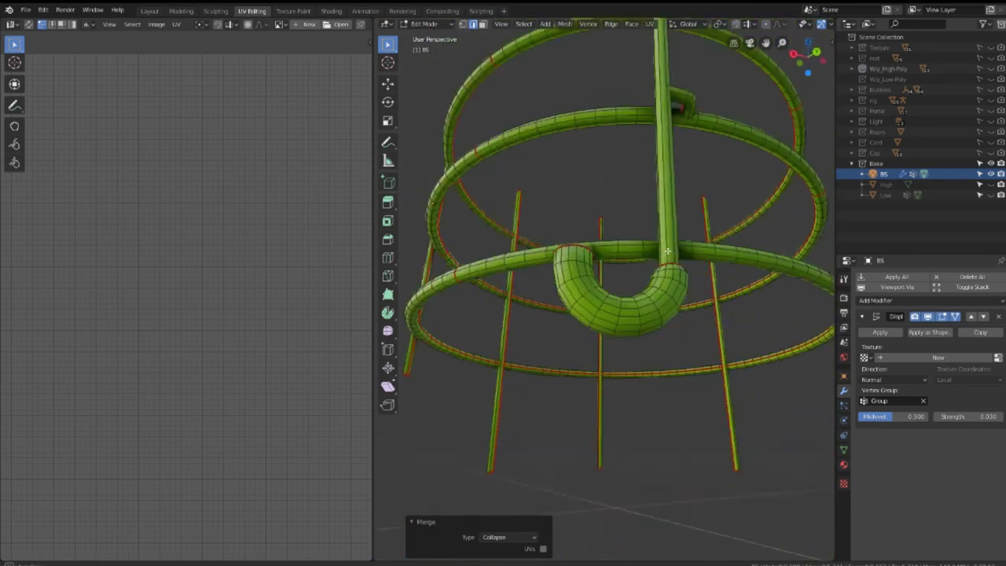
scroll(648, 316, "up", 5)
key("ctrl+z")
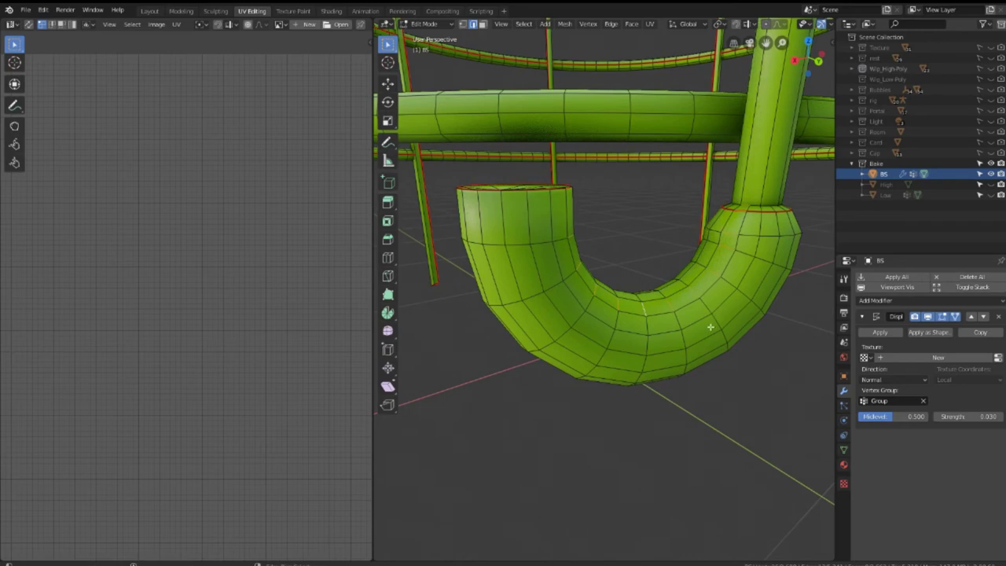
Collapse the cap at the U-bend's open end and view the whole cage
mouse_move(720, 322)
middle_mouse_down()
mouse_move(699, 301)
mouse_move(687, 244)
middle_mouse_up()
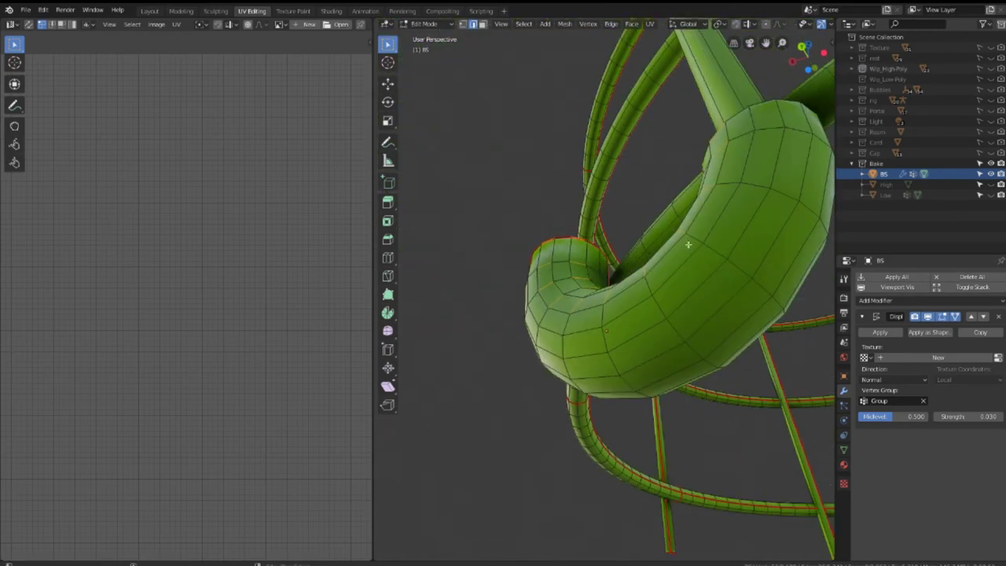
mouse_move(755, 279)
middle_mouse_down()
mouse_move(694, 304)
mouse_move(579, 288)
mouse_move(525, 378)
mouse_move(712, 327)
middle_mouse_up()
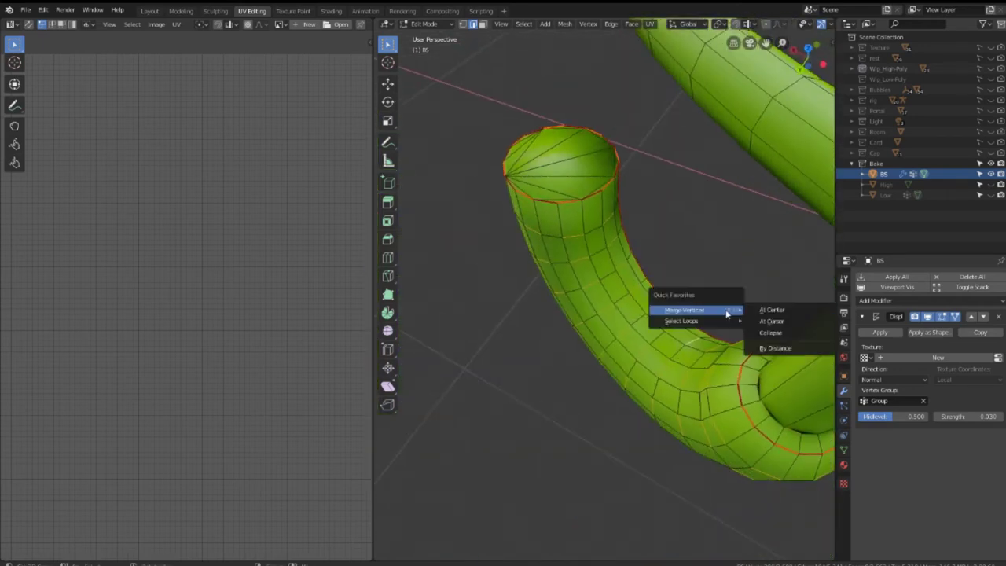
left_click(785, 333)
middle_click_drag(786, 332, 601, 259)
scroll(601, 259, "down", 5)
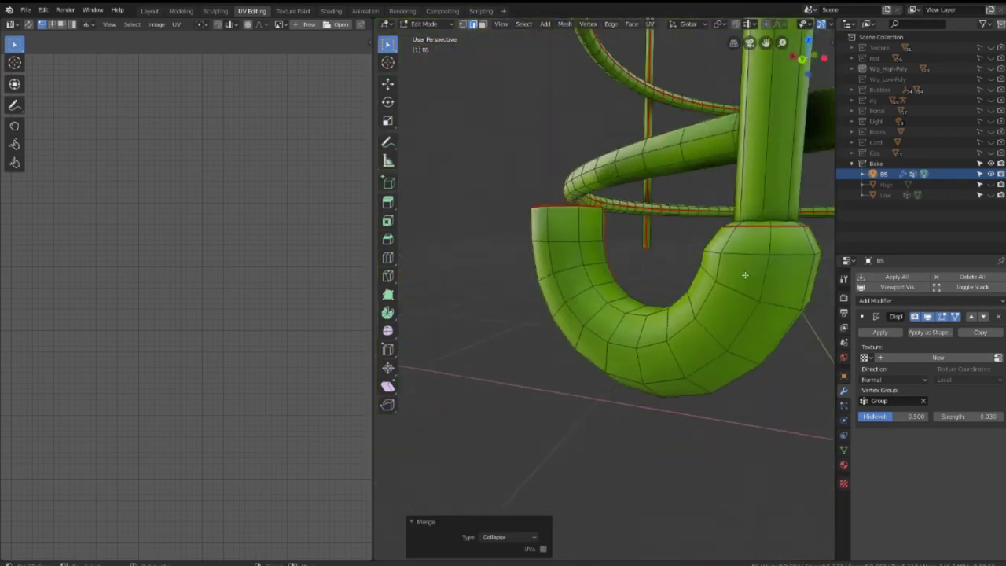
scroll(741, 314, "down", 3)
mouse_move(700, 225)
middle_mouse_down()
mouse_move(622, 315)
mouse_move(578, 297)
mouse_move(648, 333)
mouse_move(649, 276)
mouse_move(730, 294)
mouse_move(702, 332)
mouse_move(634, 348)
middle_mouse_up()
Pick every second edge along the first ring pipe with a shortest-path selection
left_click(634, 348)
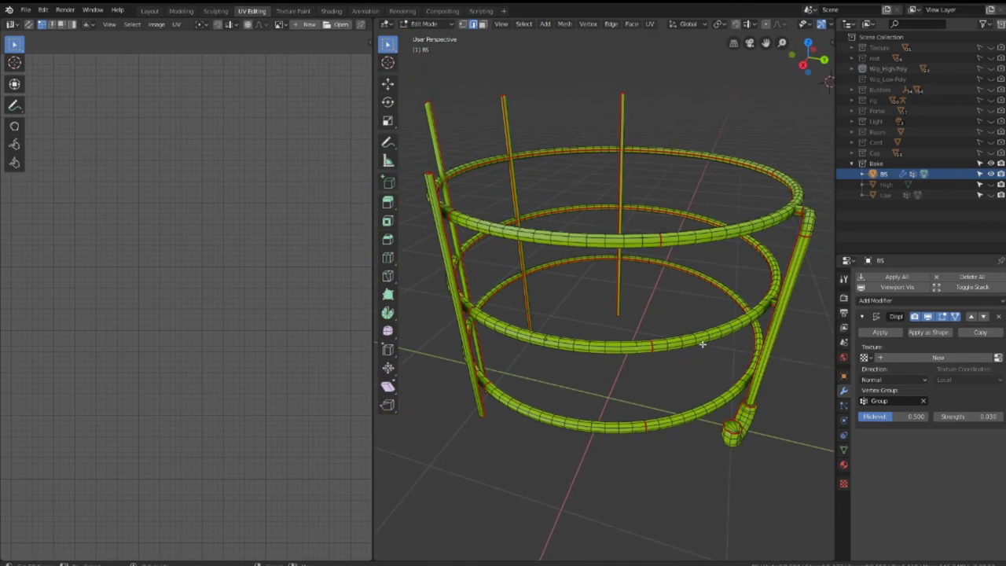
mouse_move(730, 336)
middle_mouse_down()
mouse_move(595, 294)
mouse_move(629, 346)
mouse_move(613, 314)
mouse_move(680, 303)
middle_mouse_up()
scroll(651, 352, "up", 5)
left_click(652, 353, "ctrl")
scroll(677, 345, "down", 4)
scroll(612, 313, "up", 4)
scroll(620, 305, "down", 3)
scroll(680, 302, "up", 4)
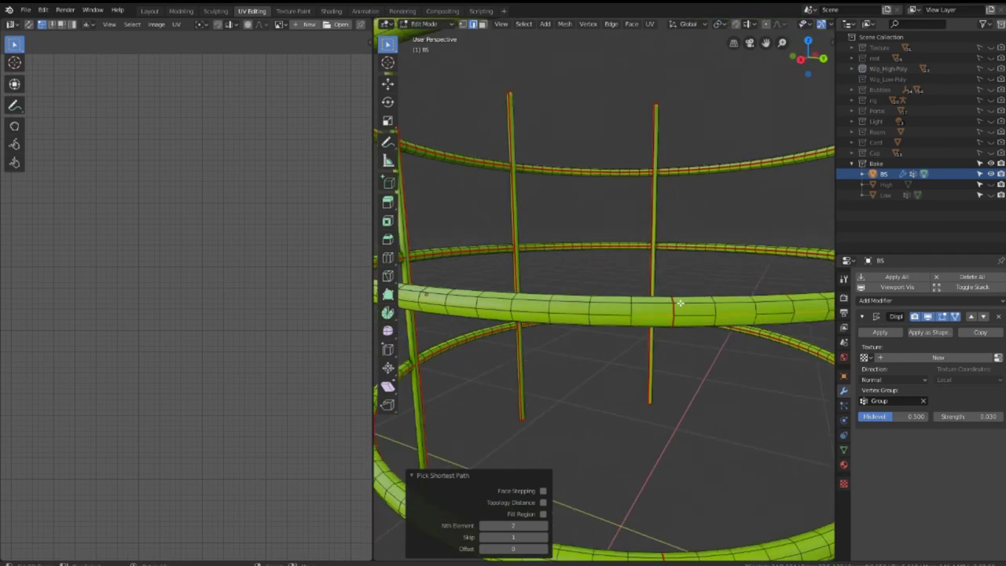
Expand those edges into edge rings and collapse them
key("q")
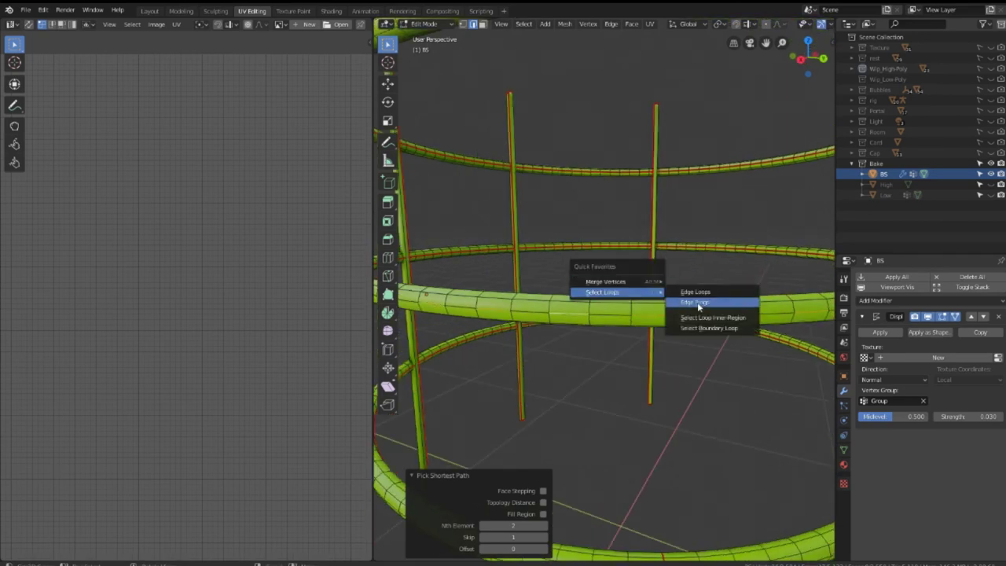
left_click(697, 302)
right_click(694, 286)
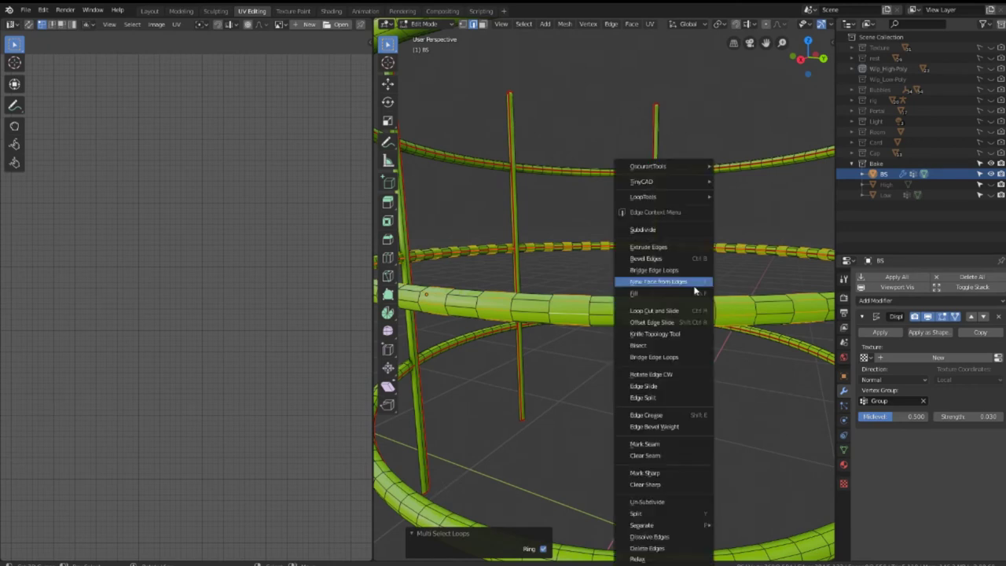
key("q")
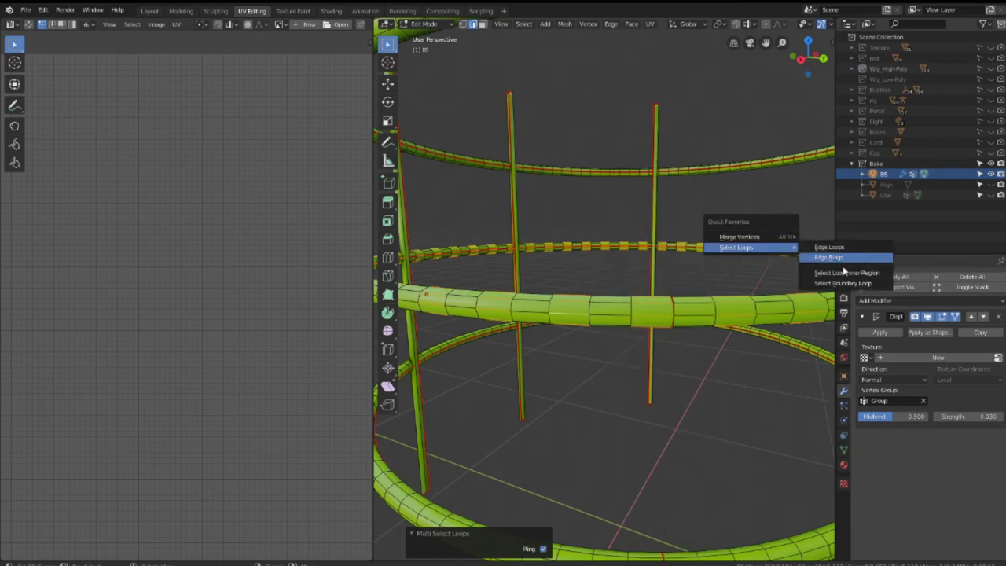
left_click(843, 262)
key("q")
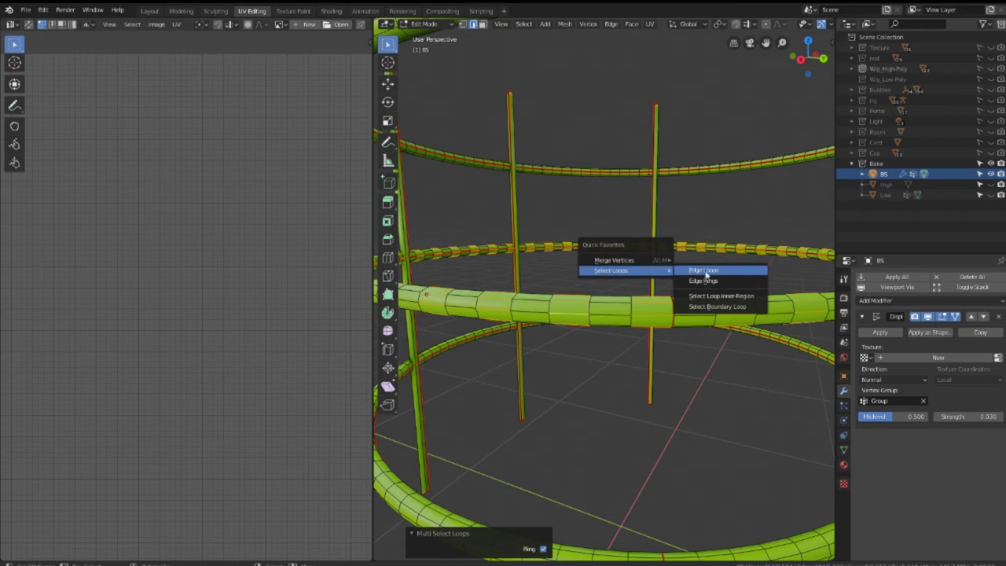
left_click(707, 286)
Thin the next ring by selecting alternate edges, expanding to edge rings and collapsing
mouse_move(673, 291)
middle_mouse_down()
mouse_move(623, 283)
mouse_move(633, 215)
middle_mouse_up()
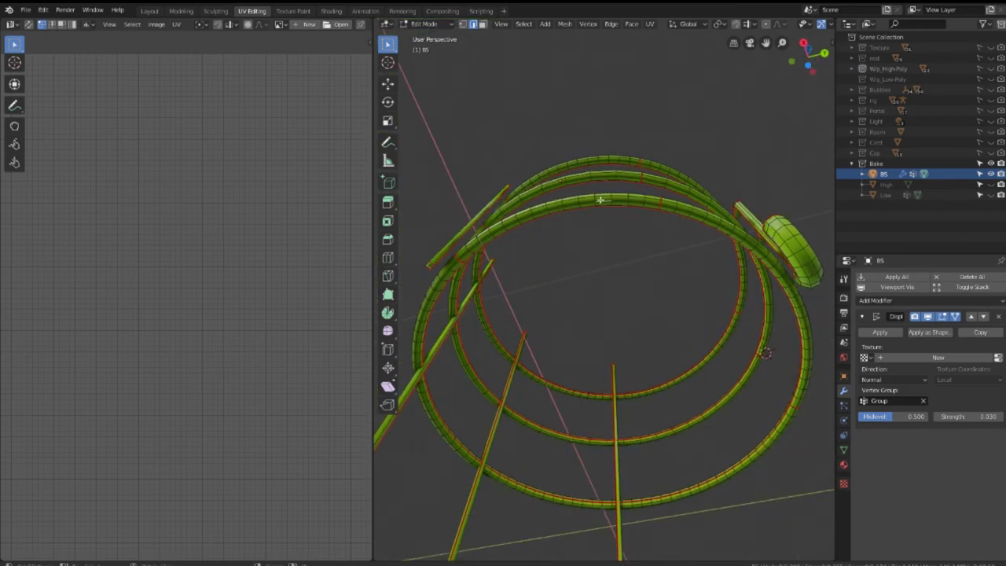
mouse_move(717, 222)
middle_mouse_down()
mouse_move(705, 220)
mouse_move(662, 264)
middle_mouse_up()
left_click(709, 215, "ctrl")
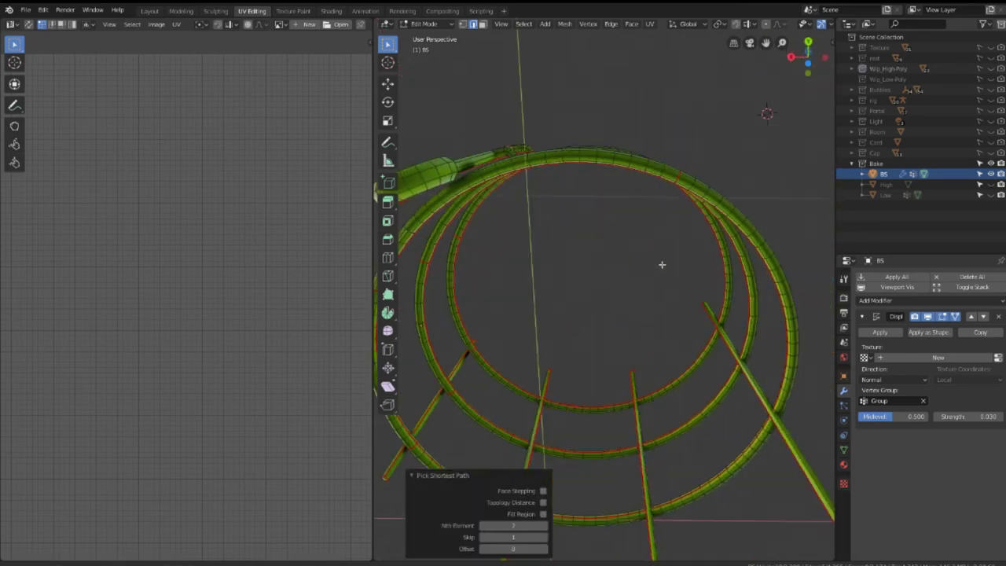
middle_click_drag(730, 210, 678, 220)
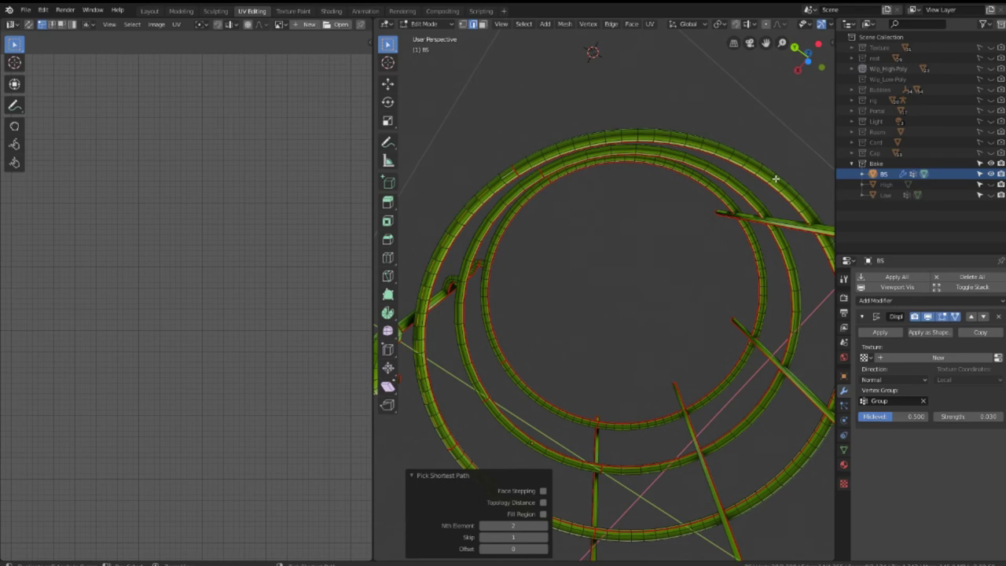
middle_click_drag(794, 192, 688, 198)
mouse_move(682, 309)
middle_mouse_down()
mouse_move(709, 333)
mouse_move(696, 318)
middle_mouse_up()
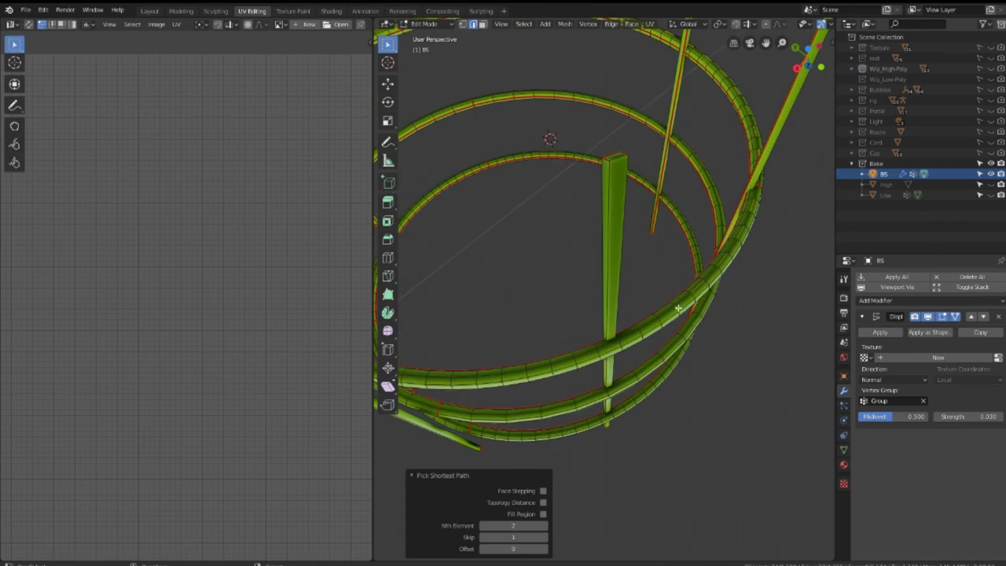
mouse_move(630, 321)
middle_mouse_down()
mouse_move(747, 299)
mouse_move(638, 334)
middle_mouse_up()
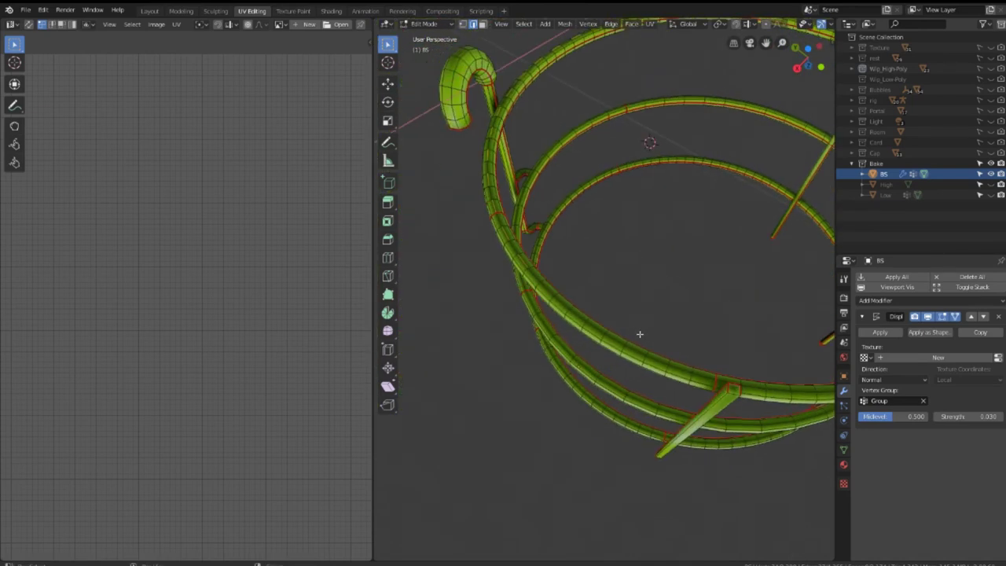
left_click(543, 286, "ctrl")
key("q")
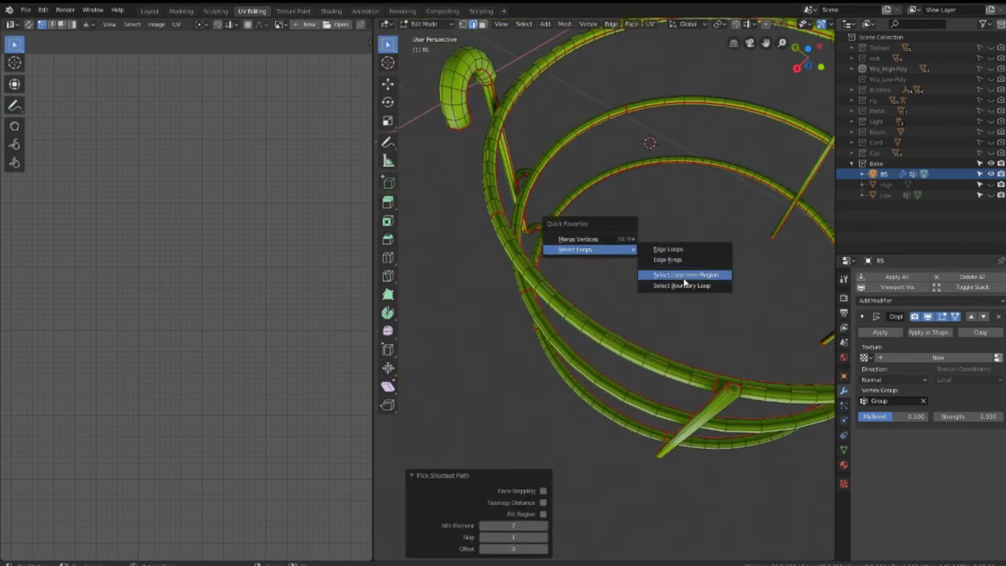
left_click(673, 260)
key("q")
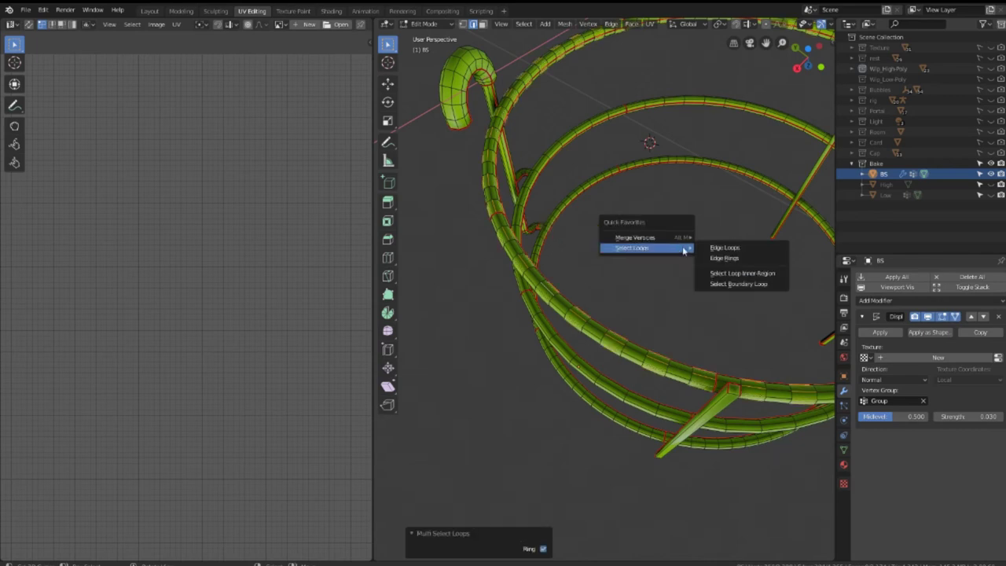
key("q")
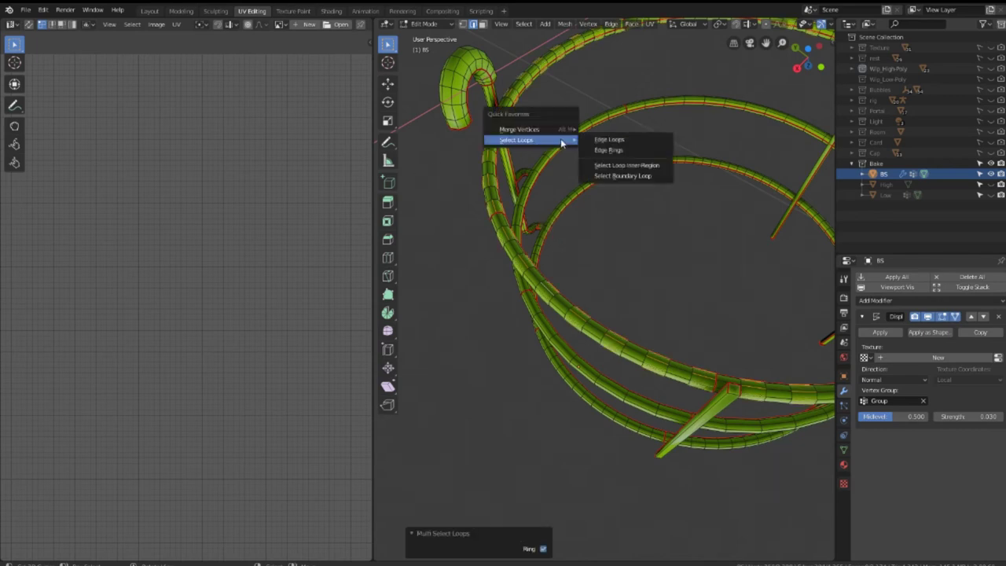
left_click(633, 155)
Collapse every second edge ring on another part of the rings the same way
mouse_move(633, 154)
middle_mouse_down()
mouse_move(621, 326)
mouse_move(610, 288)
mouse_move(573, 314)
mouse_move(624, 304)
mouse_move(503, 278)
mouse_move(703, 221)
mouse_move(647, 269)
mouse_move(644, 246)
mouse_move(608, 249)
mouse_move(627, 209)
mouse_move(552, 225)
middle_mouse_up()
left_click(706, 217, "ctrl")
mouse_move(696, 198)
middle_mouse_down()
mouse_move(460, 218)
mouse_move(763, 225)
mouse_move(582, 234)
middle_mouse_up()
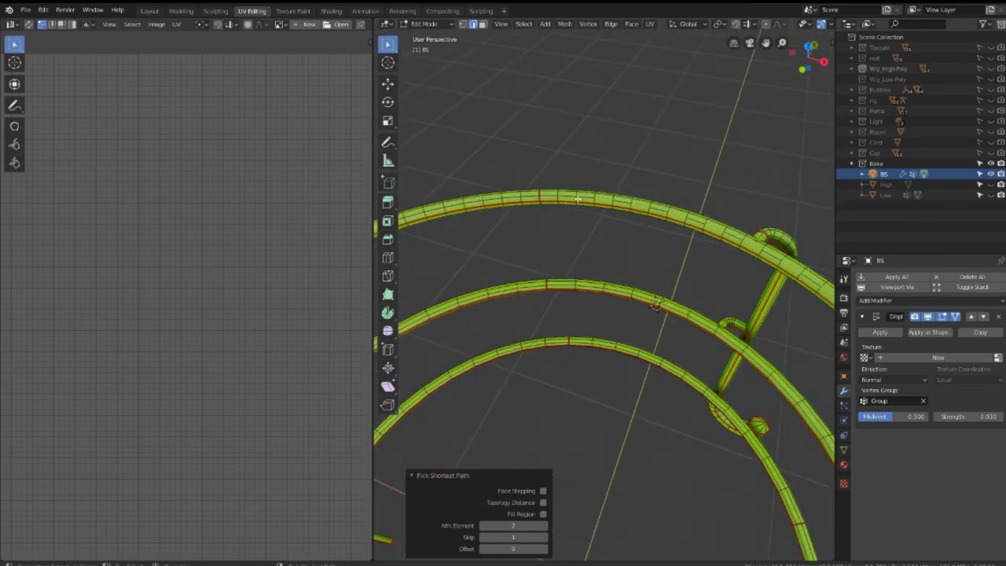
key("q")
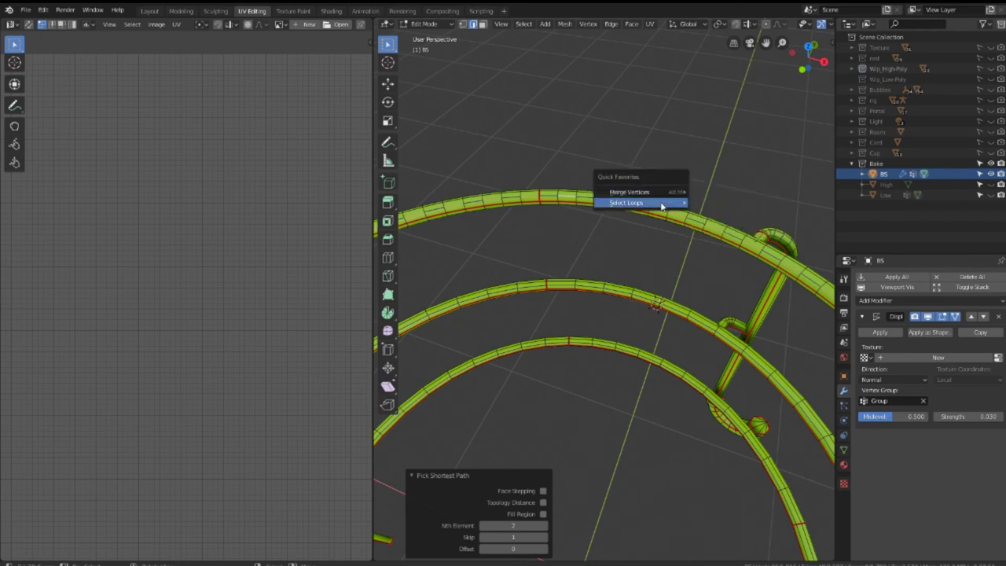
left_click(737, 229)
mouse_move(728, 236)
middle_mouse_down()
mouse_move(568, 225)
mouse_move(718, 172)
mouse_move(709, 236)
middle_mouse_up()
key("q")
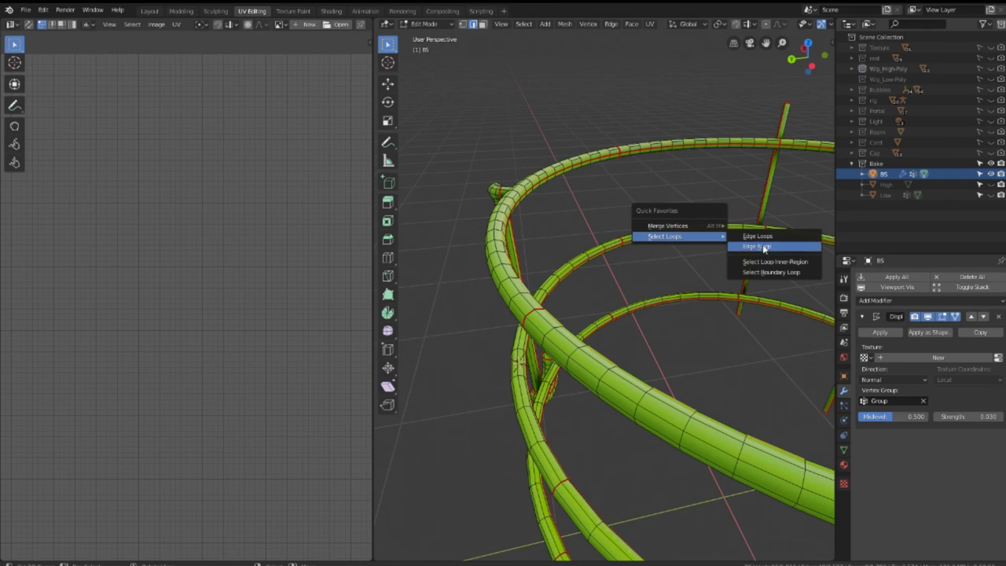
left_click(762, 245)
key("q")
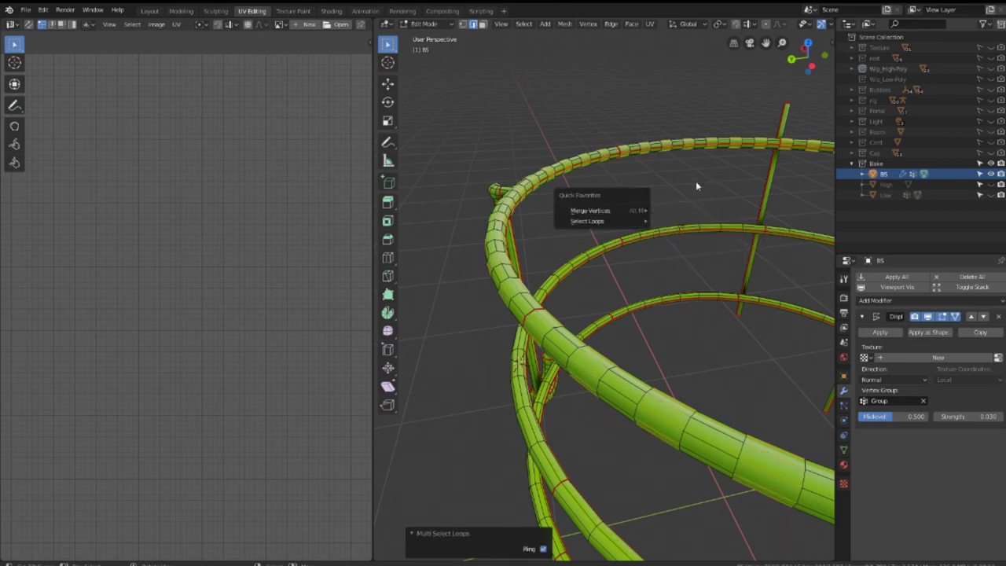
mouse_move(590, 210)
left_click(684, 232)
Inspect the thinned rings from above and return to Object Mode
mouse_move(682, 232)
middle_mouse_down()
mouse_move(577, 224)
mouse_move(558, 283)
mouse_move(622, 213)
mouse_move(624, 320)
mouse_move(681, 242)
mouse_move(652, 236)
mouse_move(667, 265)
mouse_move(652, 314)
mouse_move(691, 353)
mouse_move(770, 292)
middle_mouse_up()
scroll(624, 320, "down", 4)
scroll(682, 242, "up", 4)
scroll(681, 242, "down", 3)
scroll(667, 265, "down", 3)
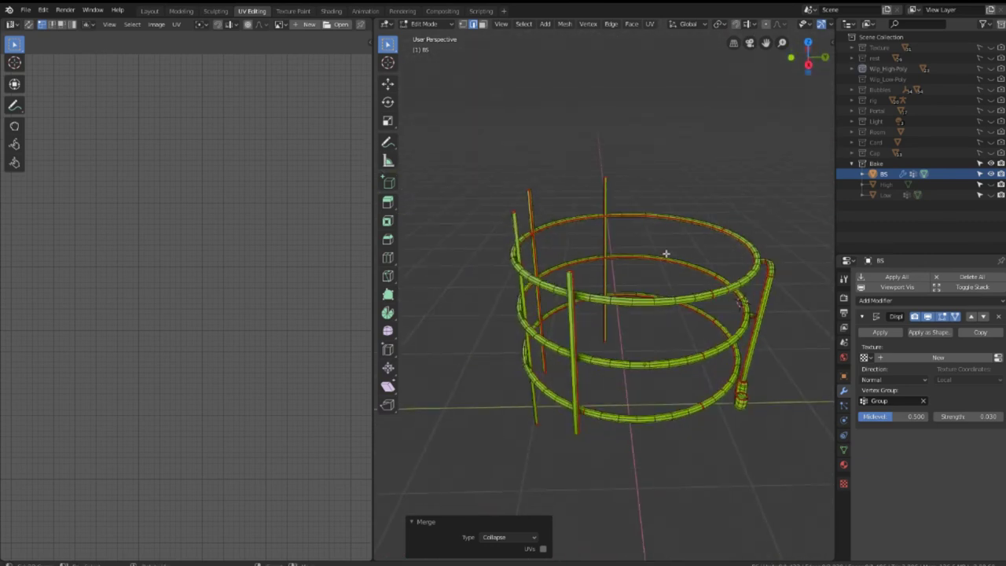
middle_click_drag(665, 253, 664, 330)
key("Tab")
key("Tab")
key("a")
key("Tab")
Select the vertical rods with L and separate them into a new object, B5.001
scroll(649, 236, "down", 2)
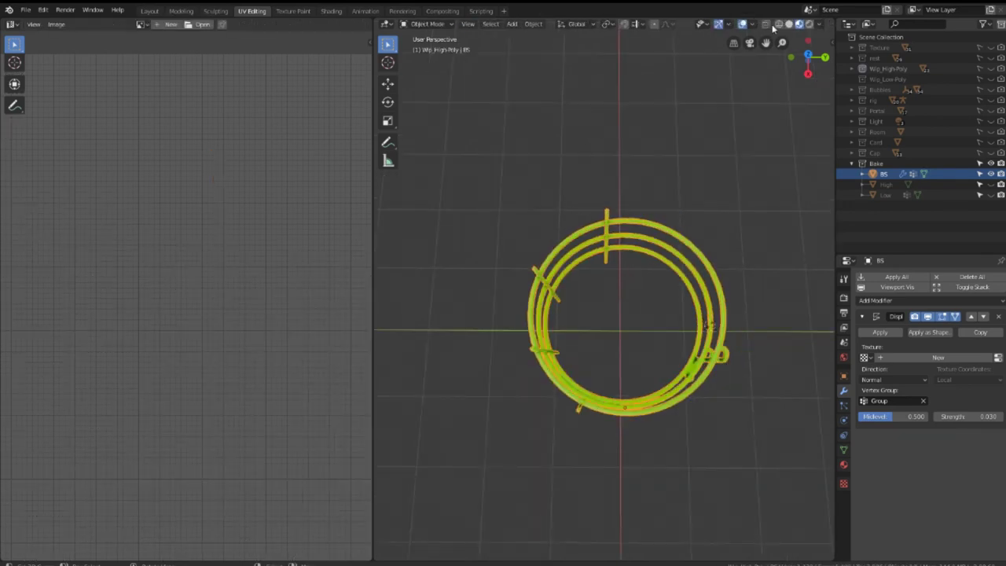
left_click(390, 84)
mouse_move(582, 169)
middle_mouse_down()
mouse_move(475, 261)
mouse_move(624, 192)
middle_mouse_up()
key("Tab")
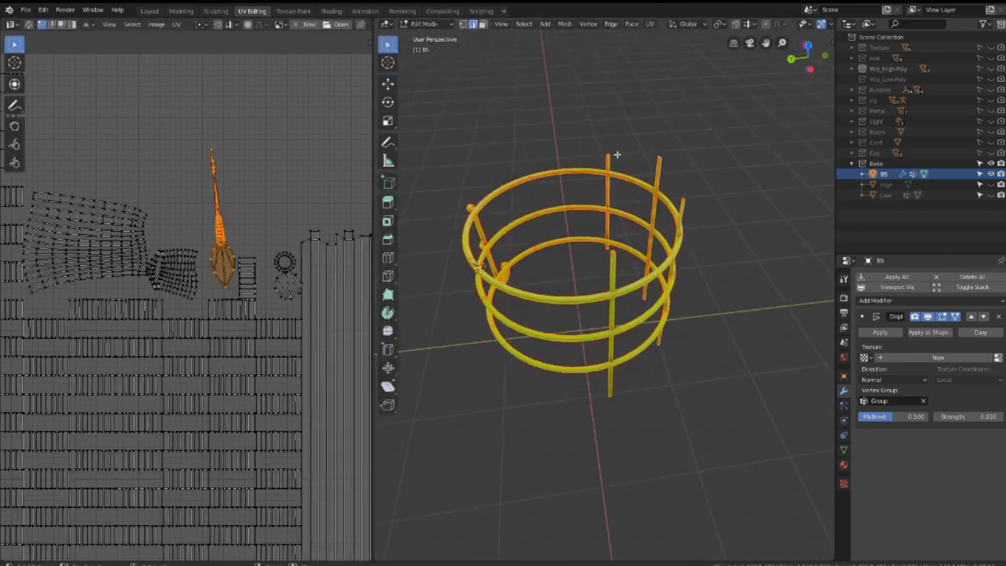
key("alt+a")
key("l")
key("l")
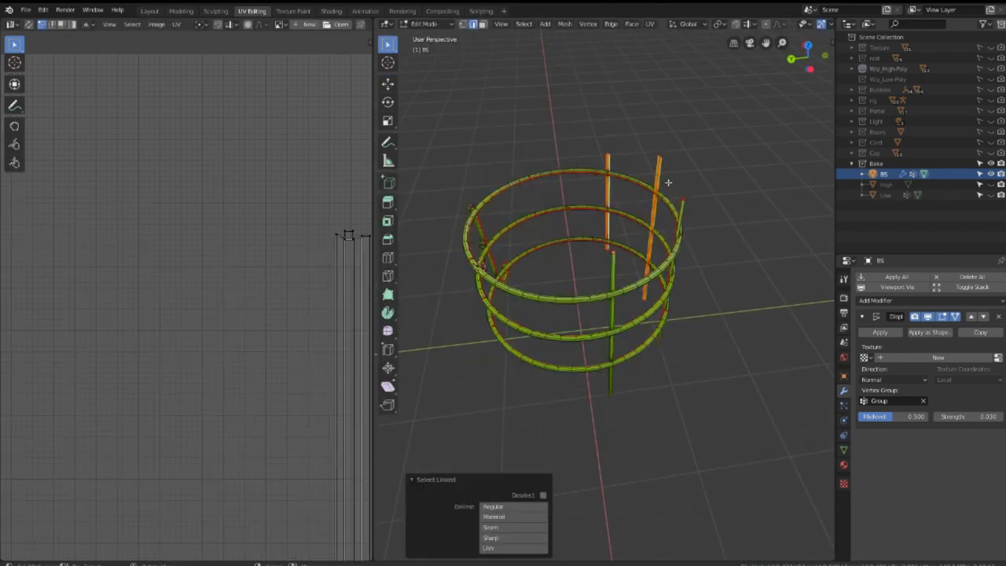
key("l")
middle_click_drag(612, 266, 602, 251)
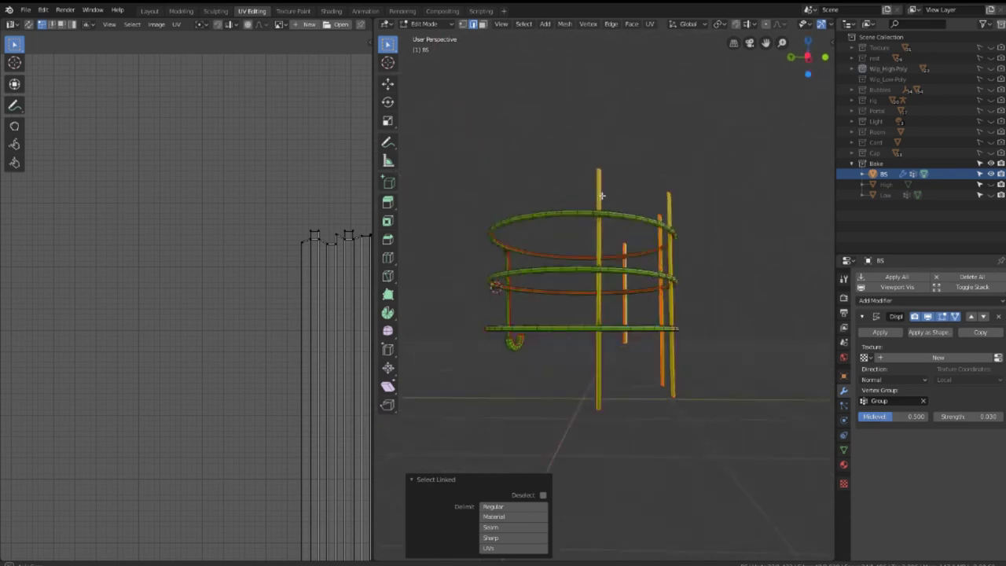
key("p")
left_click(554, 249)
key("Tab")
Delete the accidental B5.002 duplicate, keeping the separated B5.001 rods selected
left_click(601, 266)
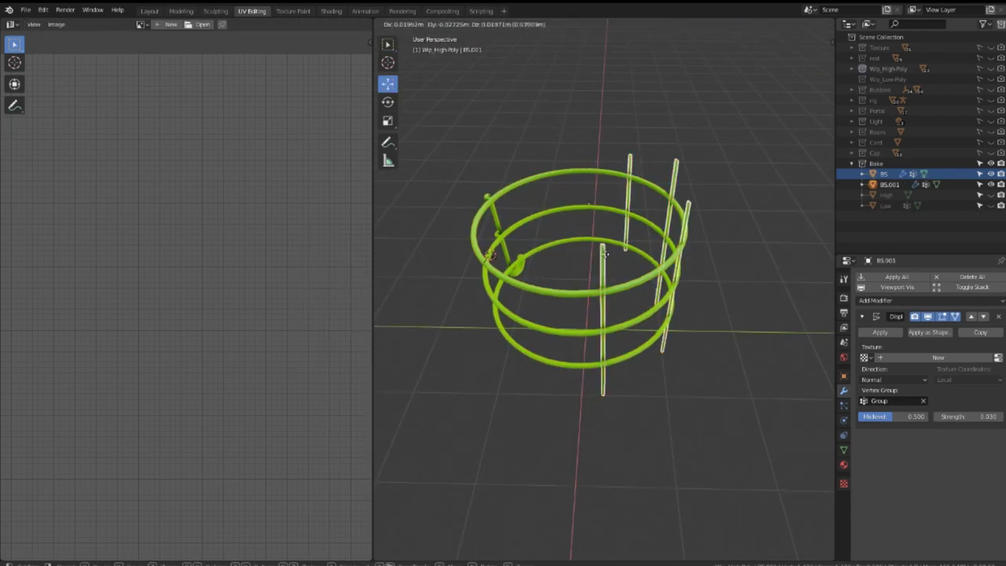
middle_click_drag(658, 249, 678, 256)
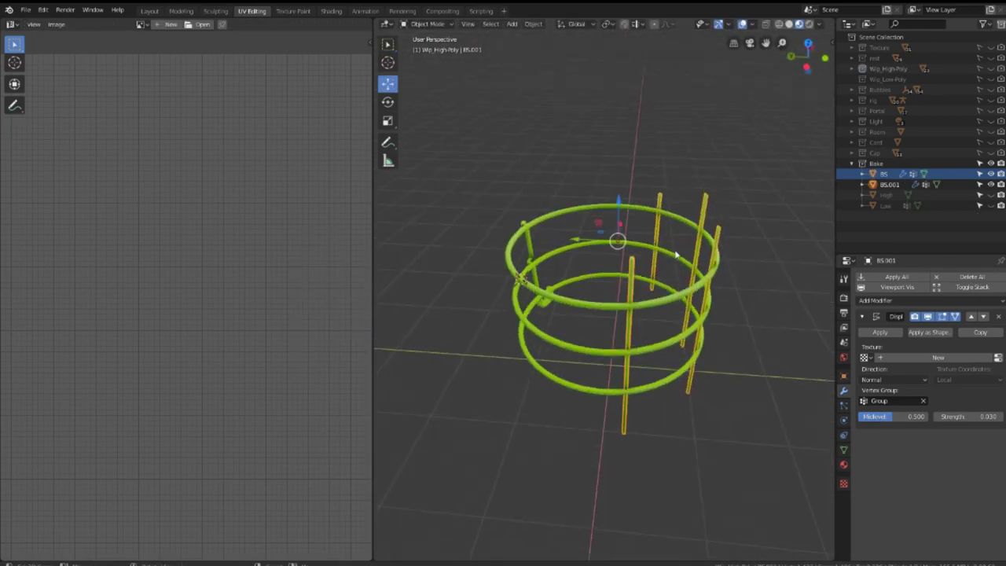
left_click(831, 42)
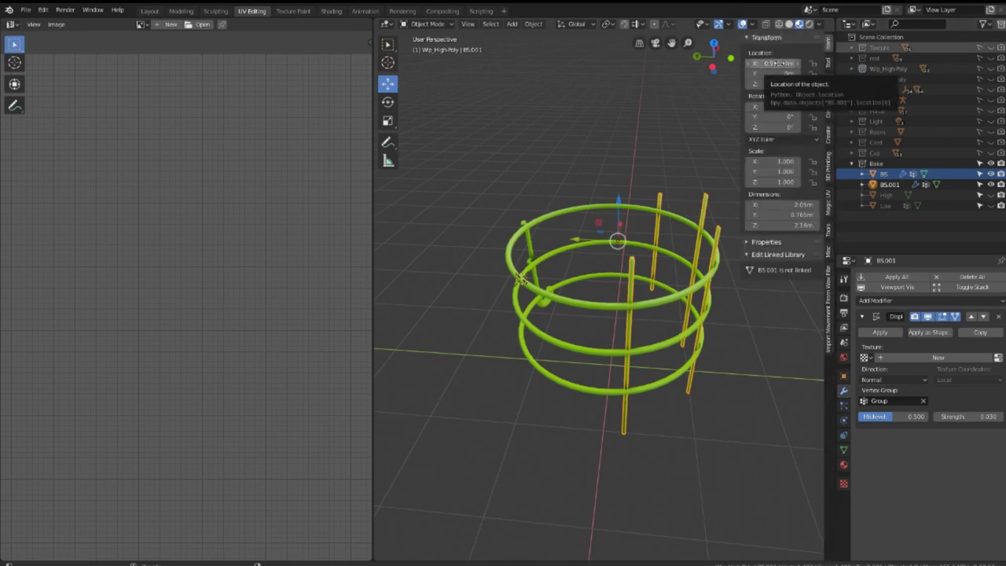
middle_click_drag(639, 143, 649, 147)
key("shift+d")
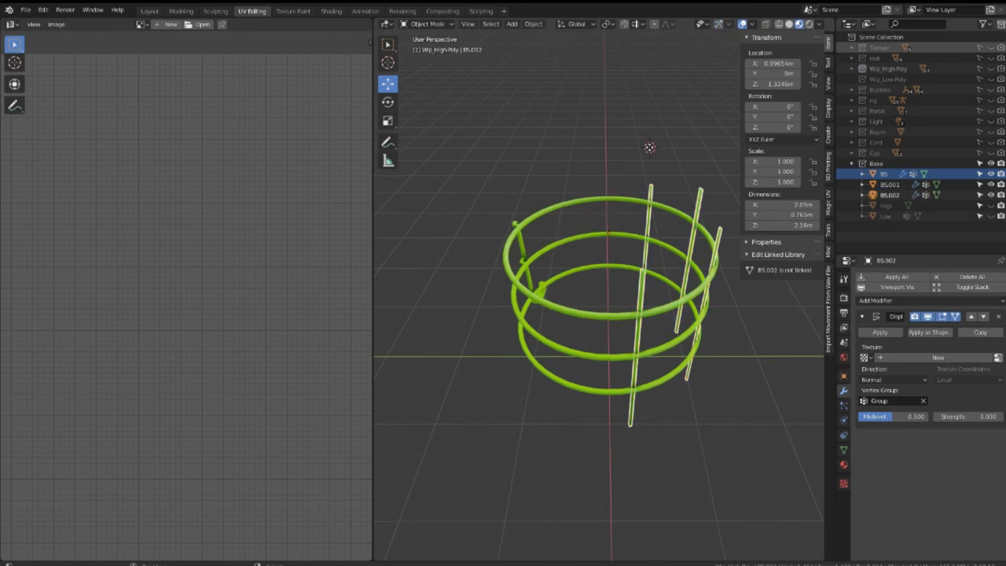
right_click(652, 148)
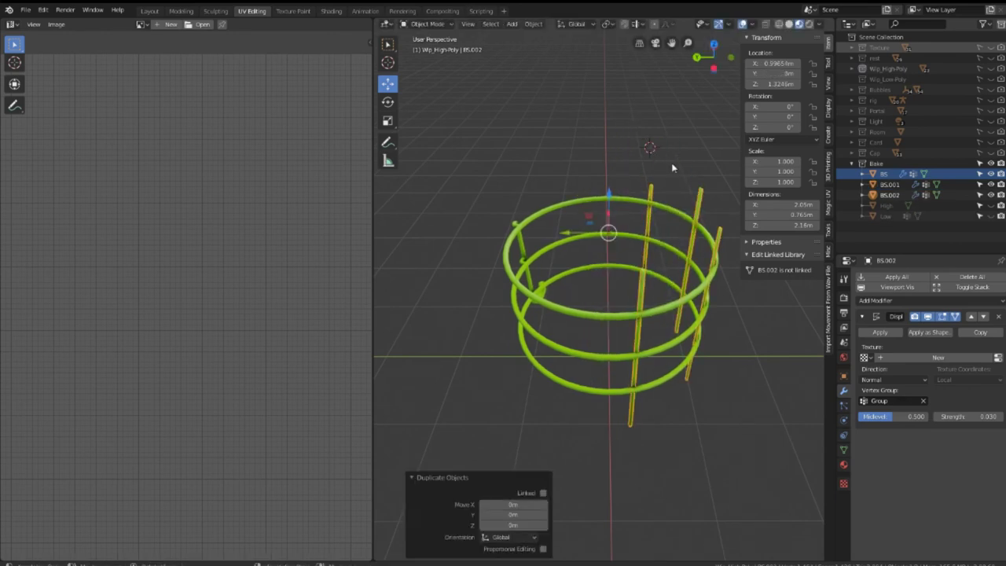
key("Delete")
left_click(651, 191)
key("g")
key("Escape")
View the cage from above and open the Set Origin menu for the rods
mouse_move(660, 200)
middle_mouse_down()
mouse_move(662, 212)
mouse_move(700, 223)
middle_mouse_up()
scroll(664, 220, "up", 2)
scroll(666, 232, "up", 2)
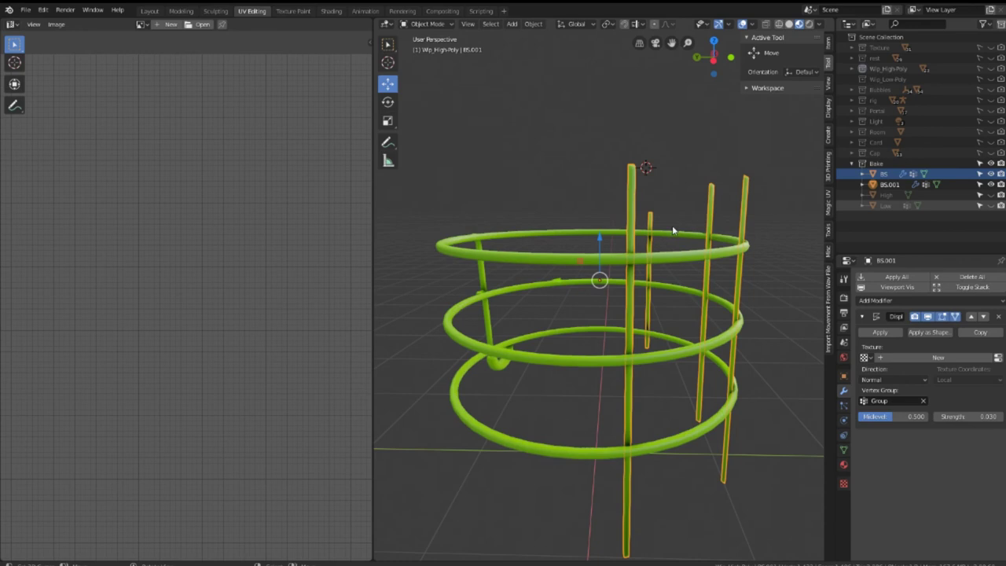
scroll(673, 230, "down", 2)
middle_click_drag(673, 228, 674, 253)
scroll(674, 253, "up", 3)
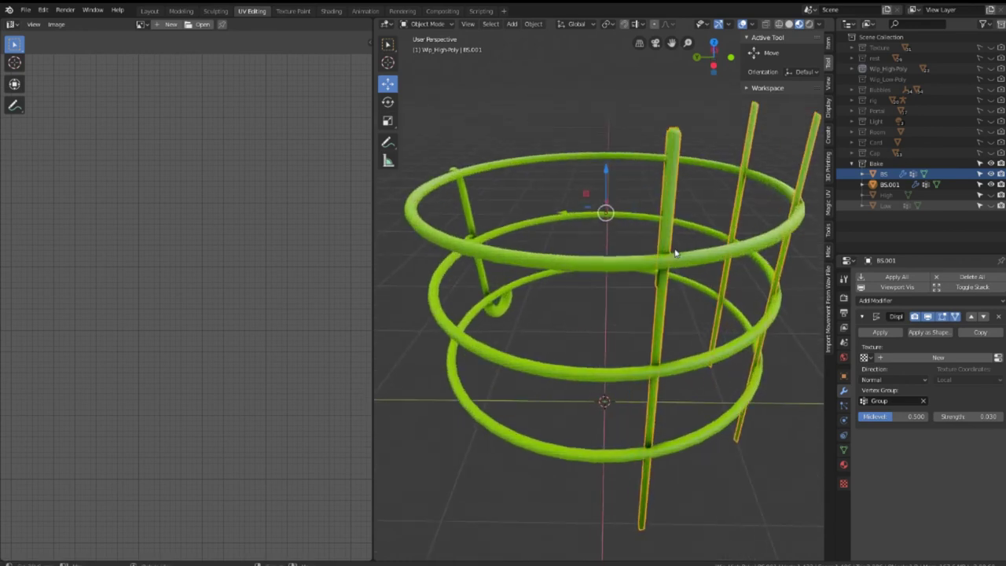
left_click(537, 24)
mouse_move(549, 47)
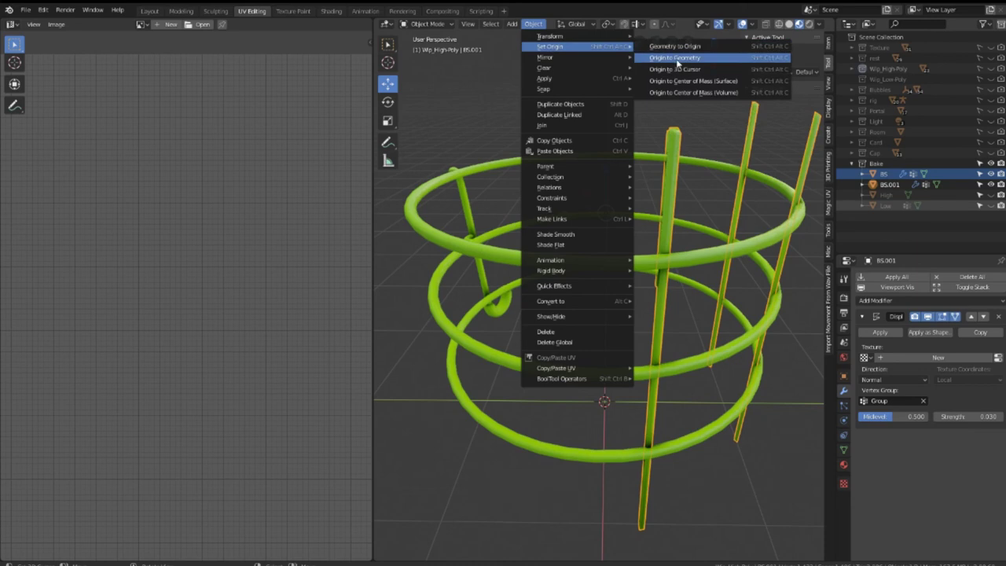
Set the rods' origin to the 3D cursor and add a Mirror modifier above Displace
left_click(674, 69)
scroll(650, 224, "down", 3)
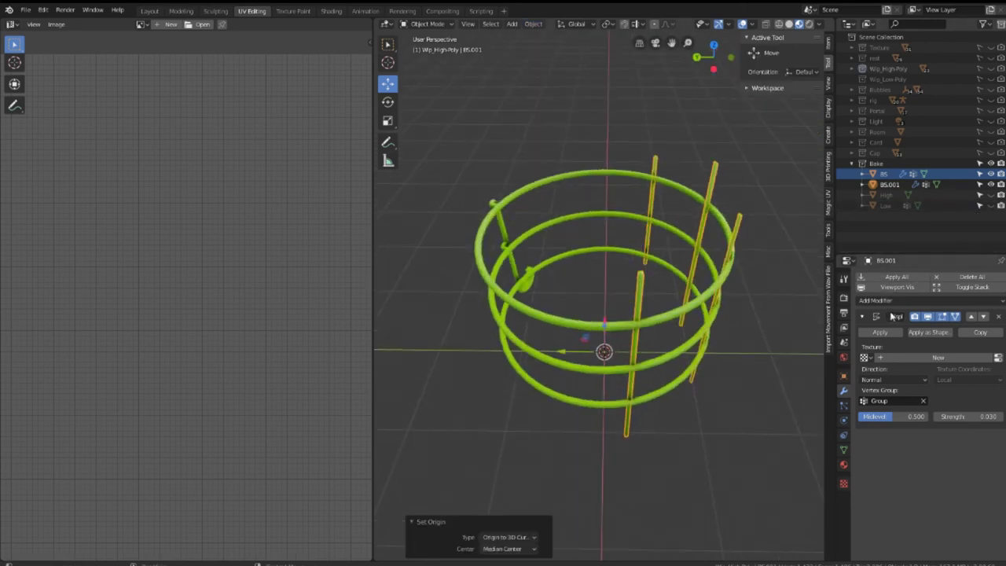
left_click(887, 302)
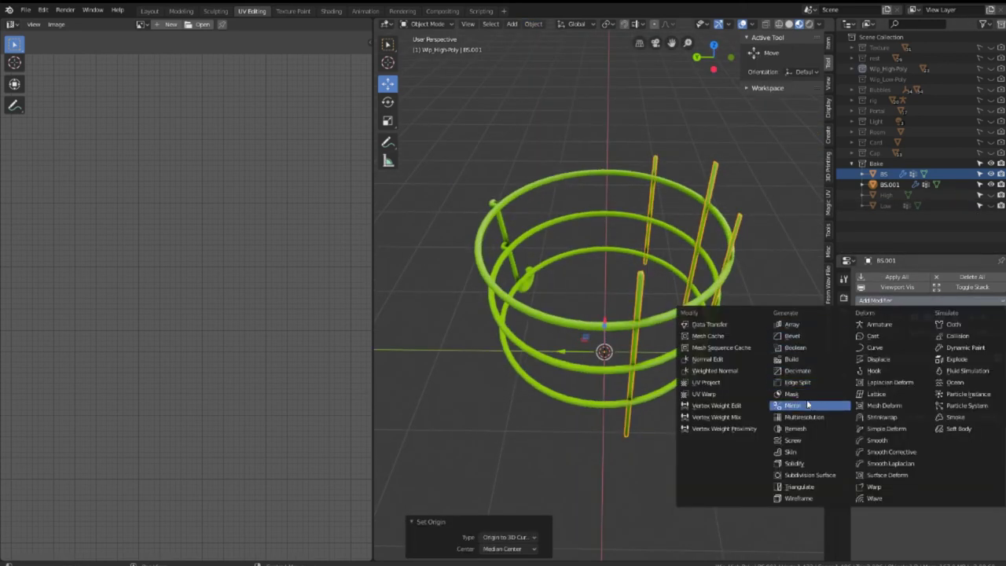
left_click(807, 404)
left_click(971, 438)
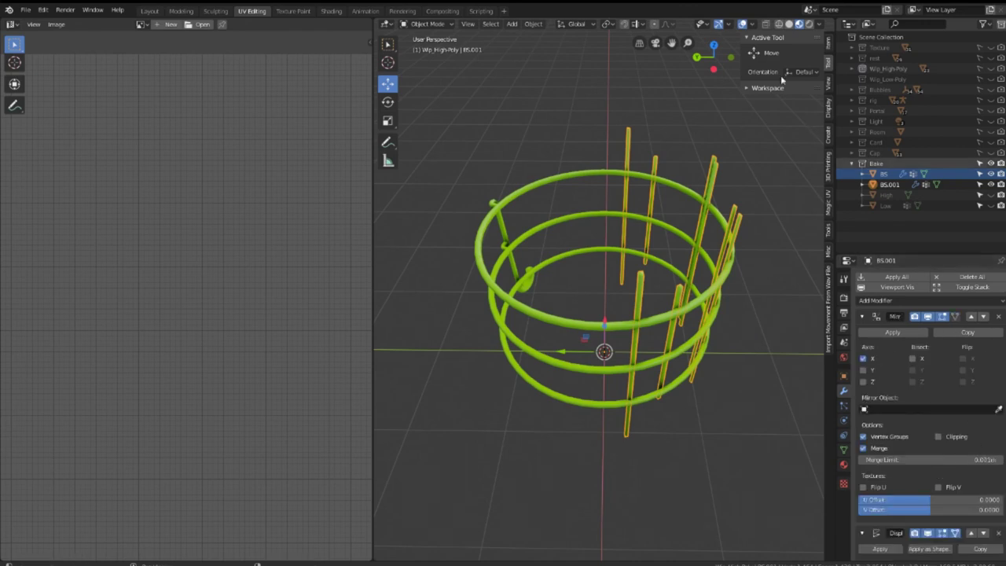
Mirror on the Y axis only and unhide the High model's metal ring
left_click(826, 46)
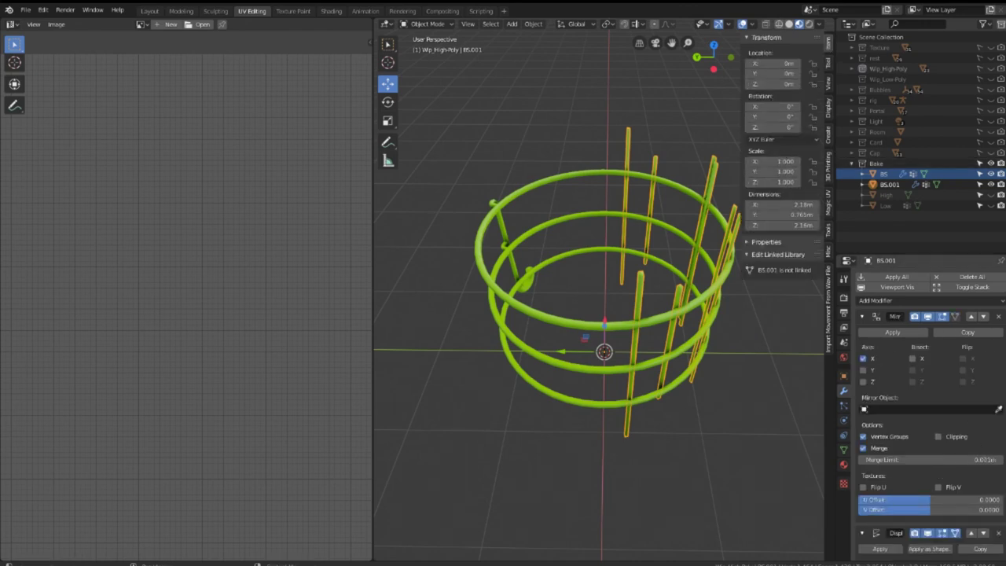
left_click(863, 358)
left_click(862, 370)
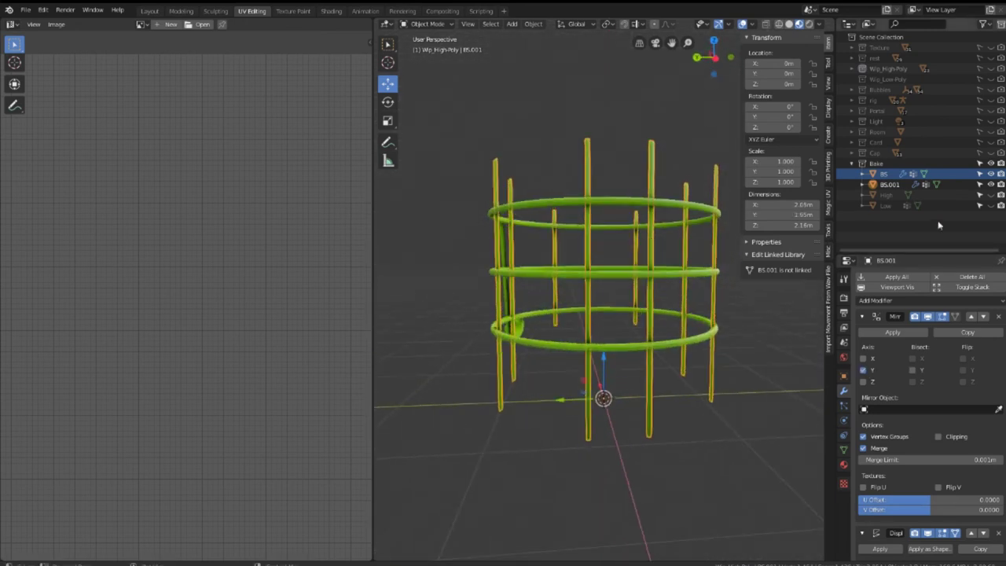
left_click(990, 195)
scroll(675, 259, "up", 4)
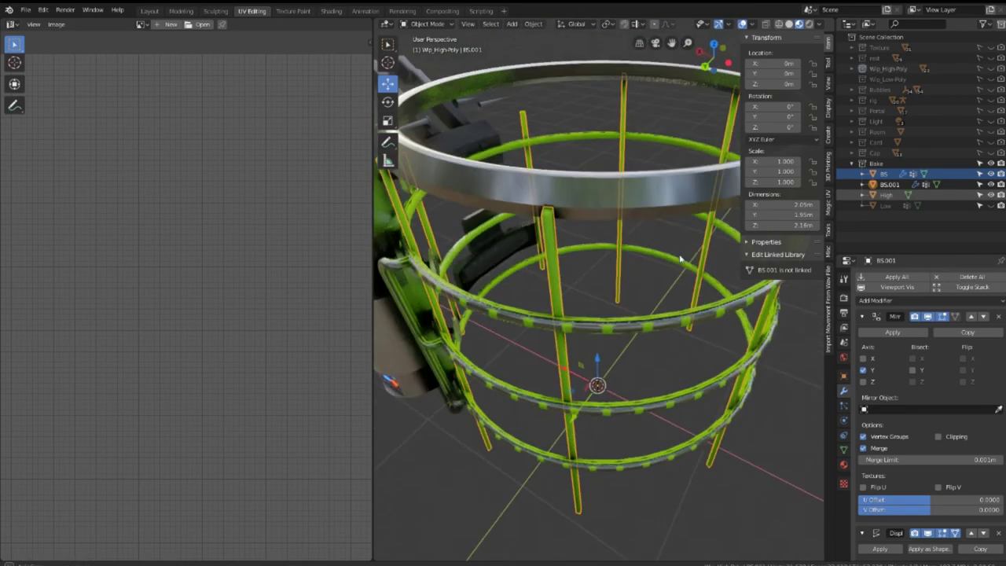